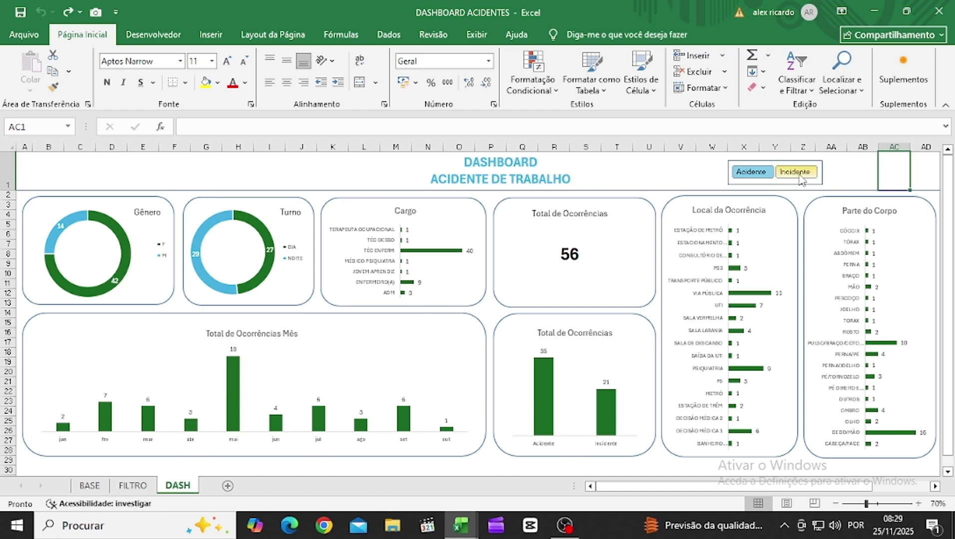
Step: Test the dashboard's slicer by filtering on Acidente, on Incidente, and on both values together
{"action": "left_click", "coordinate": [744, 175]}
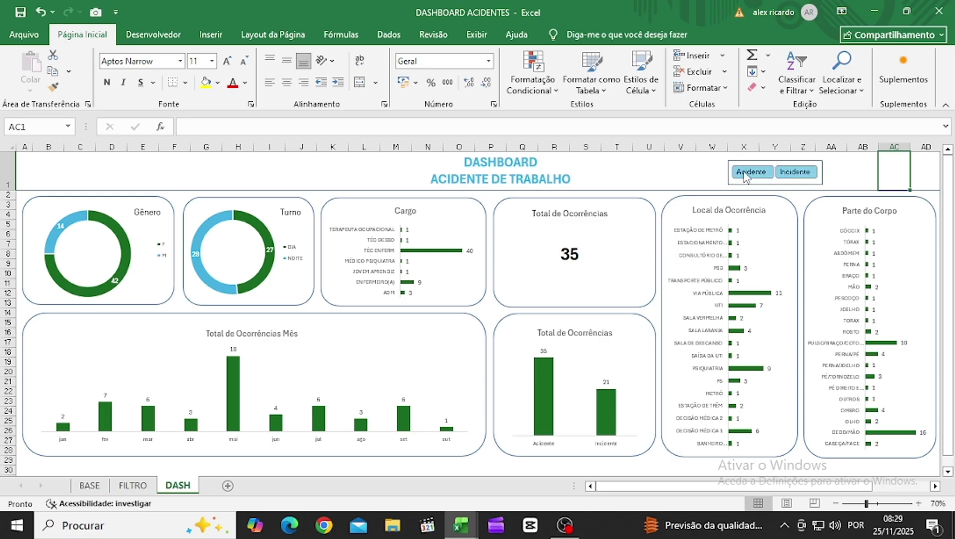
{"action": "left_click", "coordinate": [795, 172]}
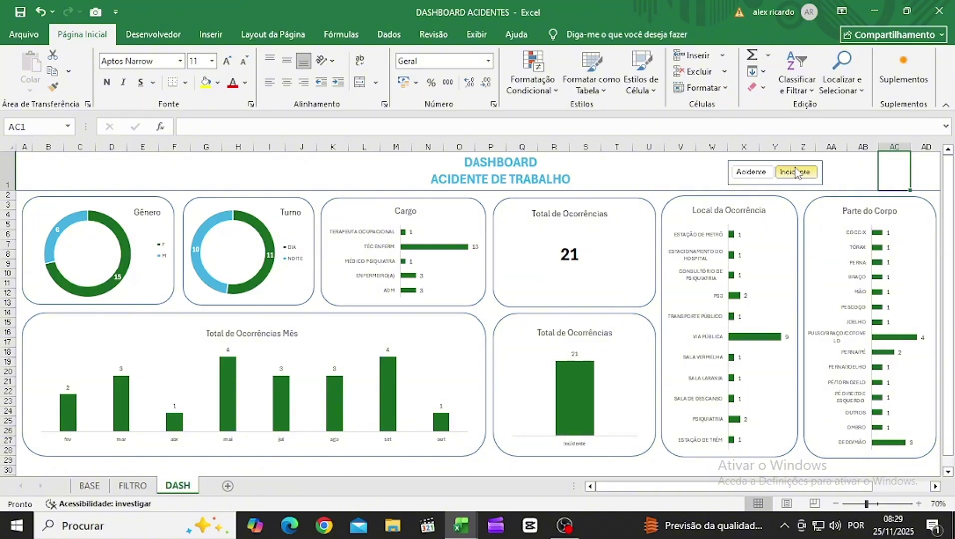
{"action": "left_click", "coordinate": [752, 173], "text": "ctrl"}
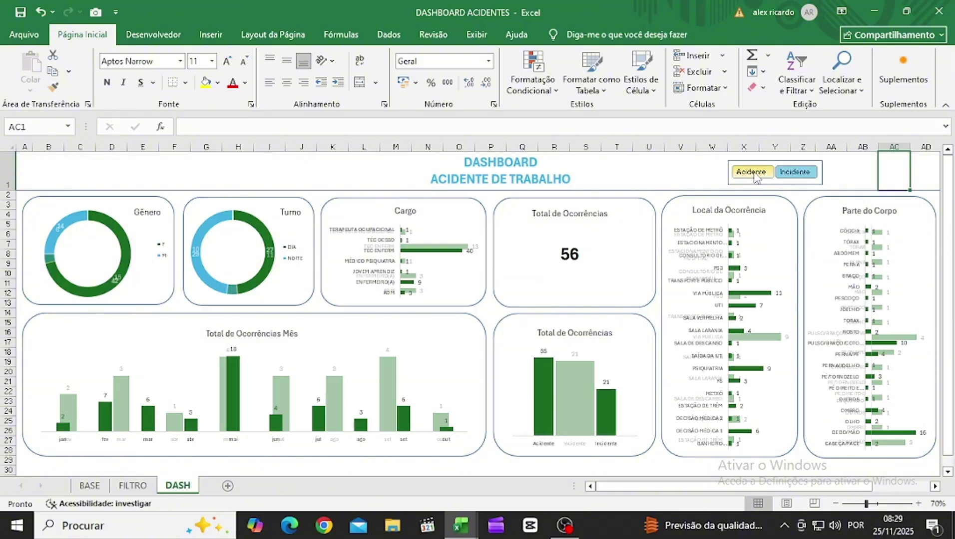
Step: Review the pivot tables on the FILTRO sheet and the accident records on the BASE sheet
{"action": "left_click", "coordinate": [131, 486]}
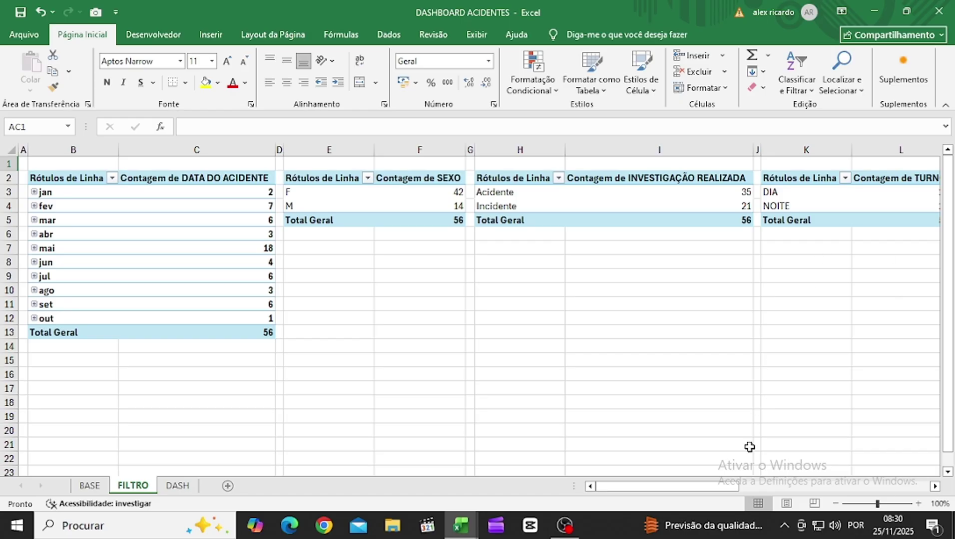
{"action": "left_click_drag", "start_coordinate": [686, 490], "coordinate": [567, 494]}
{"action": "left_click", "coordinate": [88, 486]}
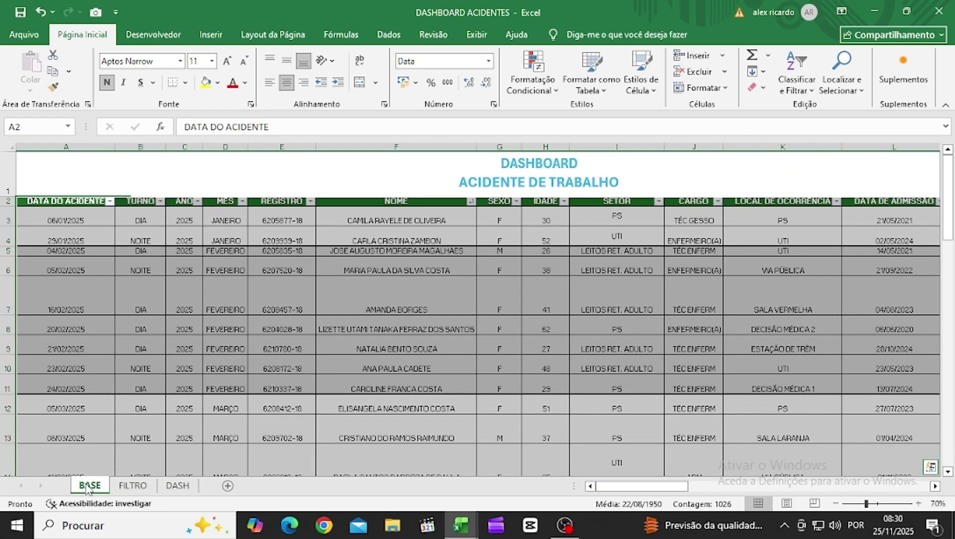
{"action": "scroll", "coordinate": [268, 274], "scroll_direction": "down", "scroll_amount": 4}
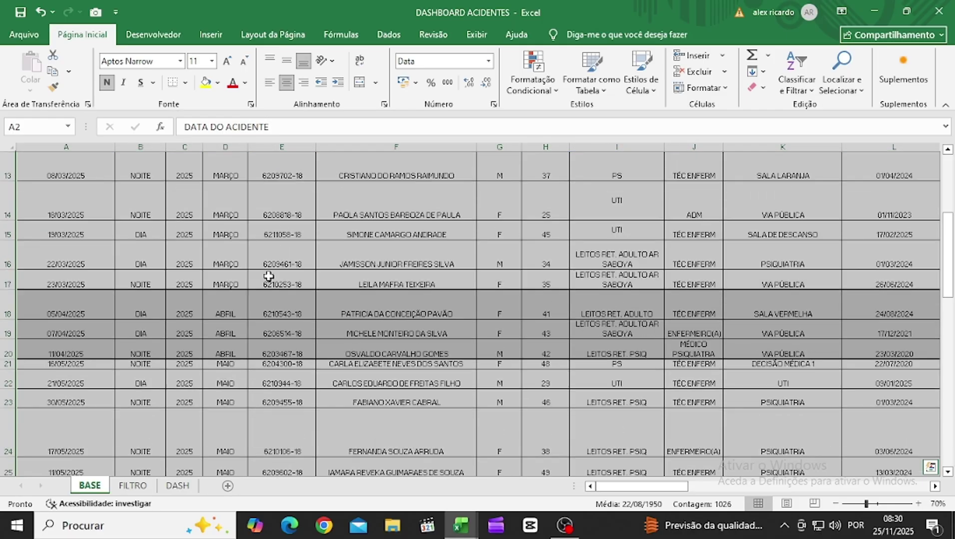
{"action": "scroll", "coordinate": [269, 276], "scroll_direction": "down", "scroll_amount": 2}
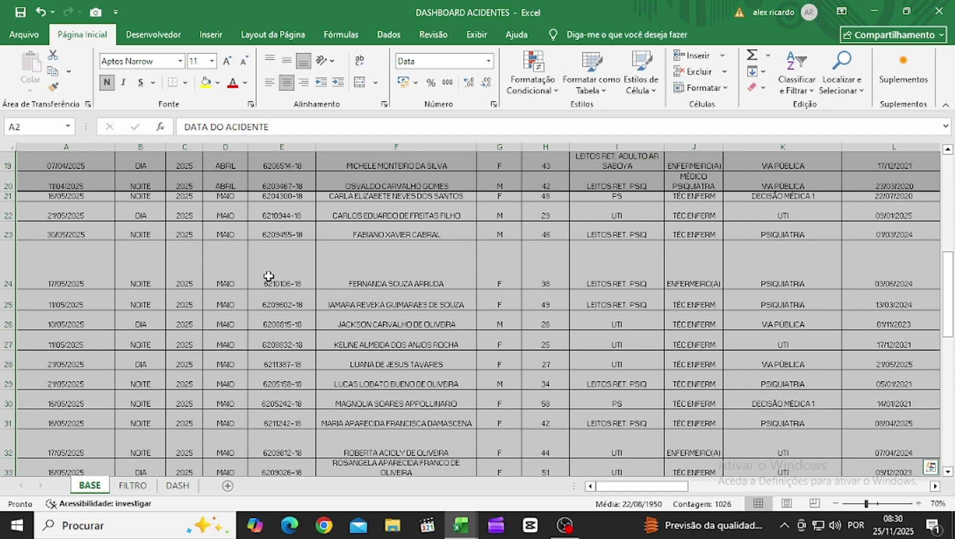
{"action": "scroll", "coordinate": [269, 276], "scroll_direction": "down", "scroll_amount": 8}
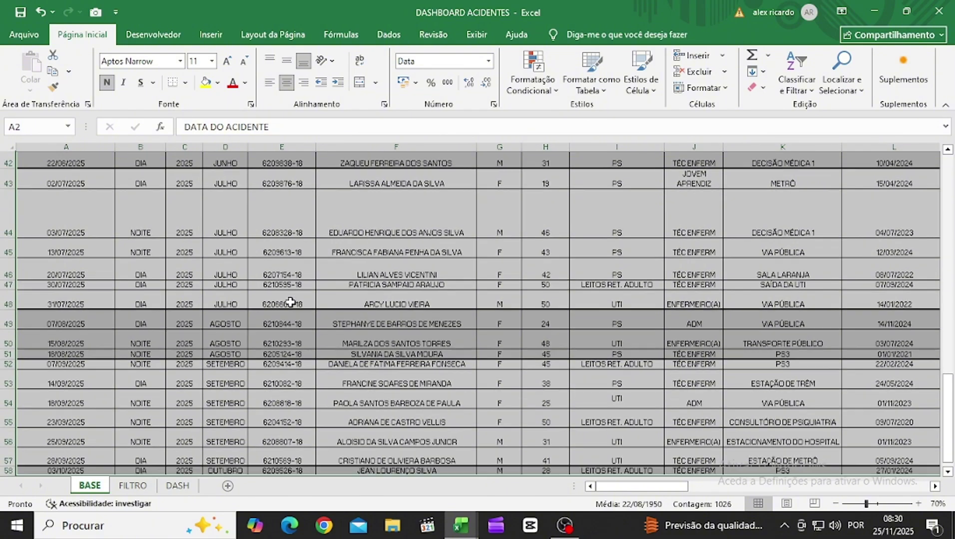
{"action": "scroll", "coordinate": [291, 303], "scroll_direction": "down", "scroll_amount": 2}
{"action": "scroll", "coordinate": [290, 302], "scroll_direction": "up", "scroll_amount": 15}
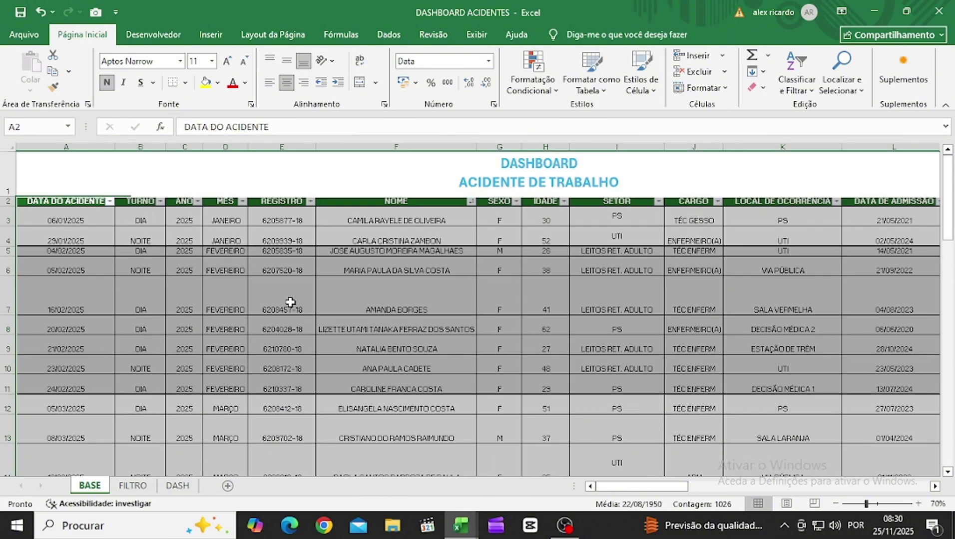
Step: Copy the selected accident table from the BASE sheet into the blank workbook Pasta1, keeping the original column widths
{"action": "key", "text": "ctrl+c"}
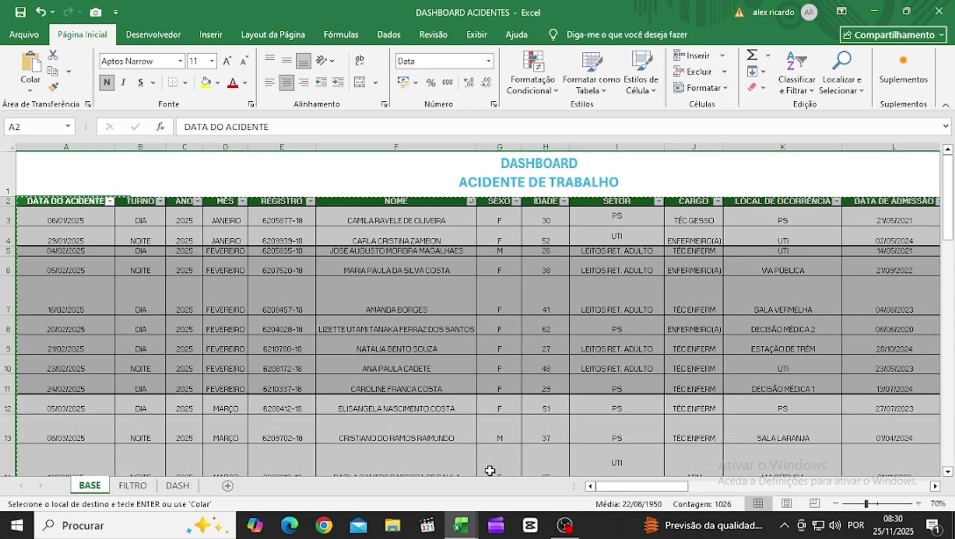
{"action": "mouse_move", "coordinate": [460, 525]}
{"action": "left_click", "coordinate": [507, 462]}
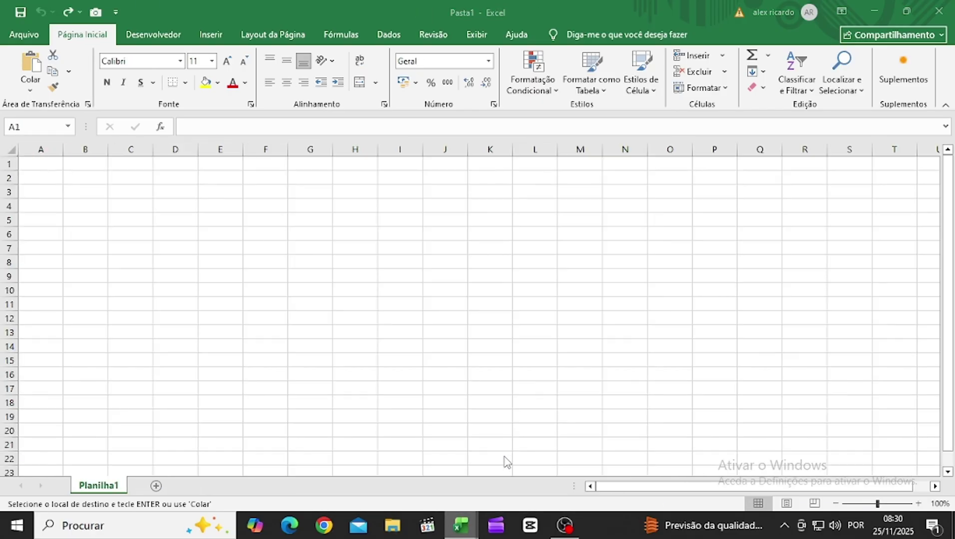
{"action": "left_click", "coordinate": [30, 92]}
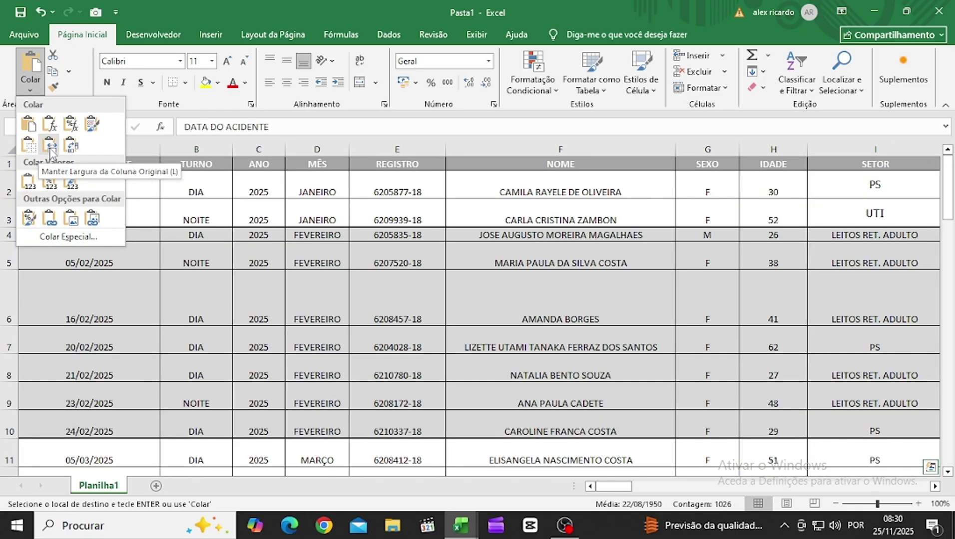
{"action": "left_click", "coordinate": [50, 147]}
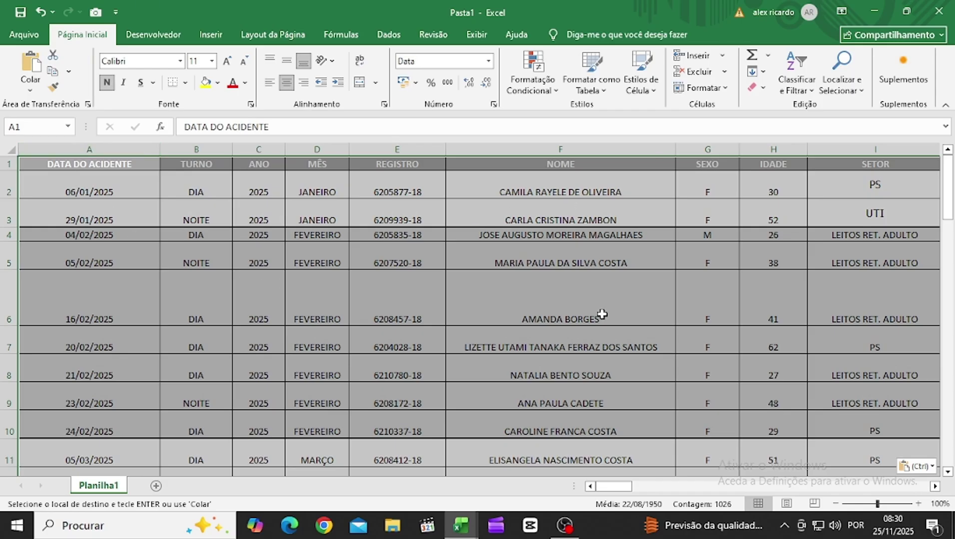
{"action": "left_click_drag", "start_coordinate": [615, 486], "coordinate": [515, 451]}
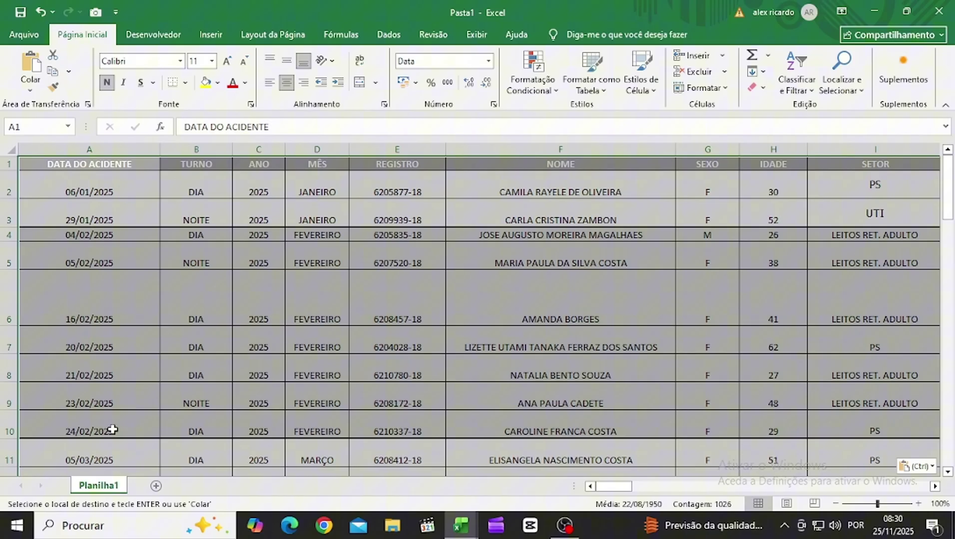
Step: Rename the data sheet as BASE and add a second sheet named FILTRO
{"action": "double_click", "coordinate": [110, 485]}
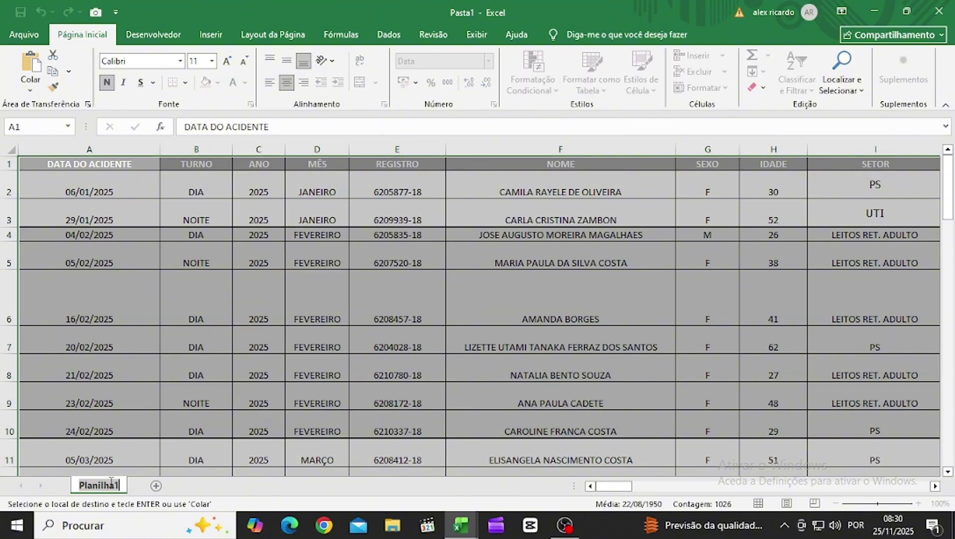
{"action": "type", "text": "BASE"}
{"action": "left_click", "coordinate": [139, 488]}
{"action": "double_click", "coordinate": [139, 487]}
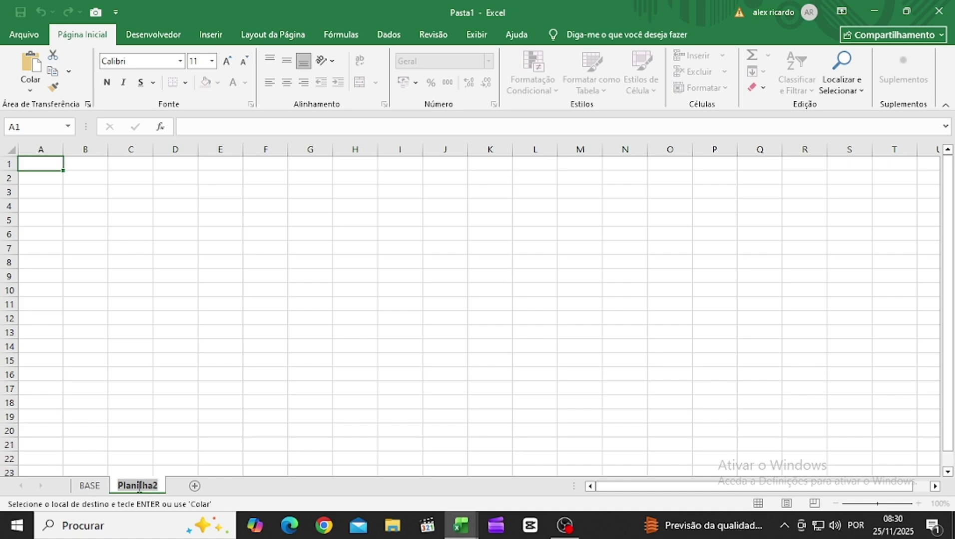
{"action": "type", "text": "FILTRO"}
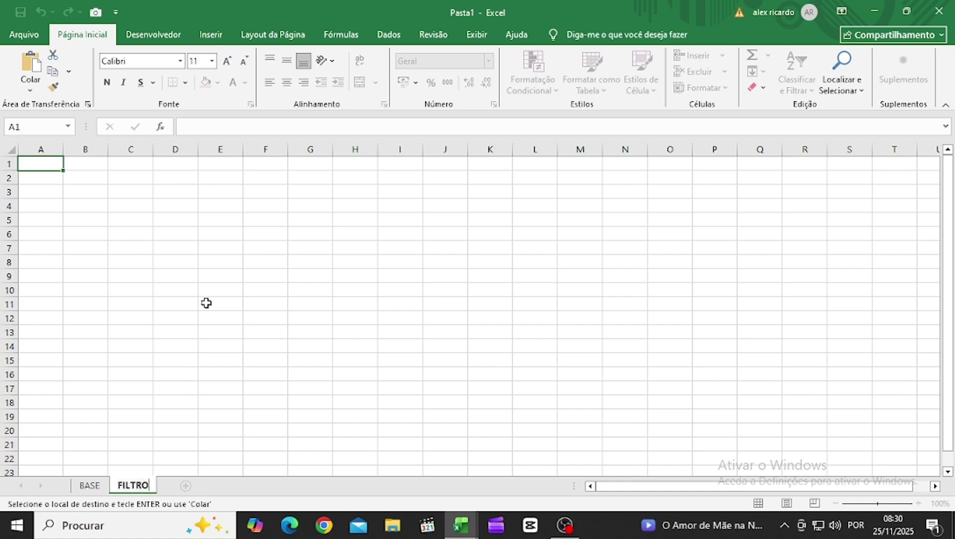
{"action": "left_click", "coordinate": [209, 279]}
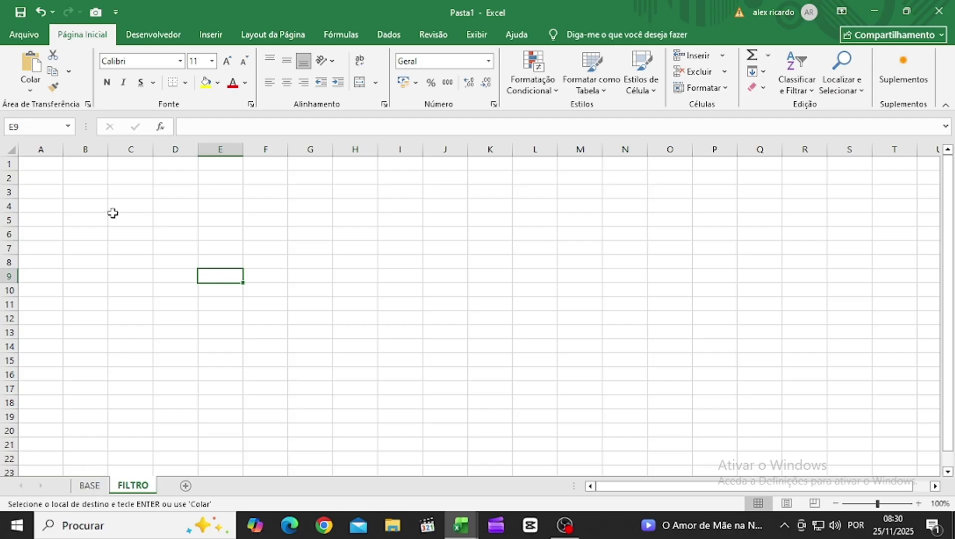
Step: Start a pivot table from a table or range at cell B2 of the FILTRO sheet
{"action": "left_click", "coordinate": [87, 178]}
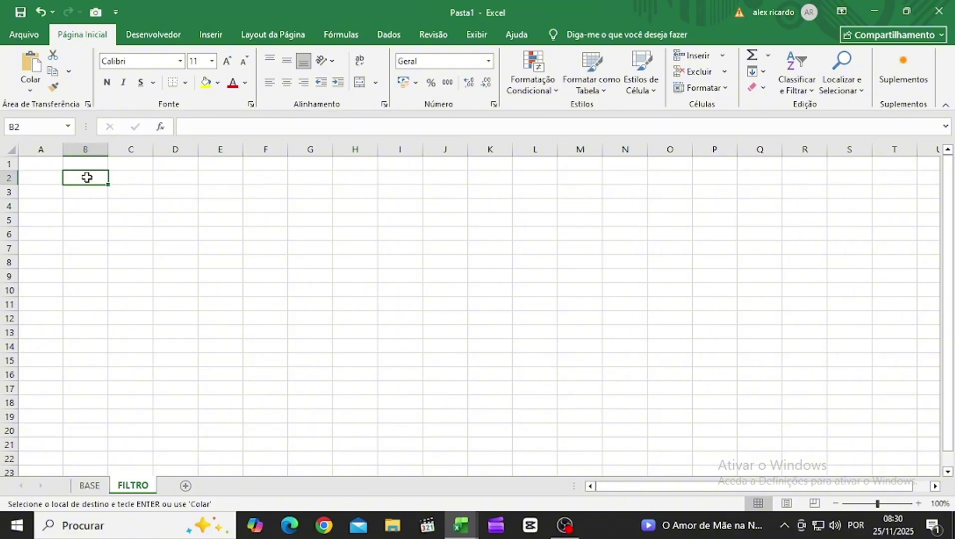
{"action": "left_click", "coordinate": [212, 36]}
{"action": "left_click", "coordinate": [46, 90]}
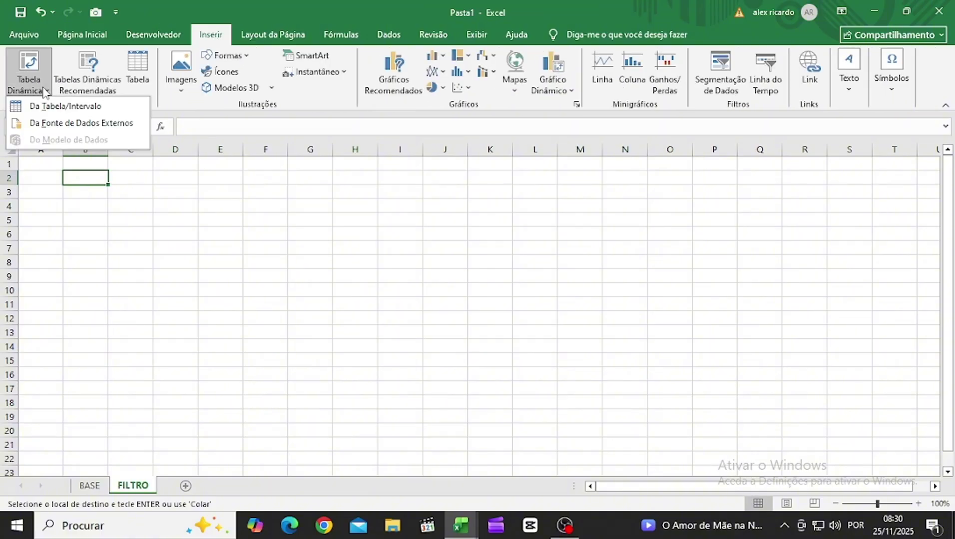
{"action": "left_click", "coordinate": [52, 107]}
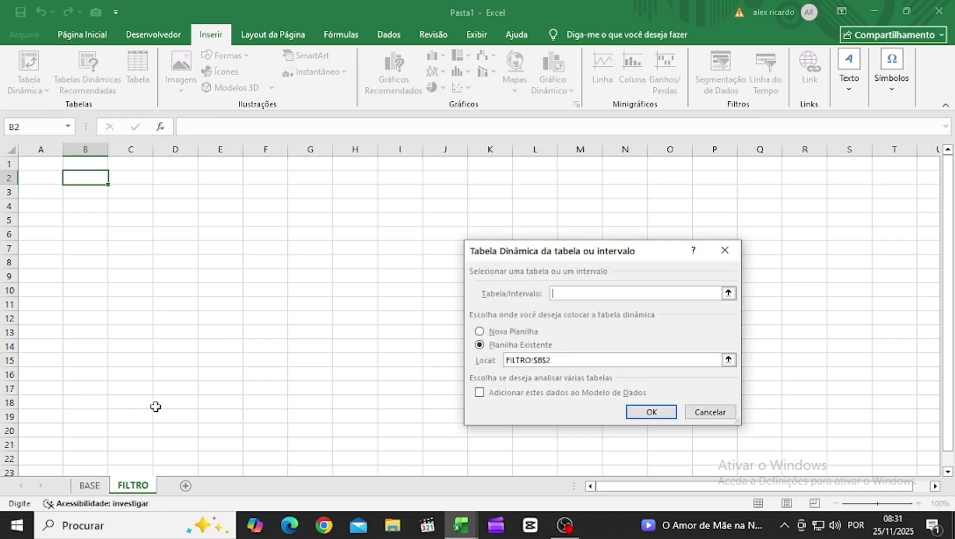
Step: Try to create the pivot table by selecting BASE range A1:R57 and picking cell B2 on the FILTRO sheet
{"action": "left_click", "coordinate": [88, 486]}
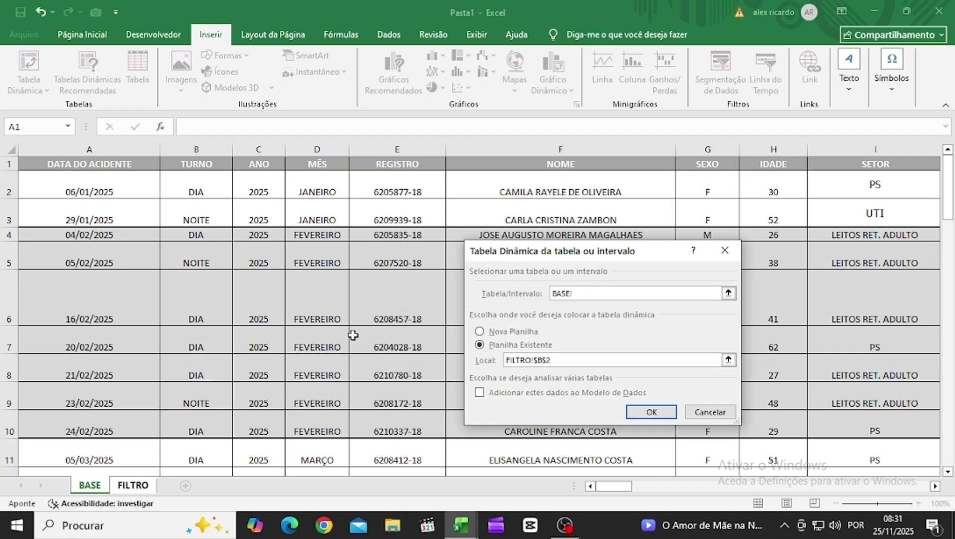
{"action": "left_click", "coordinate": [43, 164]}
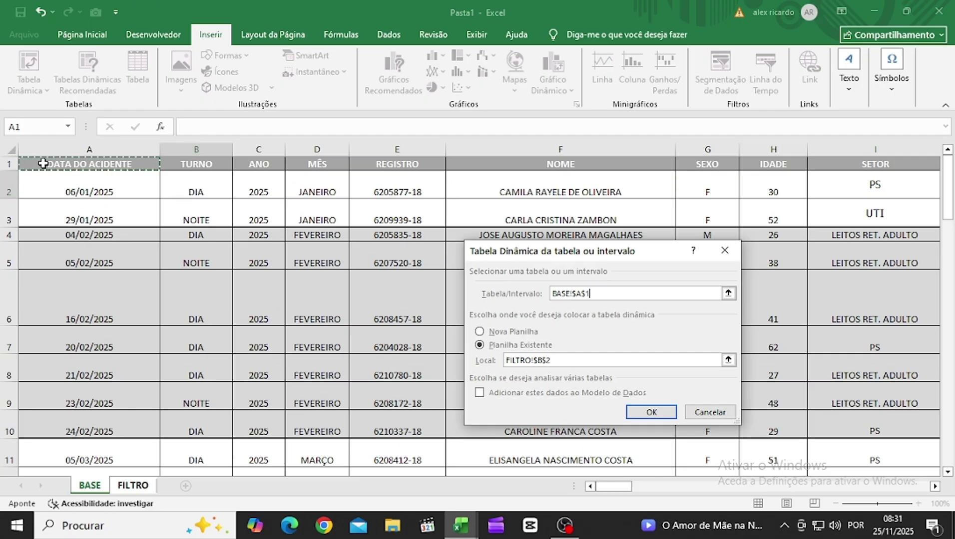
{"action": "key", "text": "ctrl+shift+Right"}
{"action": "key", "text": "ctrl+shift+Down"}
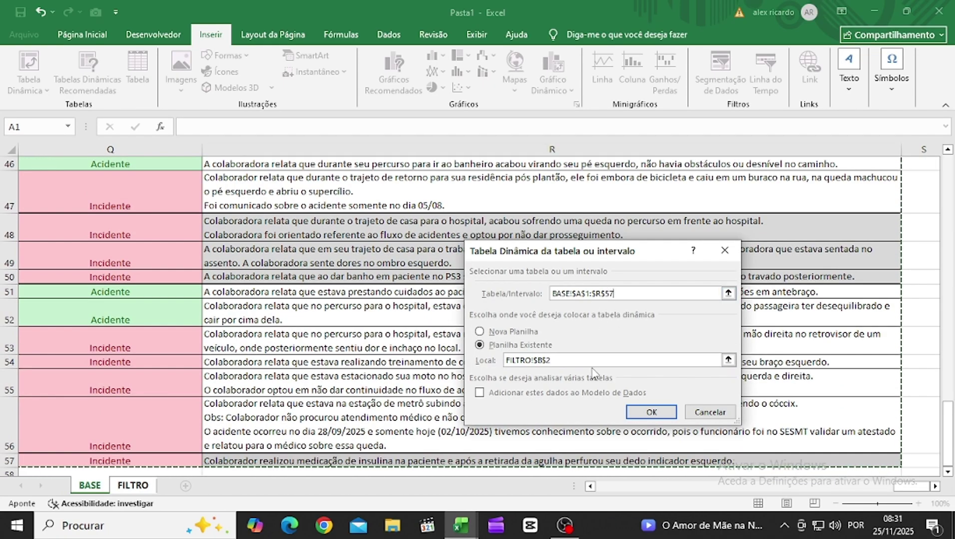
{"action": "left_click", "coordinate": [132, 487]}
{"action": "left_click", "coordinate": [88, 178]}
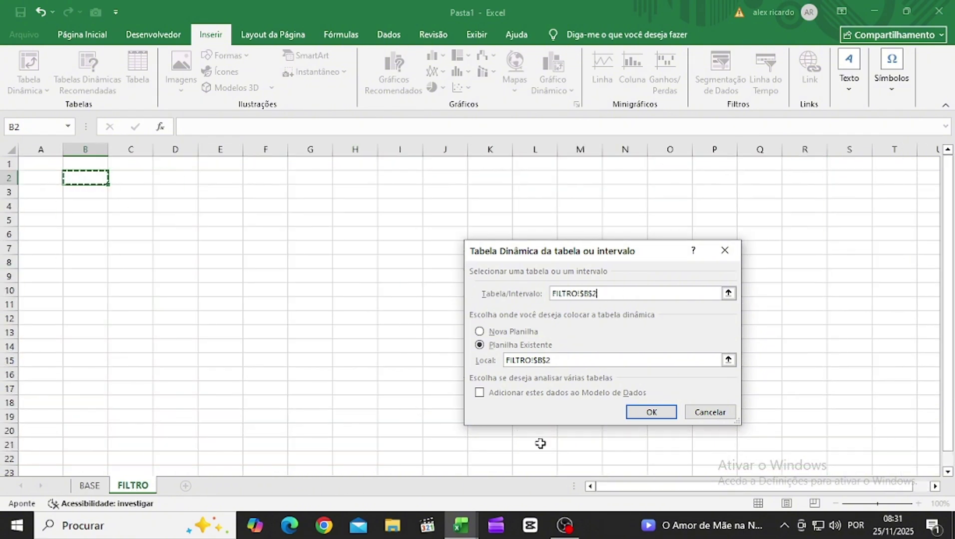
{"action": "left_click", "coordinate": [650, 413]}
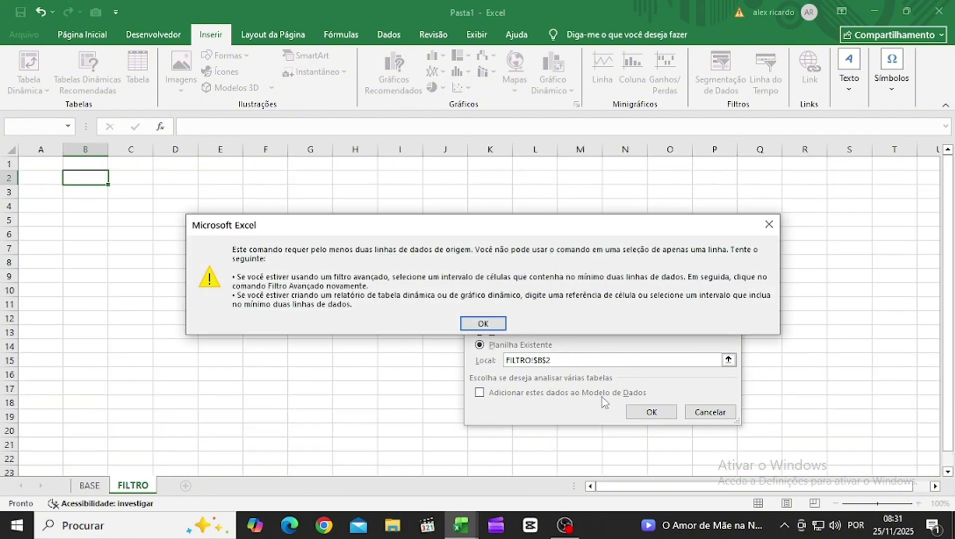
{"action": "left_click", "coordinate": [487, 325]}
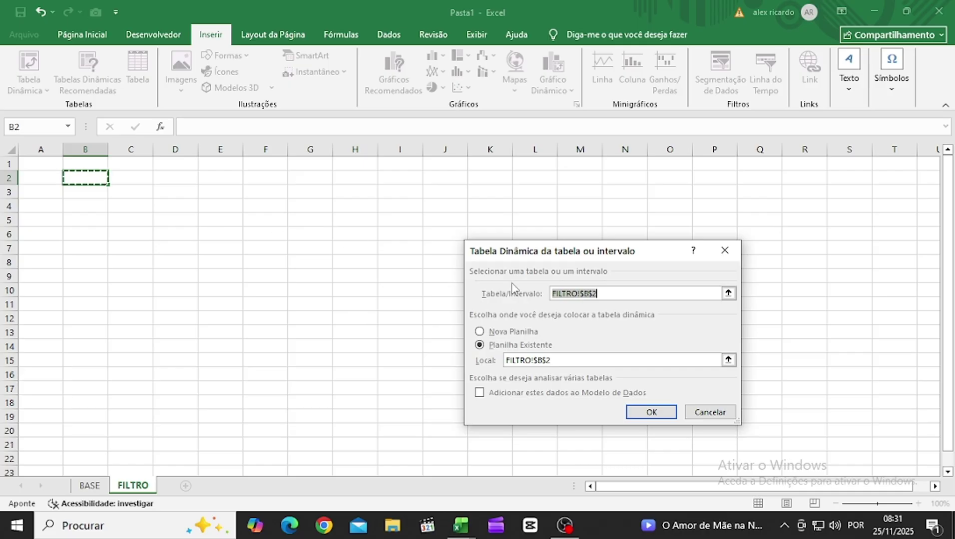
Step: Set the pivot table's source to range A1:R57 on the BASE sheet and create it at FILTRO cell B2
{"action": "left_click", "coordinate": [90, 485]}
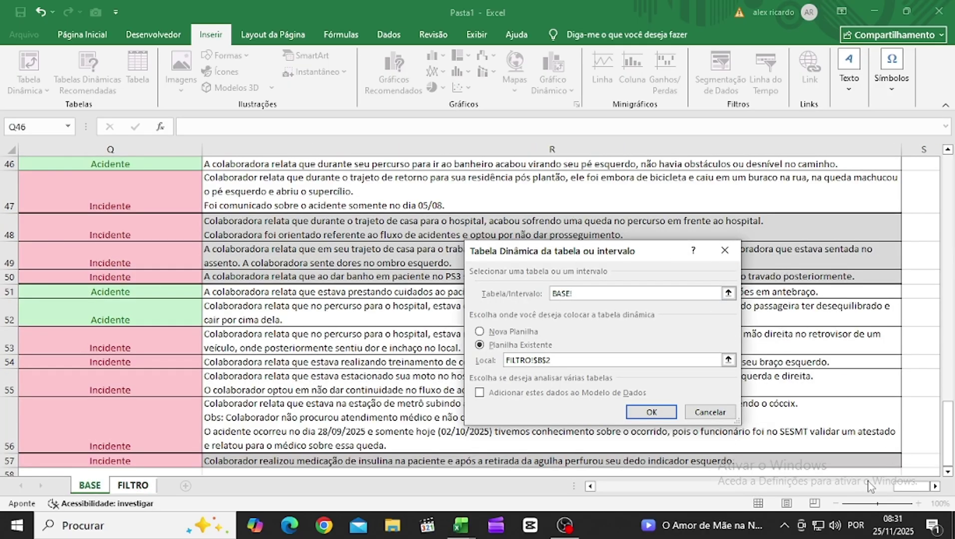
{"action": "scroll", "coordinate": [861, 473], "scroll_direction": "down", "scroll_amount": 1}
{"action": "scroll", "coordinate": [859, 473], "scroll_direction": "down", "scroll_amount": 6}
{"action": "scroll", "coordinate": [859, 473], "scroll_direction": "up", "scroll_amount": 4}
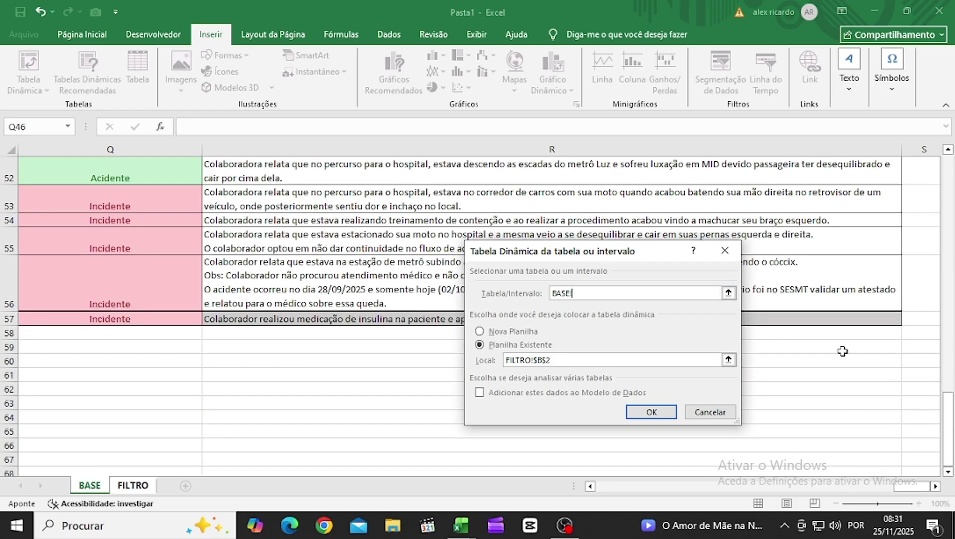
{"action": "left_click", "coordinate": [830, 319]}
{"action": "key", "text": "ctrl+shift+Up"}
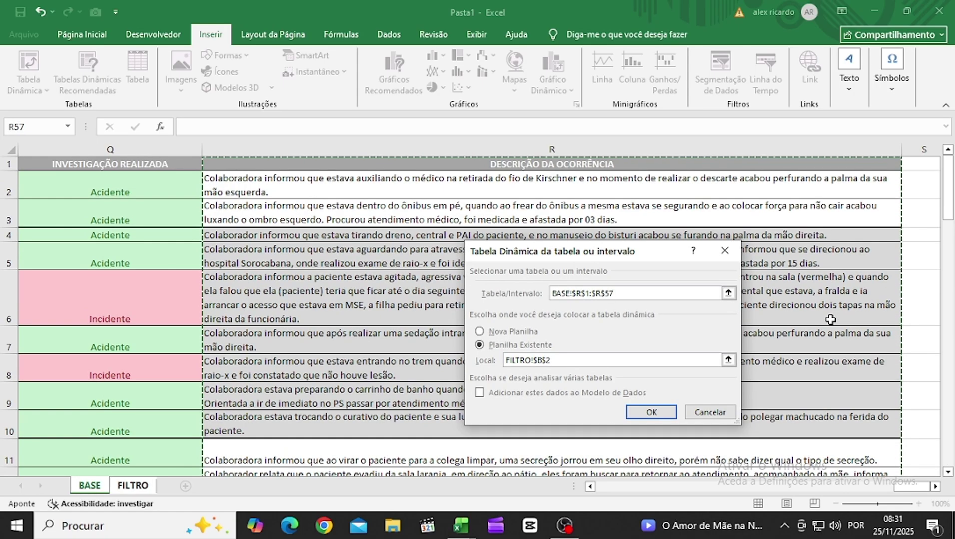
{"action": "key", "text": "ctrl+shift+Left"}
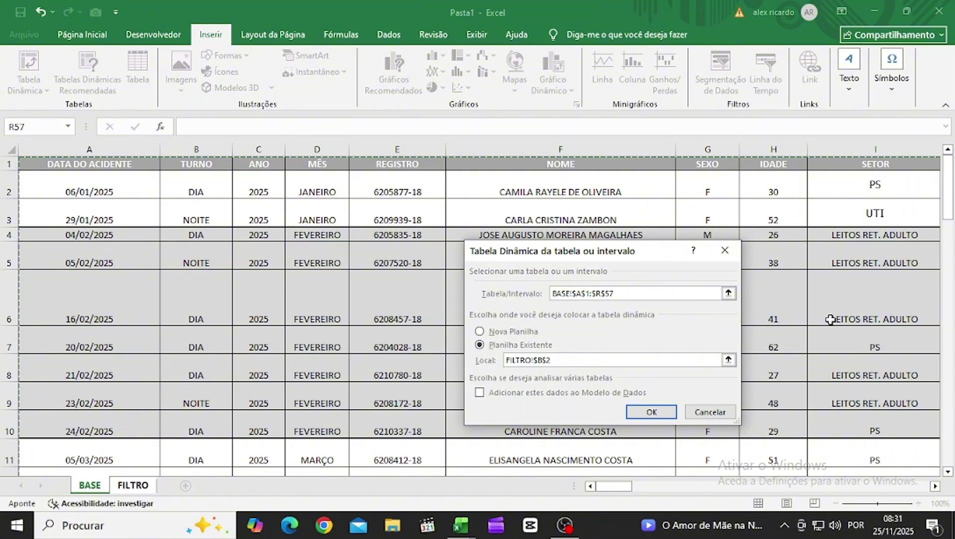
{"action": "left_click", "coordinate": [650, 413]}
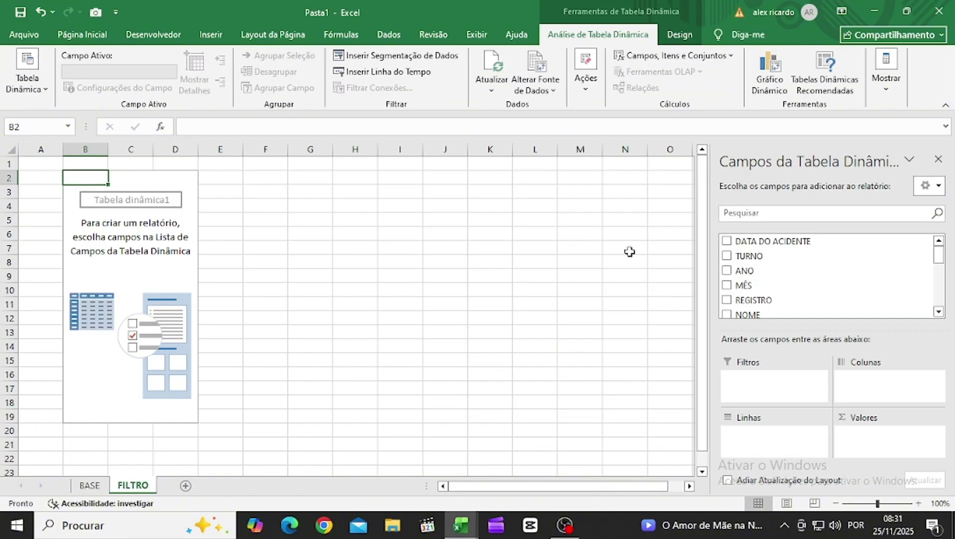
Step: Add DATA DO ACIDENTE to the pivot table's rows and as a count in its values, and narrow column D into a spacer
{"action": "left_click", "coordinate": [727, 243]}
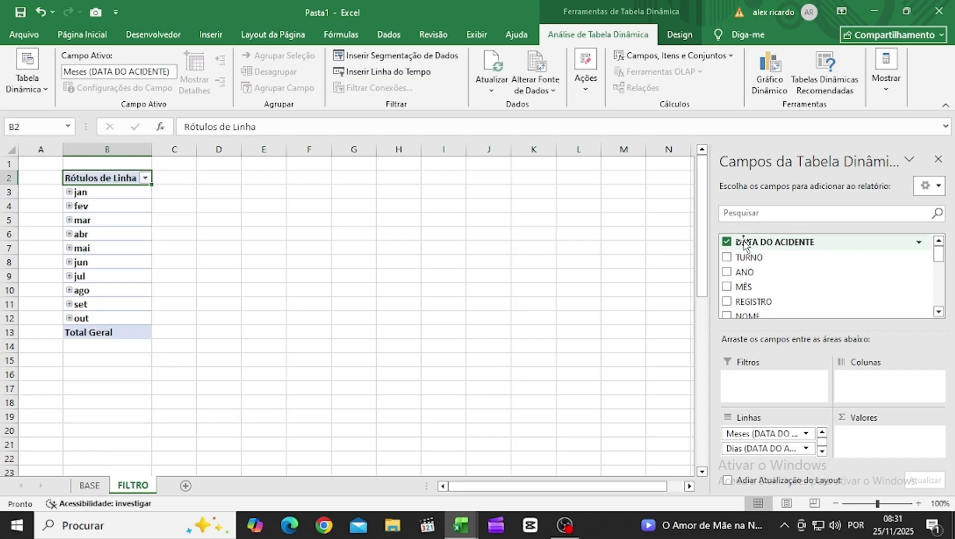
{"action": "left_click_drag", "start_coordinate": [745, 245], "coordinate": [855, 336]}
{"action": "left_click_drag", "start_coordinate": [912, 447], "coordinate": [910, 446]}
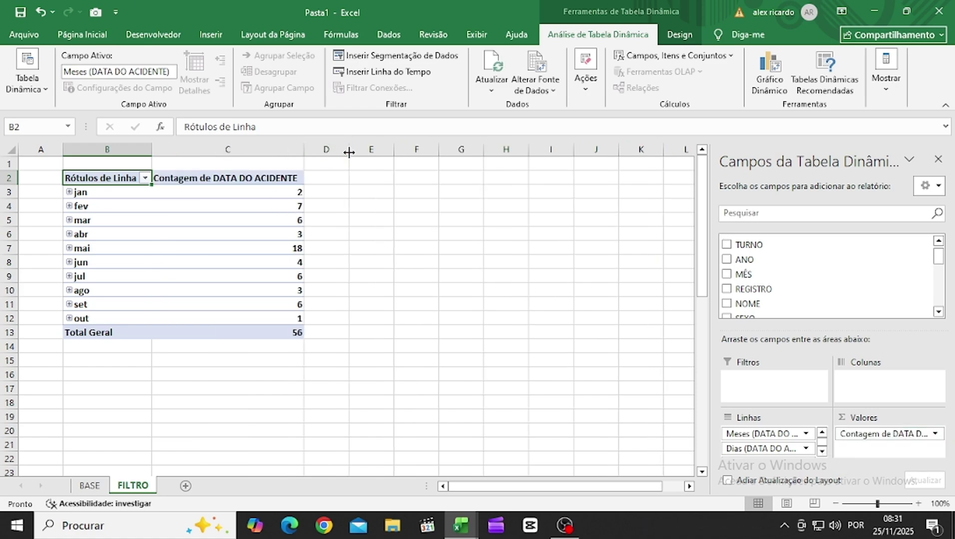
{"action": "left_click_drag", "start_coordinate": [349, 153], "coordinate": [314, 150]}
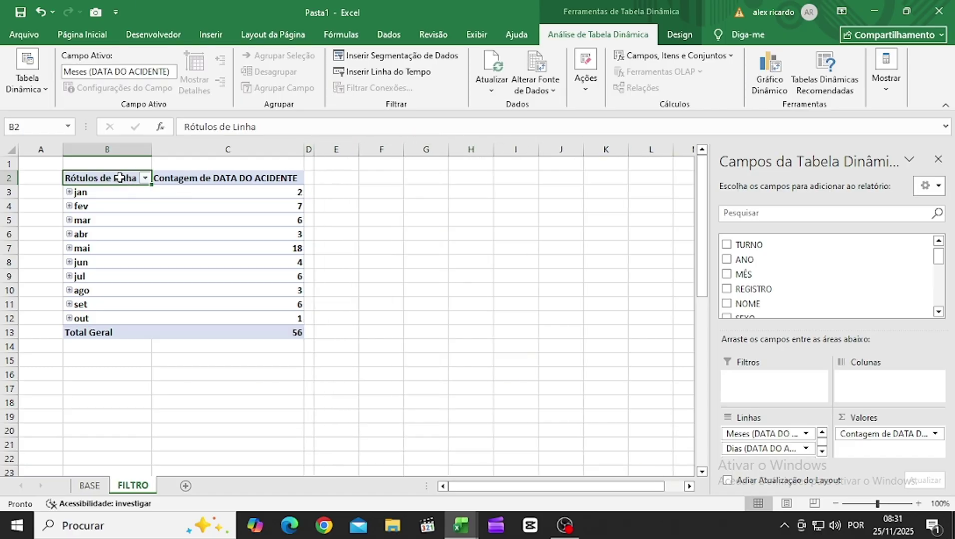
Step: Copy the pivot table in B2:C13 and paste the duplicate at cell E2 of the FILTRO sheet
{"action": "left_click_drag", "start_coordinate": [118, 174], "coordinate": [272, 332]}
{"action": "key", "text": "ctrl+c"}
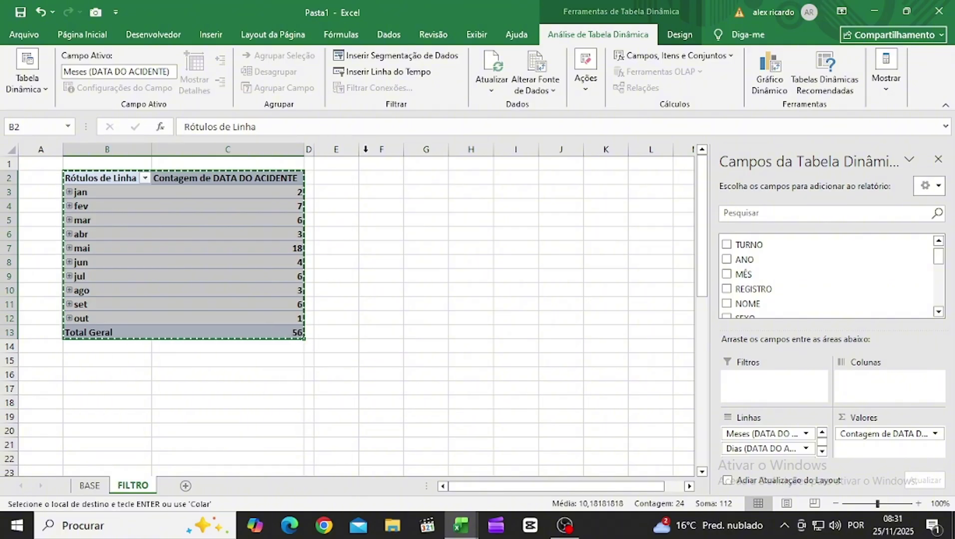
{"action": "left_click", "coordinate": [331, 177]}
{"action": "key", "text": "ctrl+v"}
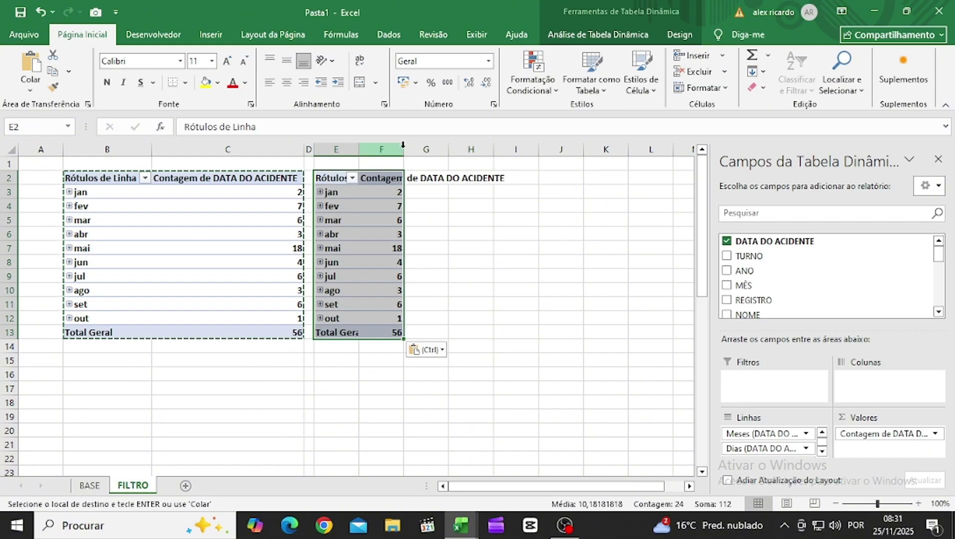
{"action": "left_click", "coordinate": [399, 149]}
{"action": "left_click", "coordinate": [334, 180]}
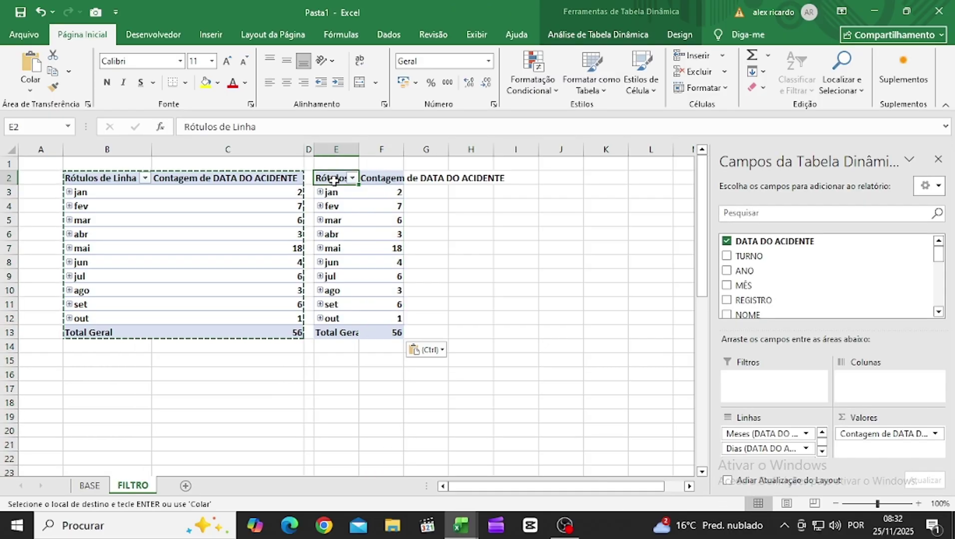
Step: Replace the date, days and months fields in the E2 pivot table with TURNO in rows and as a count in values
{"action": "left_click", "coordinate": [727, 241]}
{"action": "scroll", "coordinate": [741, 269], "scroll_direction": "down", "scroll_amount": 2}
{"action": "scroll", "coordinate": [740, 269], "scroll_direction": "down", "scroll_amount": 5}
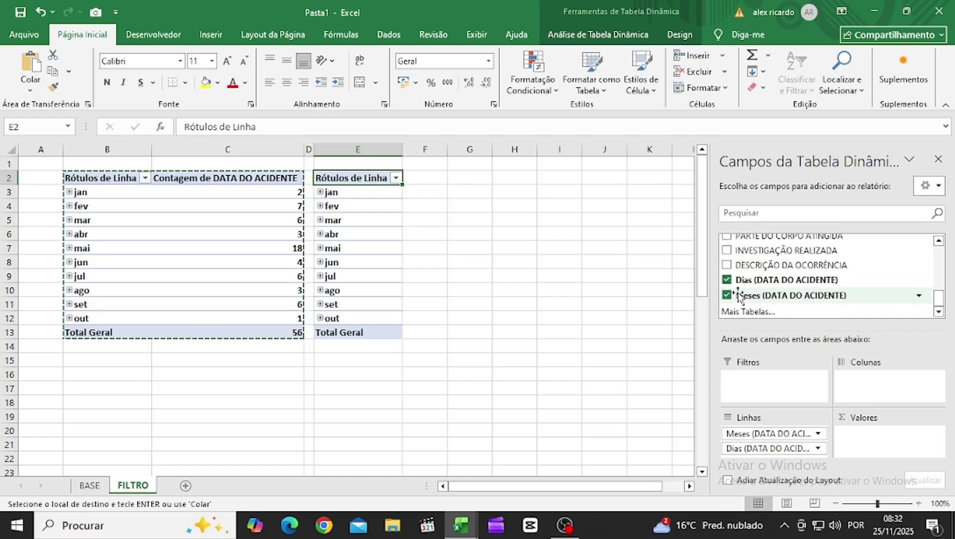
{"action": "left_click", "coordinate": [727, 281]}
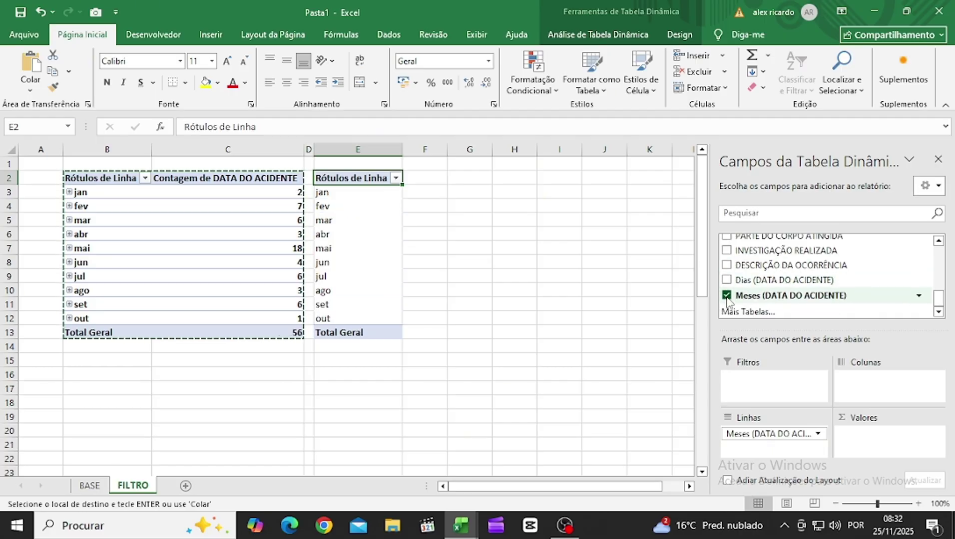
{"action": "left_click", "coordinate": [727, 296]}
{"action": "scroll", "coordinate": [728, 300], "scroll_direction": "up", "scroll_amount": 3}
{"action": "scroll", "coordinate": [728, 300], "scroll_direction": "up", "scroll_amount": 2}
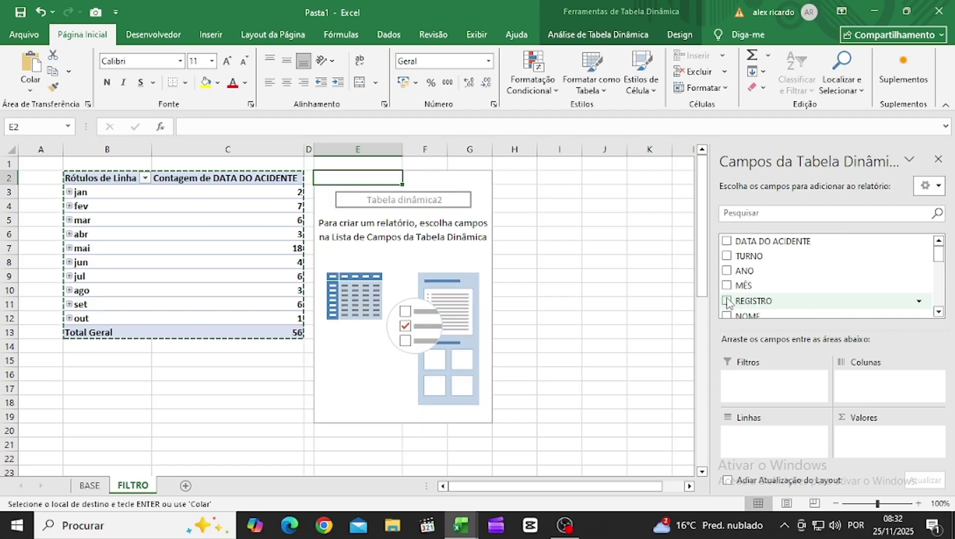
{"action": "left_click", "coordinate": [726, 257]}
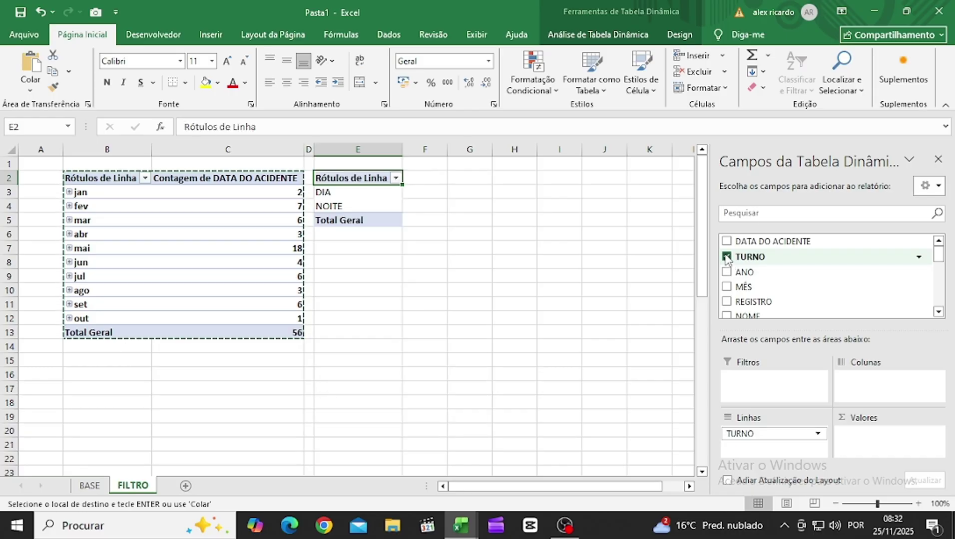
{"action": "left_click_drag", "start_coordinate": [753, 260], "coordinate": [879, 440]}
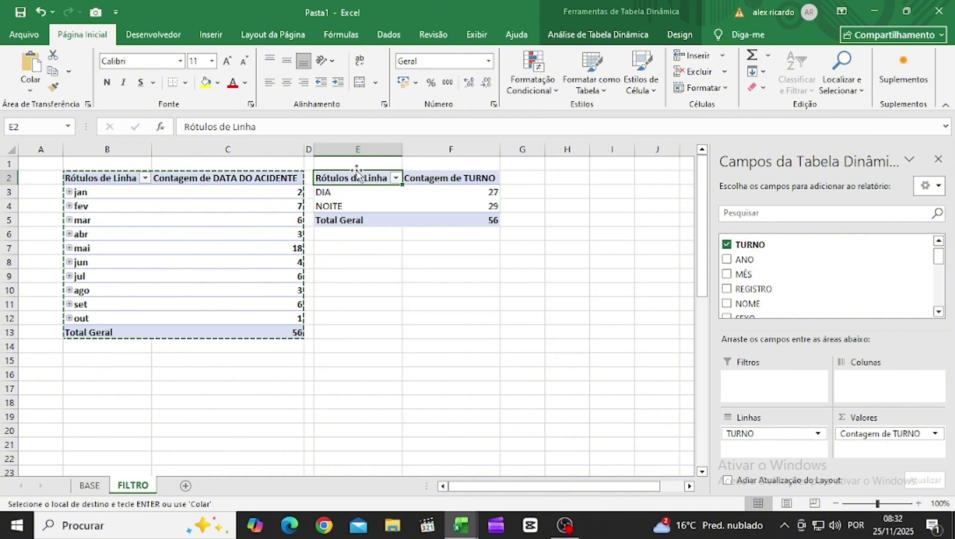
Step: Copy the TURNO pivot table to cell H2 and narrow column G into a spacer
{"action": "left_click_drag", "start_coordinate": [355, 177], "coordinate": [455, 220]}
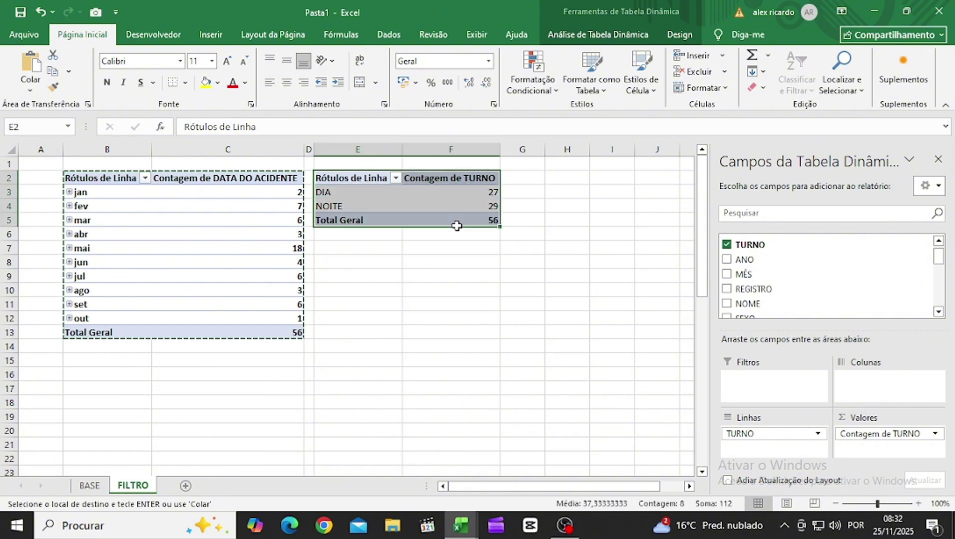
{"action": "left_click", "coordinate": [556, 178]}
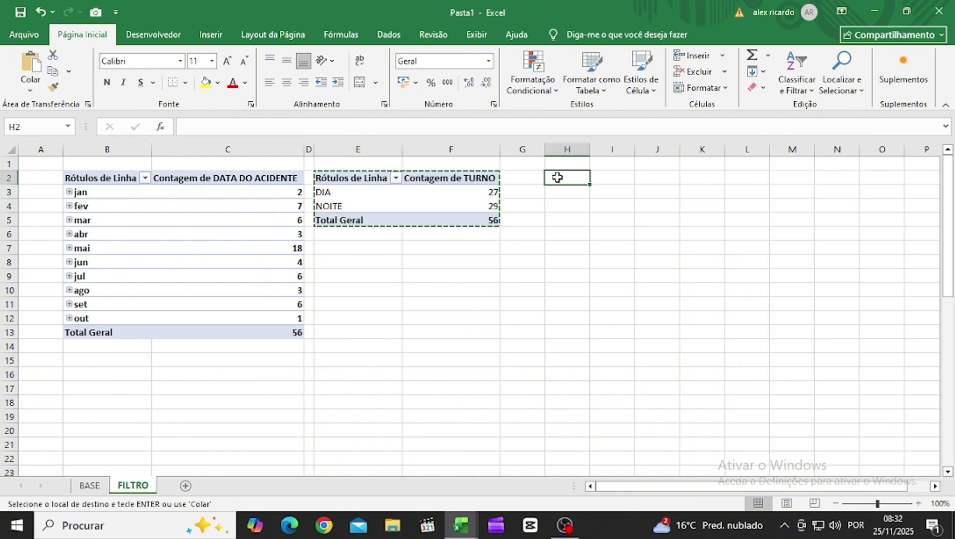
{"action": "key", "text": "ctrl+v"}
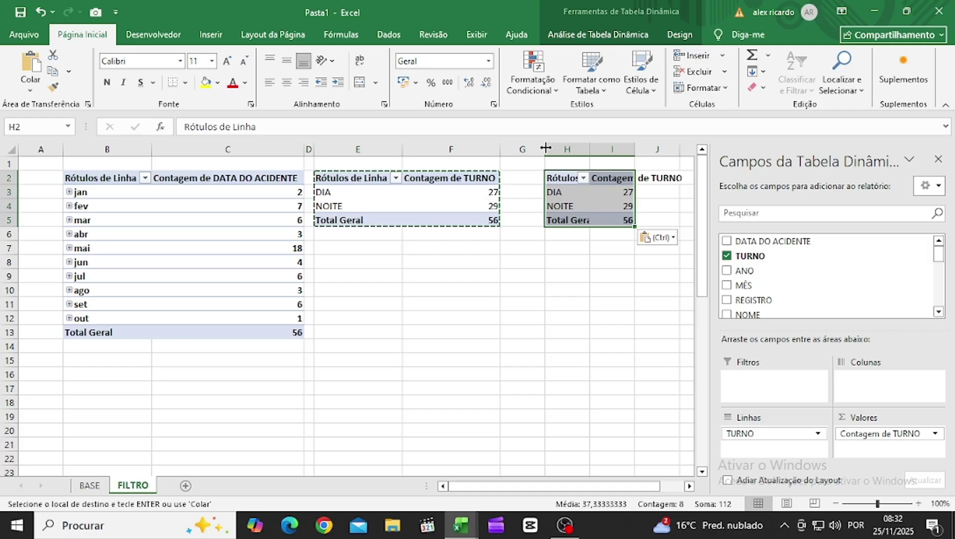
{"action": "left_click_drag", "start_coordinate": [545, 149], "coordinate": [512, 146]}
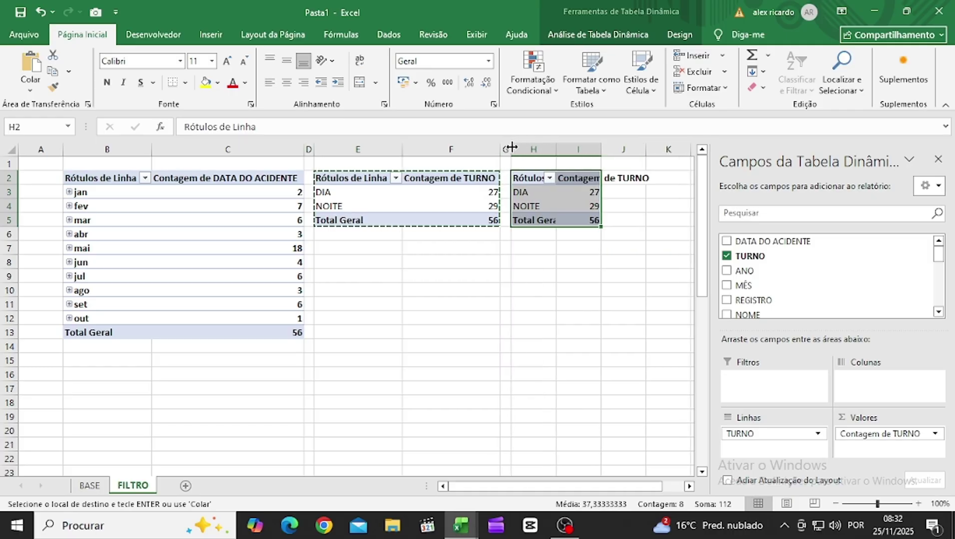
Step: Replace TURNO in the H2 pivot table with SEXO in rows and as a count in values
{"action": "left_click", "coordinate": [726, 257]}
{"action": "scroll", "coordinate": [729, 277], "scroll_direction": "down", "scroll_amount": 5}
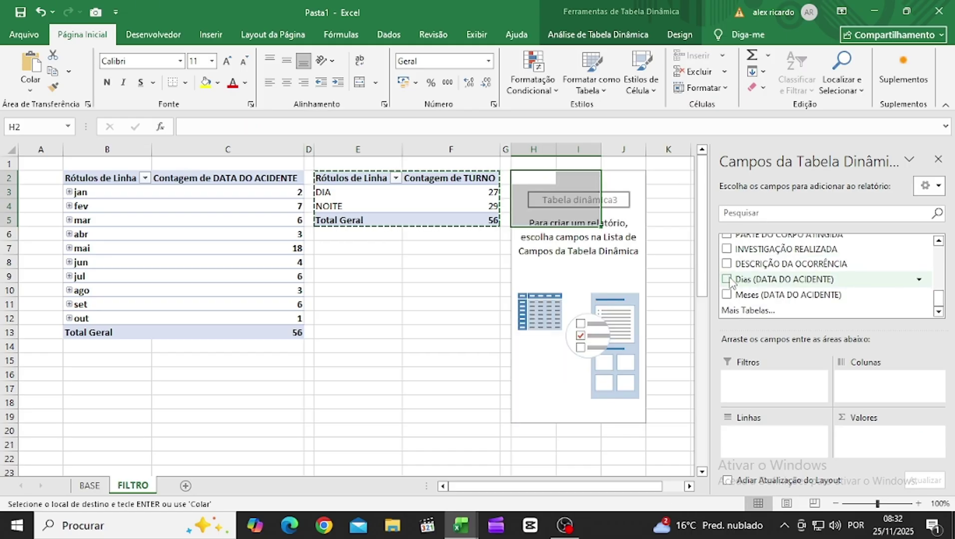
{"action": "scroll", "coordinate": [730, 282], "scroll_direction": "up", "scroll_amount": 3}
{"action": "scroll", "coordinate": [730, 282], "scroll_direction": "up", "scroll_amount": 3}
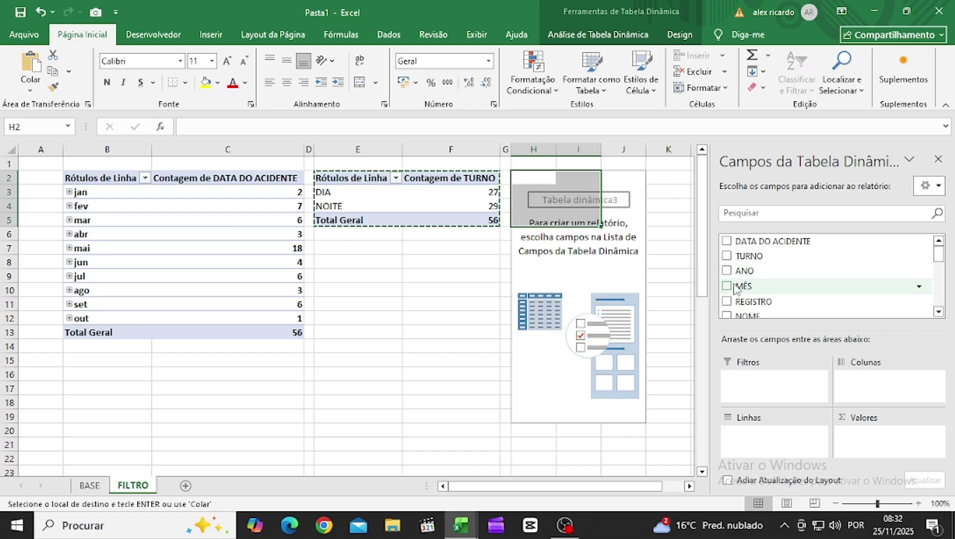
{"action": "scroll", "coordinate": [732, 290], "scroll_direction": "down", "scroll_amount": 1}
{"action": "scroll", "coordinate": [732, 285], "scroll_direction": "down", "scroll_amount": 1}
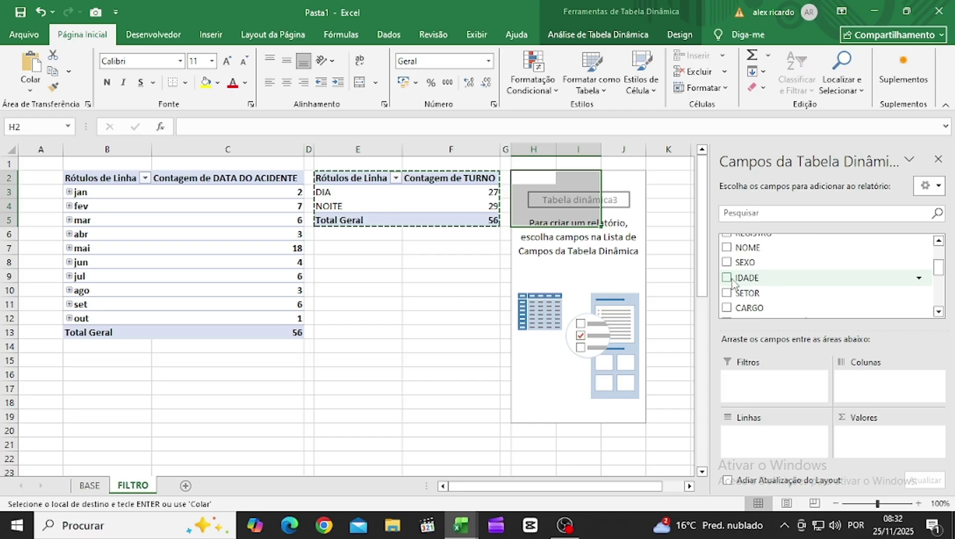
{"action": "left_click", "coordinate": [726, 263]}
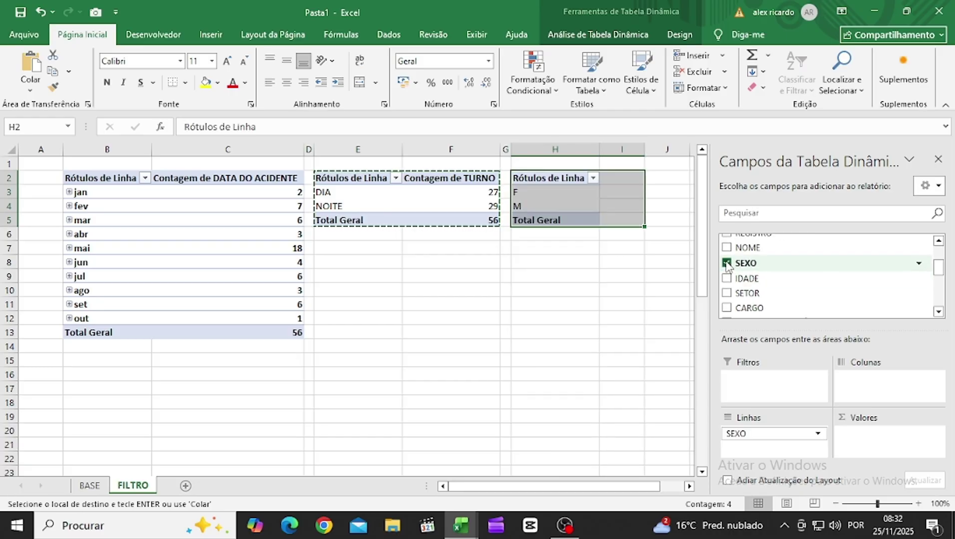
{"action": "left_click_drag", "start_coordinate": [746, 266], "coordinate": [881, 442]}
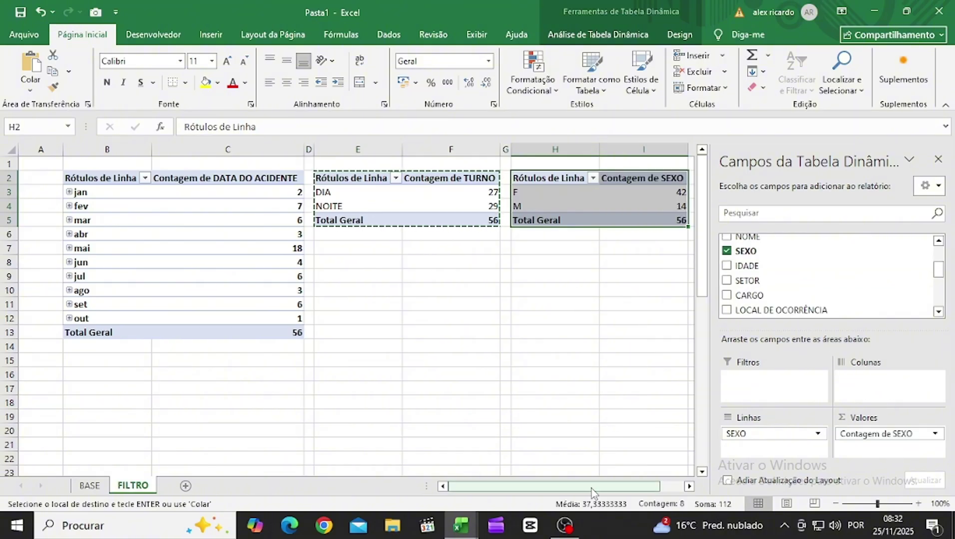
Step: Copy the SEXO pivot table to cell K2 and narrow column J into a spacer
{"action": "left_click_drag", "start_coordinate": [594, 489], "coordinate": [620, 479]}
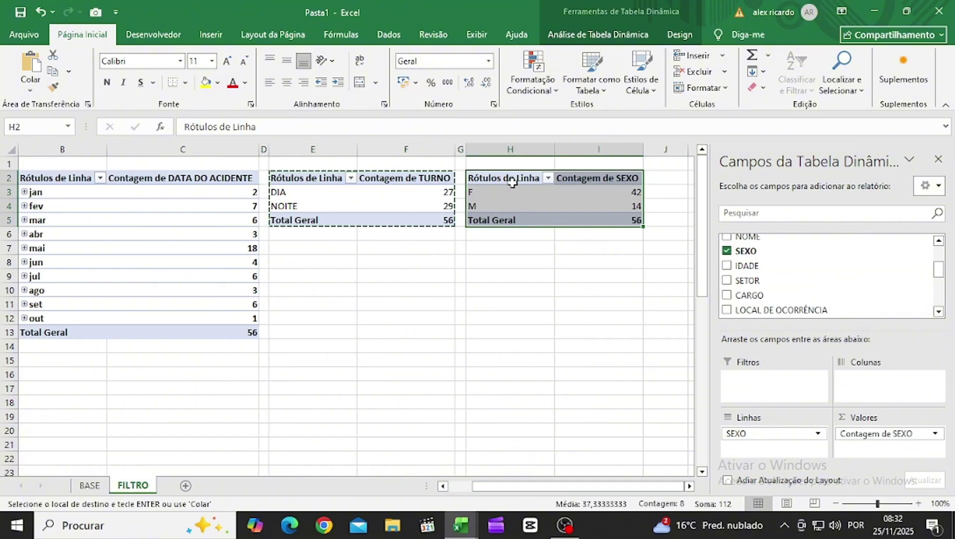
{"action": "key", "text": "ctrl+c"}
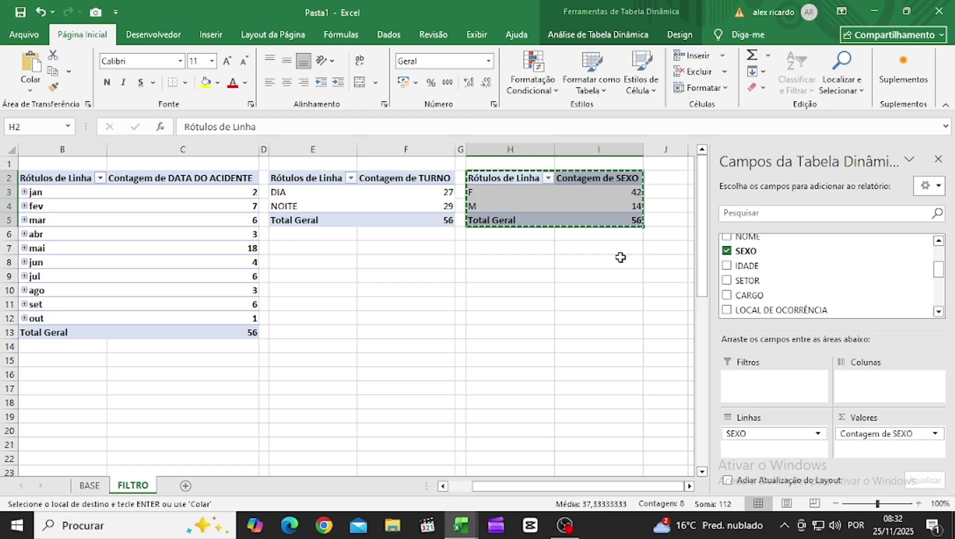
{"action": "left_click", "coordinate": [686, 149]}
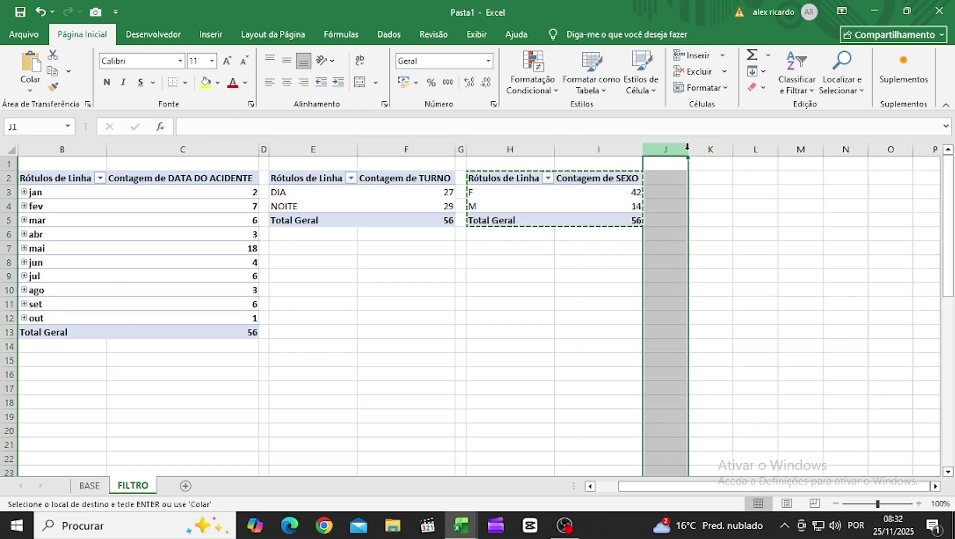
{"action": "left_click_drag", "start_coordinate": [688, 149], "coordinate": [648, 149]}
{"action": "left_click", "coordinate": [666, 177]}
{"action": "key", "text": "ctrl+v"}
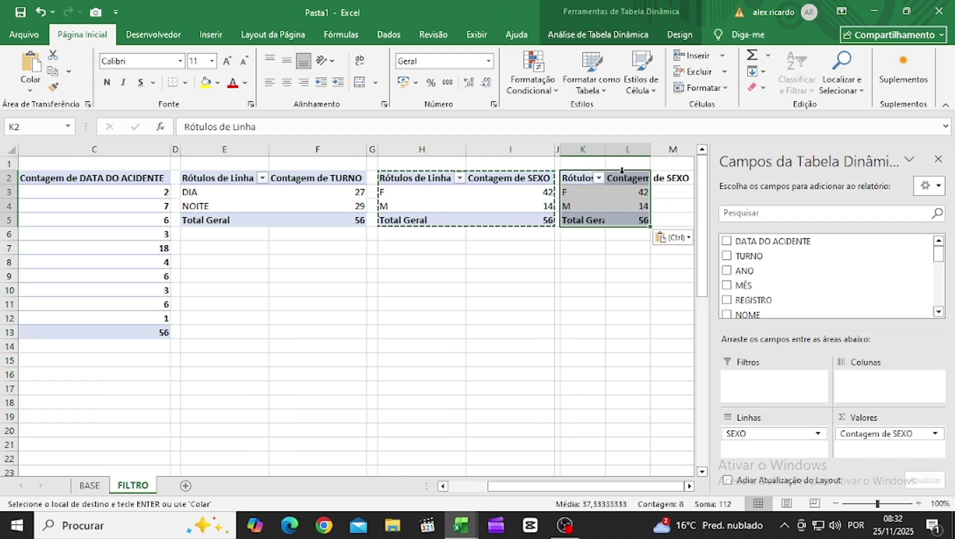
Step: Replace SEXO in the K2 pivot table with LOCAL DE OCORRÊNCIA in rows and as a count in values
{"action": "scroll", "coordinate": [785, 280], "scroll_direction": "down", "scroll_amount": 2}
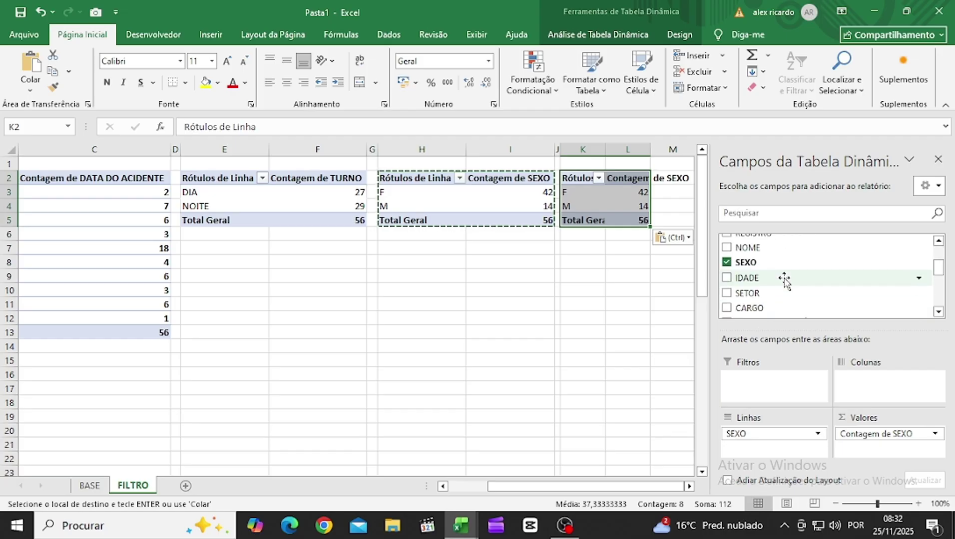
{"action": "left_click", "coordinate": [727, 264]}
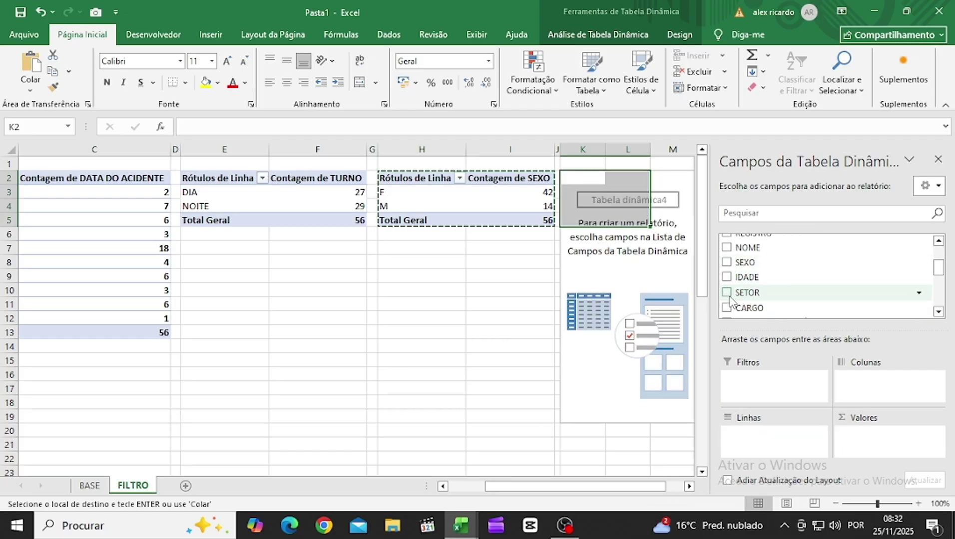
{"action": "scroll", "coordinate": [729, 296], "scroll_direction": "down", "scroll_amount": 2}
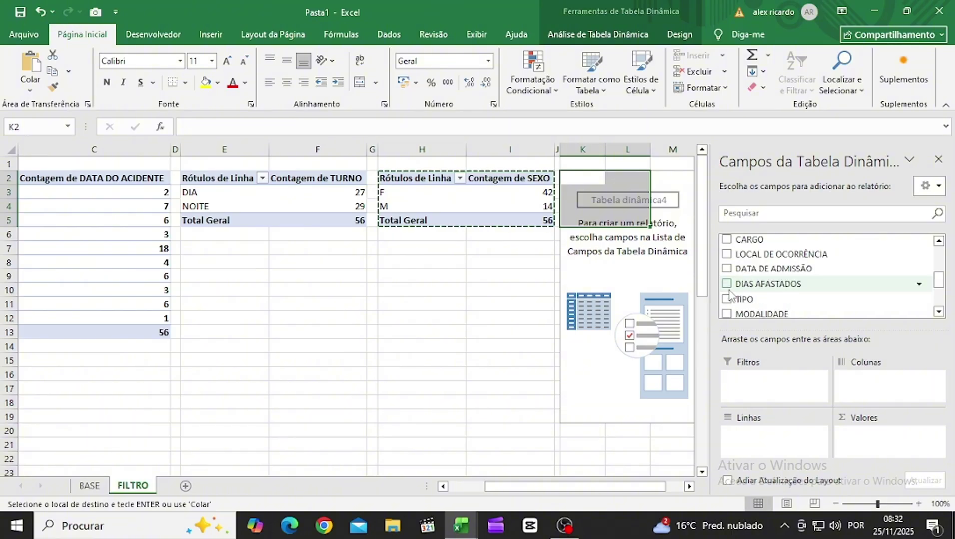
{"action": "left_click", "coordinate": [727, 255]}
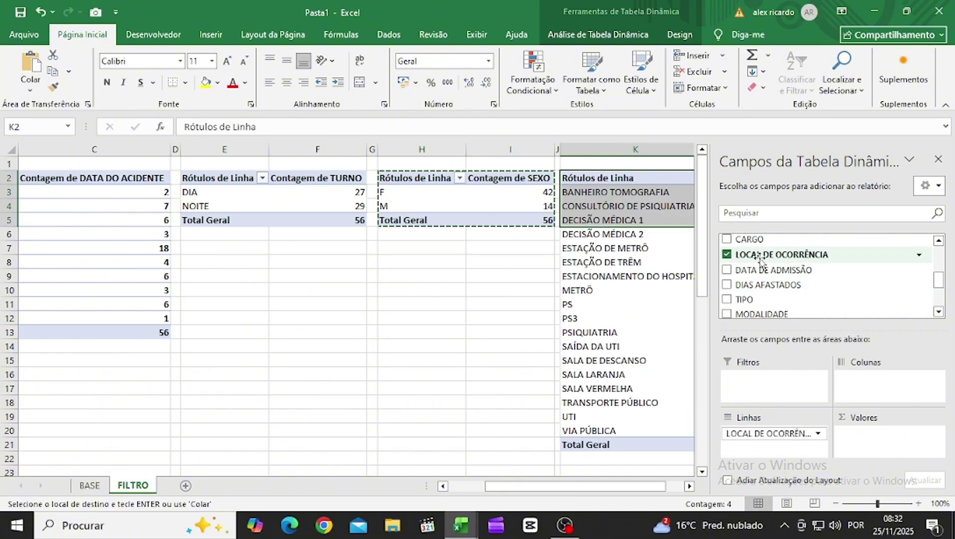
{"action": "left_click_drag", "start_coordinate": [812, 298], "coordinate": [908, 447]}
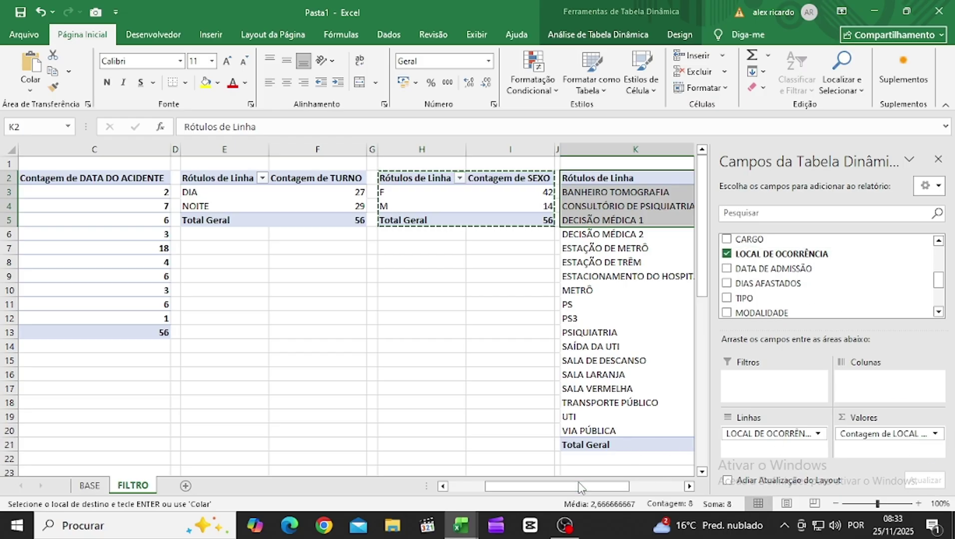
Step: Copy range K2:L5 of the LOCAL DE OCORRÊNCIA pivot table and narrow column M into a spacer
{"action": "left_click_drag", "start_coordinate": [580, 487], "coordinate": [634, 487]}
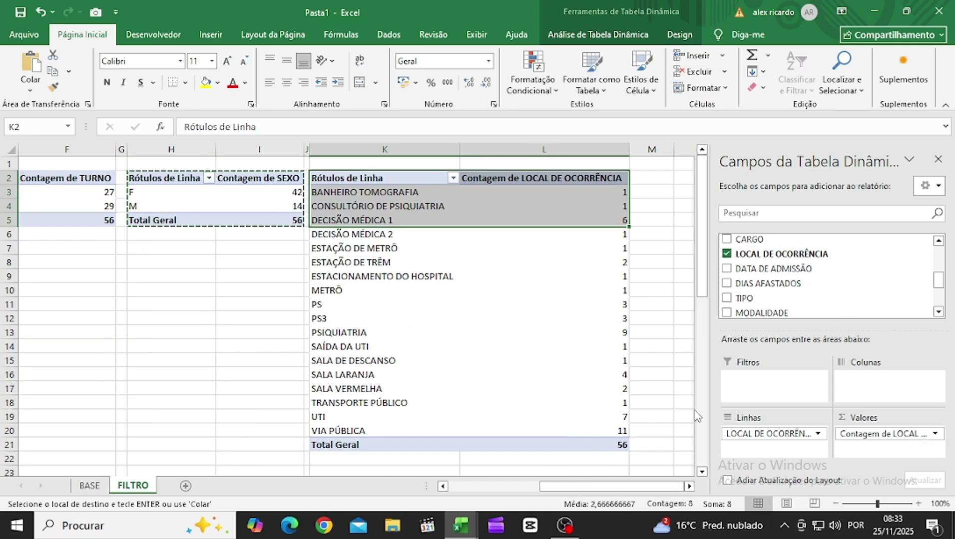
{"action": "key", "text": "ctrl+c"}
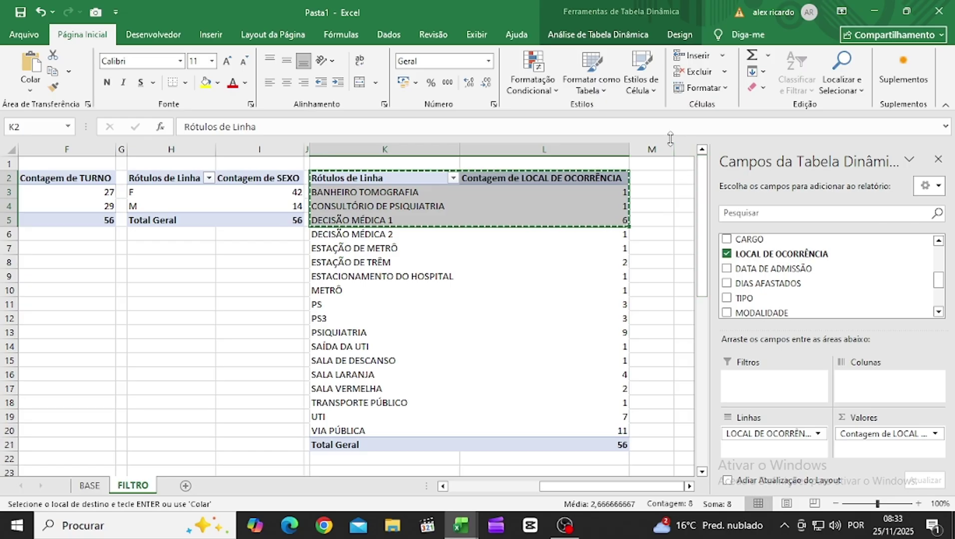
{"action": "left_click_drag", "start_coordinate": [675, 149], "coordinate": [641, 148]}
Step: Try pasting the copied part of the LOCAL DE OCORRÊNCIA pivot table at cell N2, and undo the paste
{"action": "left_click", "coordinate": [663, 182]}
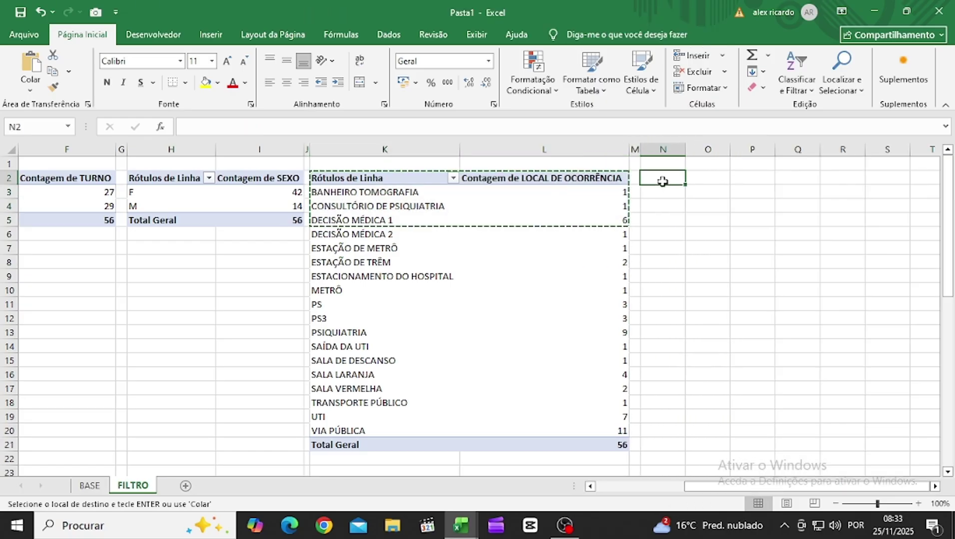
{"action": "key", "text": "ctrl+v"}
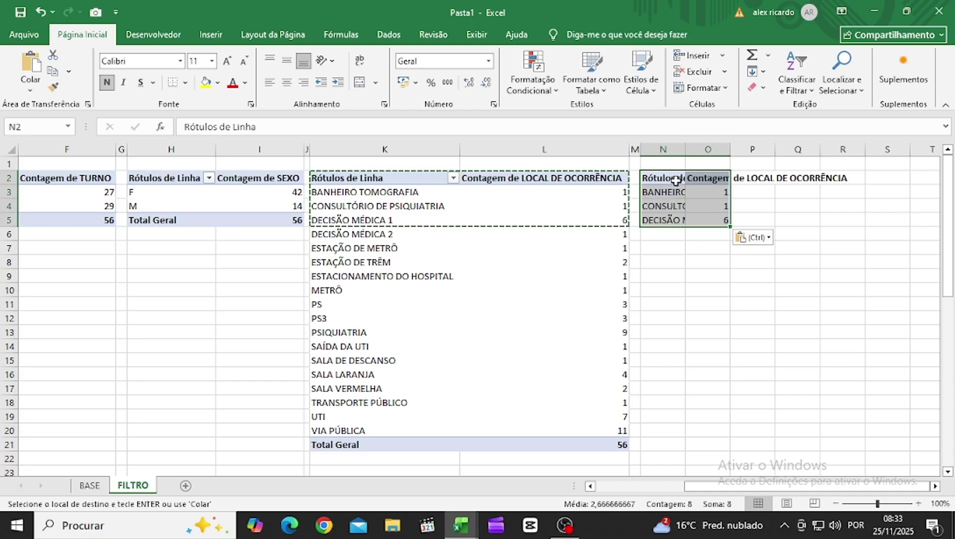
{"action": "left_click", "coordinate": [659, 180]}
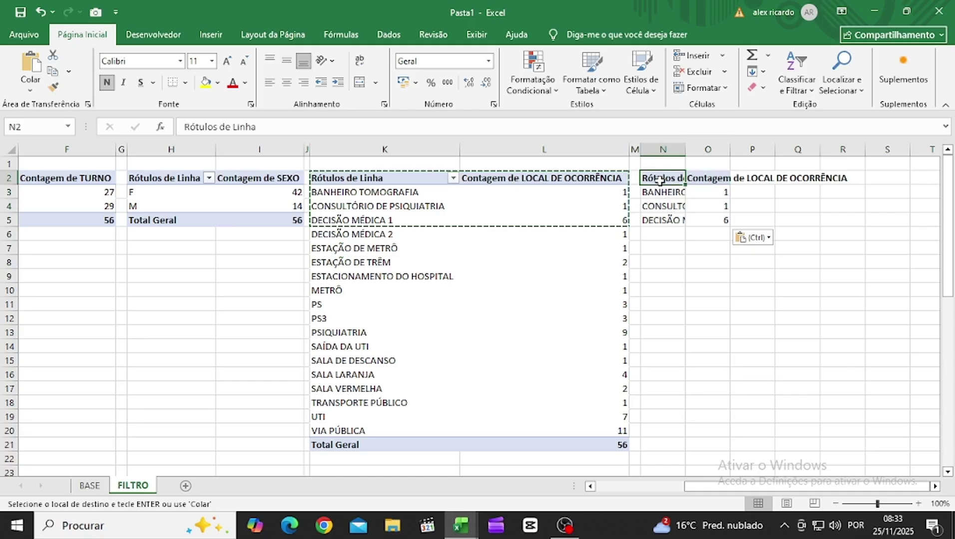
{"action": "key", "text": "ctrl+z"}
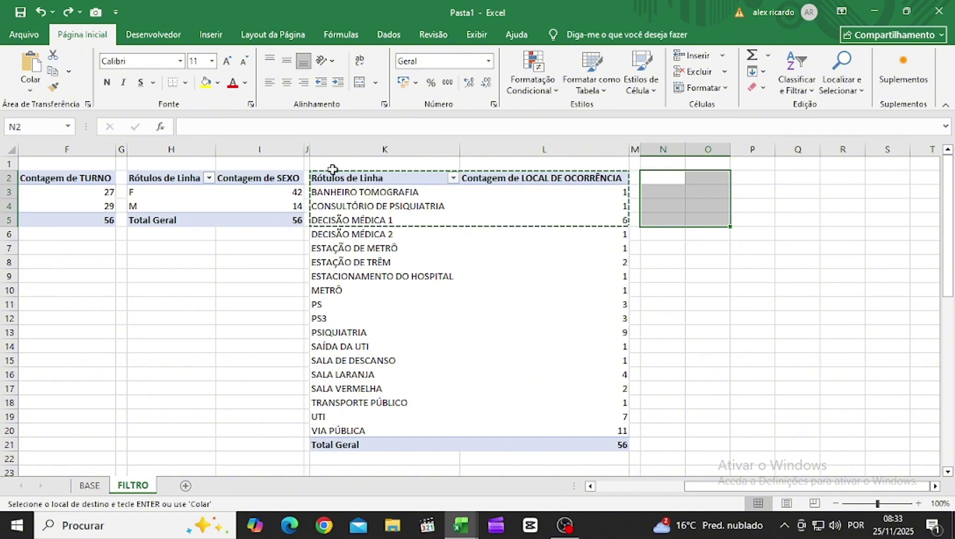
Step: Copy the entire LOCAL DE OCORRÊNCIA pivot table, range K2:L21, to cell N2
{"action": "left_click_drag", "start_coordinate": [344, 182], "coordinate": [557, 451]}
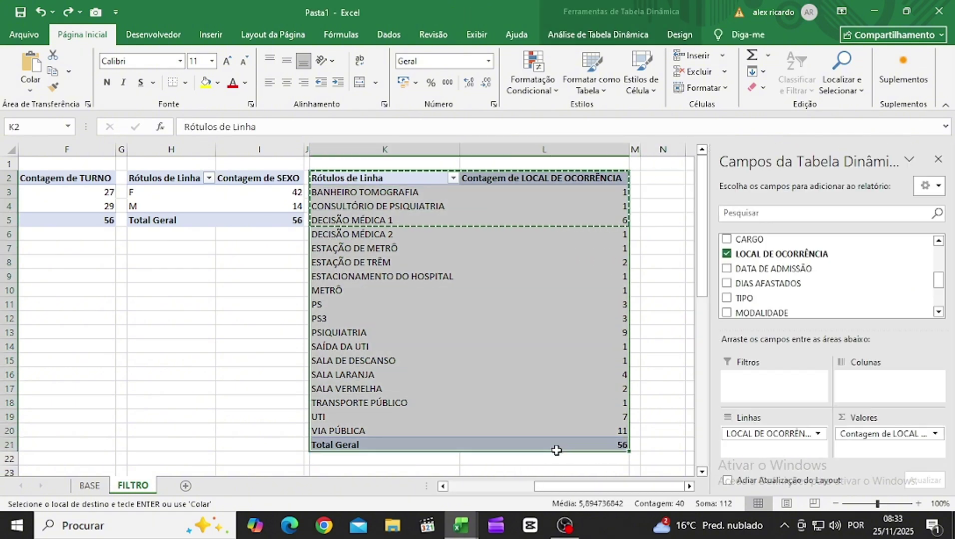
{"action": "left_click", "coordinate": [662, 175]}
{"action": "key", "text": "ctrl+v"}
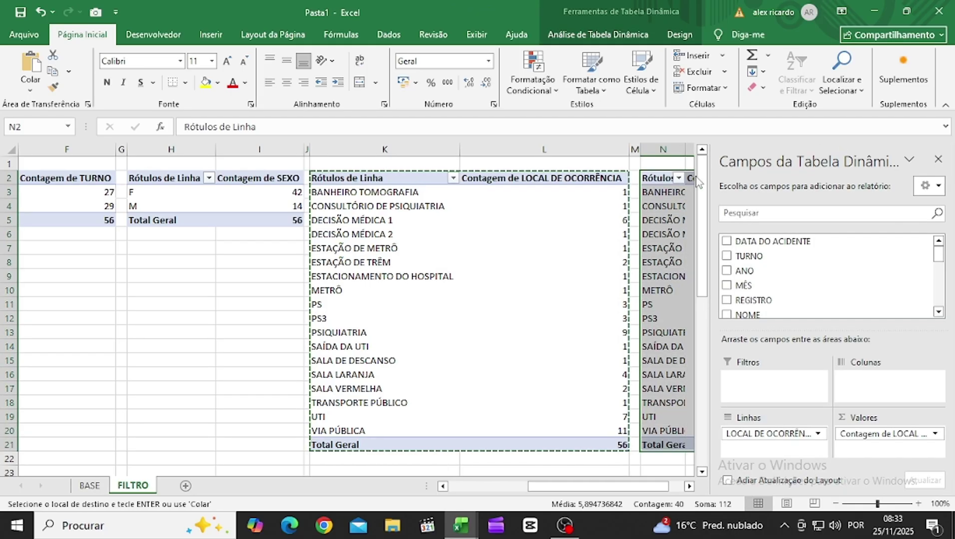
{"action": "scroll", "coordinate": [779, 246], "scroll_direction": "down", "scroll_amount": 2}
{"action": "scroll", "coordinate": [771, 260], "scroll_direction": "up", "scroll_amount": 2}
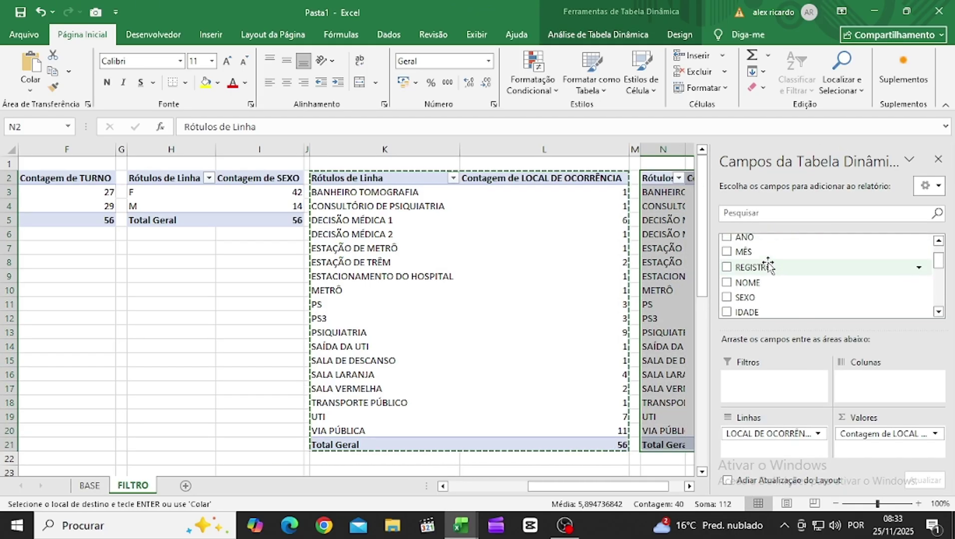
Step: Replace LOCAL DE OCORRÊNCIA in the N2 pivot table with PARTE DO CORPO ATINGIDA in rows and as a count in values, and narrow column P
{"action": "scroll", "coordinate": [764, 273], "scroll_direction": "down", "scroll_amount": 1}
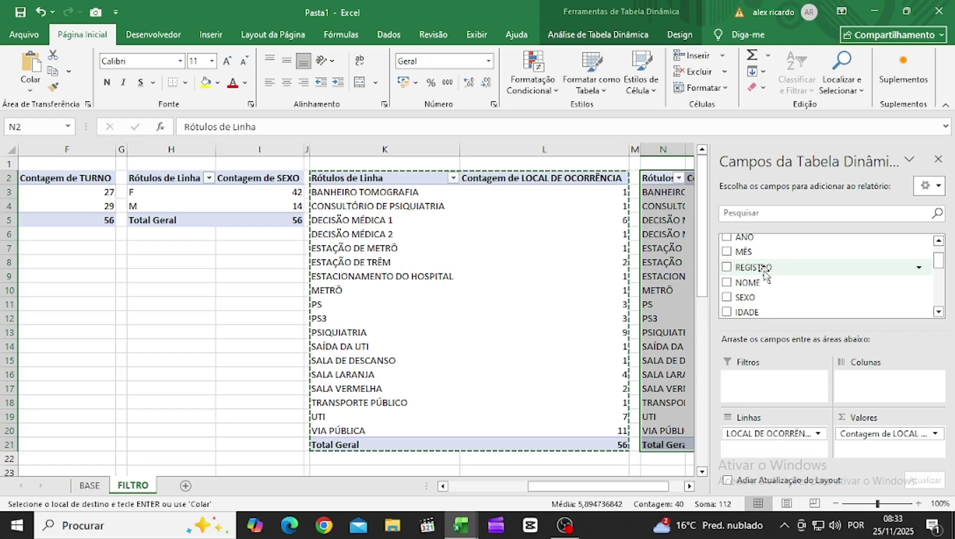
{"action": "scroll", "coordinate": [765, 272], "scroll_direction": "down", "scroll_amount": 3}
{"action": "mouse_move", "coordinate": [942, 295]}
{"action": "left_mouse_down"}
{"action": "mouse_move", "coordinate": [942, 277]}
{"action": "mouse_move", "coordinate": [941, 292]}
{"action": "left_mouse_up"}
{"action": "left_click", "coordinate": [727, 288]}
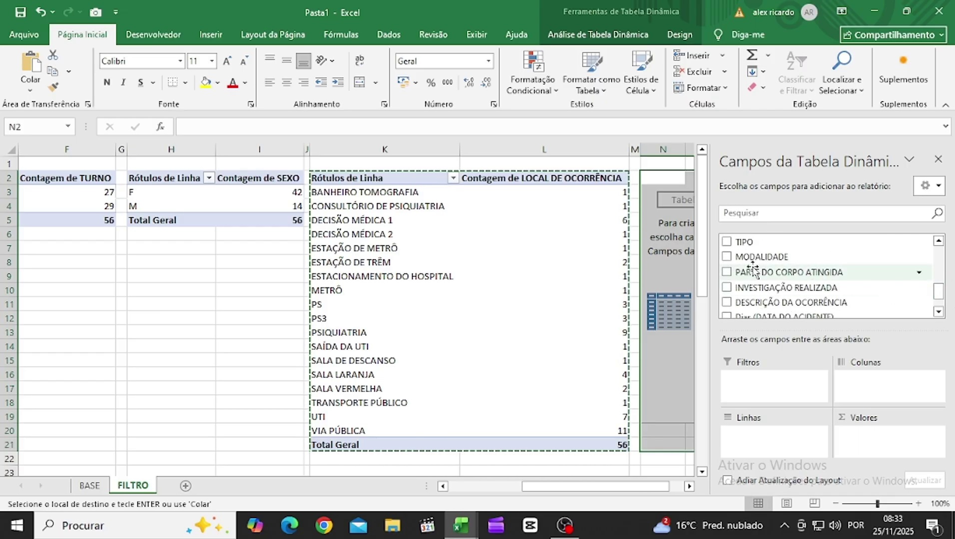
{"action": "left_click", "coordinate": [727, 272]}
{"action": "left_click_drag", "start_coordinate": [779, 272], "coordinate": [849, 437]}
{"action": "left_click_drag", "start_coordinate": [556, 487], "coordinate": [634, 487]}
{"action": "left_click_drag", "start_coordinate": [555, 150], "coordinate": [521, 148]}
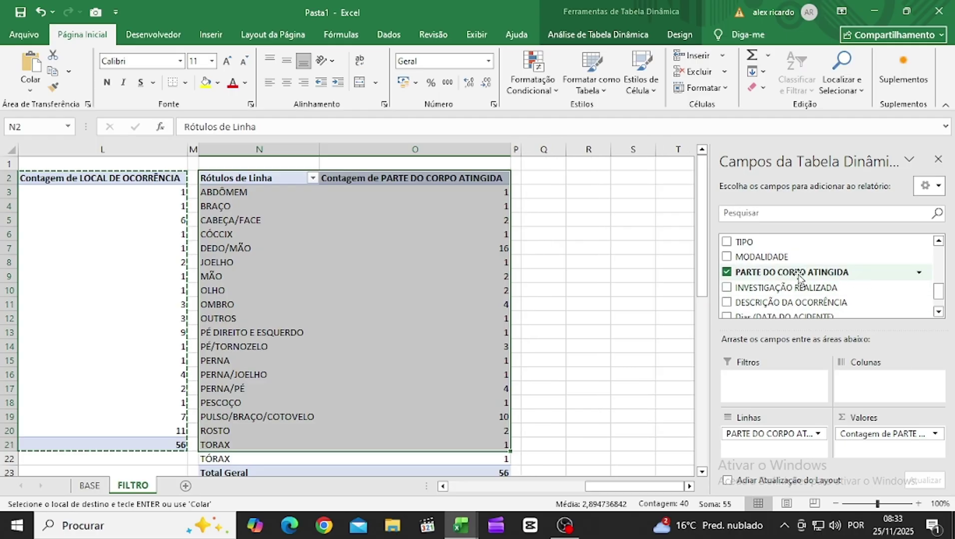
Step: Try removing PARTE DO CORPO ATINGIDA from the N2 pivot table, and undo the removal
{"action": "left_click", "coordinate": [726, 273]}
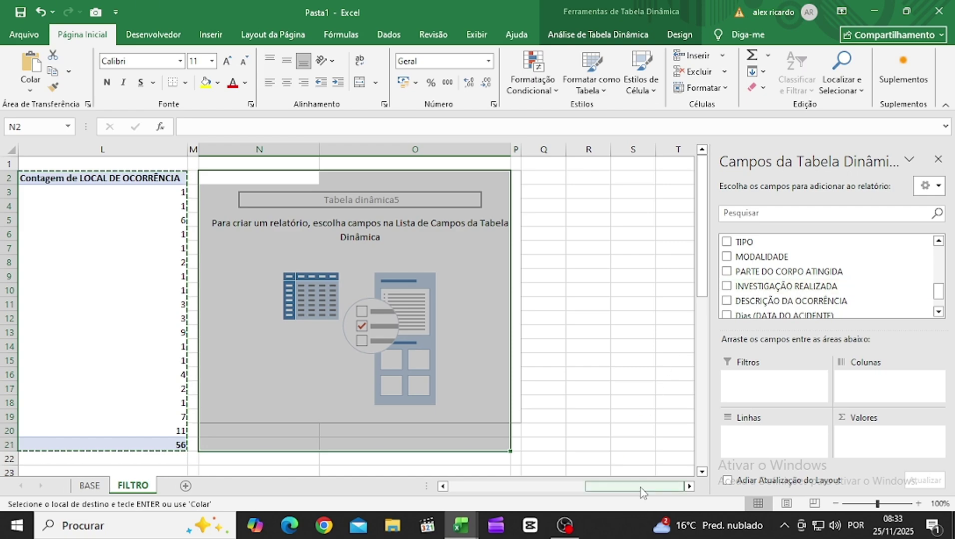
{"action": "left_click_drag", "start_coordinate": [642, 488], "coordinate": [573, 493]}
{"action": "key", "text": "ctrl+z"}
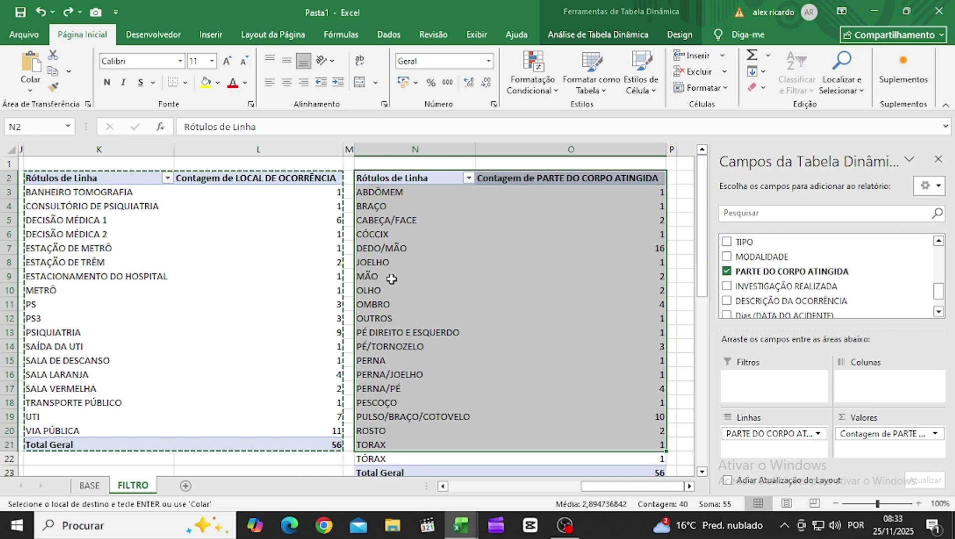
Step: Copy the entire PARTE DO CORPO ATINGIDA pivot table, range N2:O23, to cell Q3
{"action": "left_click", "coordinate": [402, 223]}
{"action": "left_click_drag", "start_coordinate": [392, 179], "coordinate": [554, 450]}
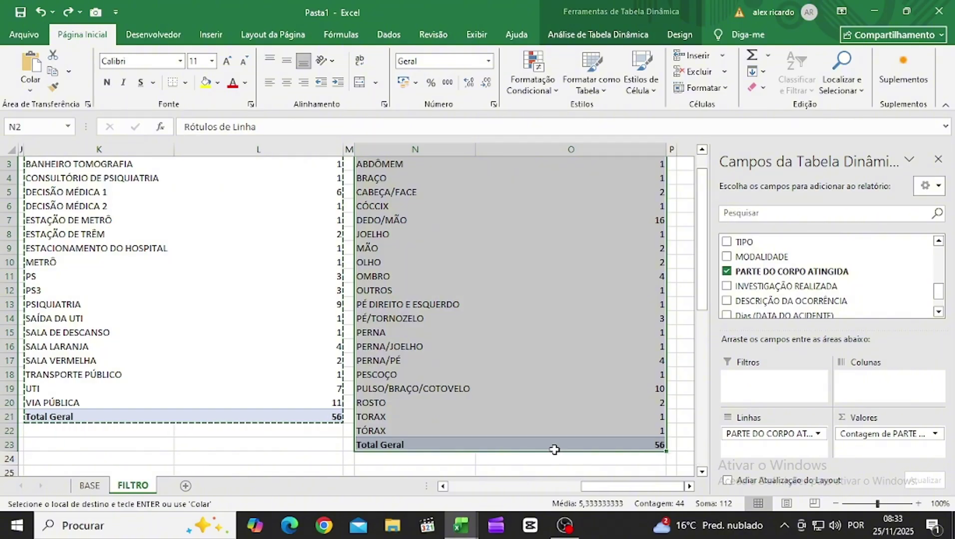
{"action": "key", "text": "ctrl+c"}
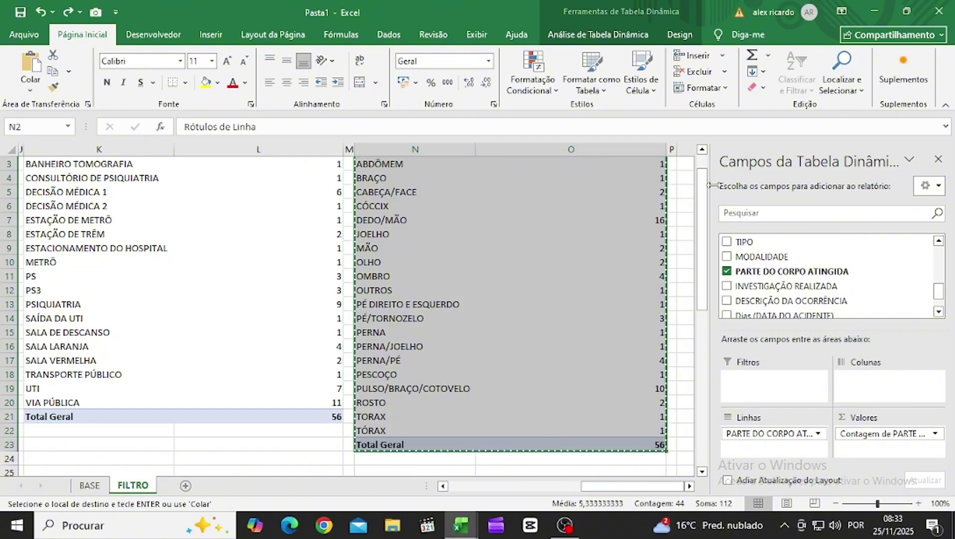
{"action": "left_click", "coordinate": [686, 161]}
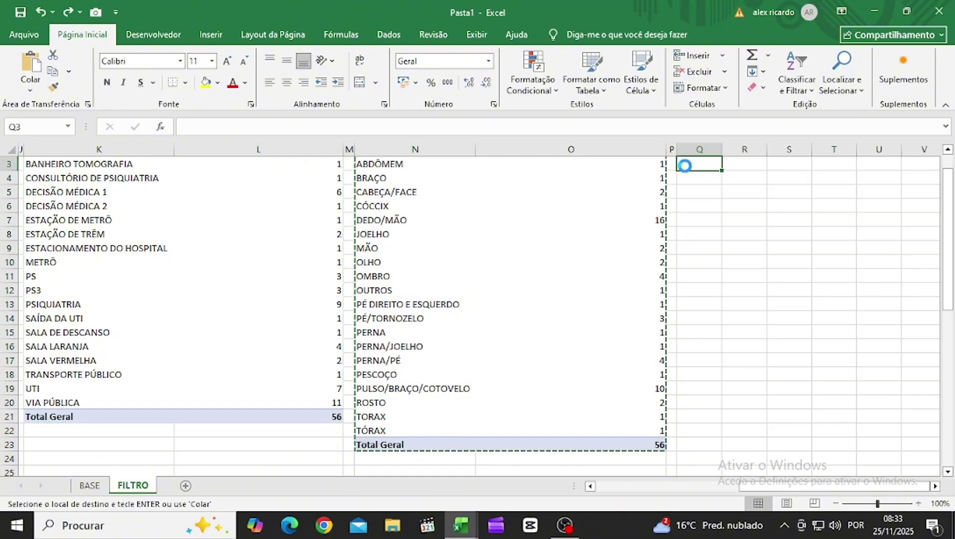
{"action": "key", "text": "ctrl+v"}
{"action": "left_click_drag", "start_coordinate": [613, 487], "coordinate": [634, 487]}
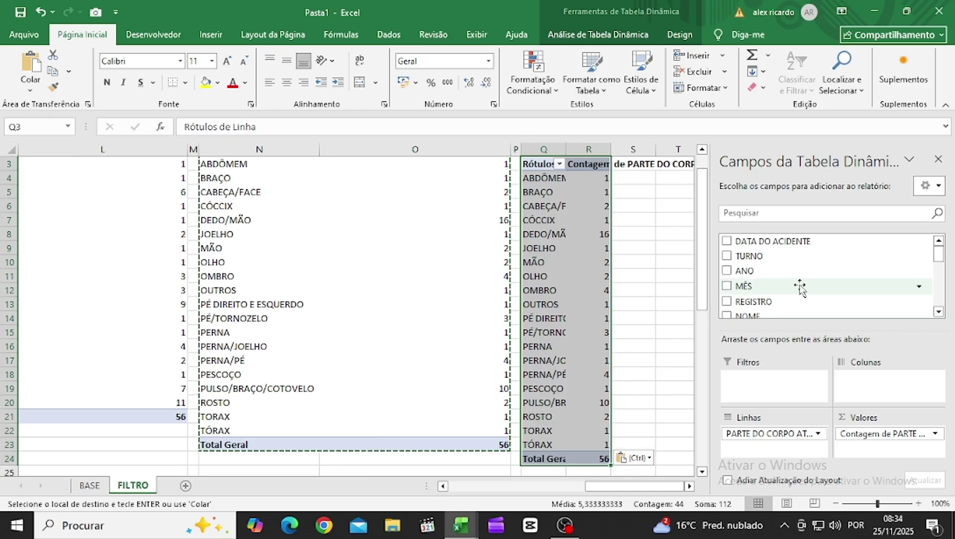
Step: Replace PARTE DO CORPO ATINGIDA in the Q3 pivot table with INVESTIGAÇÃO REALIZADA in rows and as a count in values
{"action": "scroll", "coordinate": [794, 271], "scroll_direction": "down", "scroll_amount": 5}
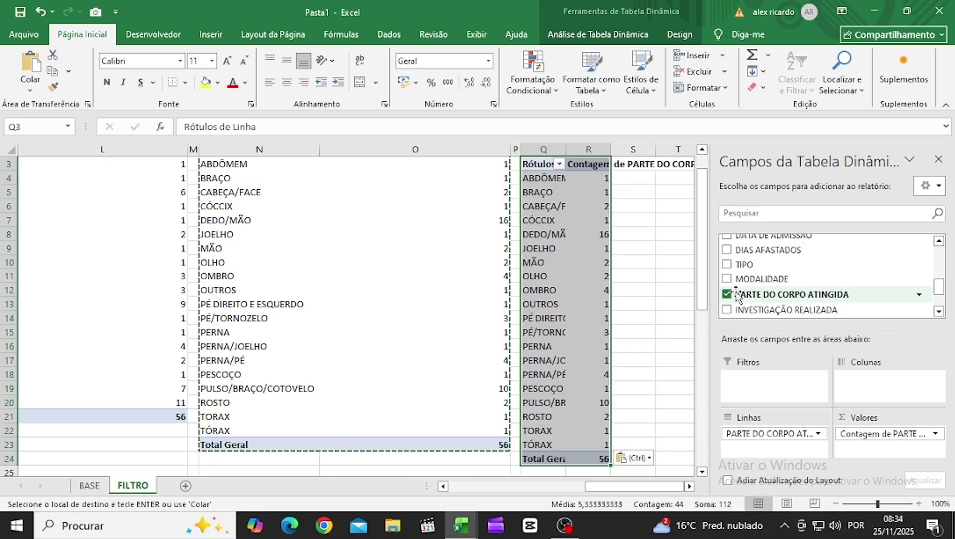
{"action": "left_click", "coordinate": [727, 295]}
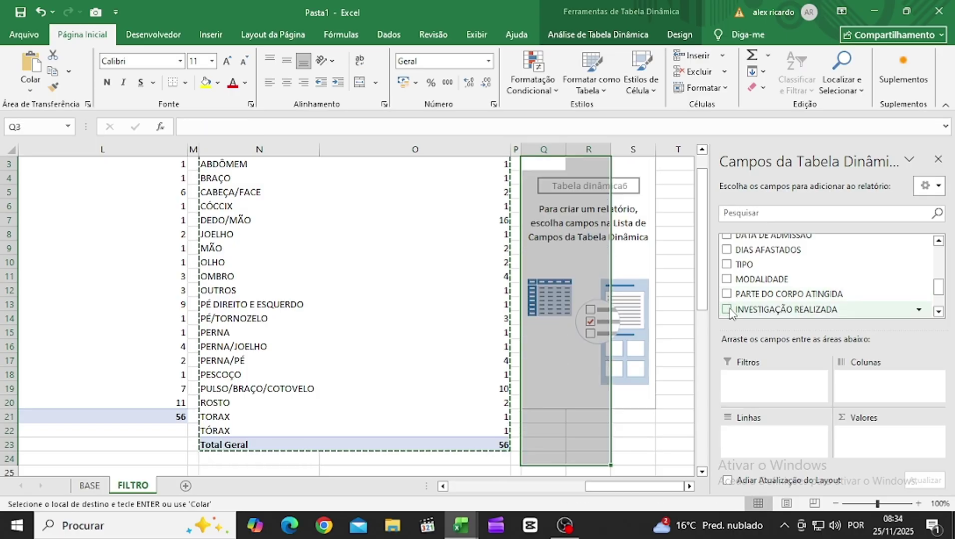
{"action": "left_click", "coordinate": [727, 310]}
{"action": "left_click_drag", "start_coordinate": [799, 309], "coordinate": [905, 451]}
{"action": "left_click_drag", "start_coordinate": [636, 494], "coordinate": [721, 470]}
Step: Check the available pivot fields and the BASE sheet, and examine the charts on the DASH sheet of the DASHBOARD ACIDENTES workbook
{"action": "scroll", "coordinate": [832, 299], "scroll_direction": "up", "scroll_amount": 2}
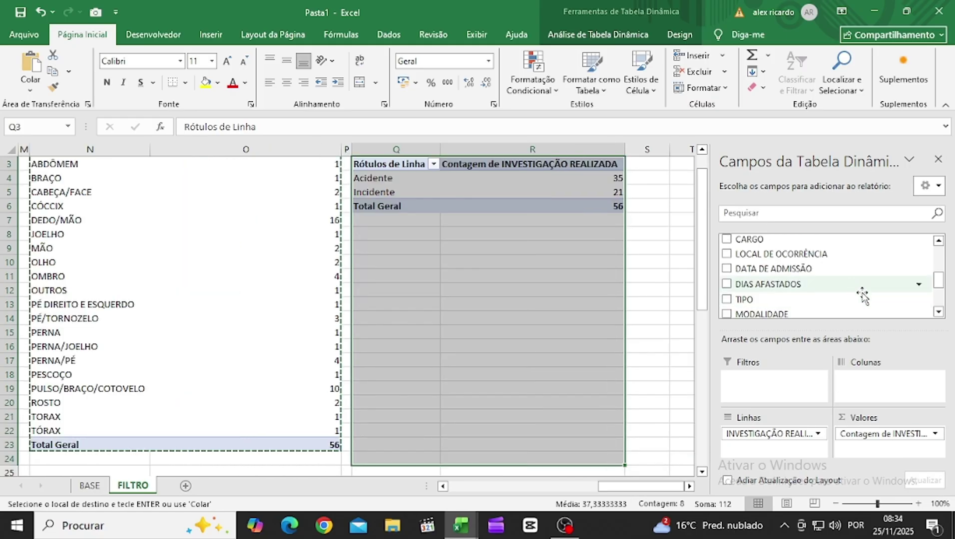
{"action": "left_click", "coordinate": [939, 312]}
{"action": "left_click", "coordinate": [939, 312]}
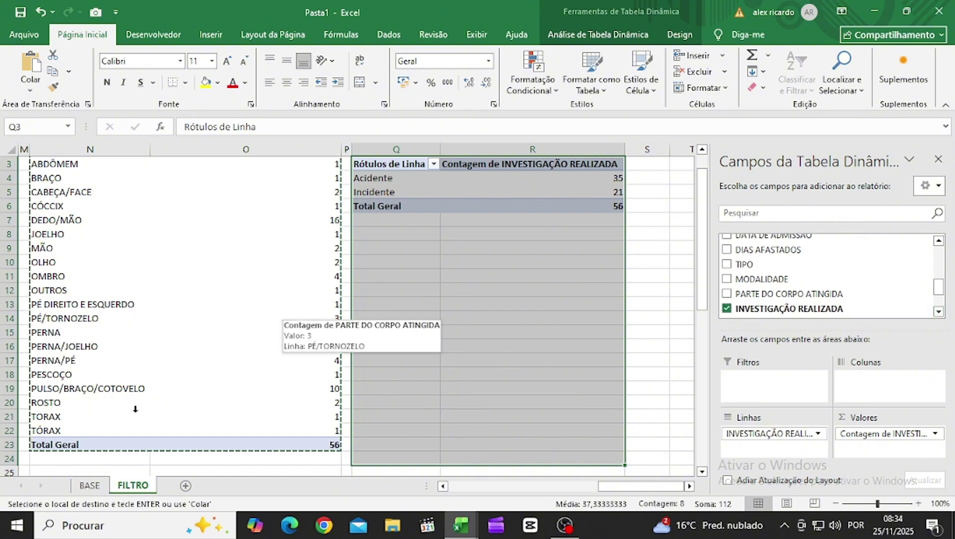
{"action": "left_click", "coordinate": [89, 486]}
{"action": "left_click", "coordinate": [132, 485]}
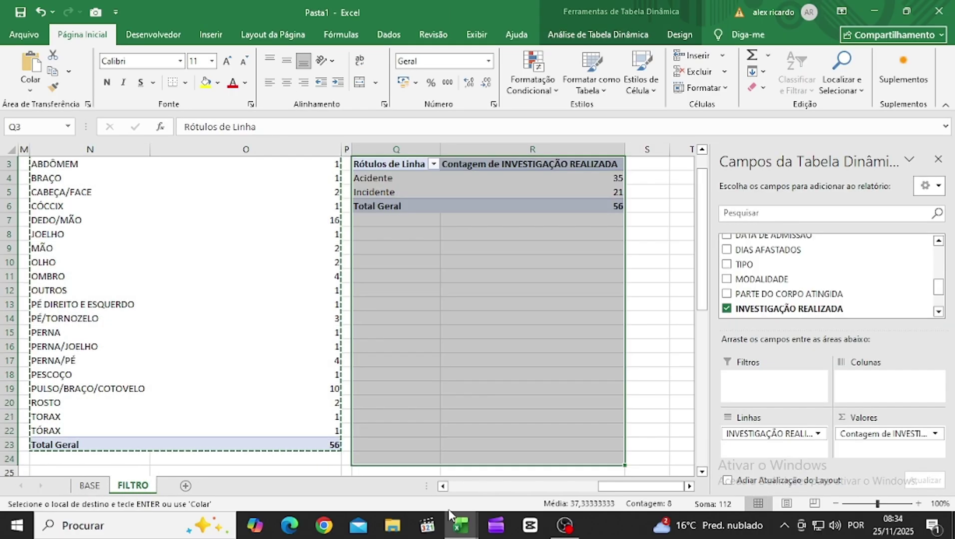
{"action": "mouse_move", "coordinate": [461, 524]}
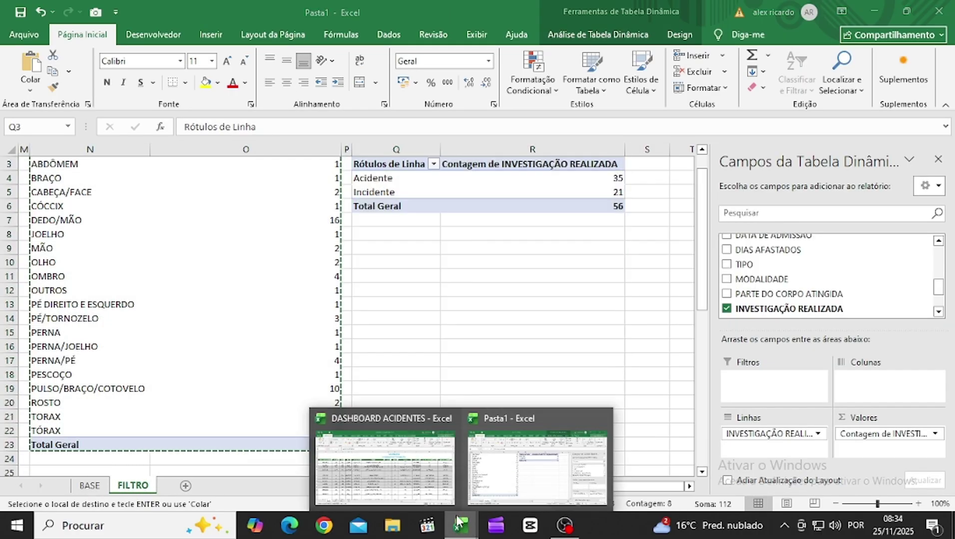
{"action": "left_click", "coordinate": [401, 472]}
{"action": "left_click", "coordinate": [178, 485]}
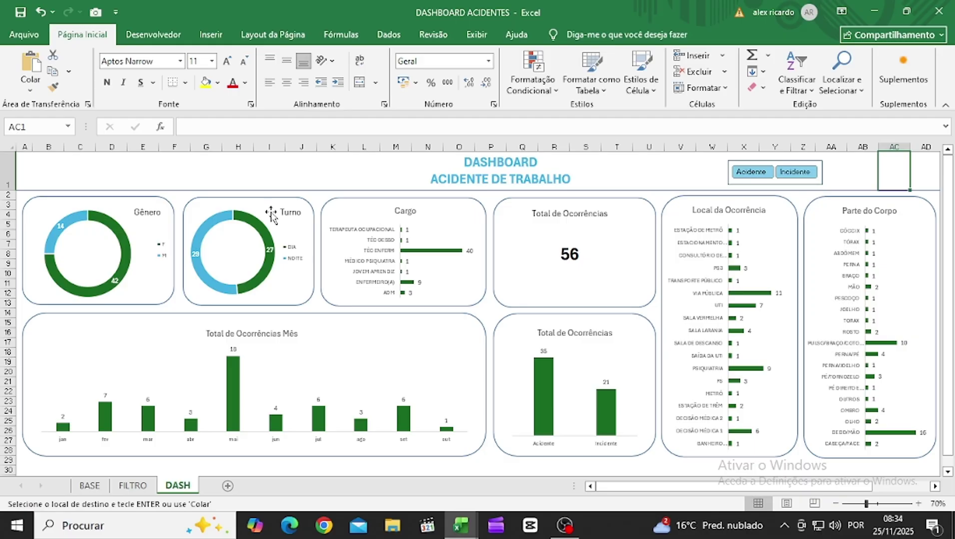
{"action": "key", "text": "alt+Tab"}
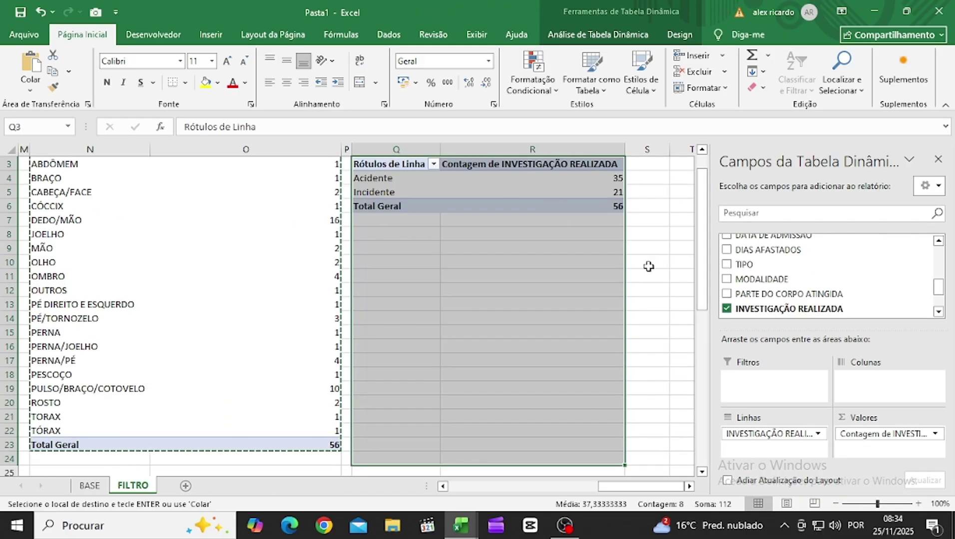
Step: Add a new worksheet after FILTRO and name it DASH
{"action": "left_click", "coordinate": [185, 487]}
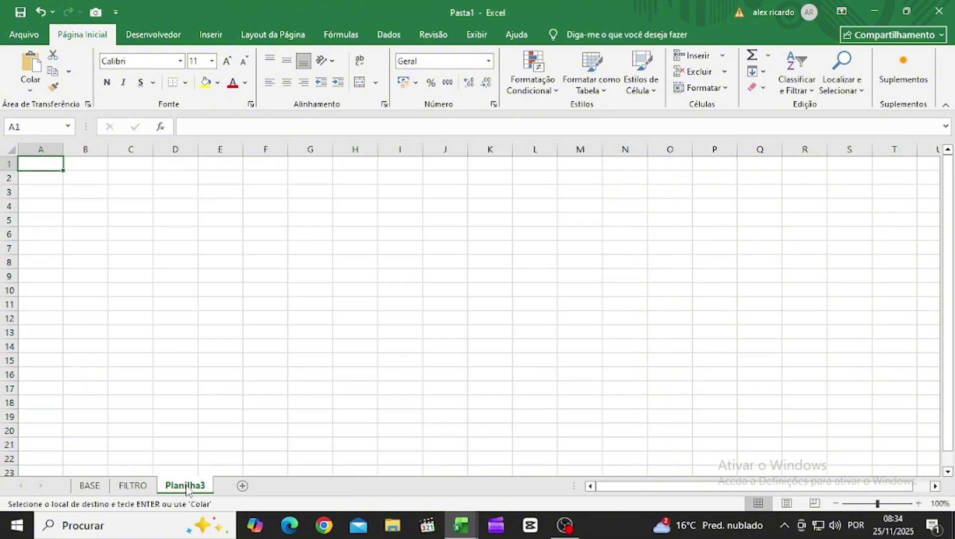
{"action": "double_click", "coordinate": [187, 487]}
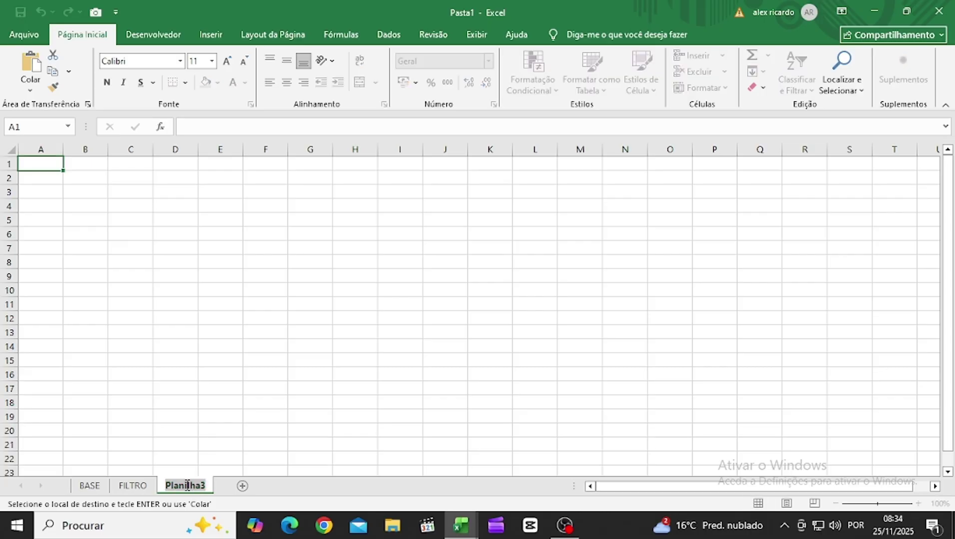
{"action": "type", "text": "DASH"}
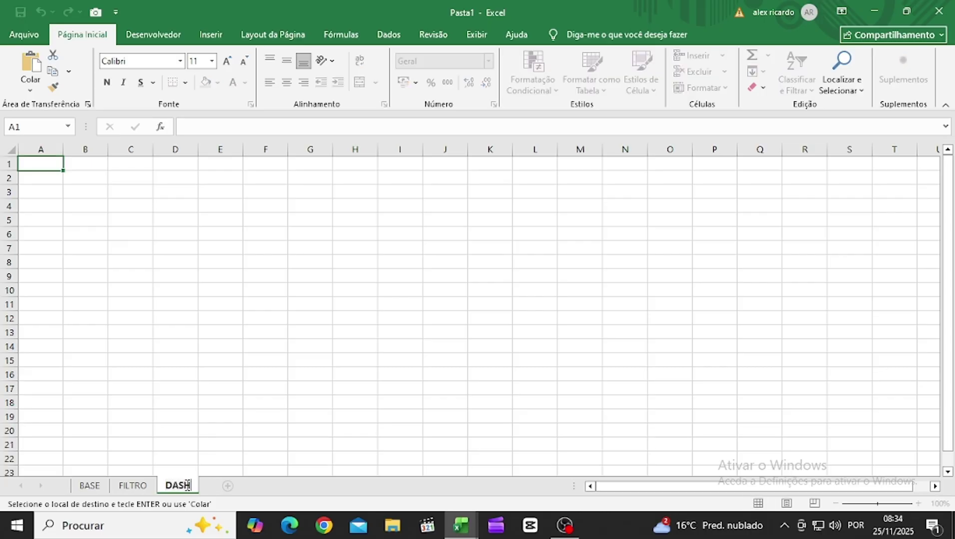
{"action": "left_click", "coordinate": [256, 264]}
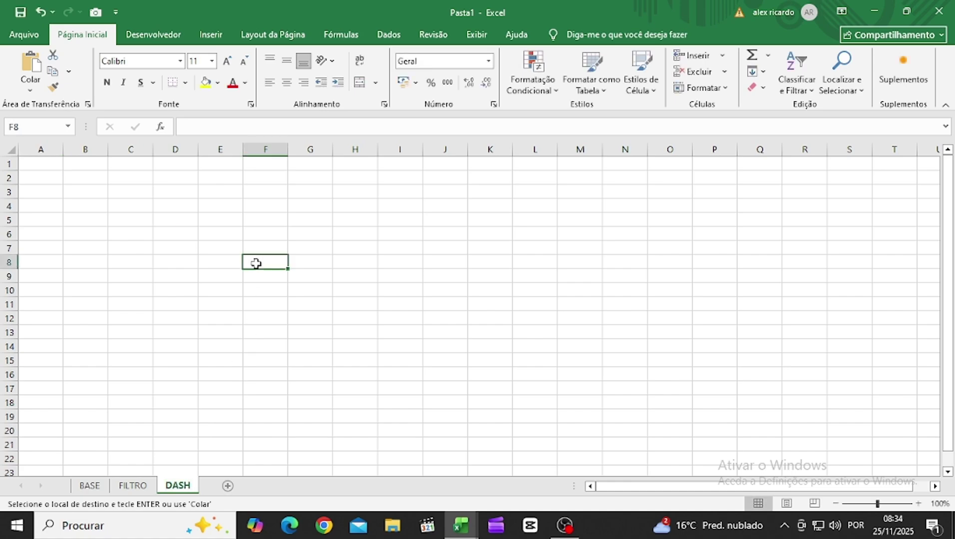
Step: Insert a 2D clustered column chart from the DATA DO ACIDENTE pivot table at B2 on the FILTRO sheet
{"action": "left_click", "coordinate": [128, 489]}
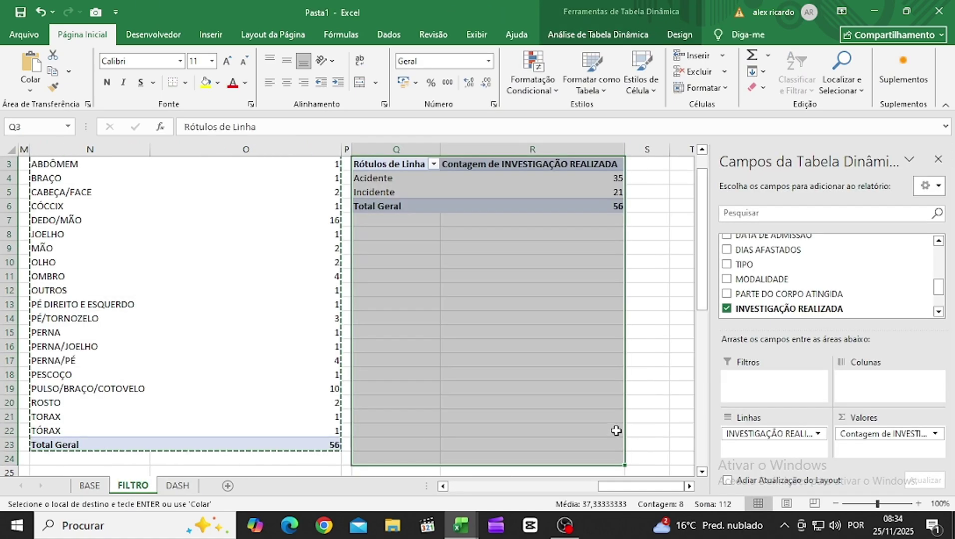
{"action": "left_click_drag", "start_coordinate": [659, 486], "coordinate": [370, 505]}
{"action": "scroll", "coordinate": [202, 266], "scroll_direction": "up", "scroll_amount": 1}
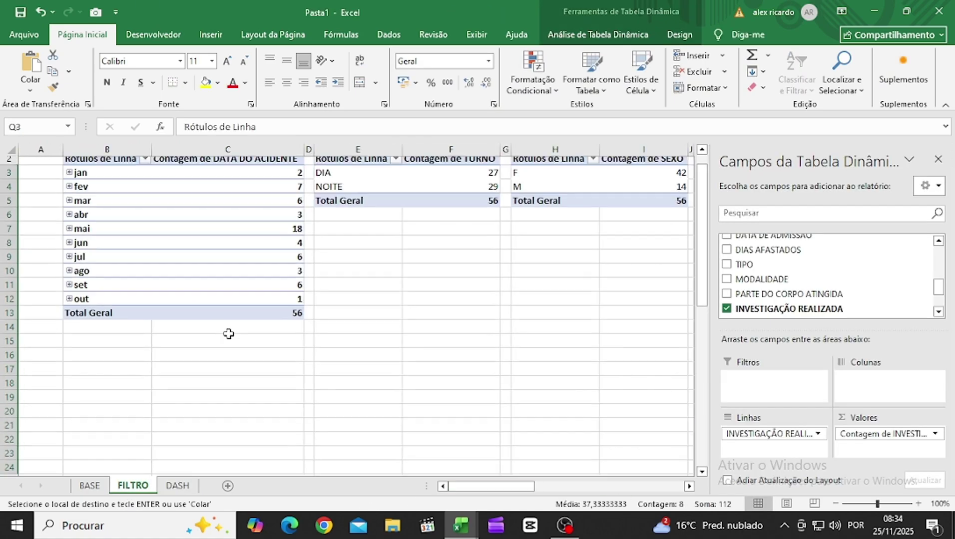
{"action": "left_click", "coordinate": [94, 177]}
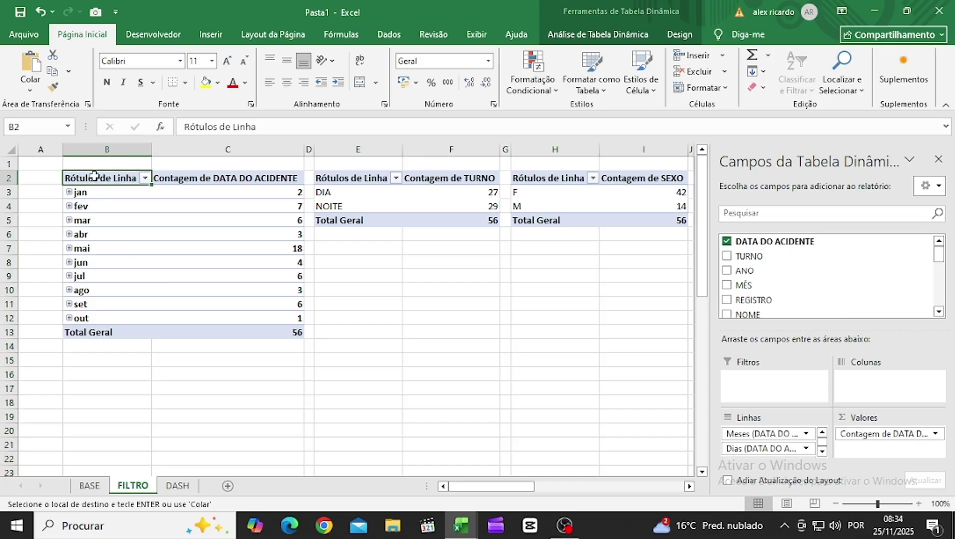
{"action": "left_click", "coordinate": [219, 35]}
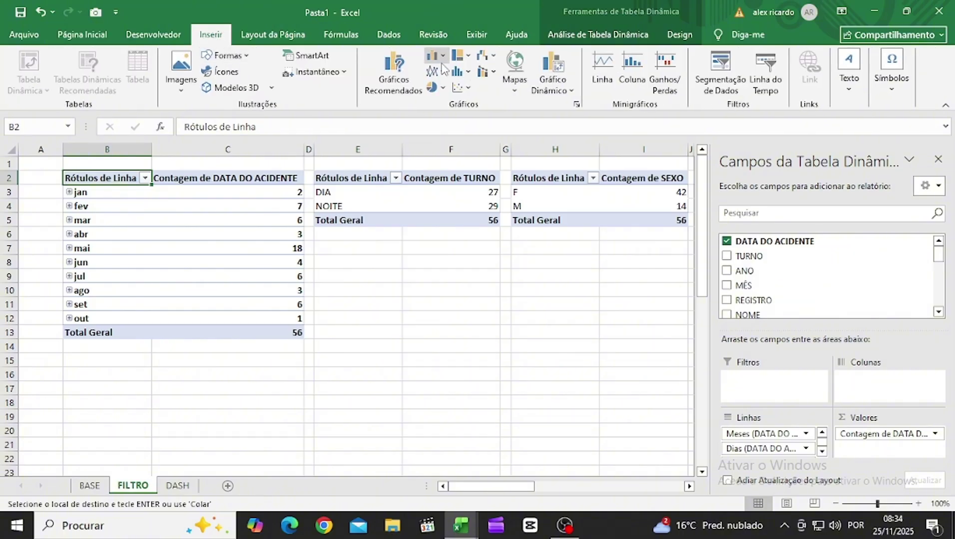
{"action": "left_click", "coordinate": [443, 57]}
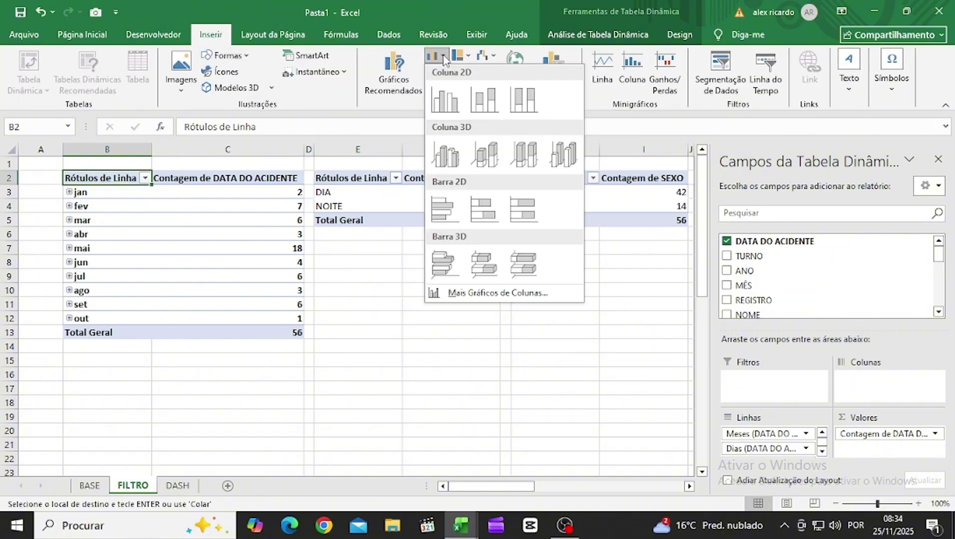
{"action": "left_click", "coordinate": [442, 101]}
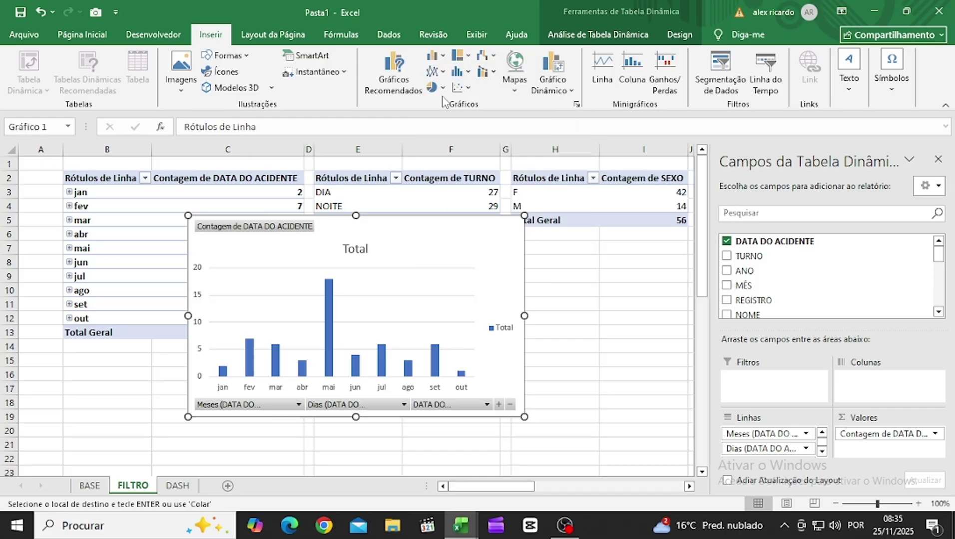
Step: Hide all field buttons on the monthly accident chart and delete its vertical axis, gridlines and legend
{"action": "right_click", "coordinate": [279, 230]}
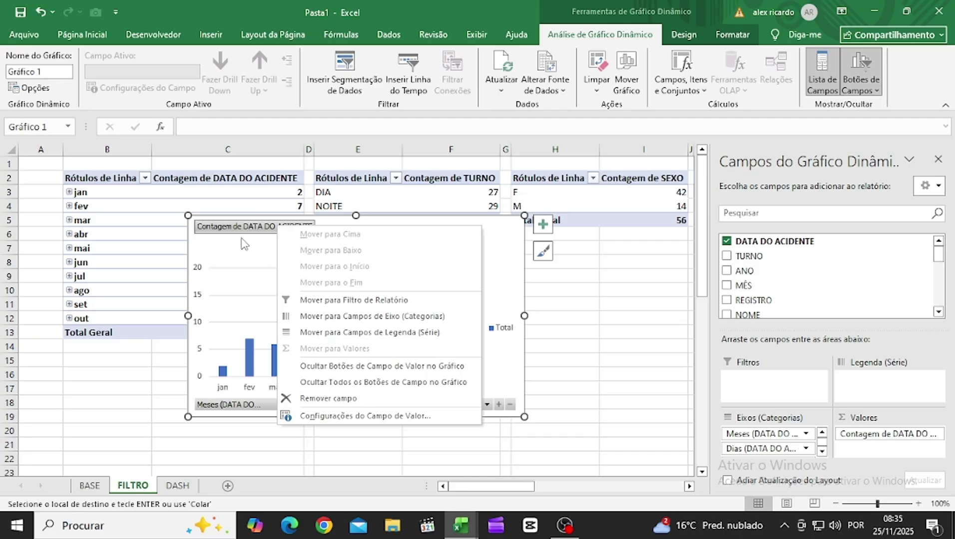
{"action": "left_click", "coordinate": [342, 383]}
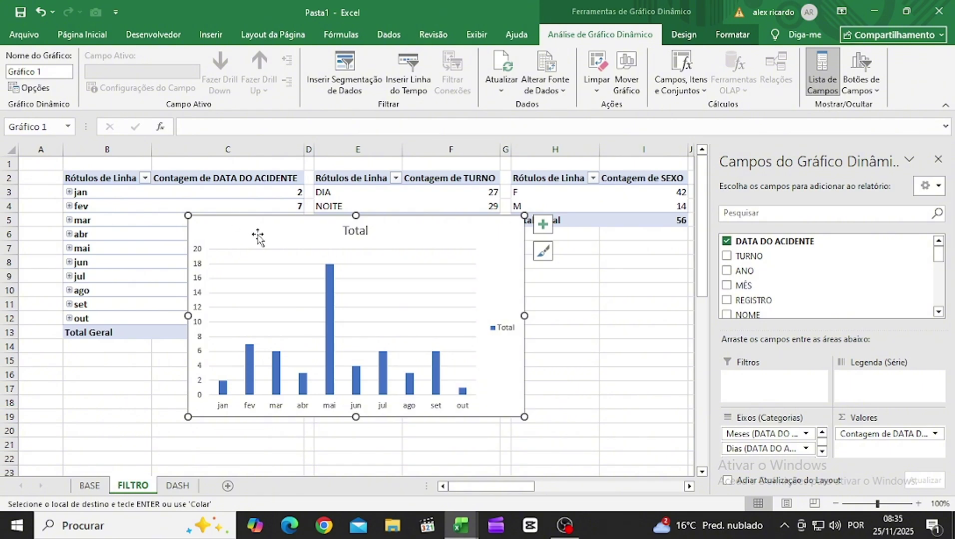
{"action": "left_click", "coordinate": [198, 282]}
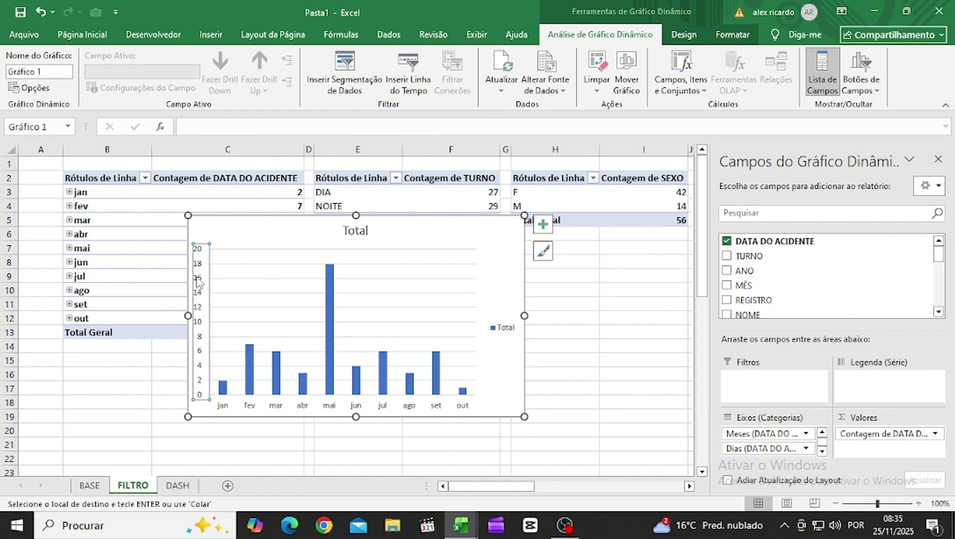
{"action": "key", "text": "Delete"}
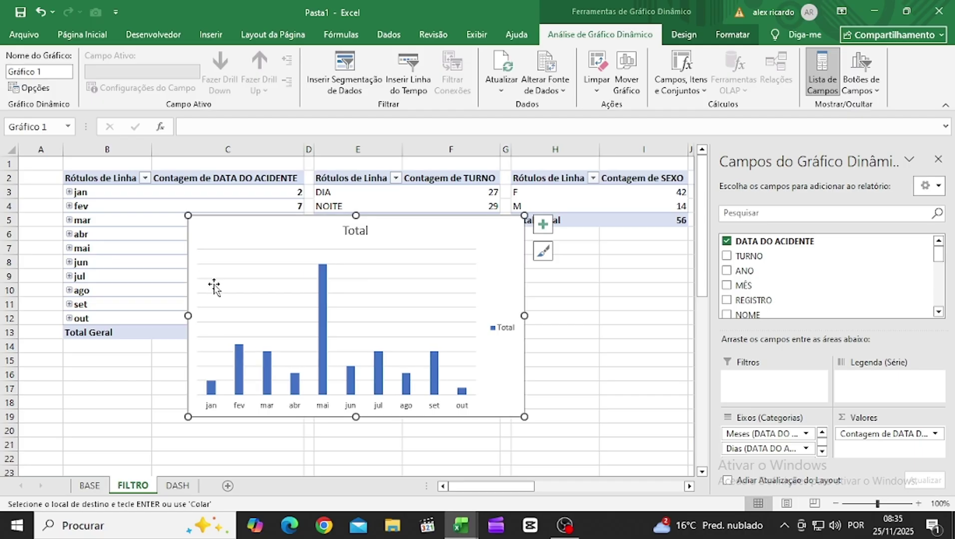
{"action": "left_click", "coordinate": [218, 279]}
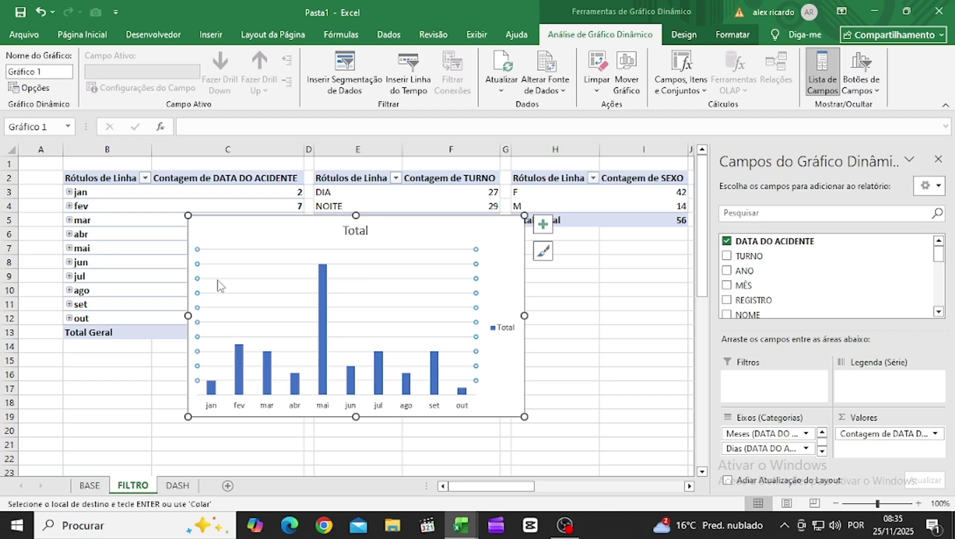
{"action": "key", "text": "Delete"}
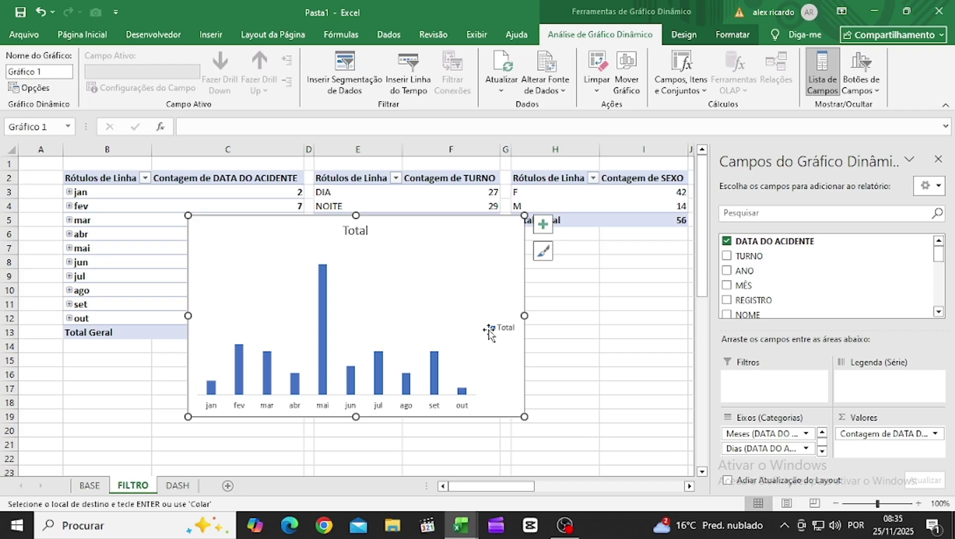
{"action": "left_click", "coordinate": [510, 332]}
{"action": "key", "text": "Delete"}
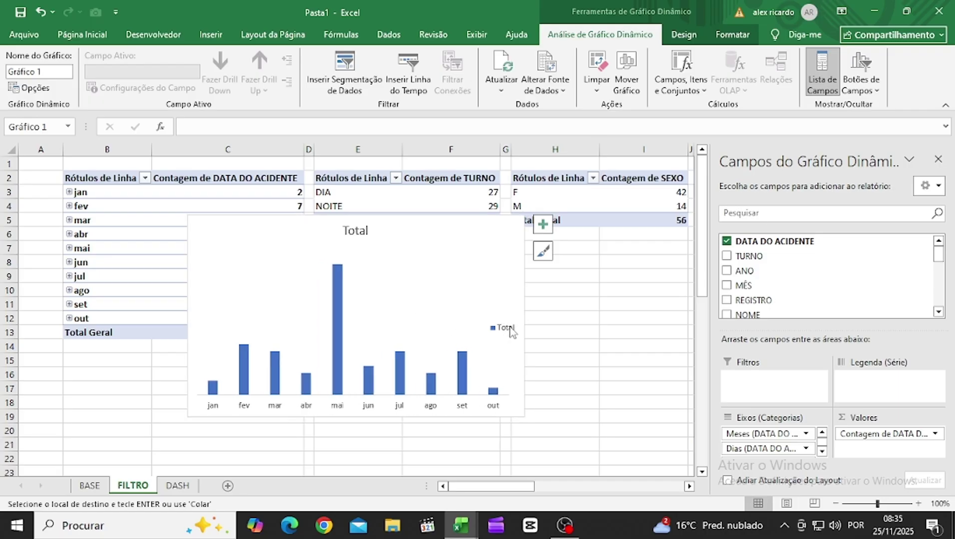
Step: Add data labels to the columns of the monthly accident chart
{"action": "left_click", "coordinate": [340, 284]}
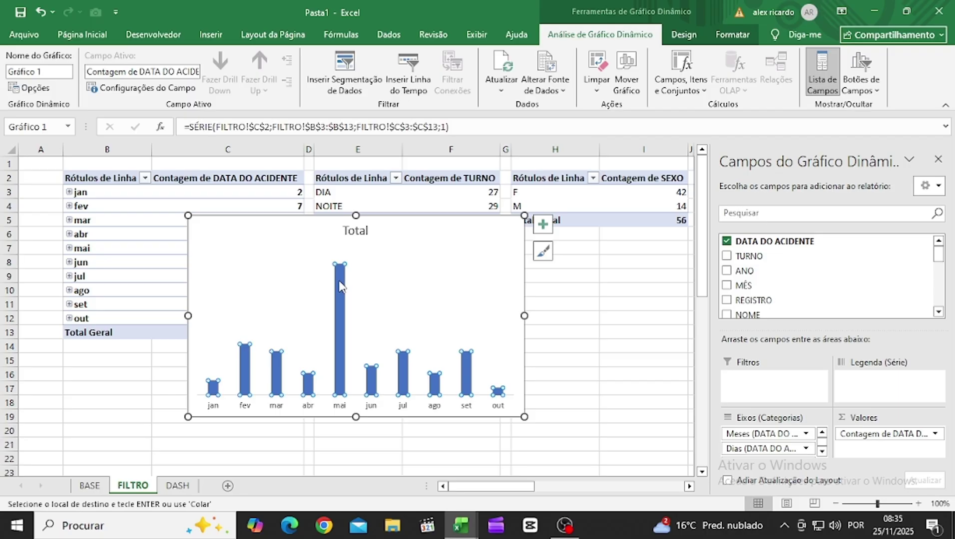
{"action": "right_click", "coordinate": [339, 283]}
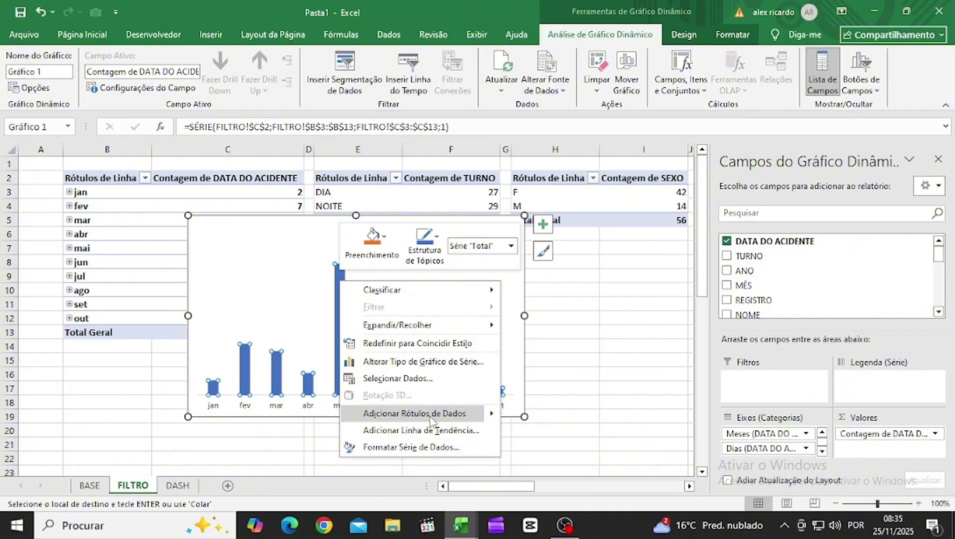
{"action": "left_click", "coordinate": [415, 414]}
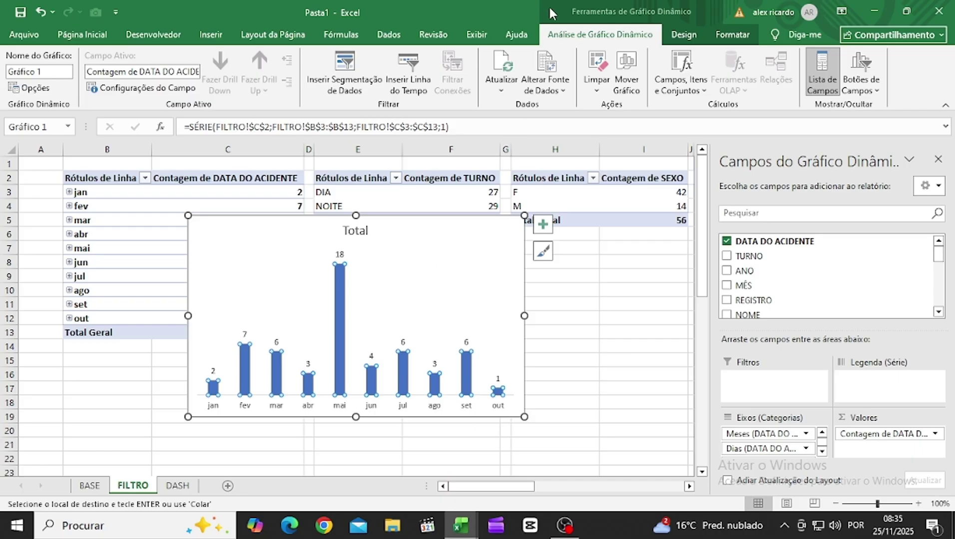
{"action": "left_click", "coordinate": [731, 34]}
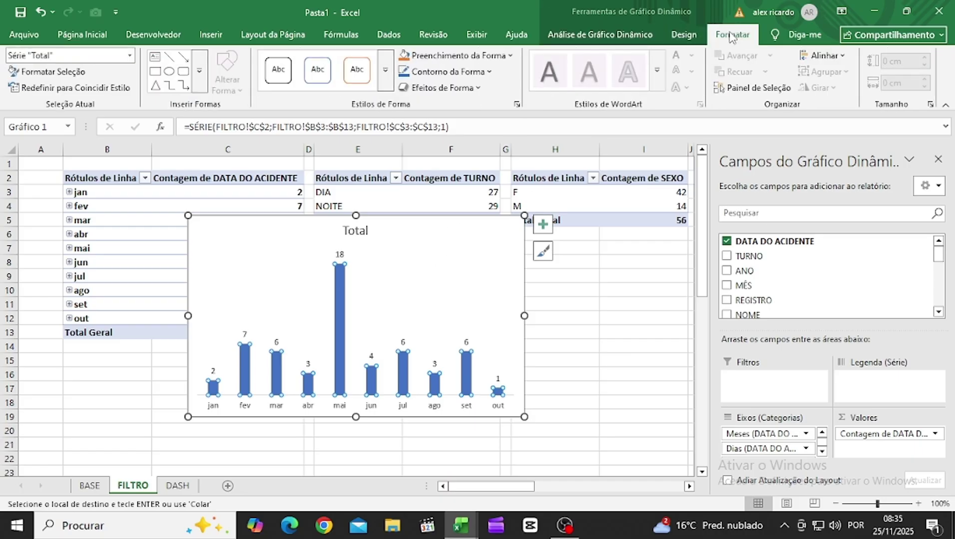
{"action": "left_click", "coordinate": [510, 56]}
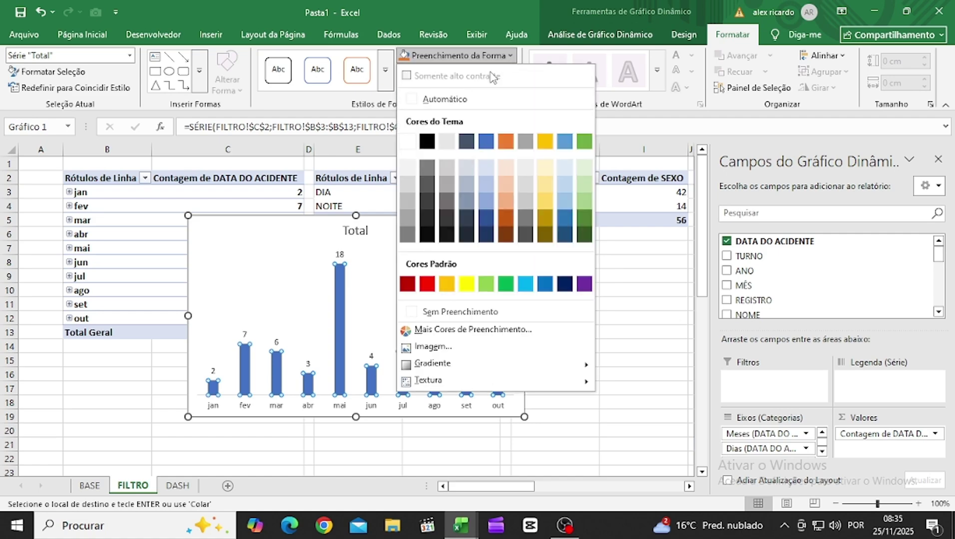
{"action": "left_click", "coordinate": [431, 313]}
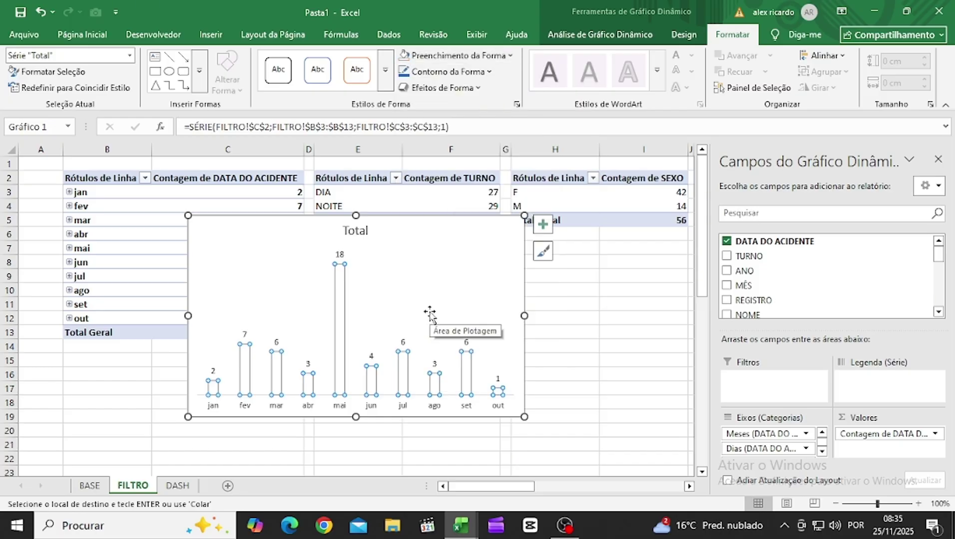
{"action": "key", "text": "ctrl+z"}
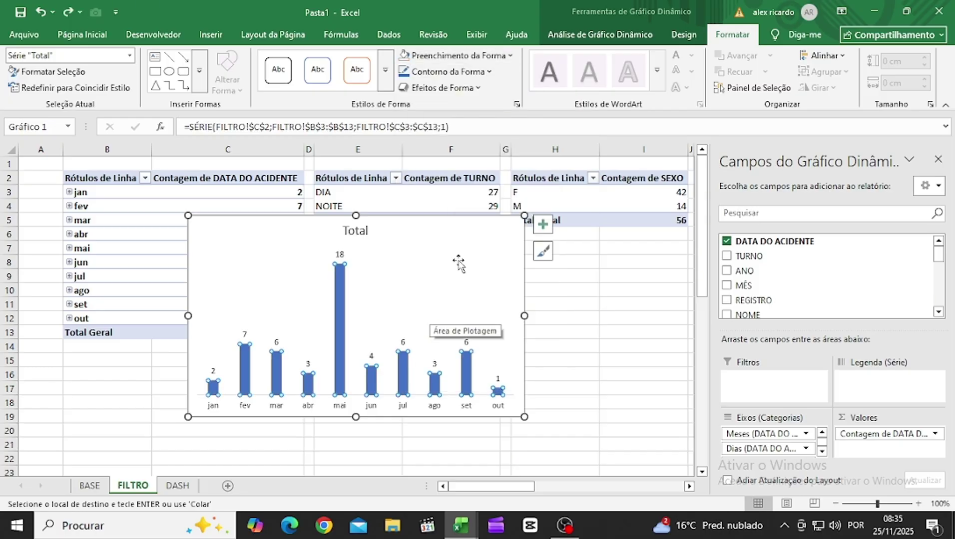
Step: Remove the fill and outline from the monthly chart's area and move the chart over the lower part of the DATA DO ACIDENTE pivot table
{"action": "left_click", "coordinate": [565, 289]}
{"action": "left_click", "coordinate": [449, 261]}
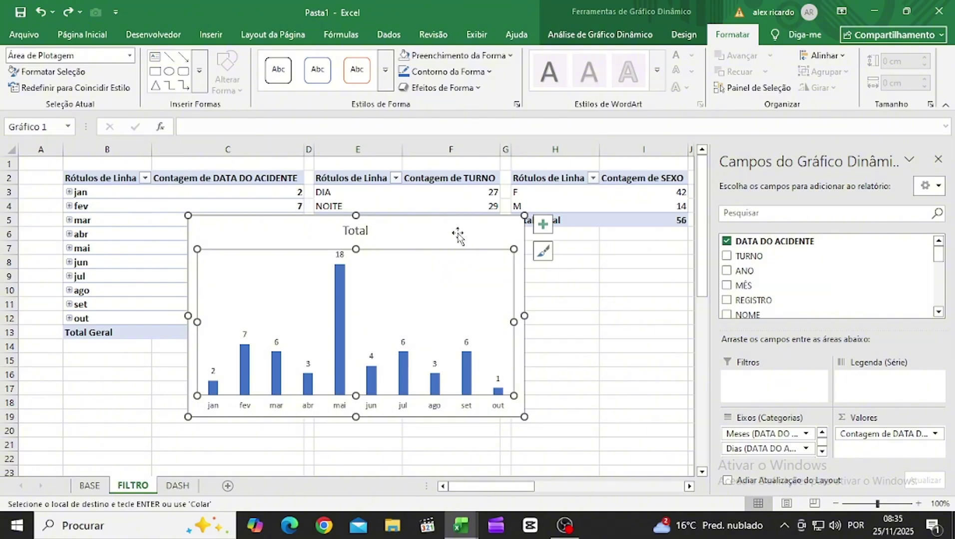
{"action": "left_click", "coordinate": [457, 235]}
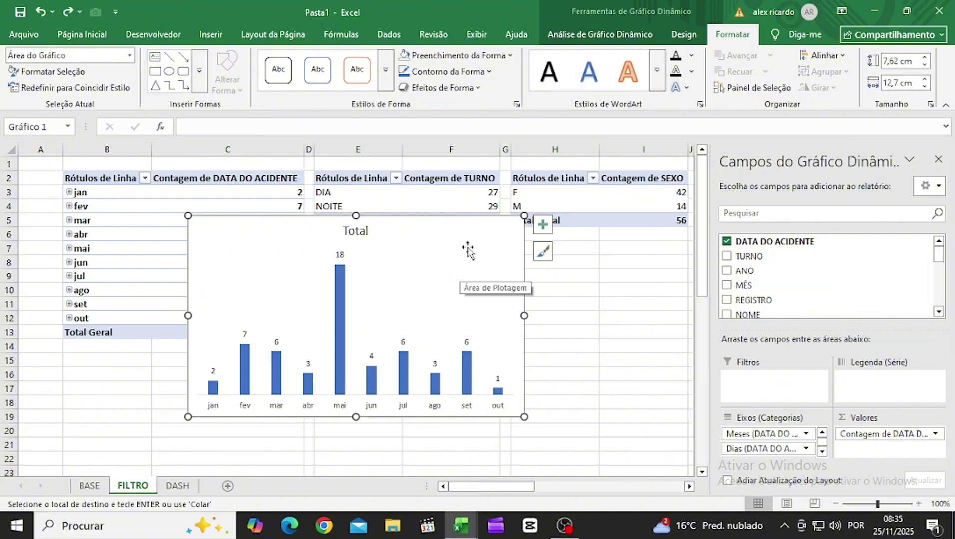
{"action": "left_click", "coordinate": [404, 56]}
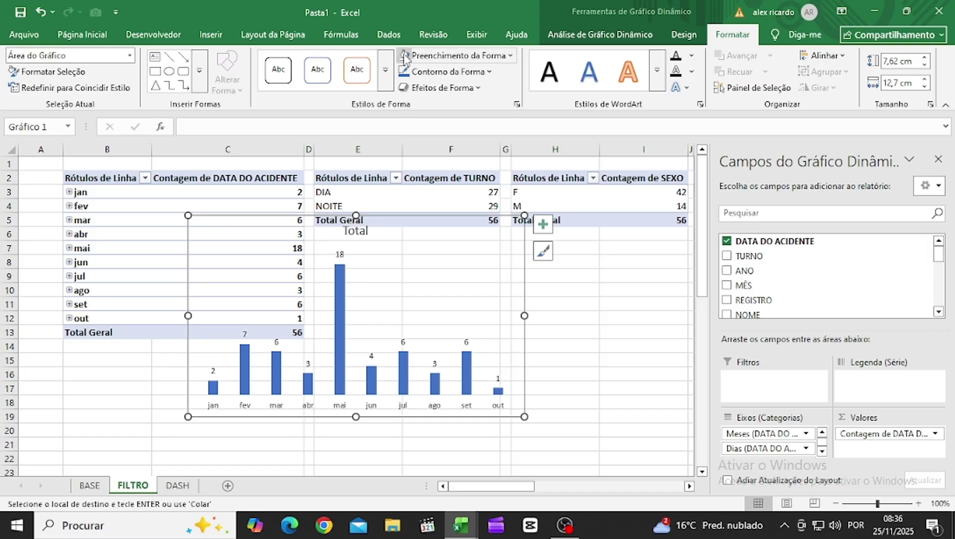
{"action": "left_click", "coordinate": [490, 73]}
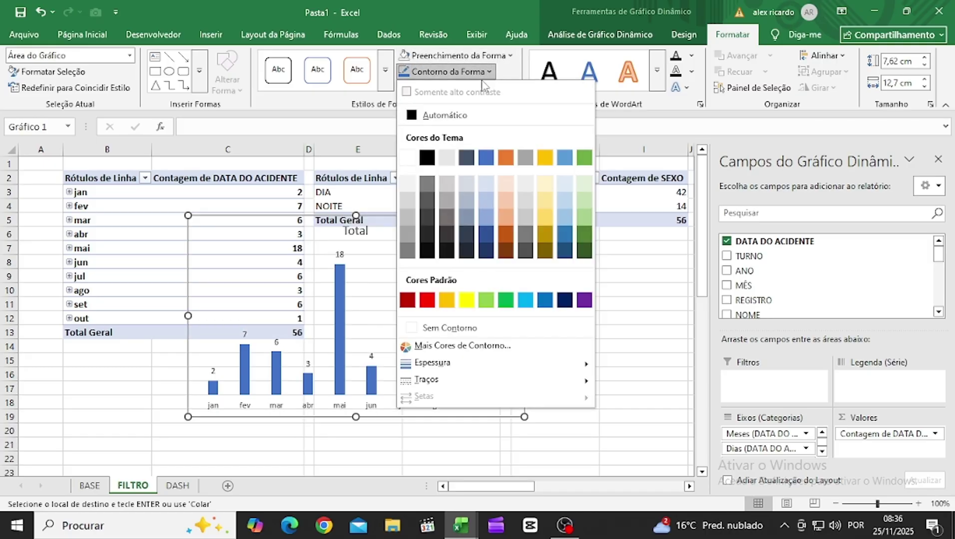
{"action": "left_click", "coordinate": [435, 328]}
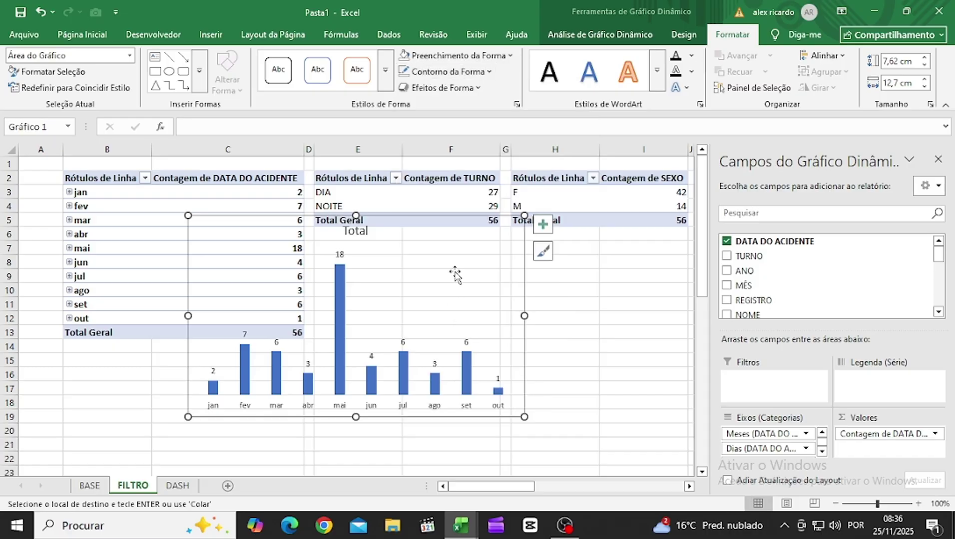
{"action": "left_click_drag", "start_coordinate": [445, 245], "coordinate": [288, 282]}
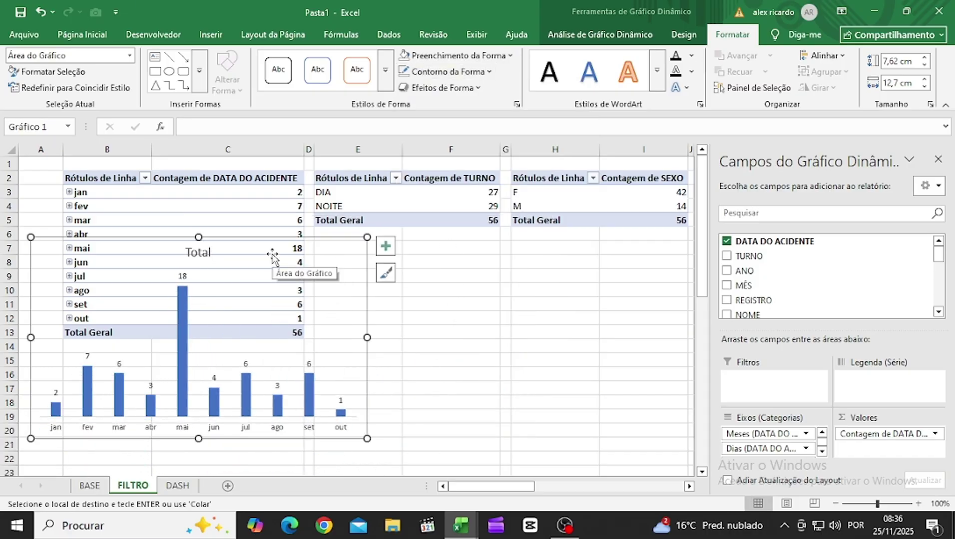
{"action": "left_click", "coordinate": [385, 245]}
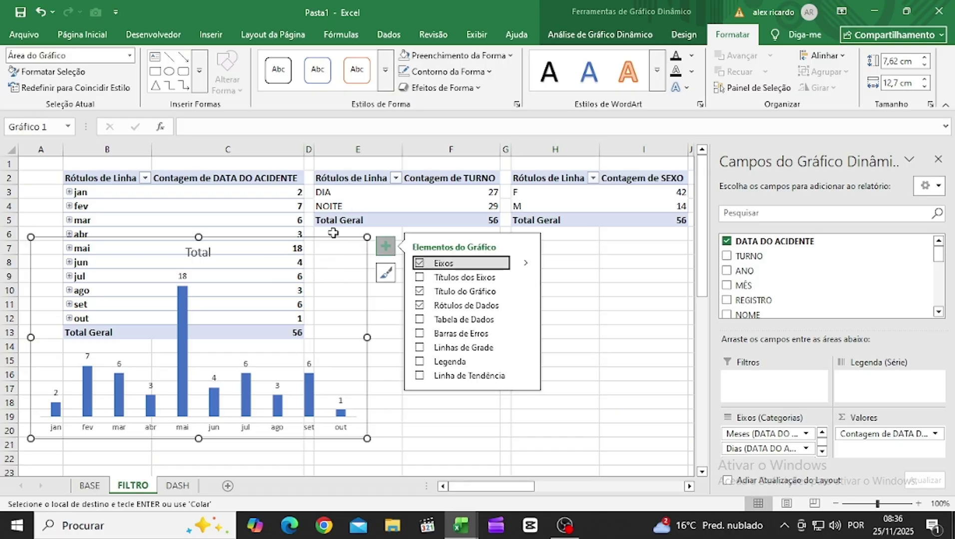
Step: Insert a doughnut chart from the TURNO pivot table at E2 and place it below the TURNO and SEXO pivot tables
{"action": "left_click", "coordinate": [353, 175]}
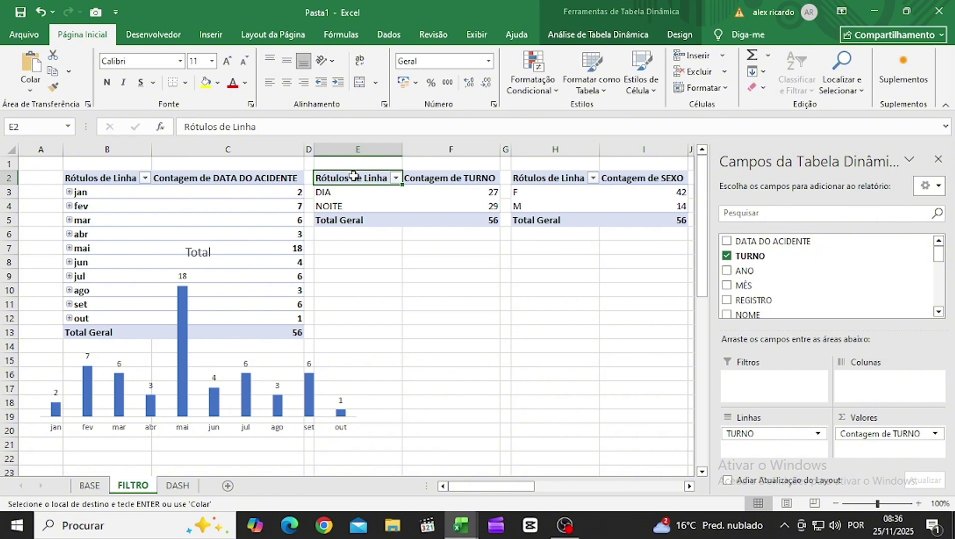
{"action": "left_click", "coordinate": [210, 35]}
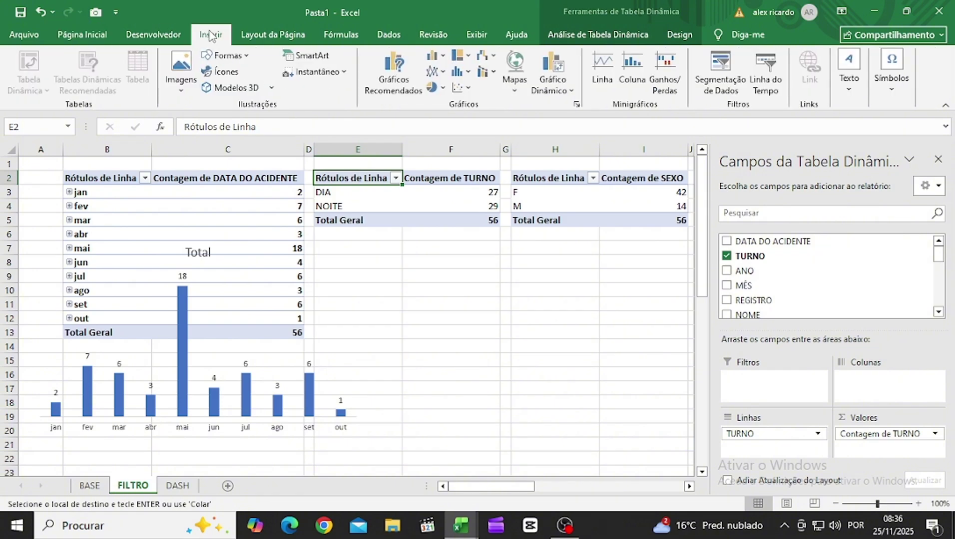
{"action": "left_click", "coordinate": [443, 89]}
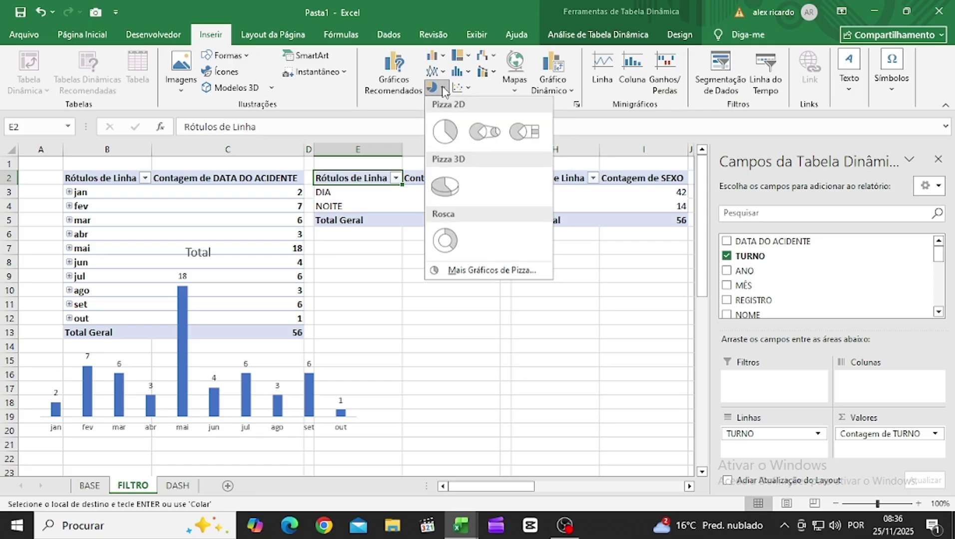
{"action": "left_click", "coordinate": [445, 243]}
{"action": "left_click_drag", "start_coordinate": [405, 245], "coordinate": [514, 264]}
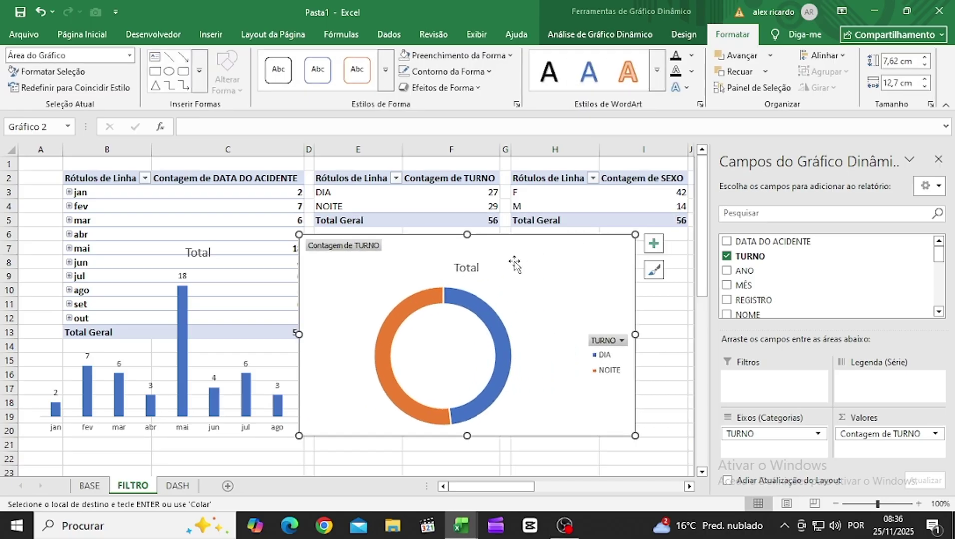
Step: Hide all field buttons on the TURNO doughnut chart and add data labels to its ring
{"action": "right_click", "coordinate": [370, 250]}
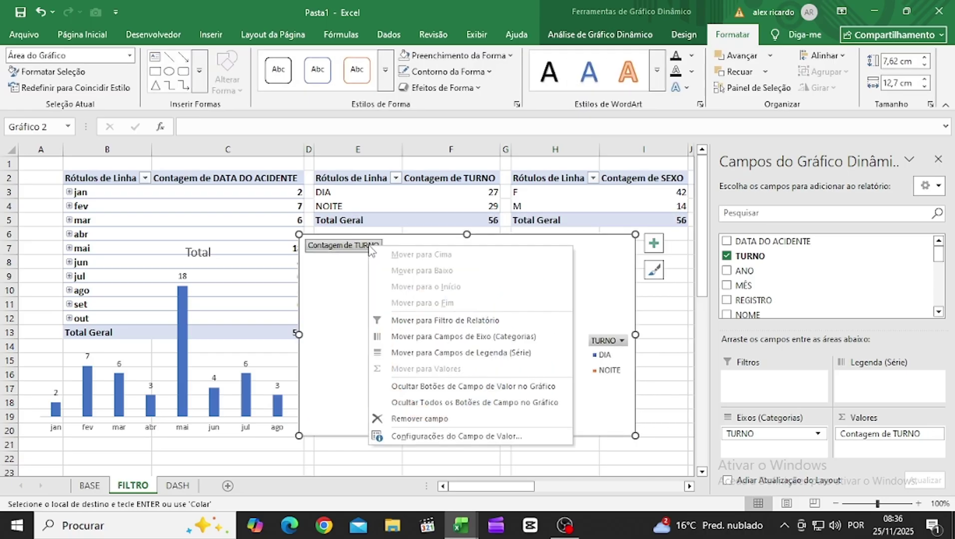
{"action": "left_click", "coordinate": [475, 402]}
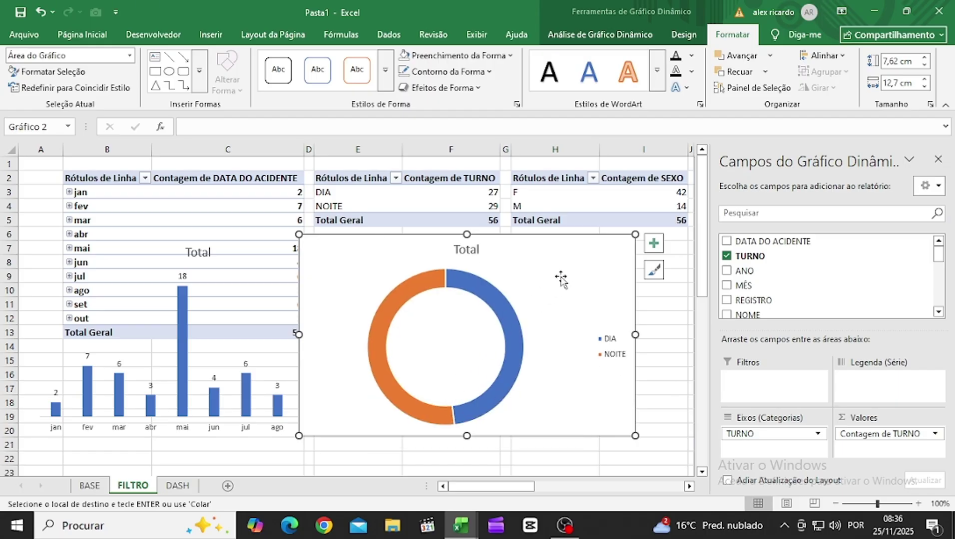
{"action": "left_click", "coordinate": [483, 295]}
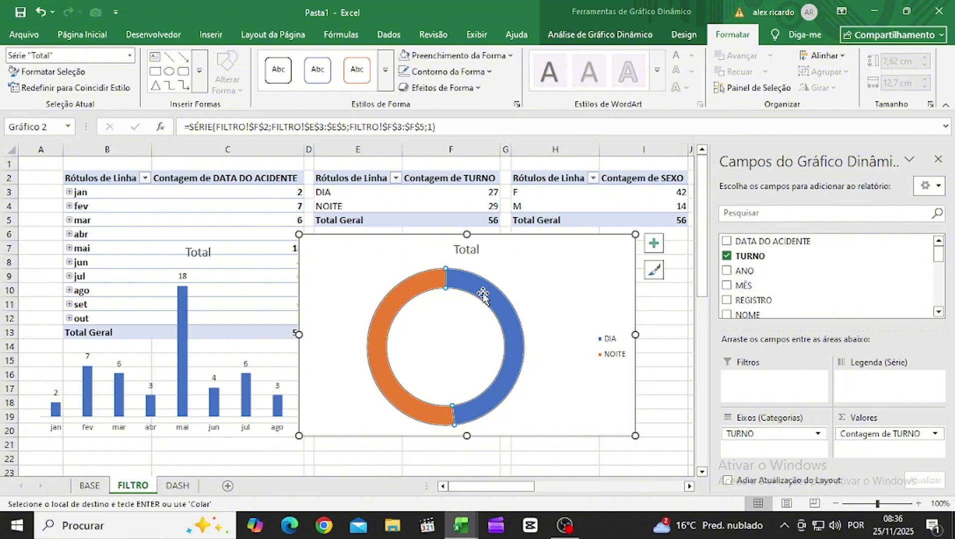
{"action": "right_click", "coordinate": [483, 294]}
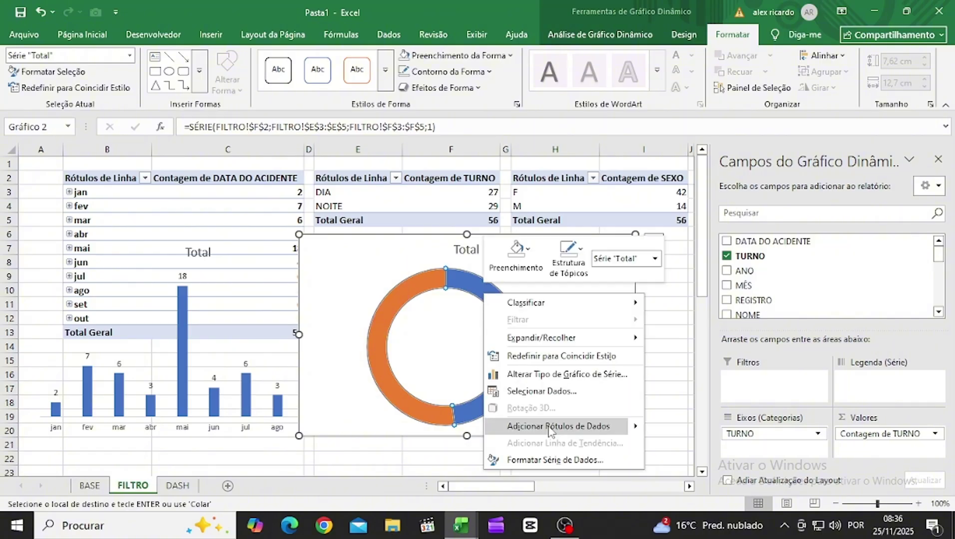
{"action": "left_click", "coordinate": [551, 428]}
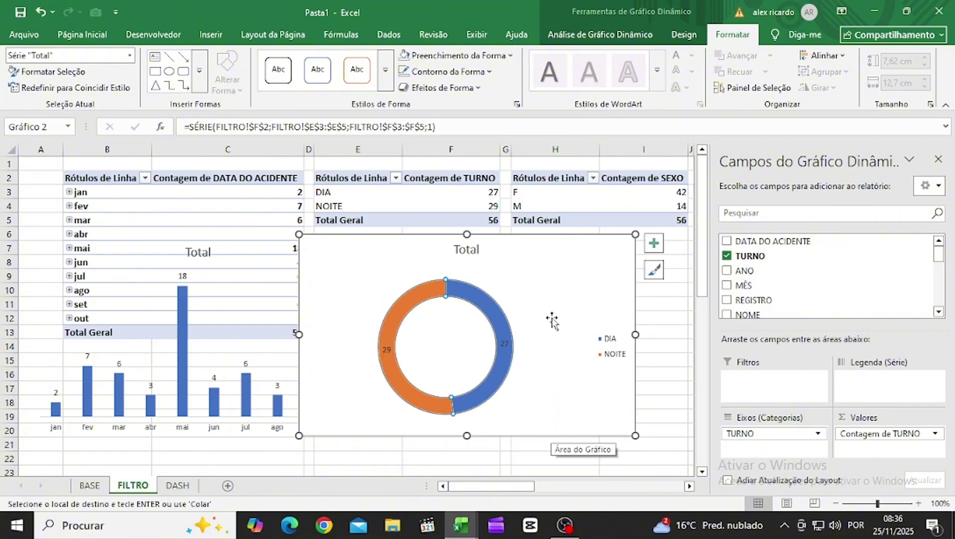
Step: Remove the fill and outline from the chart area of the TURNO doughnut chart
{"action": "left_click", "coordinate": [559, 272]}
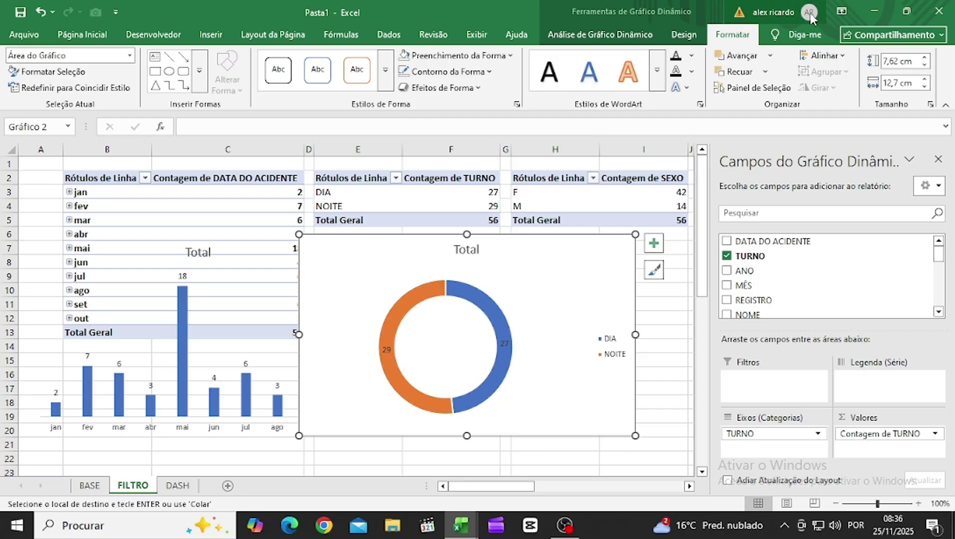
{"action": "left_click", "coordinate": [433, 55]}
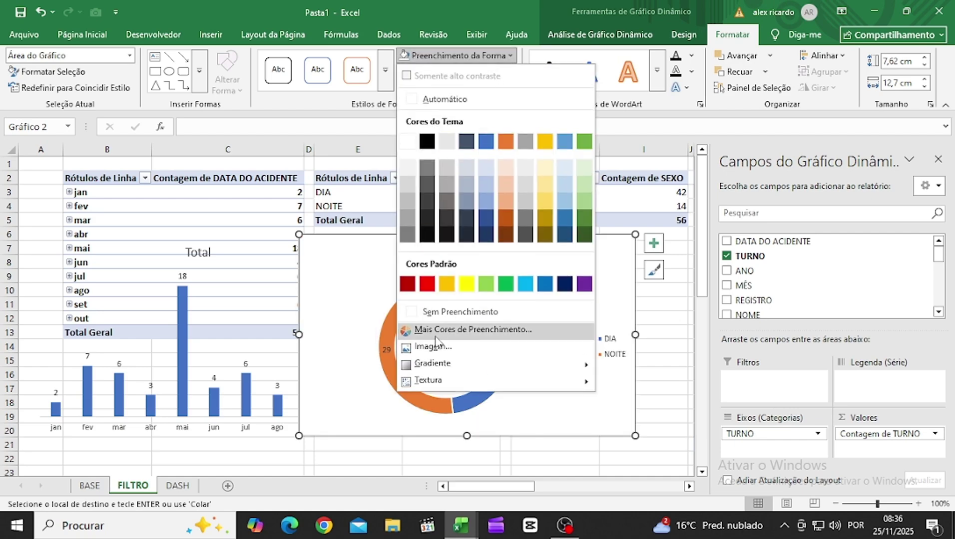
{"action": "left_click", "coordinate": [434, 312]}
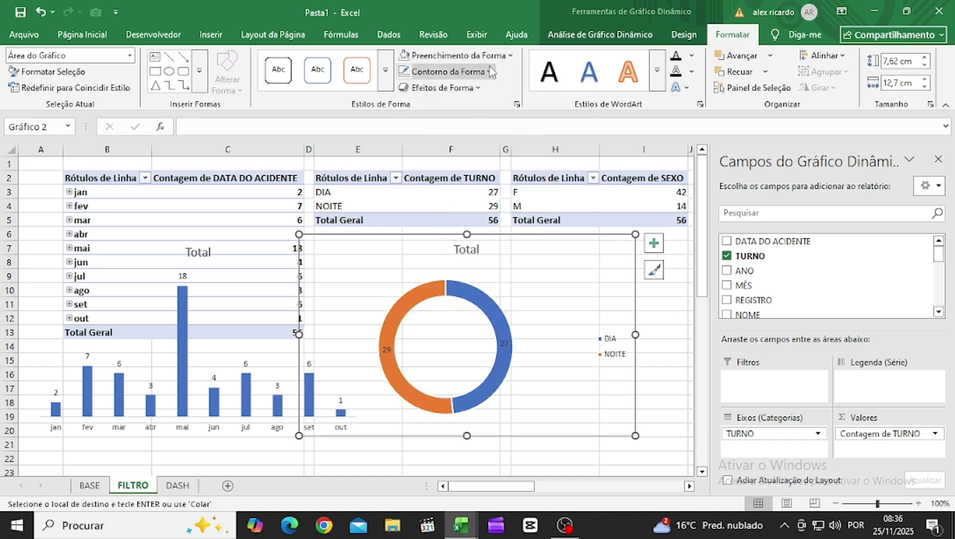
{"action": "left_click", "coordinate": [447, 72]}
{"action": "left_click", "coordinate": [475, 329]}
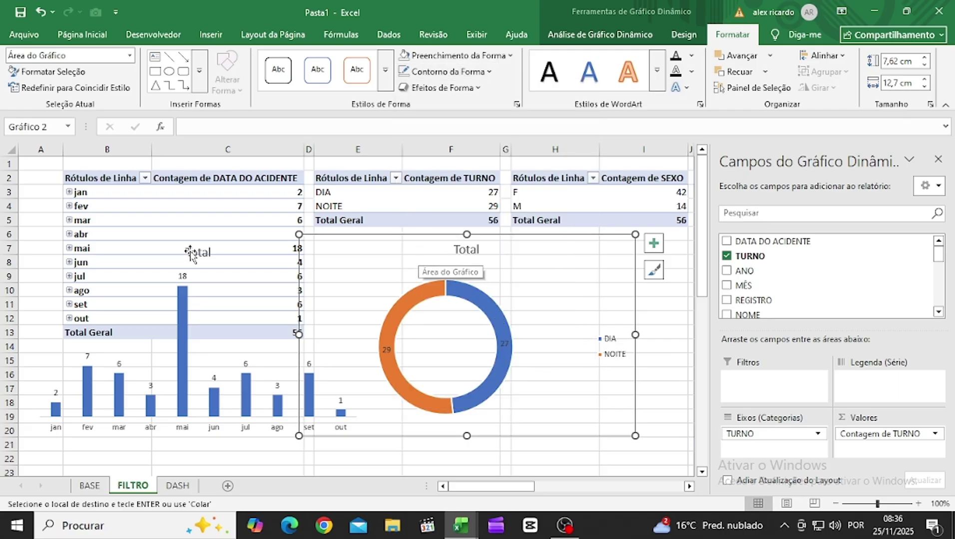
Step: Replace the title of the TURNO doughnut chart with "Sexo"
{"action": "double_click", "coordinate": [475, 250]}
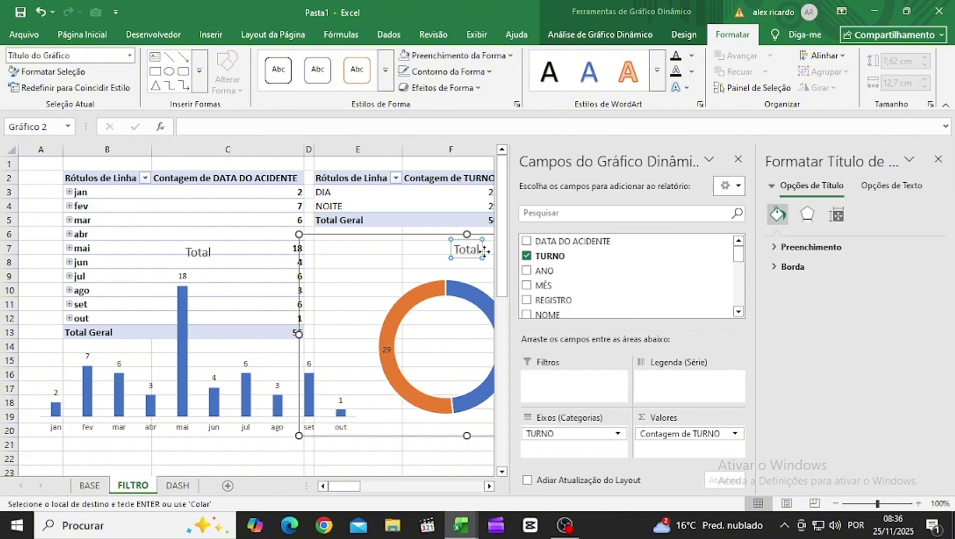
{"action": "key", "text": "BackSpace"}
{"action": "key", "text": "BackSpace"}
{"action": "key", "text": "BackSpace"}
{"action": "key", "text": "BackSpace"}
{"action": "key", "text": "BackSpace"}
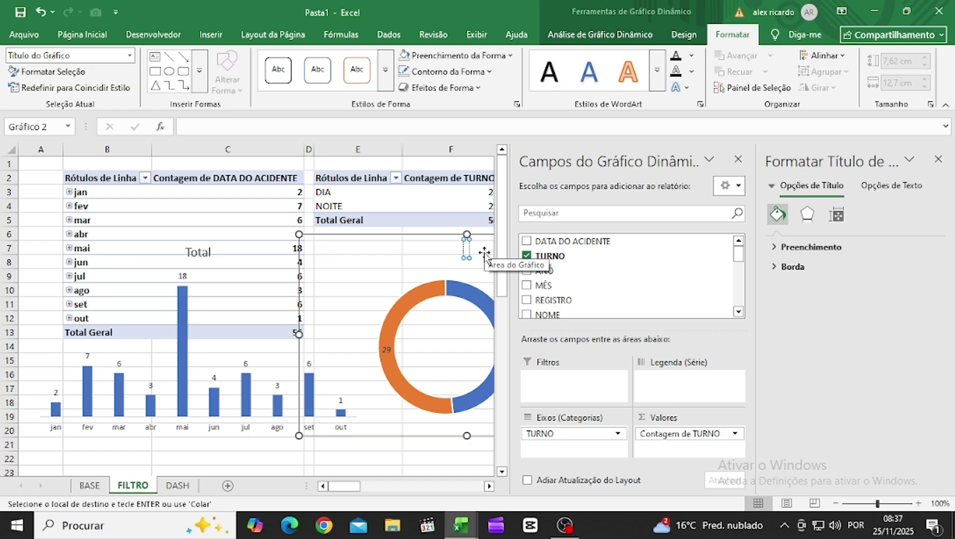
{"action": "type", "text": "Sexo"}
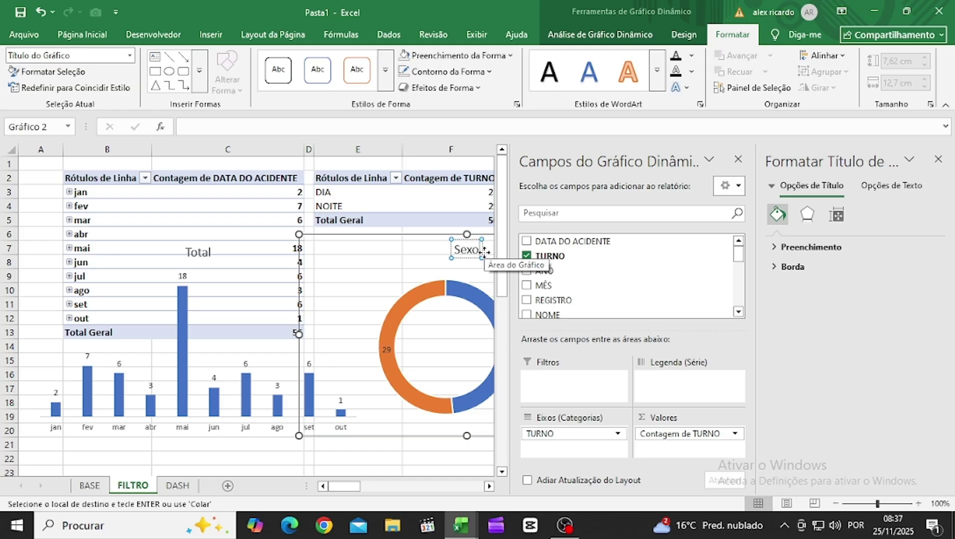
Step: Replace the title of the monthly column chart with "Total de Ocorrências Mês"
{"action": "left_click", "coordinate": [205, 252]}
{"action": "left_click", "coordinate": [206, 252]}
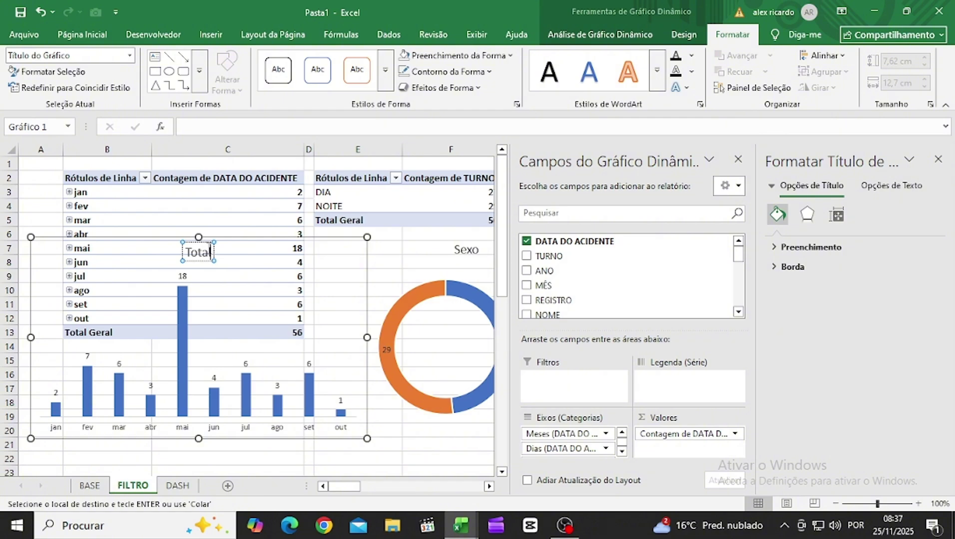
{"action": "key", "text": "BackSpace"}
{"action": "key", "text": "BackSpace"}
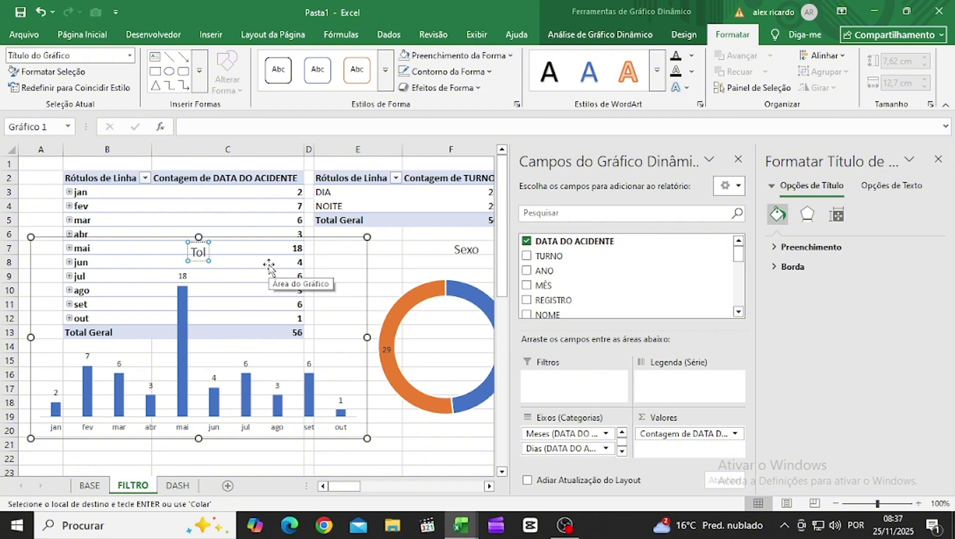
{"action": "key", "text": "BackSpace"}
{"action": "key", "text": "BackSpace"}
{"action": "key", "text": "BackSpace"}
{"action": "type", "text": "Total de"}
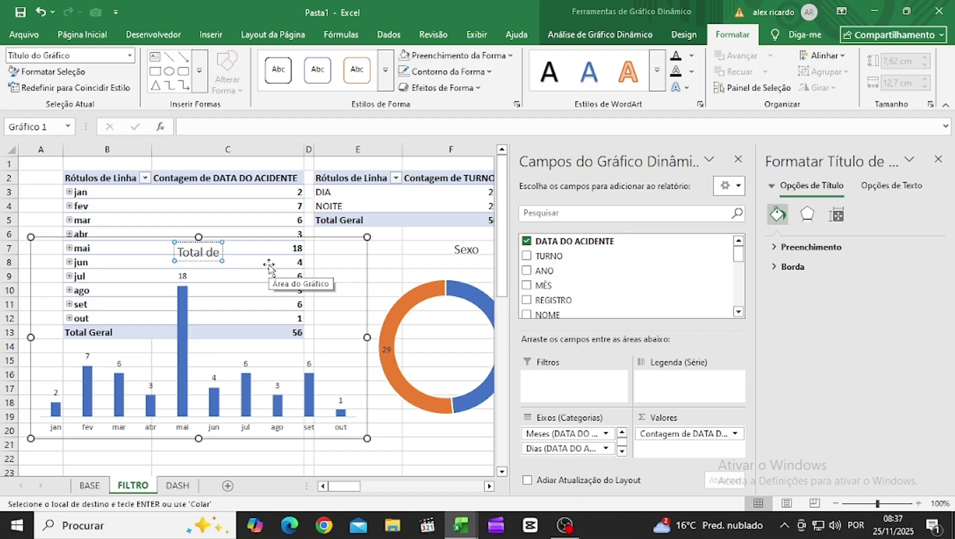
{"action": "type", "text": " A"}
{"action": "key", "text": "BackSpace"}
{"action": "key", "text": "BackSpace"}
{"action": "type", "text": "O"}
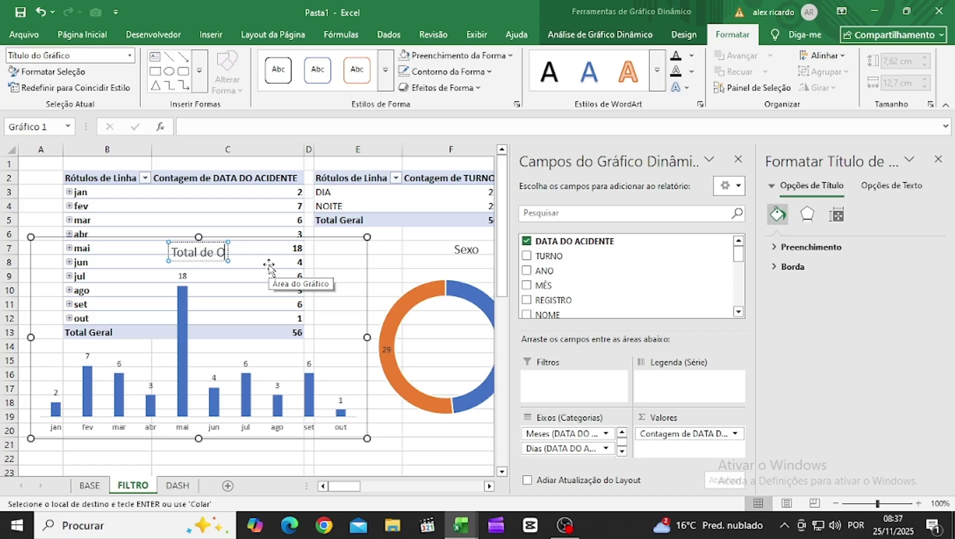
{"action": "type", "text": "corrên"}
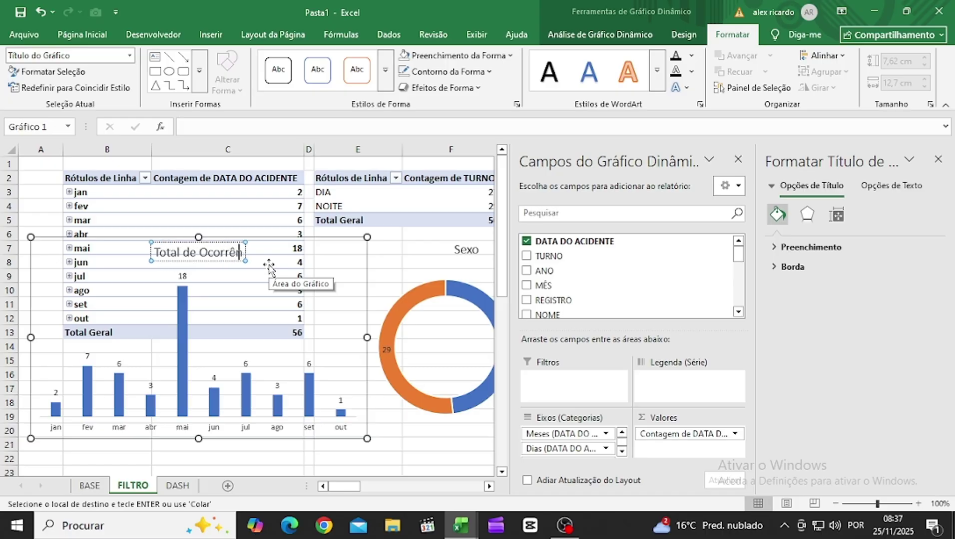
{"action": "type", "text": "cias M"}
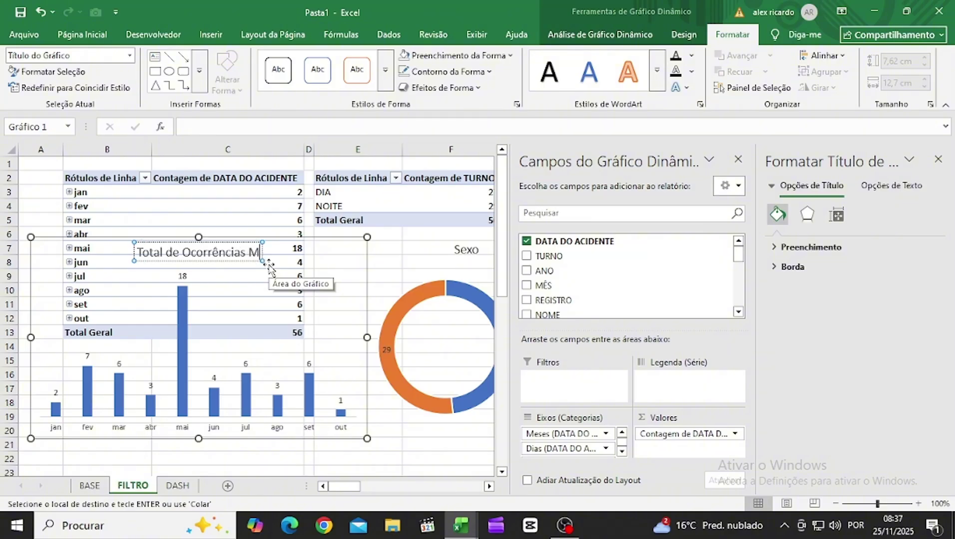
{"action": "type", "text": "ês"}
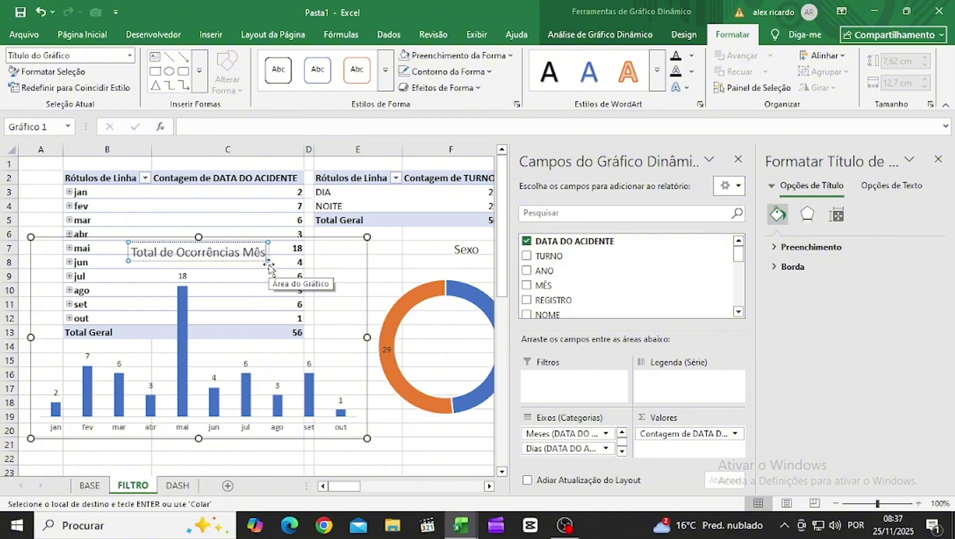
{"action": "left_click", "coordinate": [344, 164]}
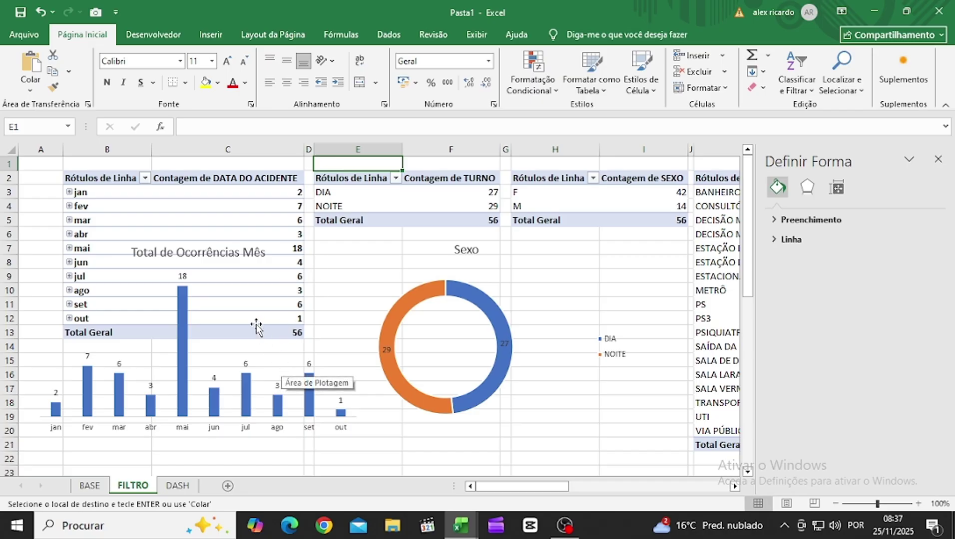
Step: Move the monthly column chart and the TURNO doughnut chart together from FILTRO to the DASH sheet, pasting at B2
{"action": "left_click", "coordinate": [241, 300]}
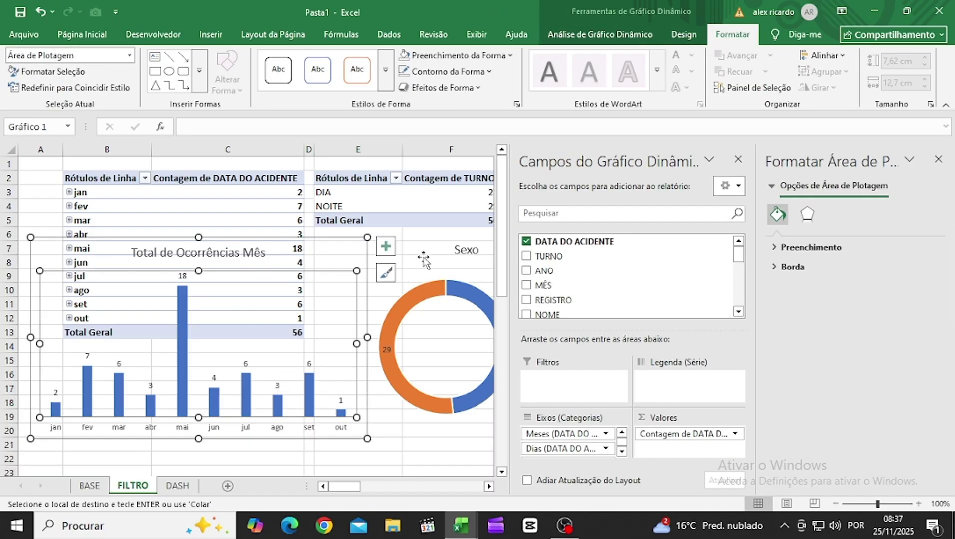
{"action": "left_click", "coordinate": [424, 259], "text": "ctrl"}
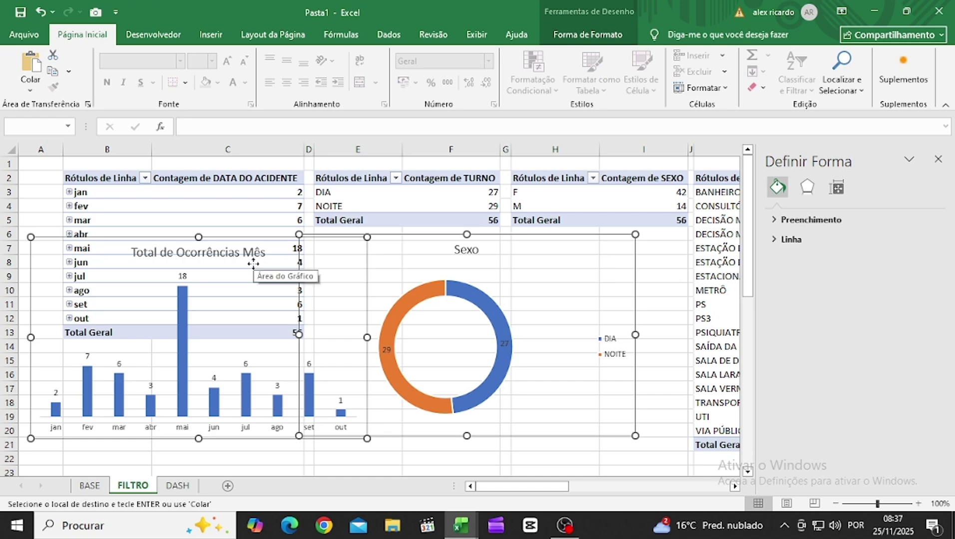
{"action": "key", "text": "ctrl+x"}
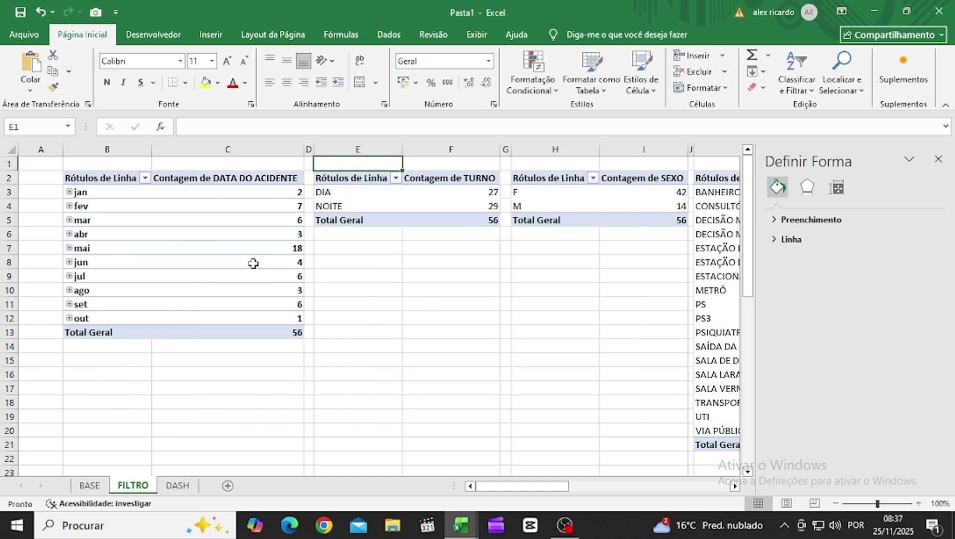
{"action": "left_click", "coordinate": [184, 488]}
{"action": "left_click", "coordinate": [87, 181]}
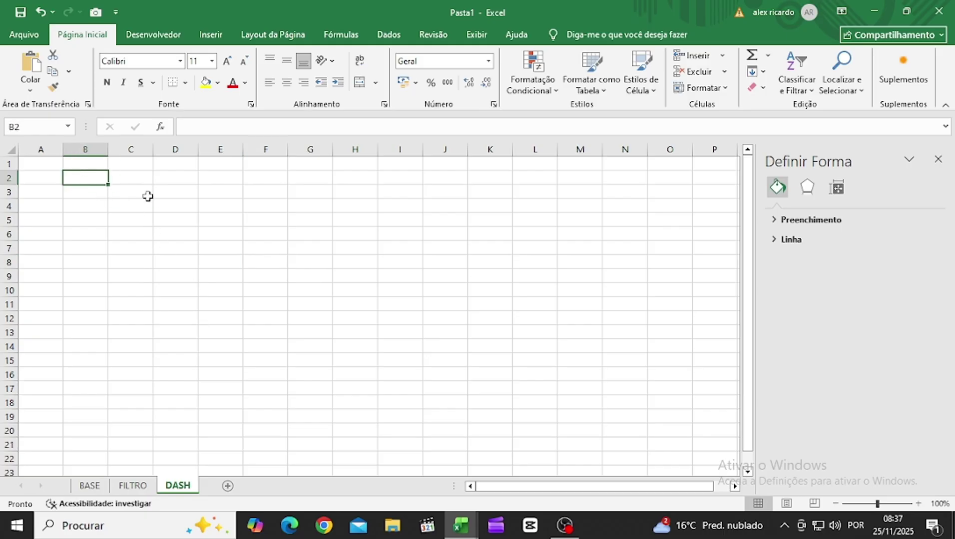
{"action": "key", "text": "ctrl+v"}
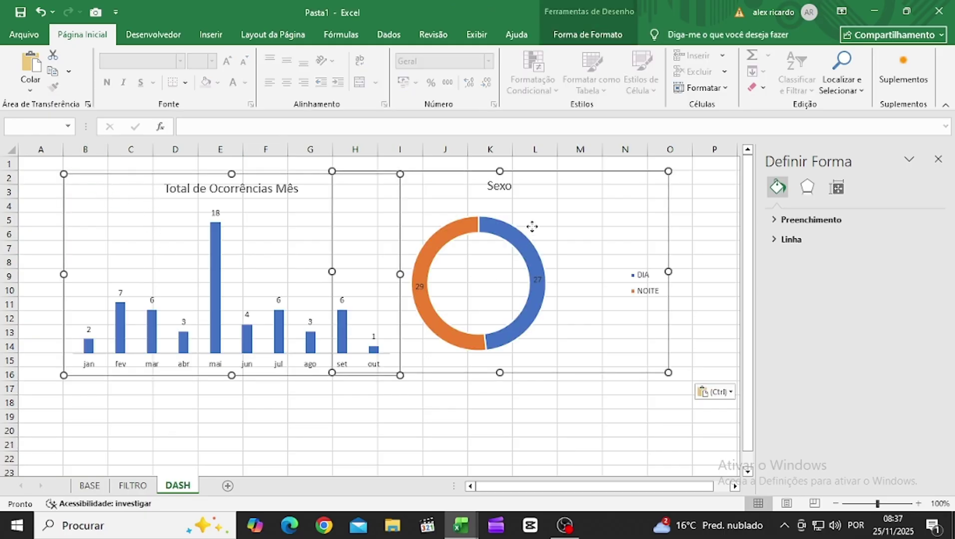
{"action": "left_click", "coordinate": [450, 430]}
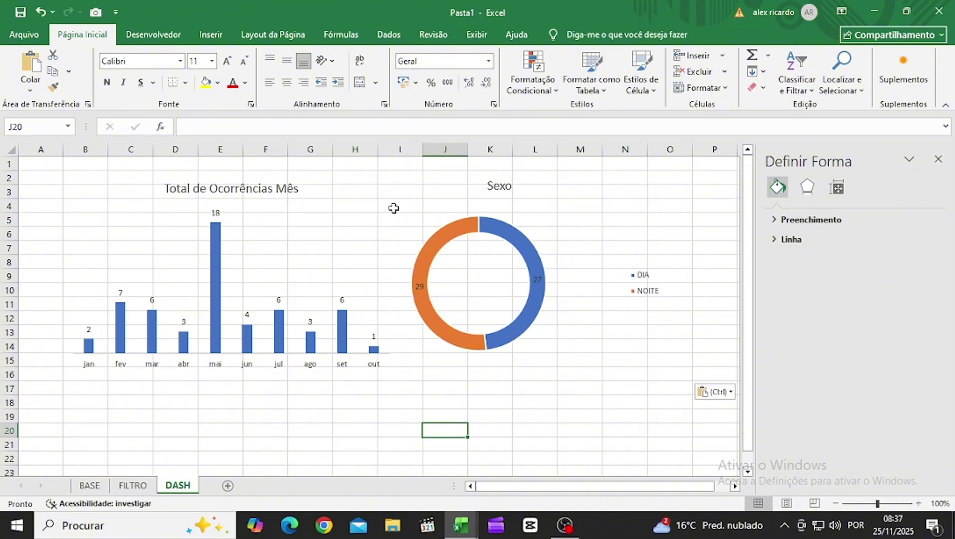
Step: Shrink the monthly column chart on DASH to span about B2 to G12
{"action": "left_click", "coordinate": [316, 193]}
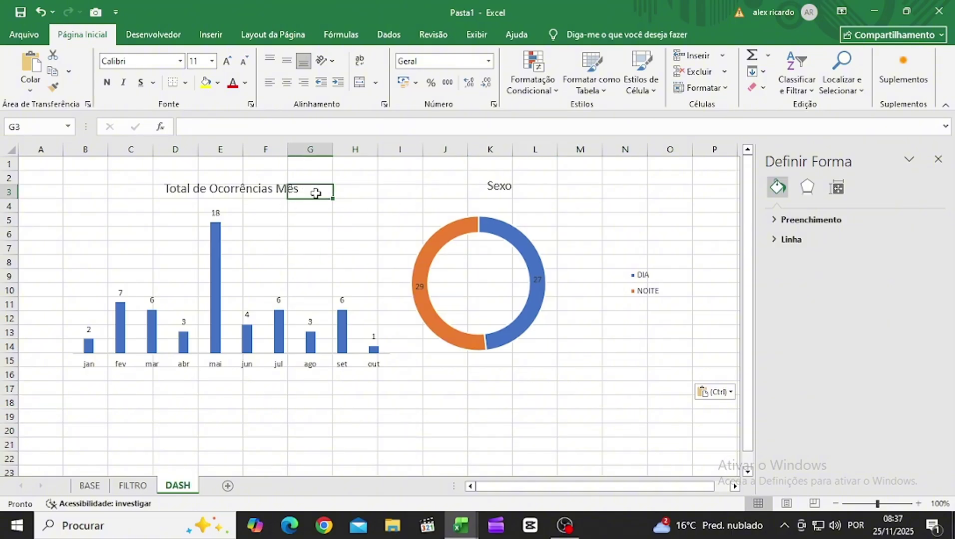
{"action": "left_click", "coordinate": [114, 239]}
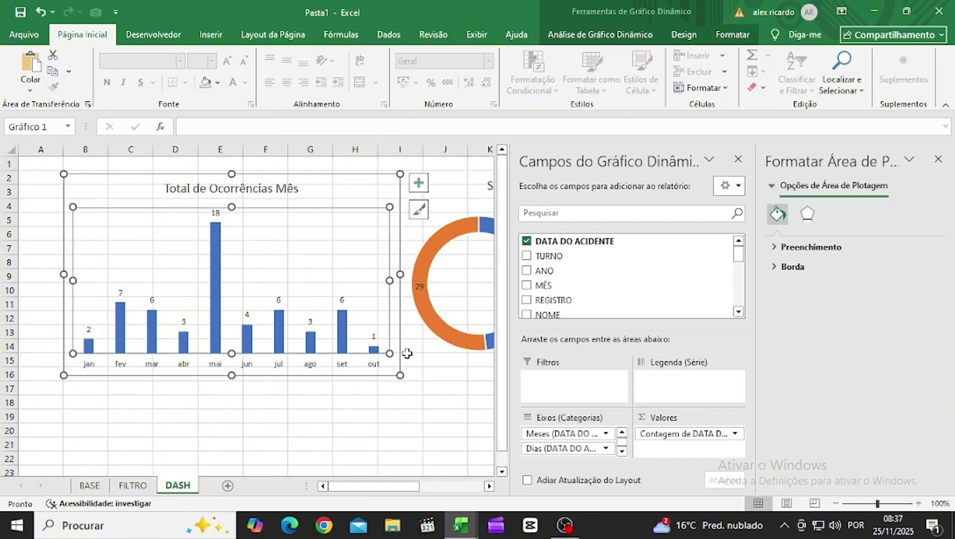
{"action": "left_click_drag", "start_coordinate": [400, 375], "coordinate": [300, 327]}
{"action": "left_click", "coordinate": [439, 180]}
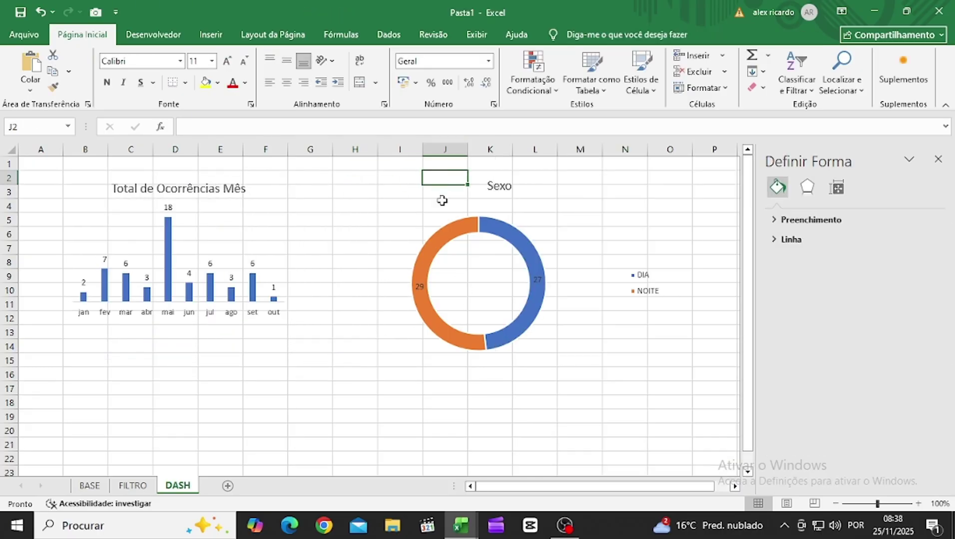
Step: Shrink the doughnut chart on DASH so it starts at column J and ends at about row 11
{"action": "left_click", "coordinate": [442, 205]}
{"action": "left_click", "coordinate": [564, 260]}
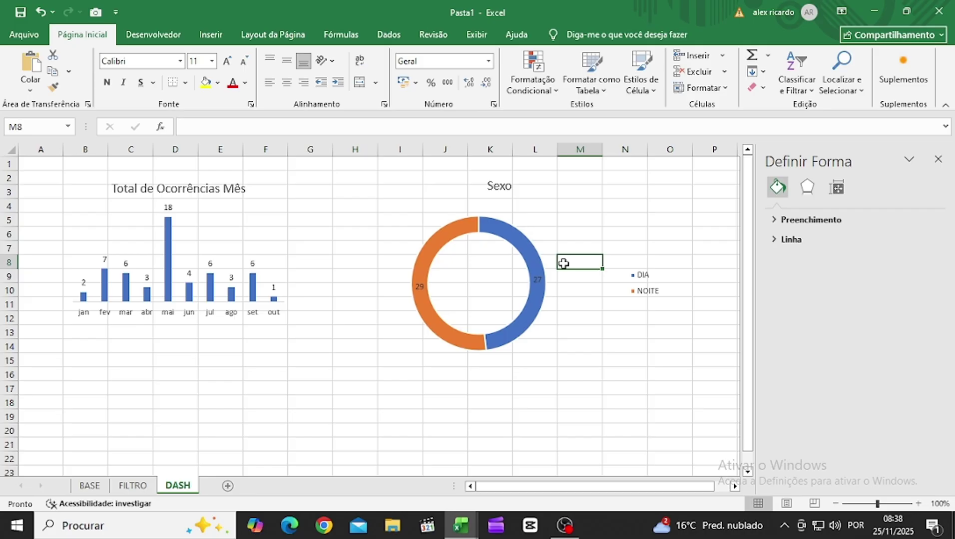
{"action": "left_click", "coordinate": [488, 276]}
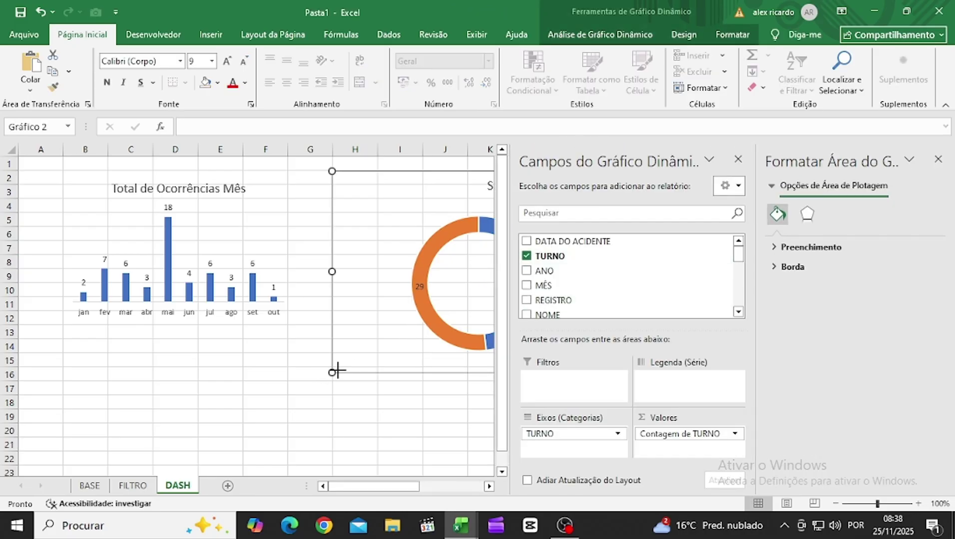
{"action": "left_click_drag", "start_coordinate": [338, 372], "coordinate": [425, 308]}
Step: Move the monthly column chart down to about rows 12 to 22 near column A, and the doughnut chart across to column F
{"action": "left_click_drag", "start_coordinate": [454, 184], "coordinate": [369, 189]}
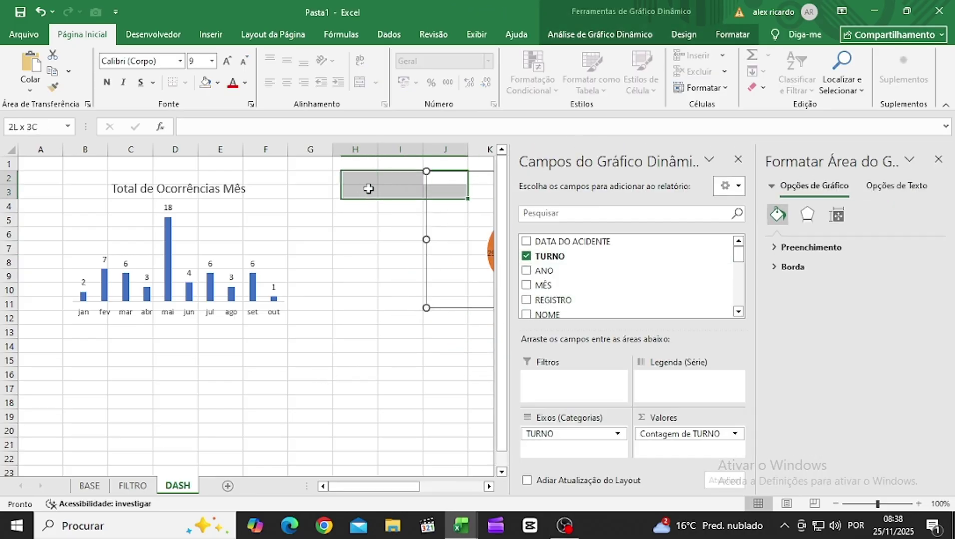
{"action": "left_click", "coordinate": [458, 211]}
{"action": "left_click", "coordinate": [502, 222]}
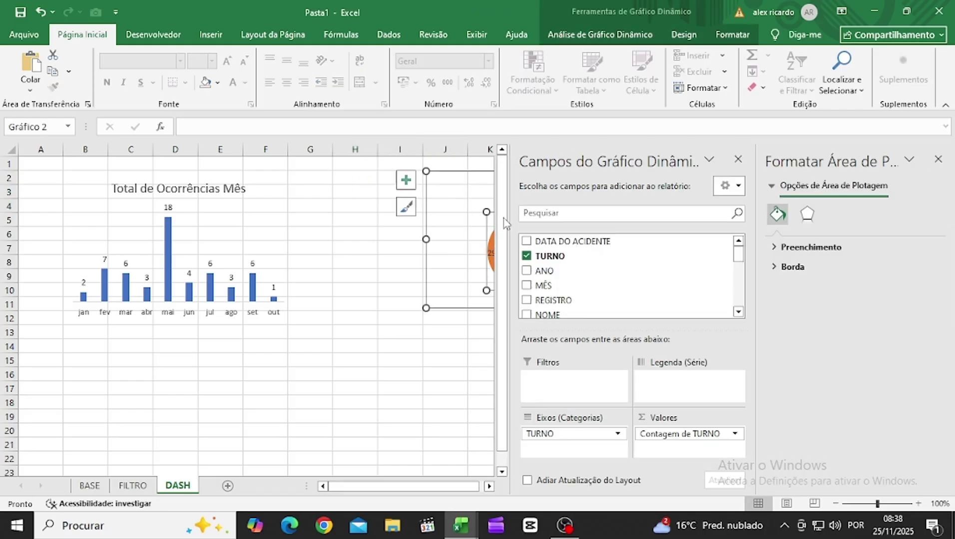
{"action": "left_click", "coordinate": [446, 175]}
{"action": "mouse_move", "coordinate": [445, 175]}
{"action": "left_mouse_down"}
{"action": "mouse_move", "coordinate": [318, 175]}
{"action": "mouse_move", "coordinate": [258, 222]}
{"action": "mouse_move", "coordinate": [254, 322]}
{"action": "left_mouse_up"}
{"action": "left_click", "coordinate": [207, 238]}
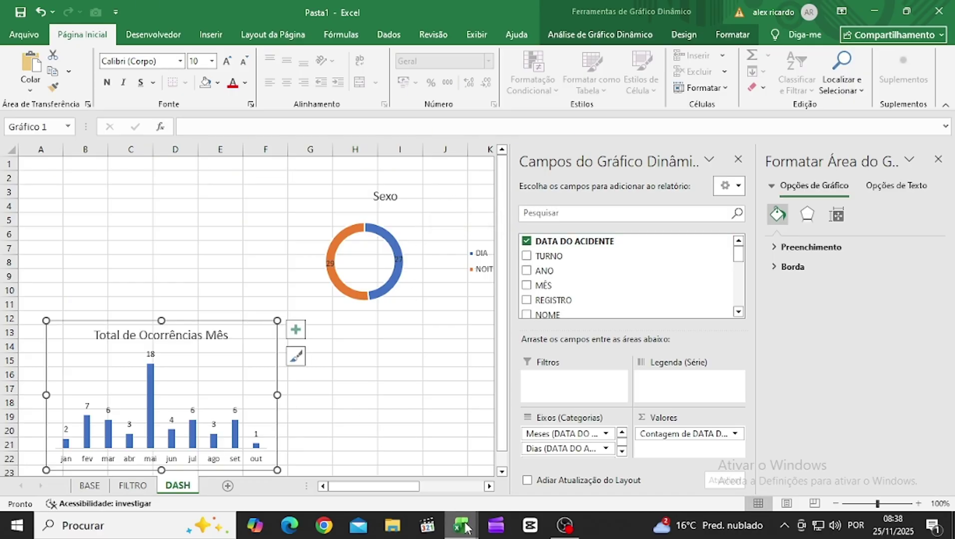
Step: Check the chart layout in the finished DASHBOARD ACIDENTES workbook and return to the Pasta1 workbook
{"action": "mouse_move", "coordinate": [479, 526]}
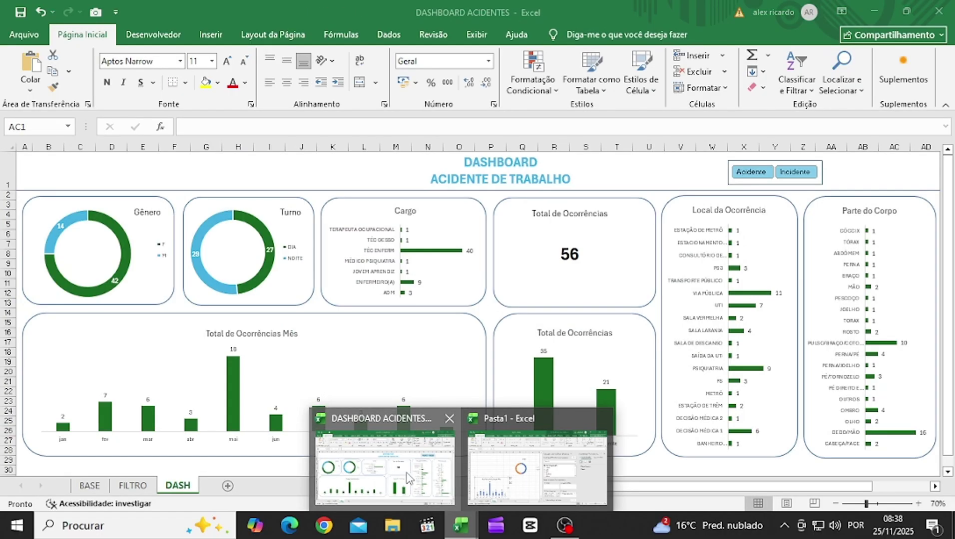
{"action": "left_click", "coordinate": [400, 446]}
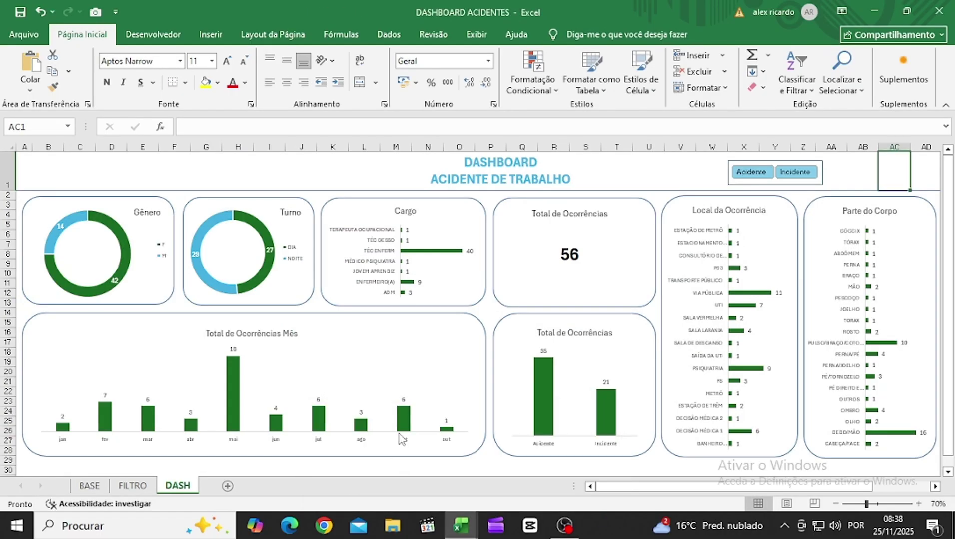
{"action": "key", "text": "alt+Tab"}
{"action": "left_click", "coordinate": [417, 216]}
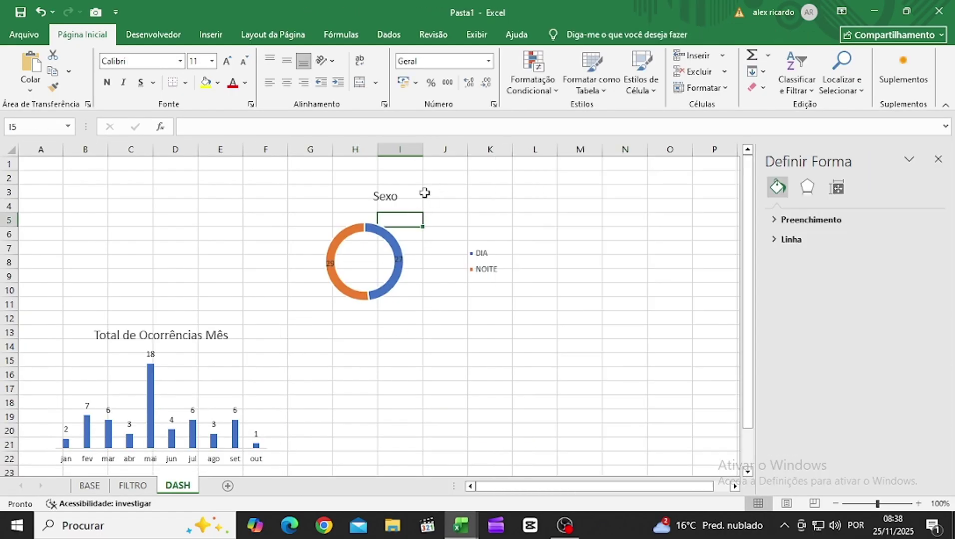
Step: Move the doughnut chart on DASH directly above the monthly column chart
{"action": "left_click", "coordinate": [364, 252]}
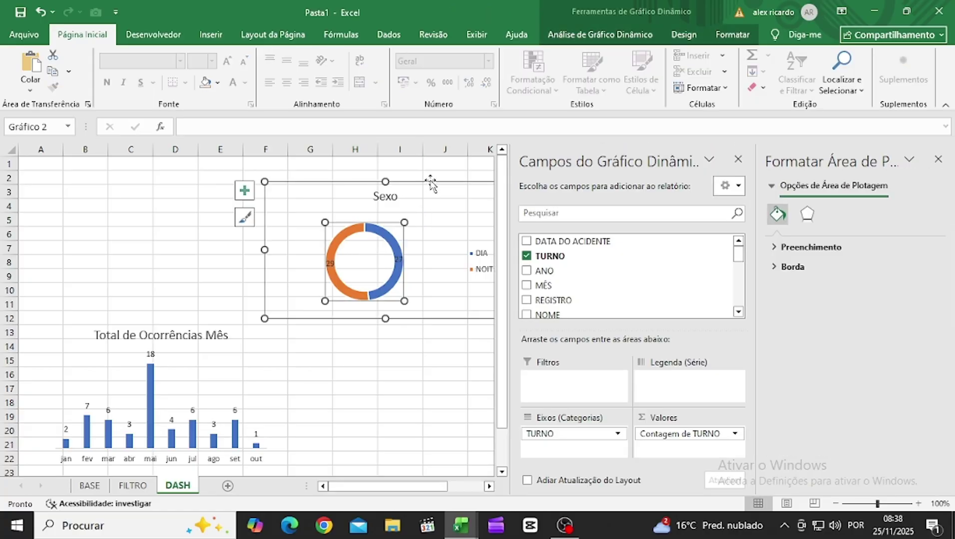
{"action": "left_click_drag", "start_coordinate": [431, 183], "coordinate": [176, 183]}
{"action": "left_click", "coordinate": [420, 300]}
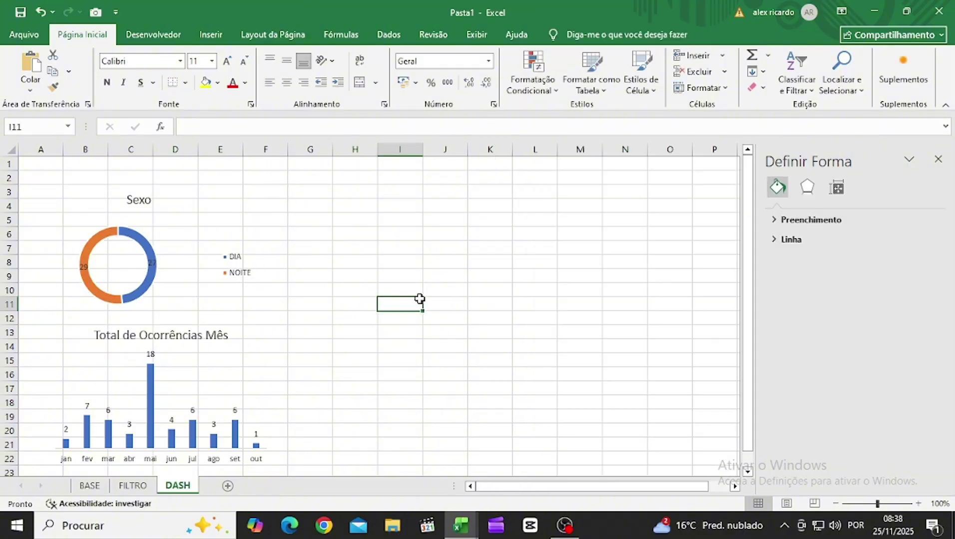
Step: Examine the TURNO and SEXO pivot tables on FILTRO to compare them with the doughnut chart, and return to DASH
{"action": "left_click", "coordinate": [122, 502]}
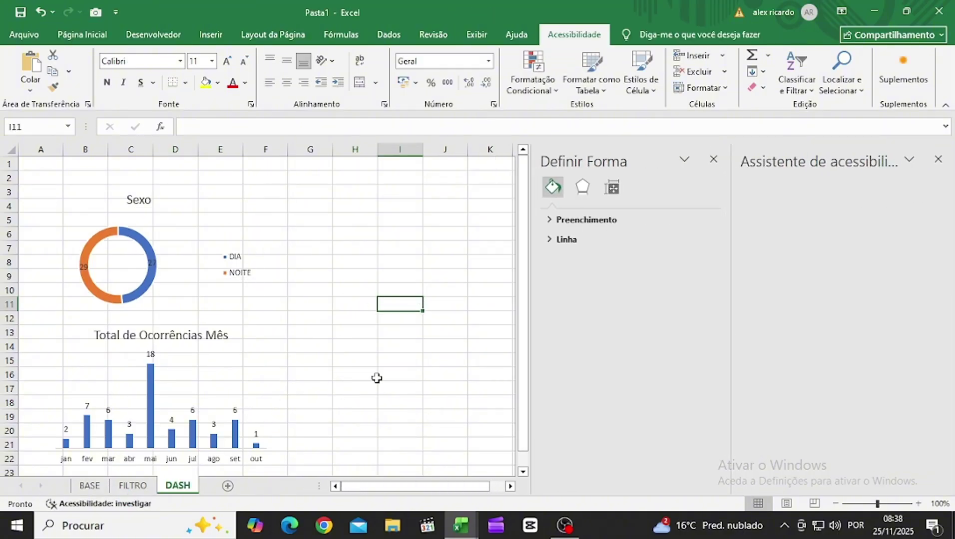
{"action": "left_click", "coordinate": [140, 484]}
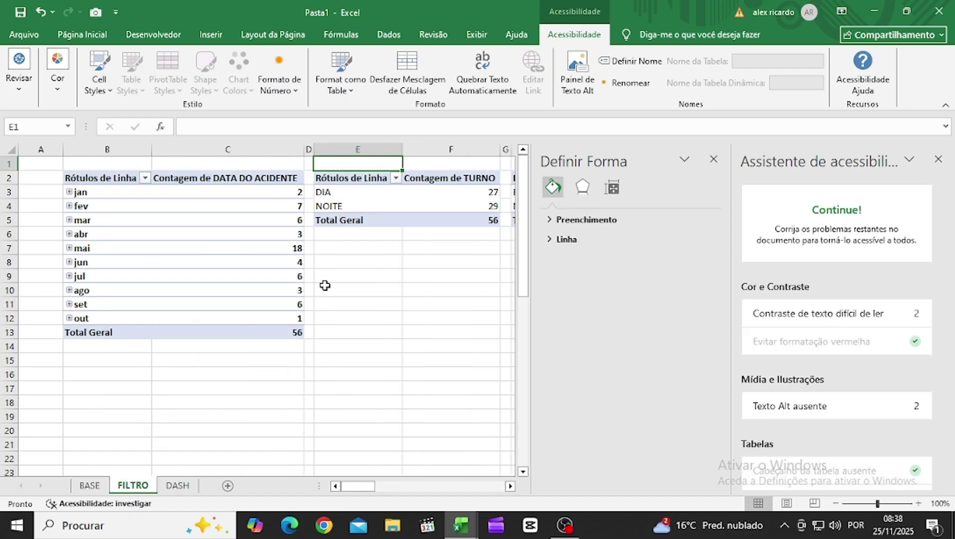
{"action": "left_click", "coordinate": [510, 486]}
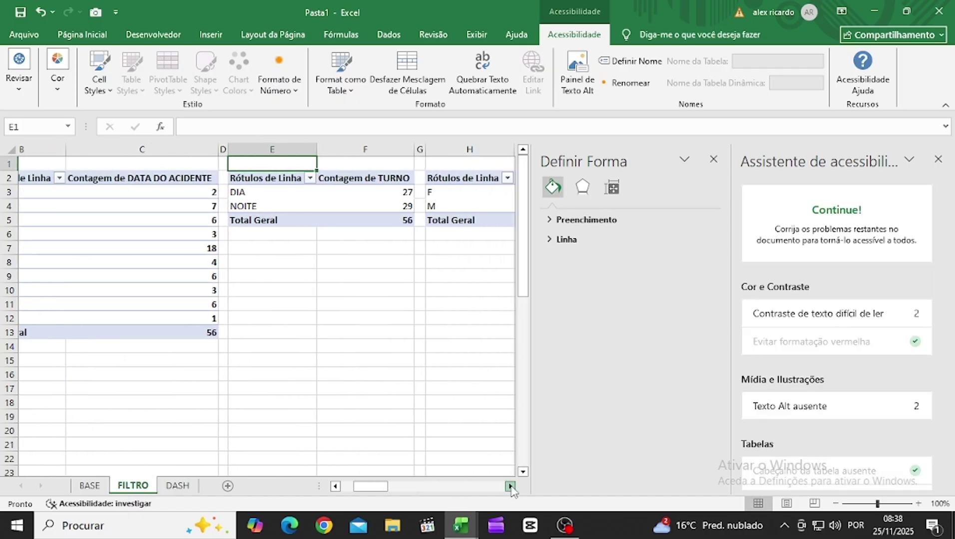
{"action": "left_click", "coordinate": [510, 486]}
{"action": "left_click", "coordinate": [510, 486]}
{"action": "left_click", "coordinate": [510, 486]}
{"action": "left_click", "coordinate": [510, 486]}
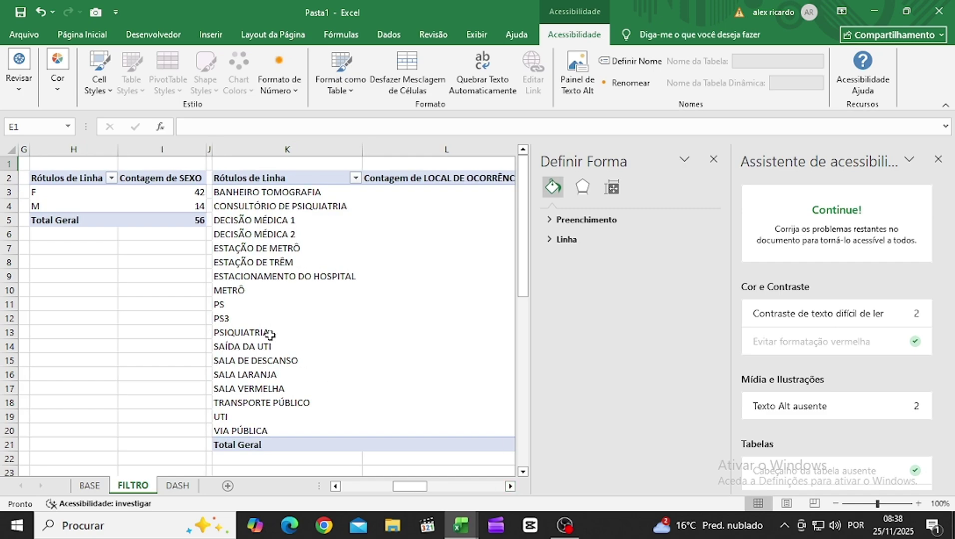
{"action": "left_click", "coordinate": [69, 179]}
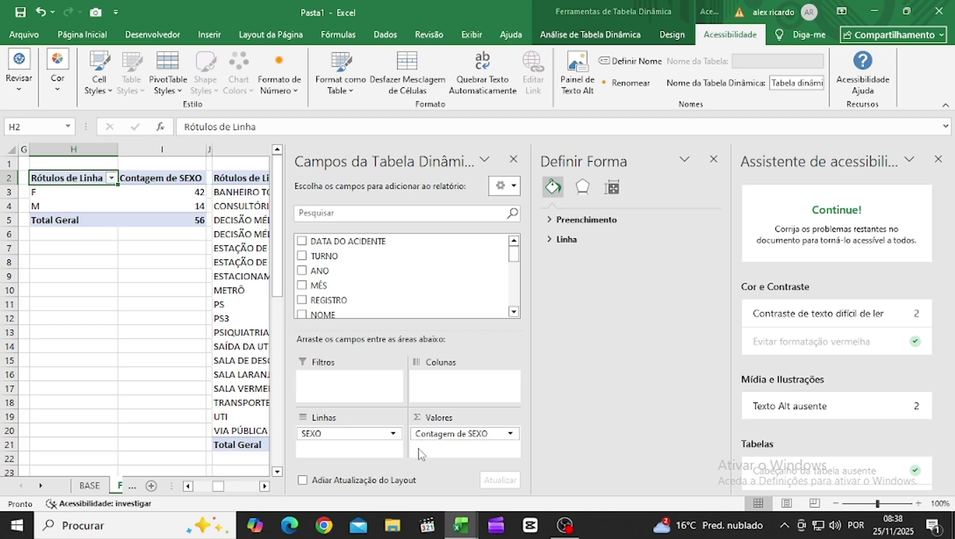
{"action": "left_click", "coordinate": [188, 486]}
{"action": "left_click", "coordinate": [188, 487]}
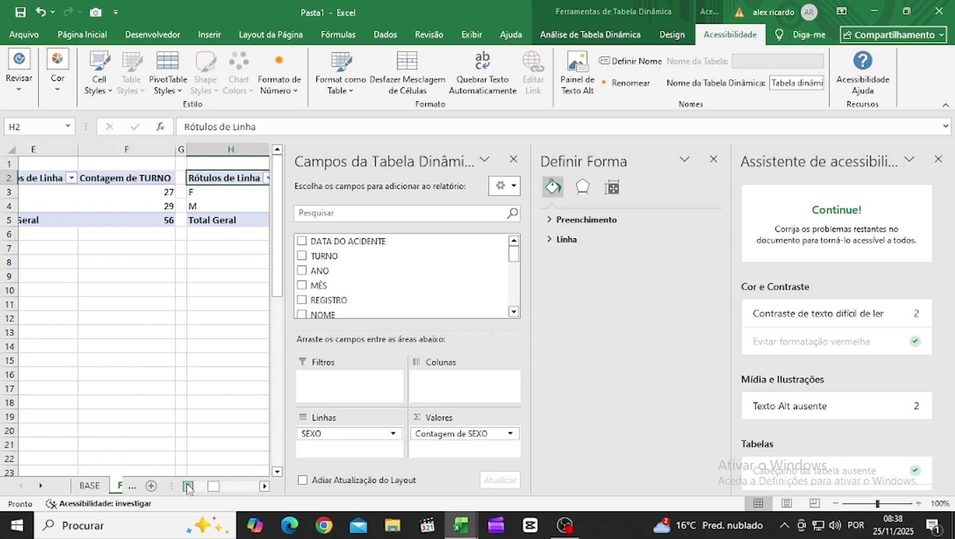
{"action": "left_click", "coordinate": [189, 487]}
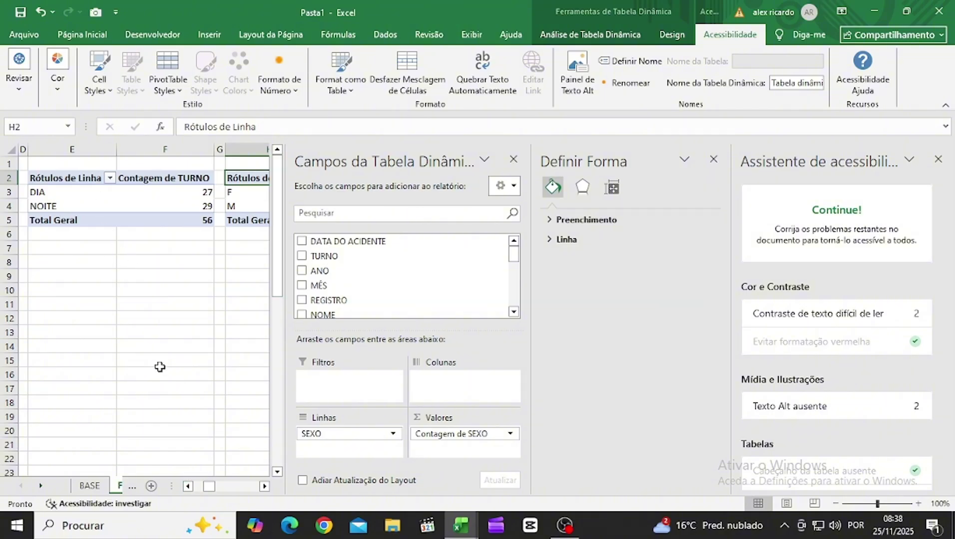
{"action": "left_click", "coordinate": [209, 303]}
{"action": "left_click", "coordinate": [178, 486]}
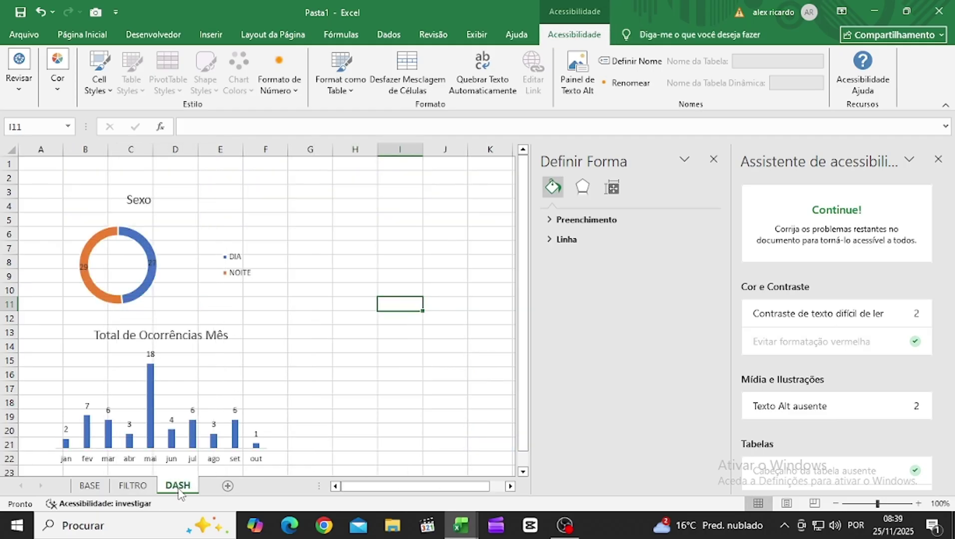
Step: Change the title of the doughnut chart on DASH from Sexo to Turno
{"action": "left_click", "coordinate": [143, 199]}
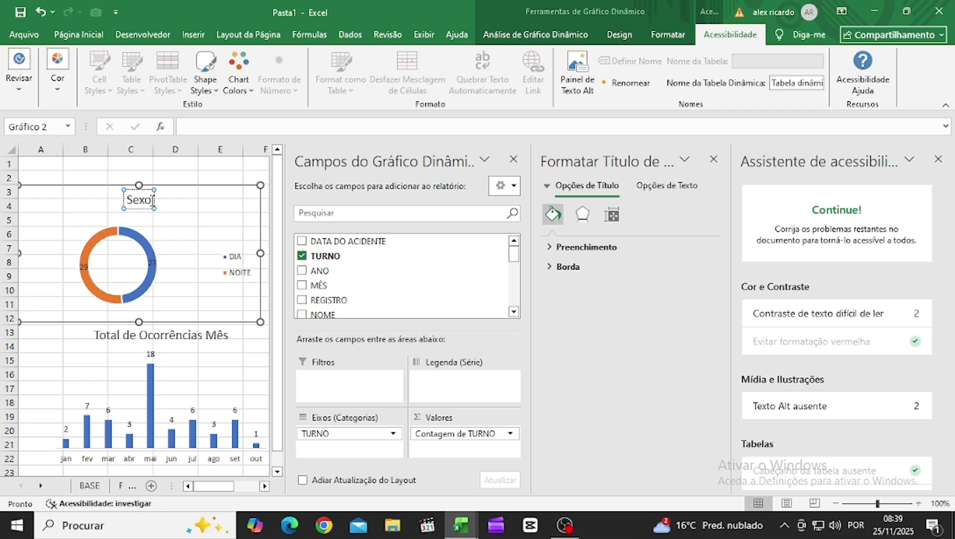
{"action": "key", "text": "BackSpace"}
{"action": "key", "text": "BackSpace"}
{"action": "key", "text": "BackSpace"}
{"action": "key", "text": "BackSpace"}
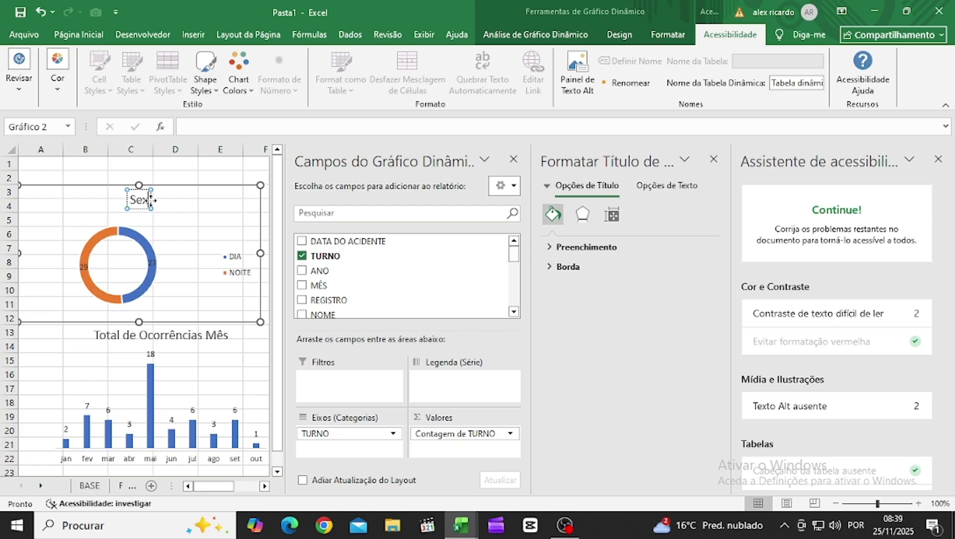
{"action": "type", "text": "Turno"}
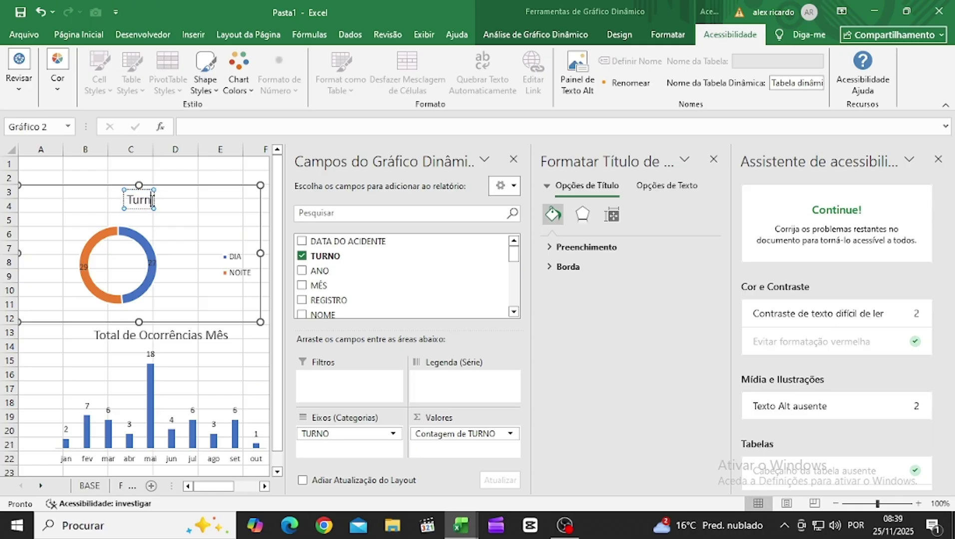
{"action": "left_click", "coordinate": [171, 159]}
{"action": "left_click", "coordinate": [192, 203]}
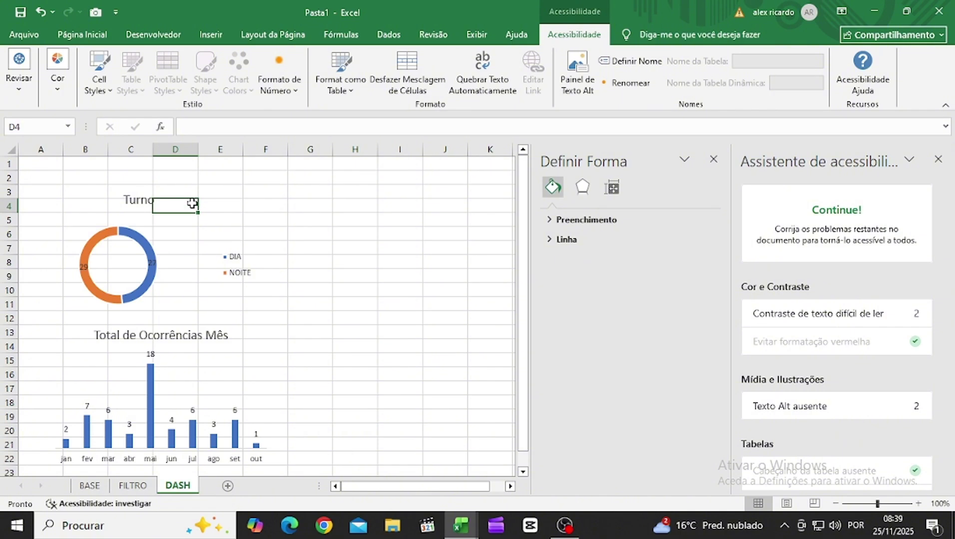
Step: Copy the Turno doughnut chart from DASH and paste it below the pivot tables on FILTRO
{"action": "left_click", "coordinate": [166, 233]}
{"action": "left_click", "coordinate": [120, 215]}
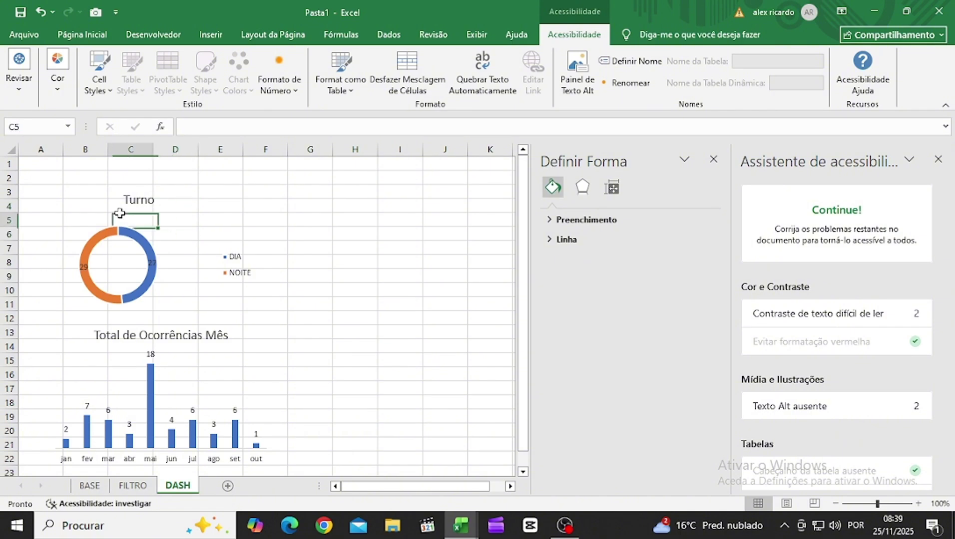
{"action": "left_click", "coordinate": [128, 260]}
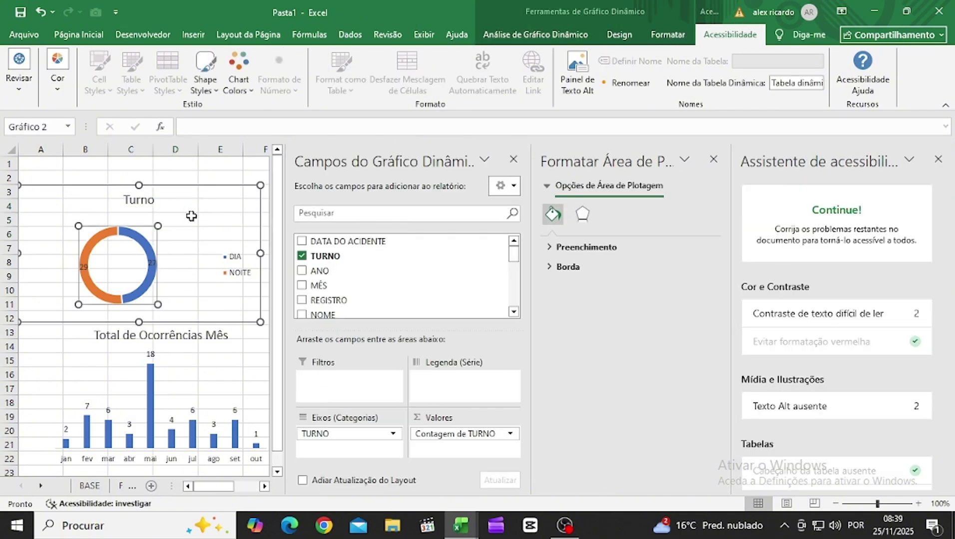
{"action": "left_click", "coordinate": [122, 485]}
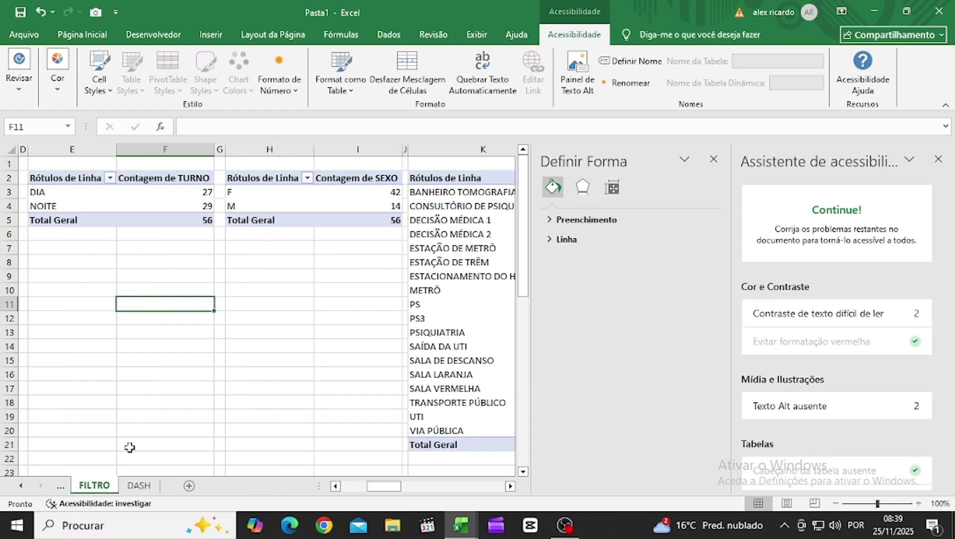
{"action": "key", "text": "ctrl+v"}
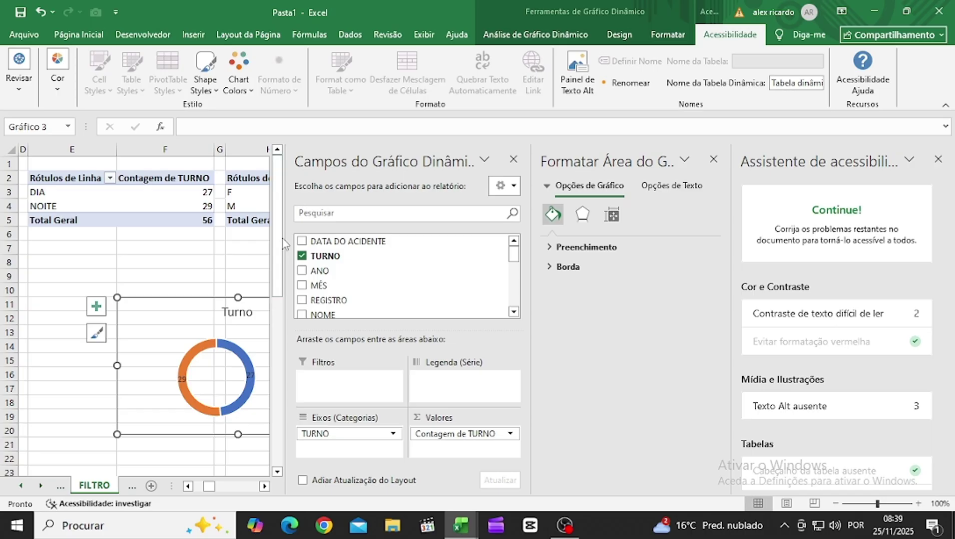
Step: Replace the TURNO field in the copied chart with SEXO as category and count of SEXO as value
{"action": "left_click", "coordinate": [302, 258]}
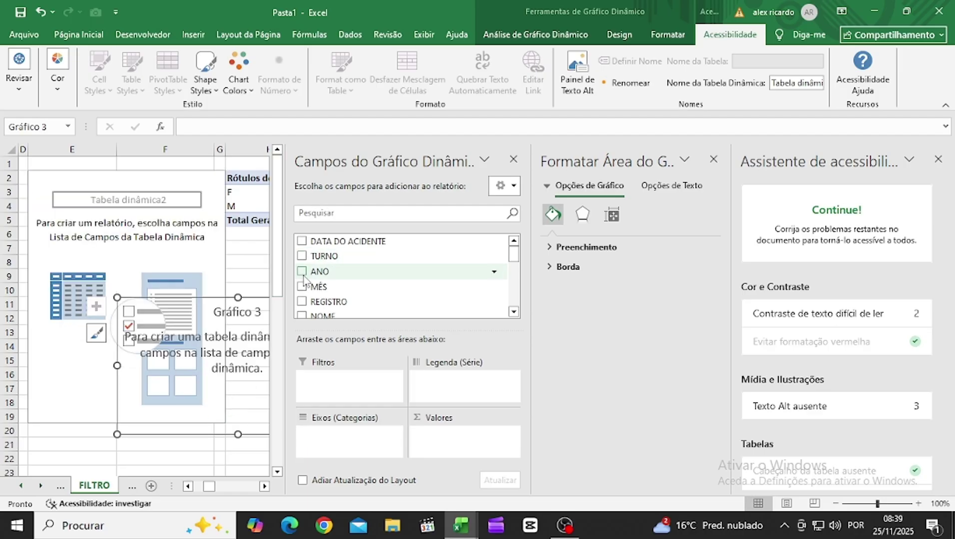
{"action": "scroll", "coordinate": [303, 280], "scroll_direction": "down", "scroll_amount": 2}
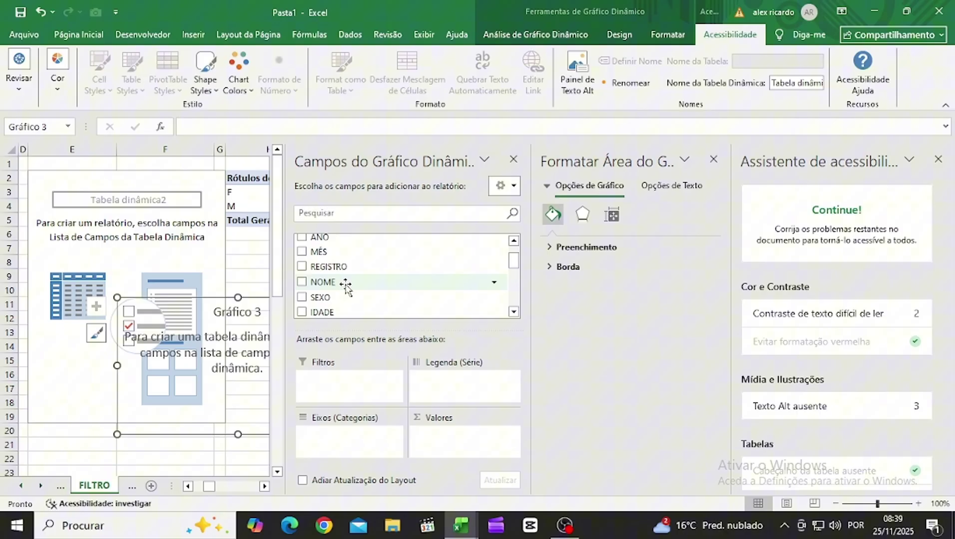
{"action": "left_click", "coordinate": [302, 297]}
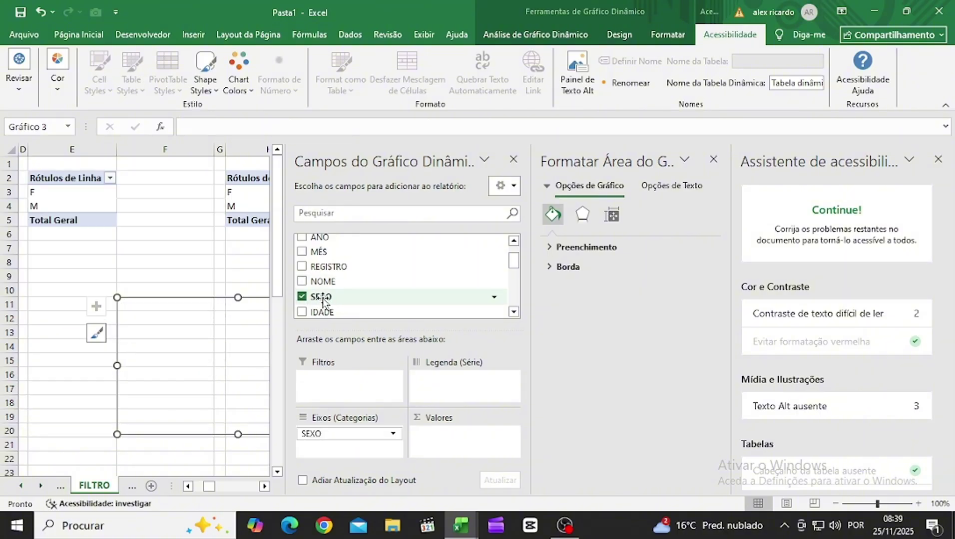
{"action": "left_click_drag", "start_coordinate": [322, 299], "coordinate": [444, 452]}
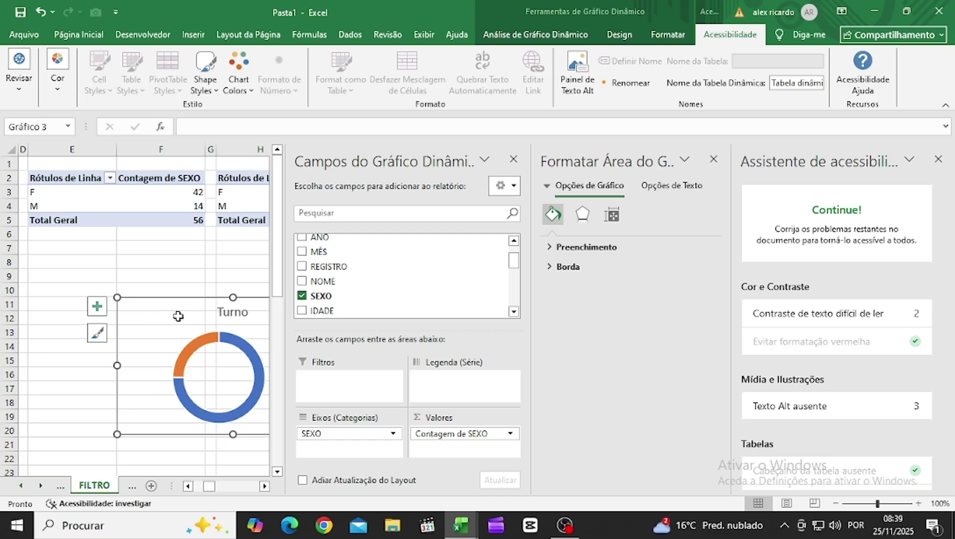
{"action": "scroll", "coordinate": [371, 295], "scroll_direction": "up", "scroll_amount": 1}
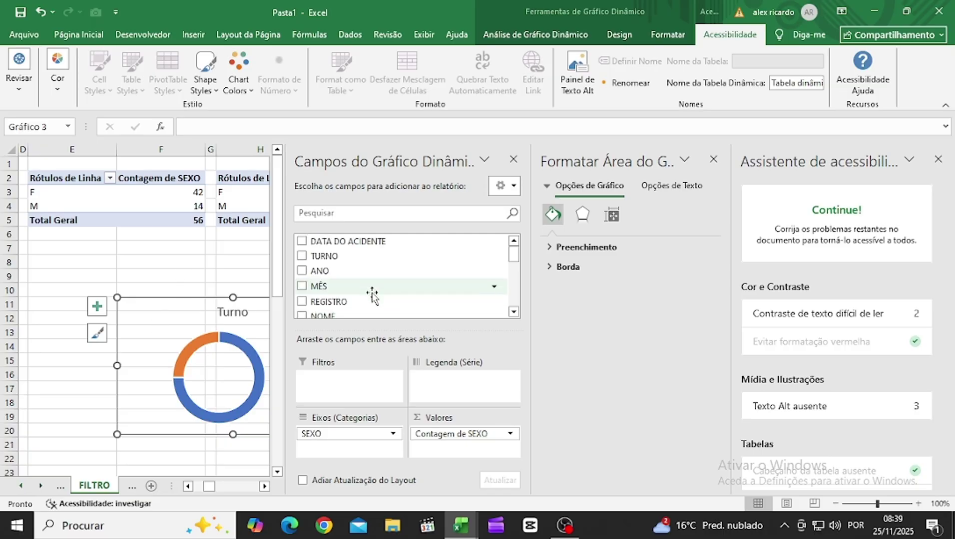
{"action": "scroll", "coordinate": [359, 292], "scroll_direction": "down", "scroll_amount": 2}
{"action": "scroll", "coordinate": [359, 293], "scroll_direction": "up", "scroll_amount": 1}
{"action": "scroll", "coordinate": [360, 290], "scroll_direction": "down", "scroll_amount": 2}
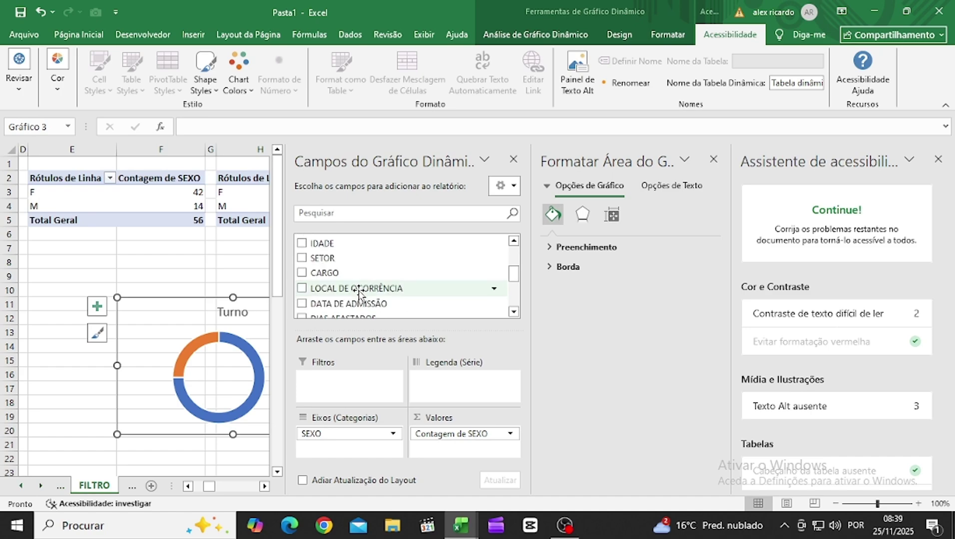
Step: Retitle the copied doughnut chart as Sexo dos Colaboradores and close the chart field list
{"action": "left_click", "coordinate": [243, 314]}
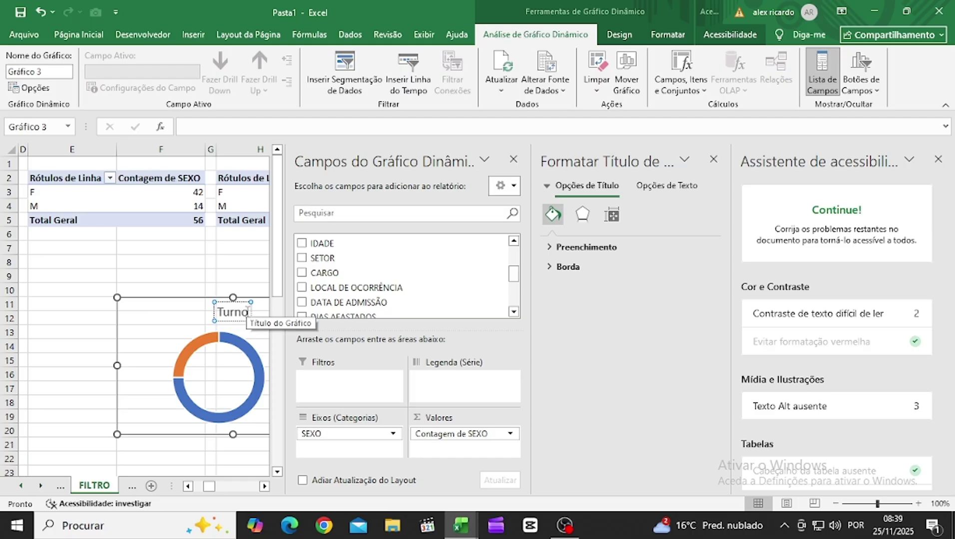
{"action": "key", "text": "BackSpace"}
{"action": "key", "text": "BackSpace"}
{"action": "key", "text": "BackSpace"}
{"action": "key", "text": "BackSpace"}
{"action": "key", "text": "BackSpace"}
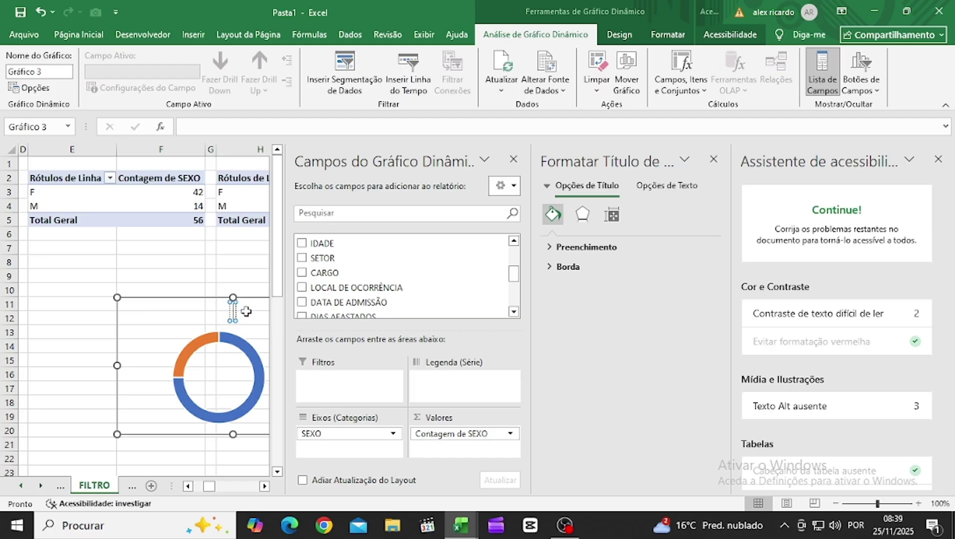
{"action": "type", "text": "SExo"}
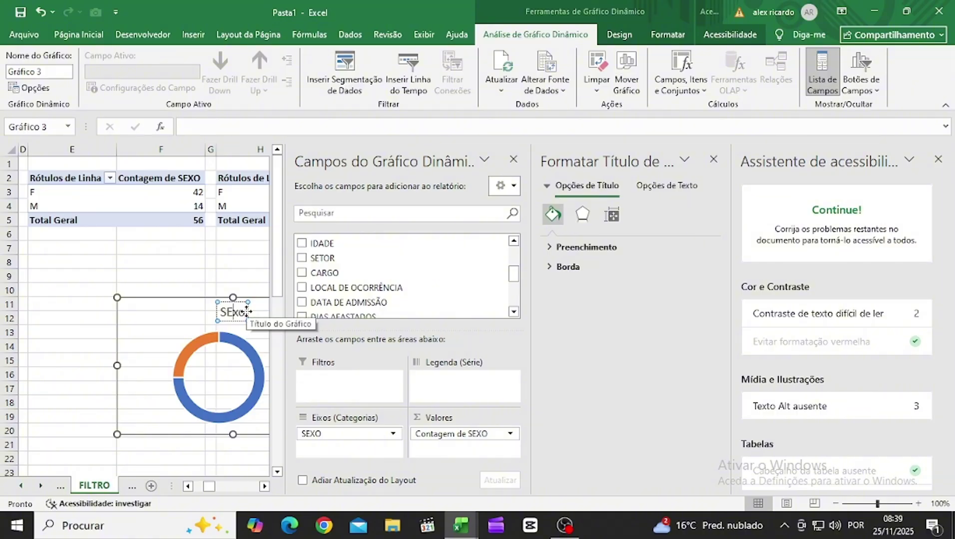
{"action": "key", "text": "Left"}
{"action": "key", "text": "Left"}
{"action": "key", "text": "BackSpace"}
{"action": "type", "text": "exo dos S"}
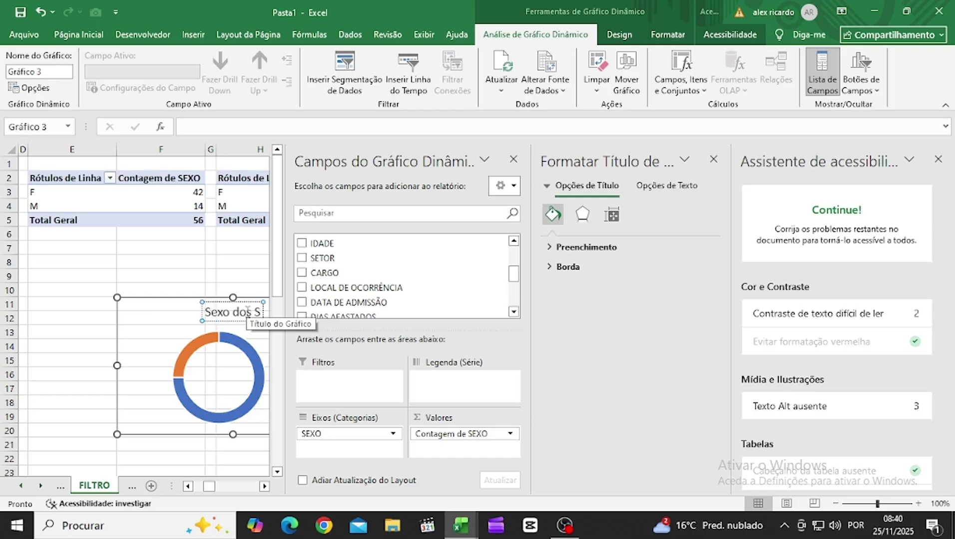
{"action": "key", "text": "BackSpace"}
{"action": "key", "text": "BackSpace"}
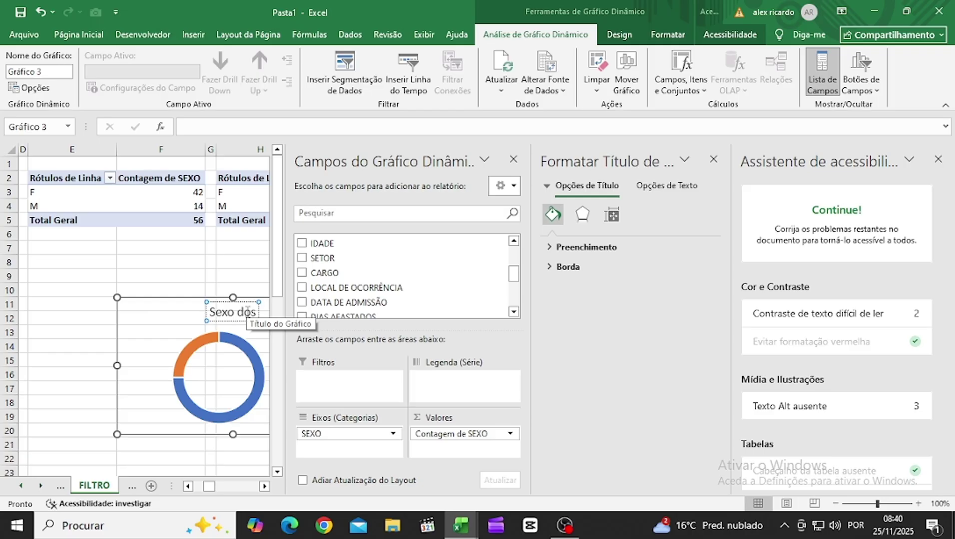
{"action": "type", "text": "Colab"}
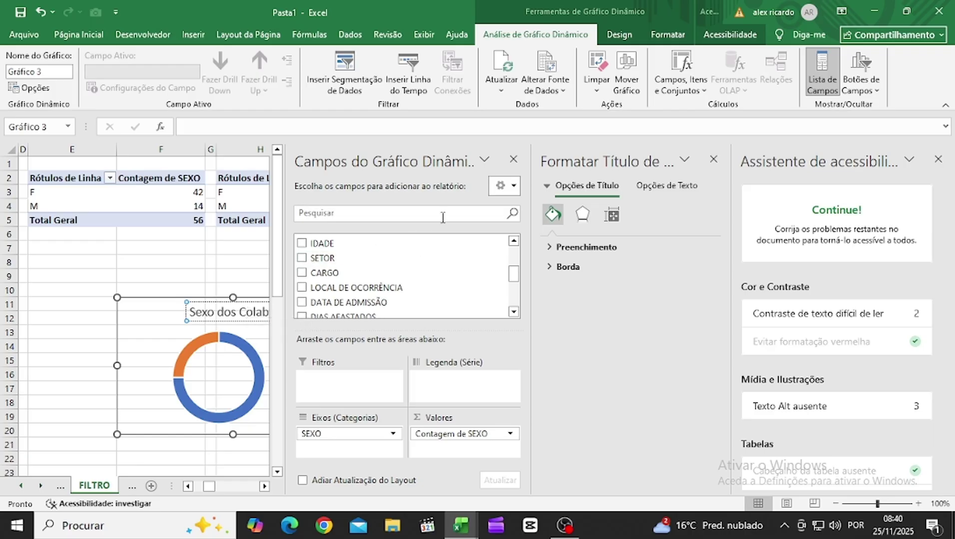
{"action": "left_click", "coordinate": [513, 159]}
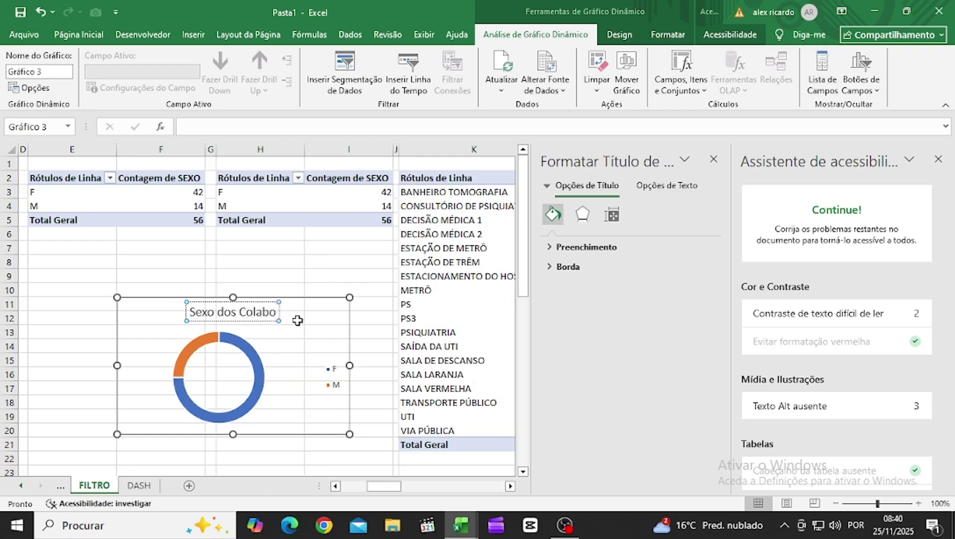
{"action": "type", "text": "oradores"}
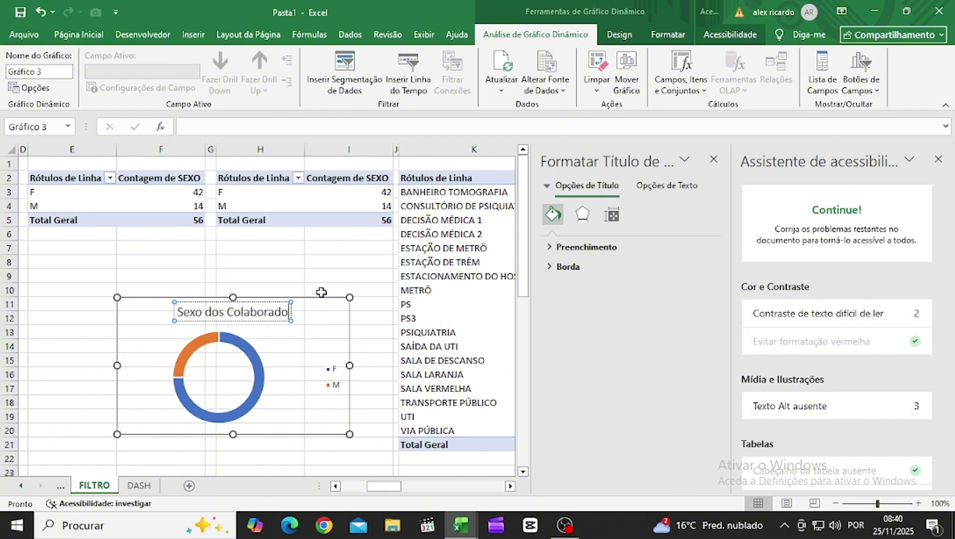
{"action": "left_click", "coordinate": [360, 259]}
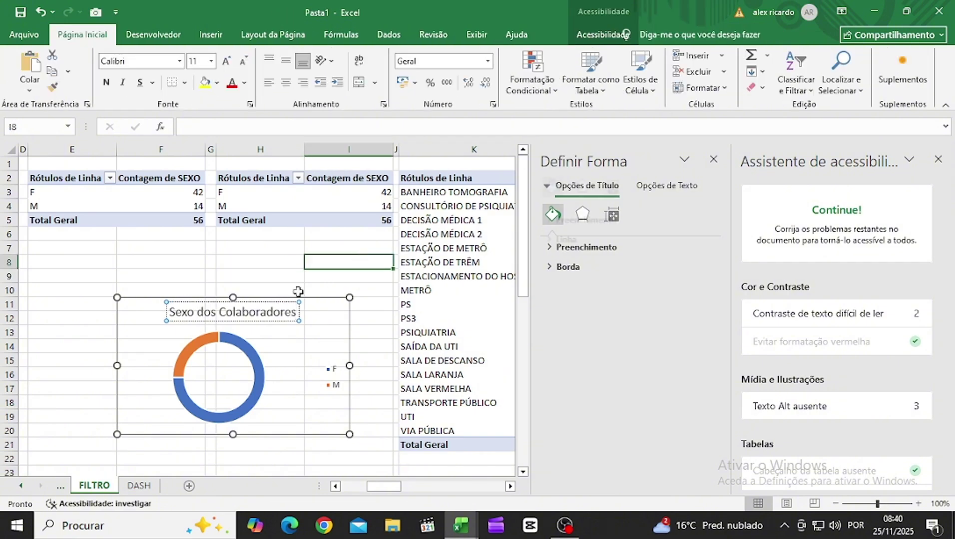
Step: Add data labels to the Sexo dos Colaboradores doughnut series
{"action": "left_click", "coordinate": [245, 345]}
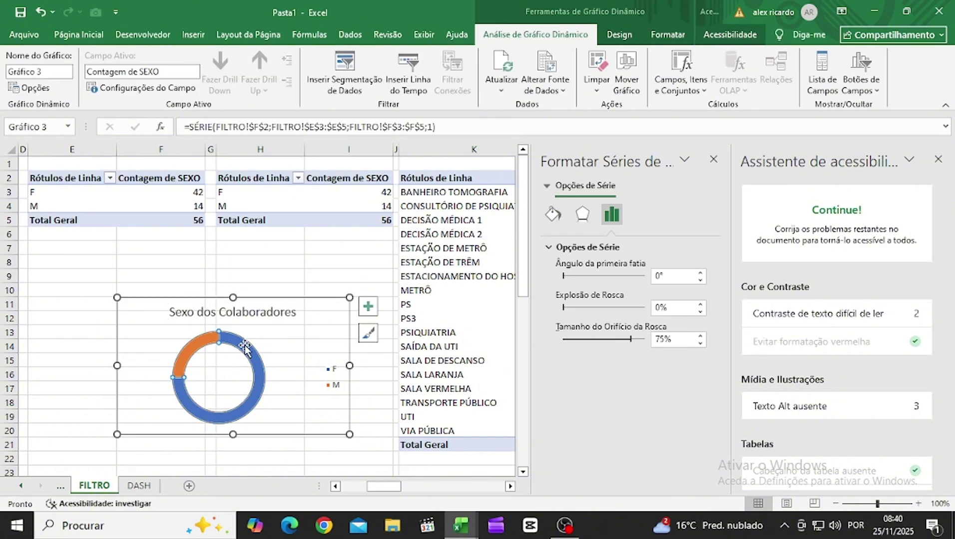
{"action": "right_click", "coordinate": [245, 348]}
{"action": "left_click", "coordinate": [298, 303]}
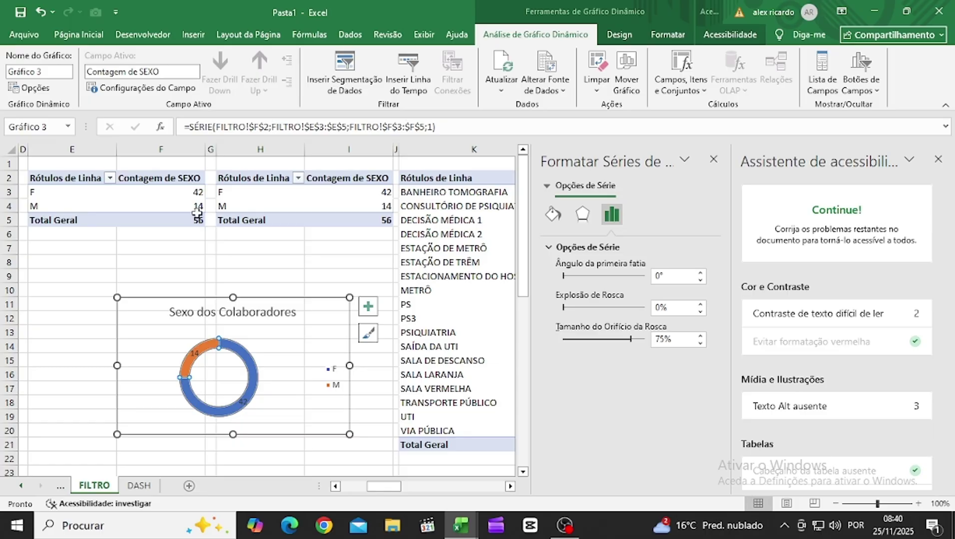
Step: Move the Sexo dos Colaboradores chart from FILTRO to DASH, placing it at cell G3 beside the Turno chart
{"action": "left_click", "coordinate": [279, 295]}
{"action": "key", "text": "ctrl+x"}
{"action": "left_click", "coordinate": [138, 486]}
{"action": "key", "text": "ctrl+v"}
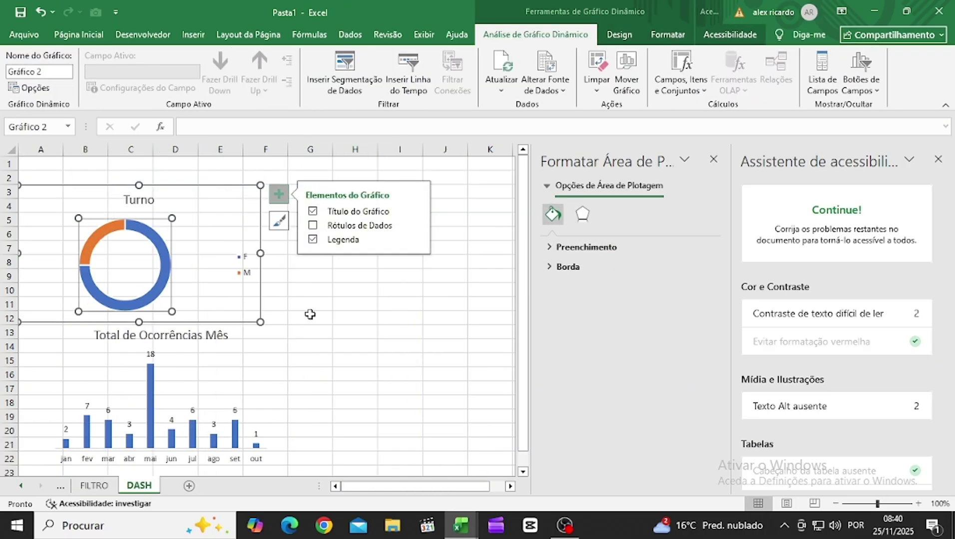
{"action": "left_click", "coordinate": [362, 291]}
{"action": "left_click", "coordinate": [301, 193]}
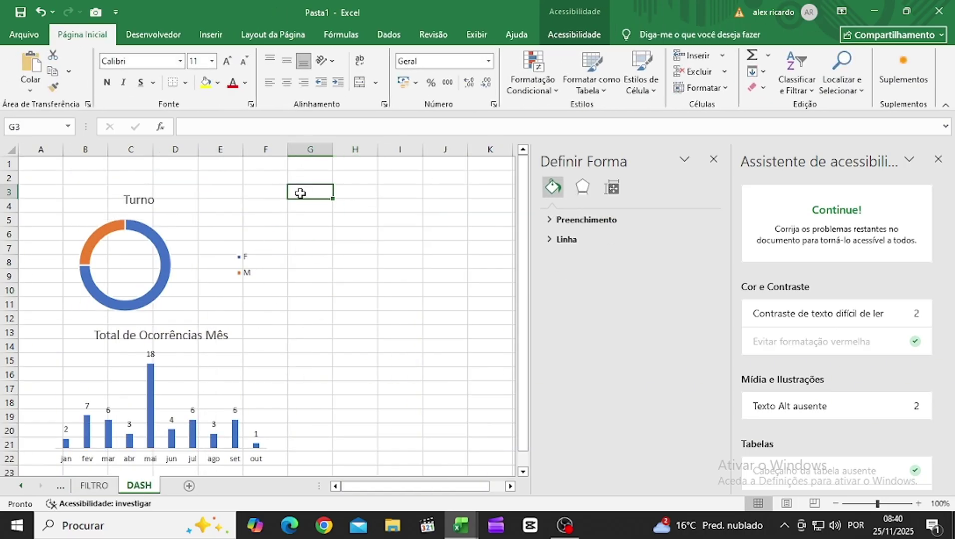
{"action": "key", "text": "ctrl+v"}
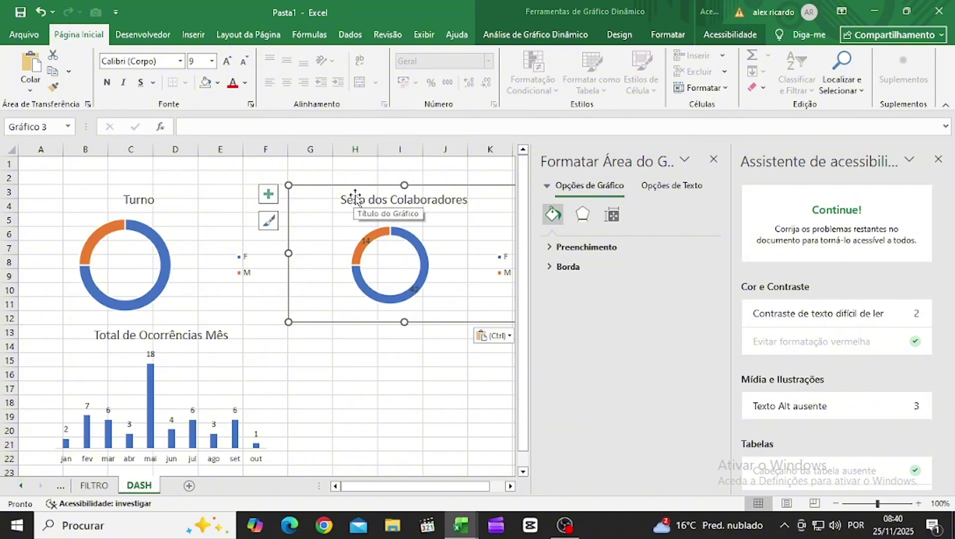
Step: Resize the Sexo dos Colaboradores chart to span columns G to J and extend its lower edge to about row 13
{"action": "left_click_drag", "start_coordinate": [389, 488], "coordinate": [406, 493]}
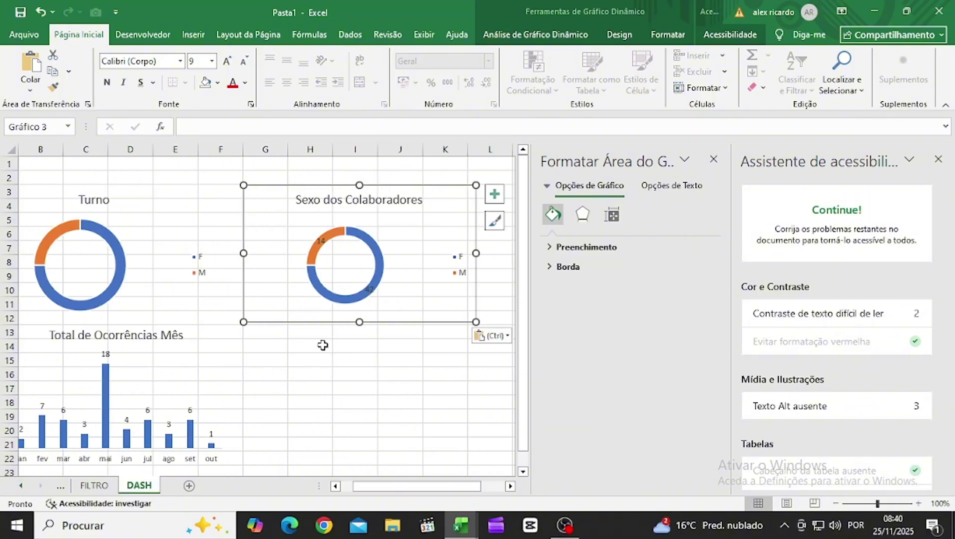
{"action": "left_click_drag", "start_coordinate": [476, 254], "coordinate": [421, 256]}
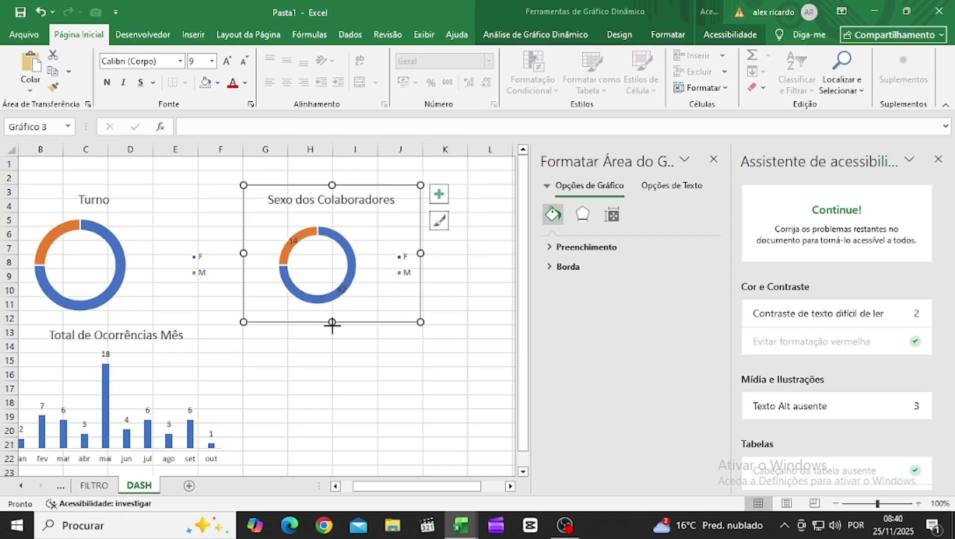
{"action": "left_click_drag", "start_coordinate": [332, 324], "coordinate": [333, 333]}
{"action": "left_click", "coordinate": [335, 374]}
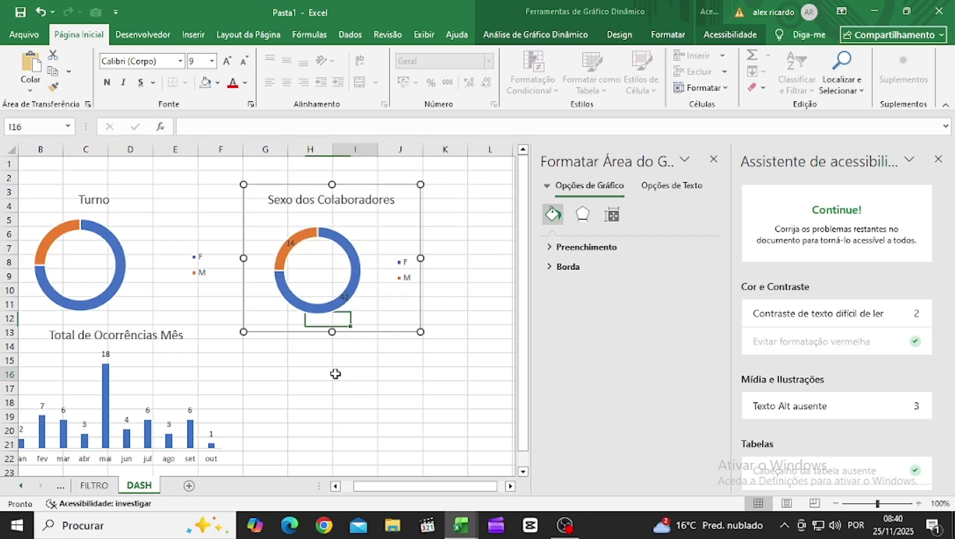
Step: Insert a 2D clustered bar pivot chart from the LOCAL DE OCORRÊNCIA pivot table on the FILTRO sheet
{"action": "left_click", "coordinate": [91, 489]}
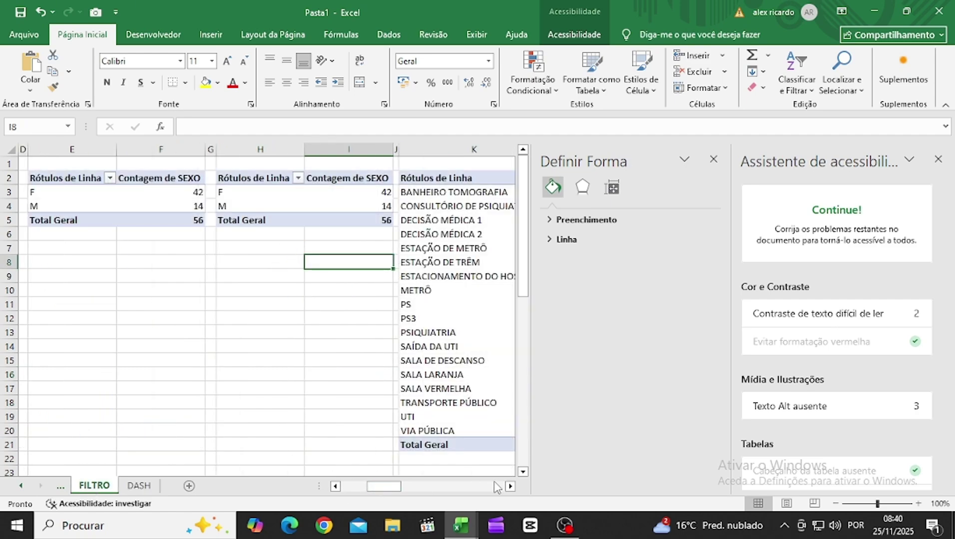
{"action": "left_click", "coordinate": [510, 486]}
{"action": "left_click", "coordinate": [510, 486]}
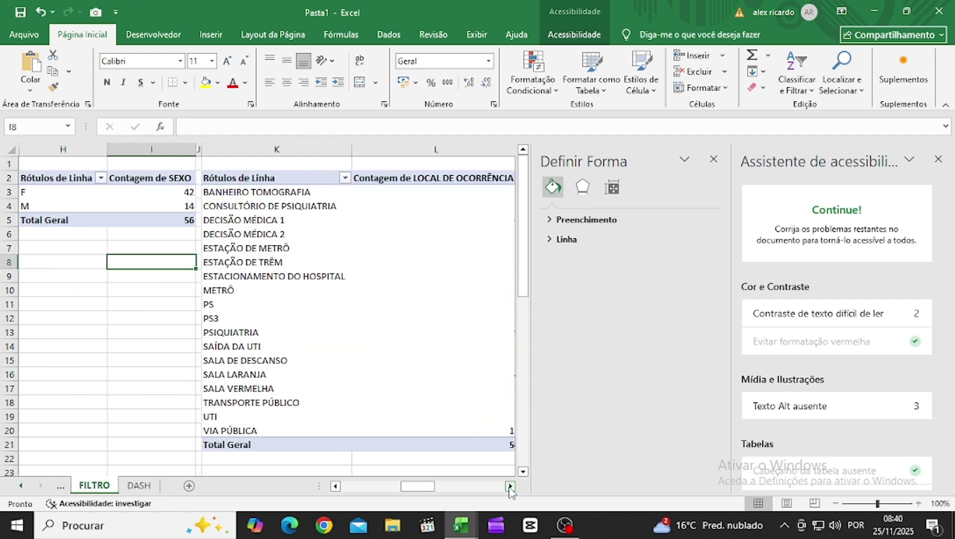
{"action": "left_click", "coordinate": [510, 486]}
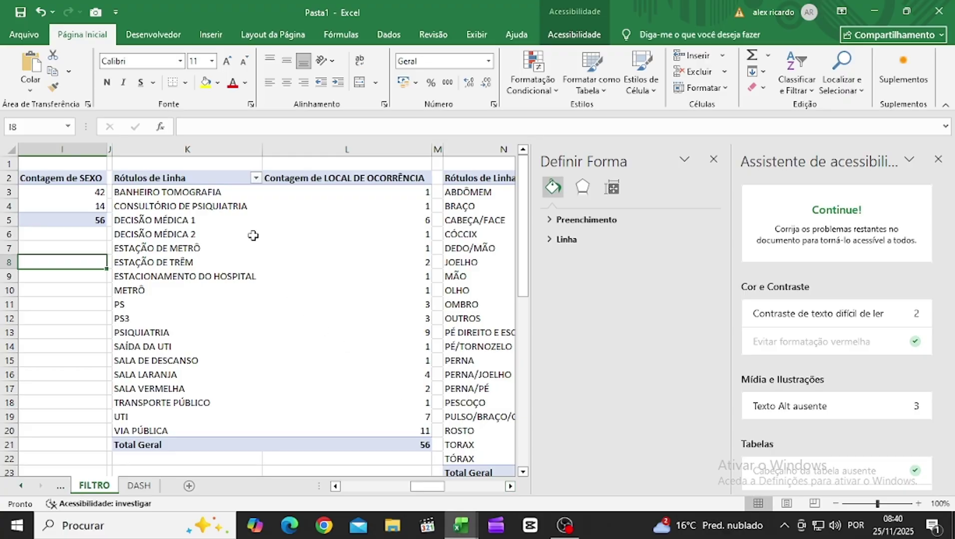
{"action": "left_click", "coordinate": [180, 178]}
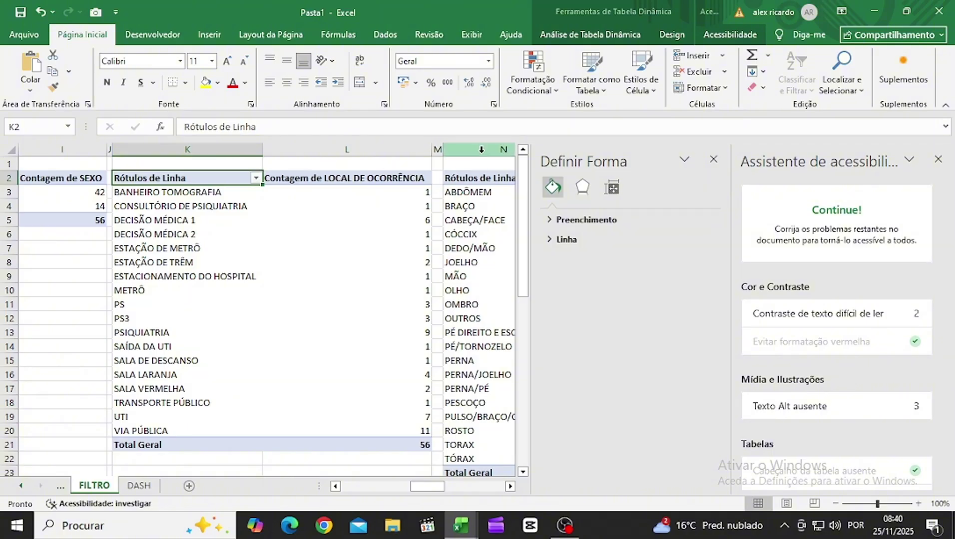
{"action": "left_click", "coordinate": [212, 33]}
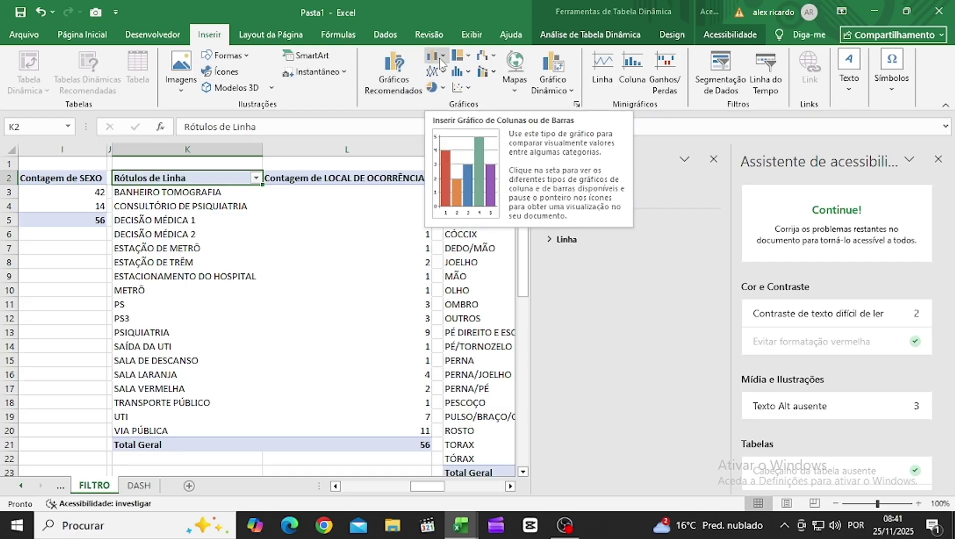
{"action": "left_click", "coordinate": [440, 60]}
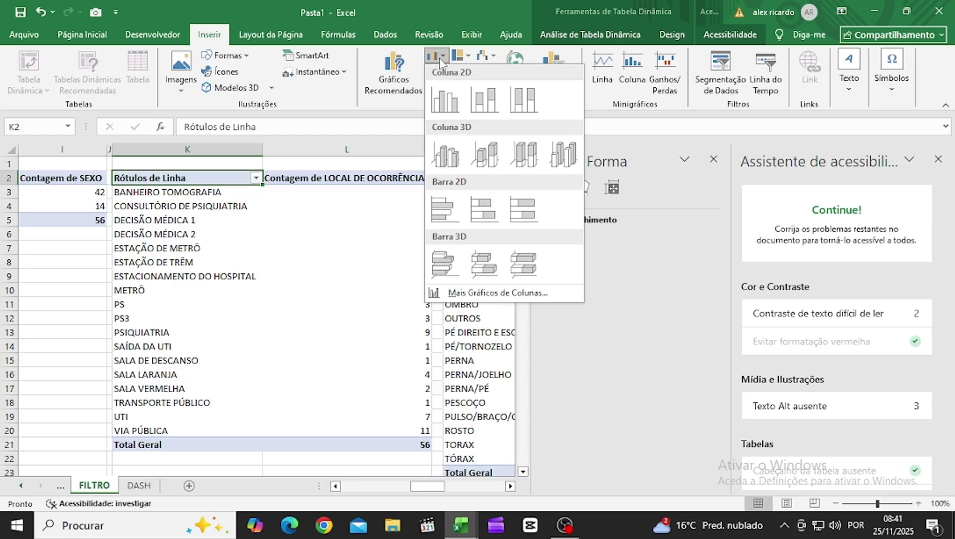
{"action": "left_click", "coordinate": [448, 214]}
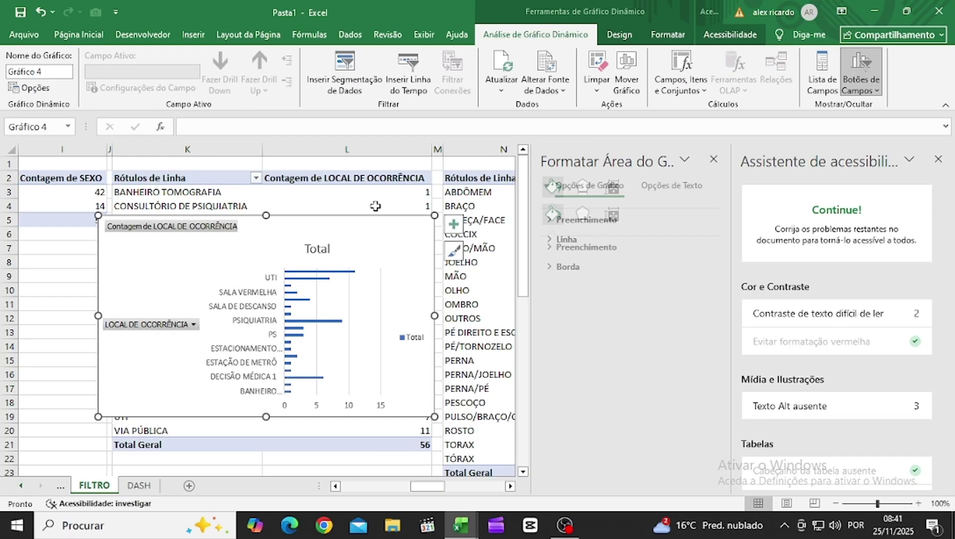
Step: Hide all field buttons on the LOCAL DE OCORRÊNCIA bar chart and remove its gridlines, legend and horizontal value axis
{"action": "right_click", "coordinate": [180, 230]}
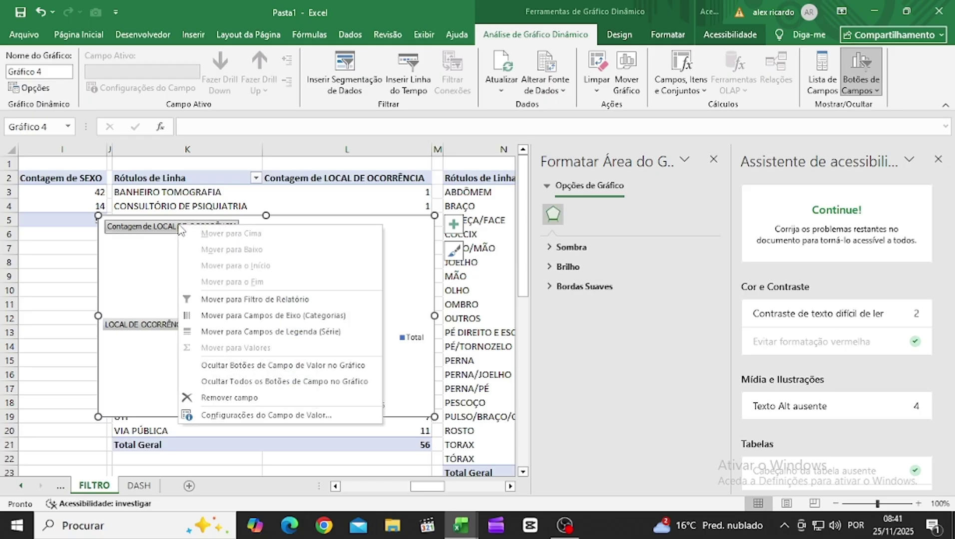
{"action": "left_click", "coordinate": [242, 383]}
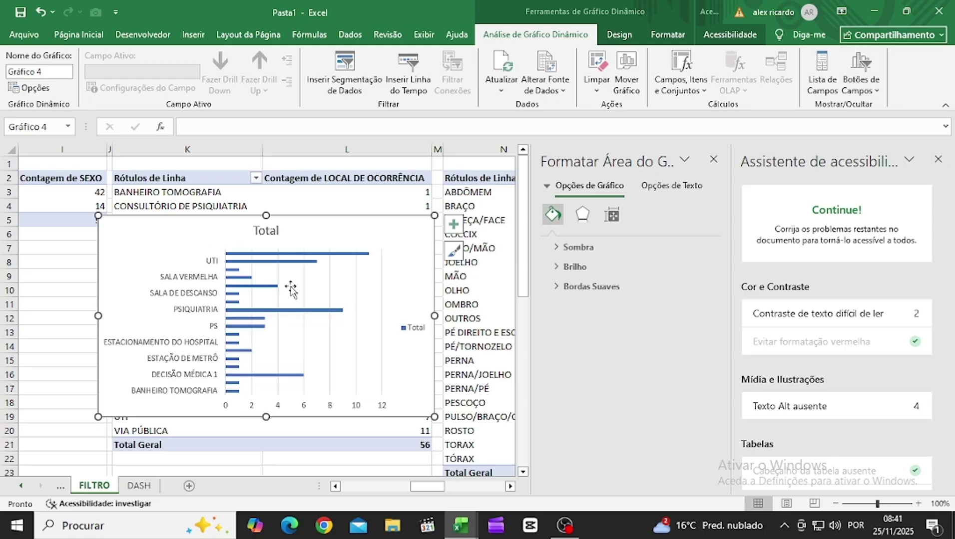
{"action": "left_click", "coordinate": [379, 271]}
{"action": "left_click", "coordinate": [356, 278]}
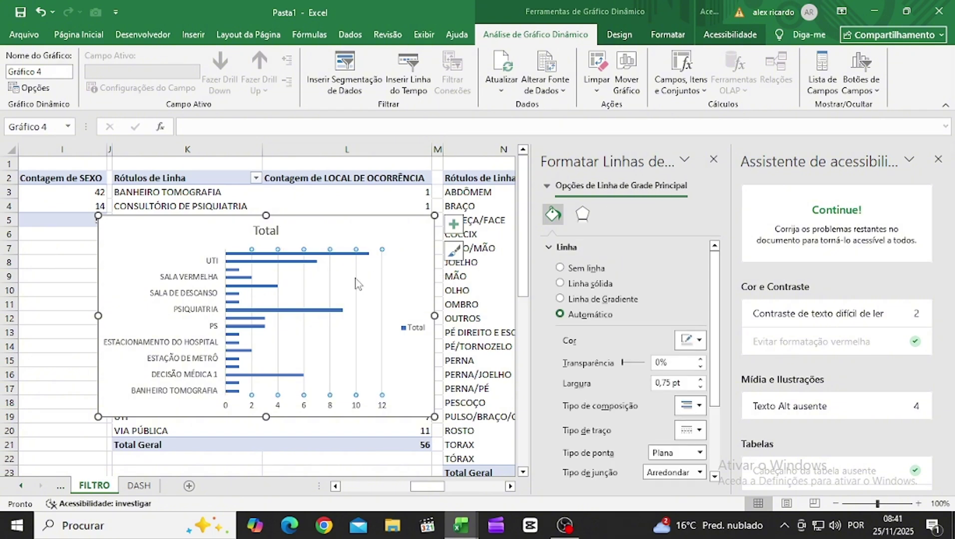
{"action": "key", "text": "Delete"}
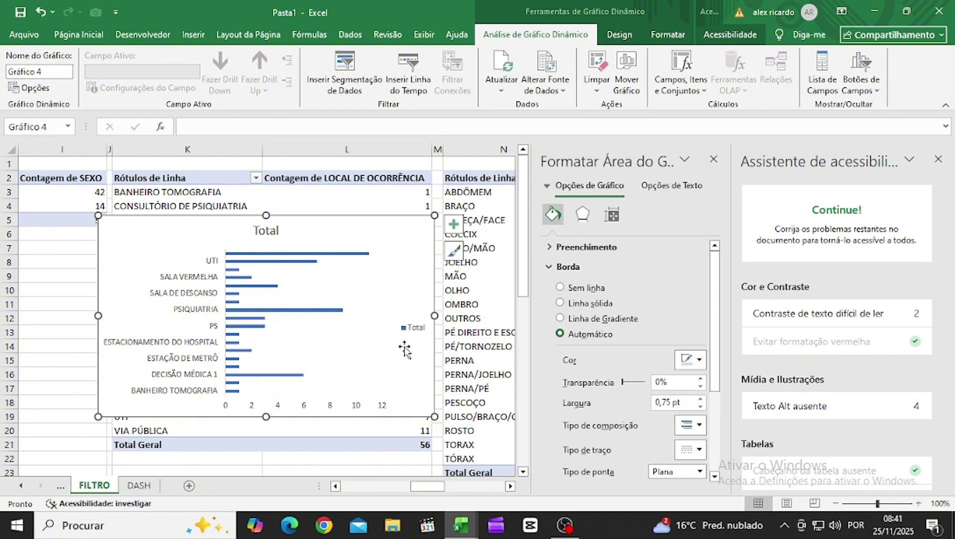
{"action": "left_click", "coordinate": [411, 328]}
{"action": "key", "text": "Delete"}
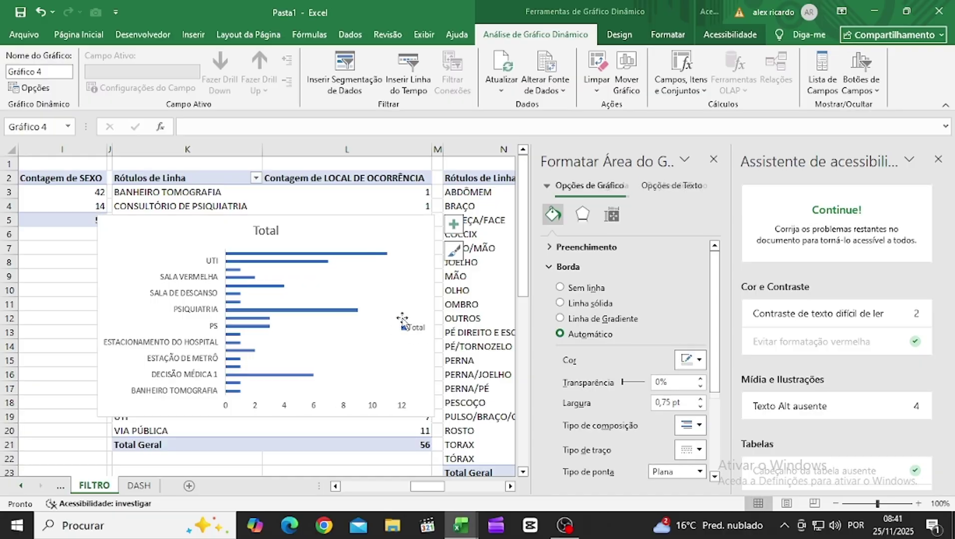
{"action": "left_click", "coordinate": [355, 409]}
{"action": "key", "text": "Delete"}
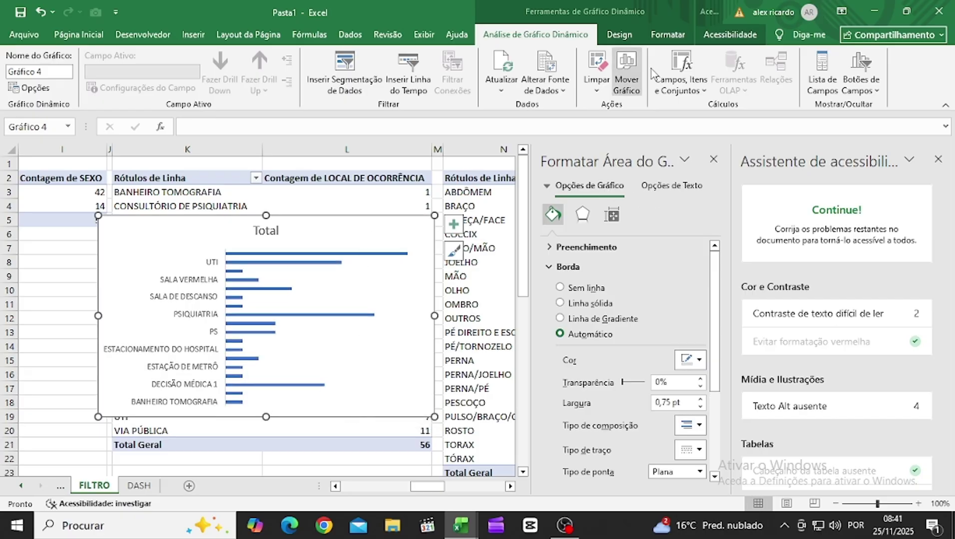
Step: Set the LOCAL DE OCORRÊNCIA bar chart's area to no fill and no outline
{"action": "left_click", "coordinate": [666, 33]}
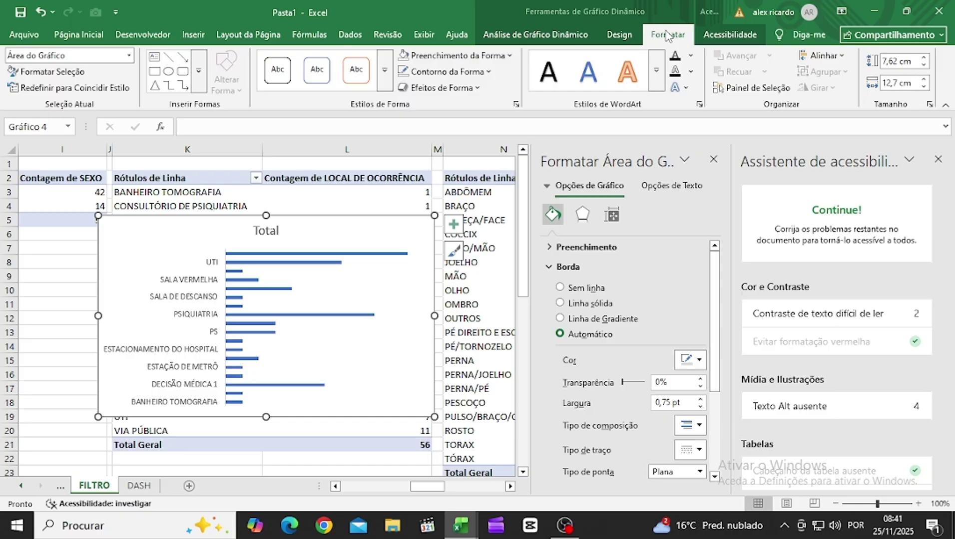
{"action": "left_click", "coordinate": [510, 57]}
{"action": "left_click", "coordinate": [443, 312]}
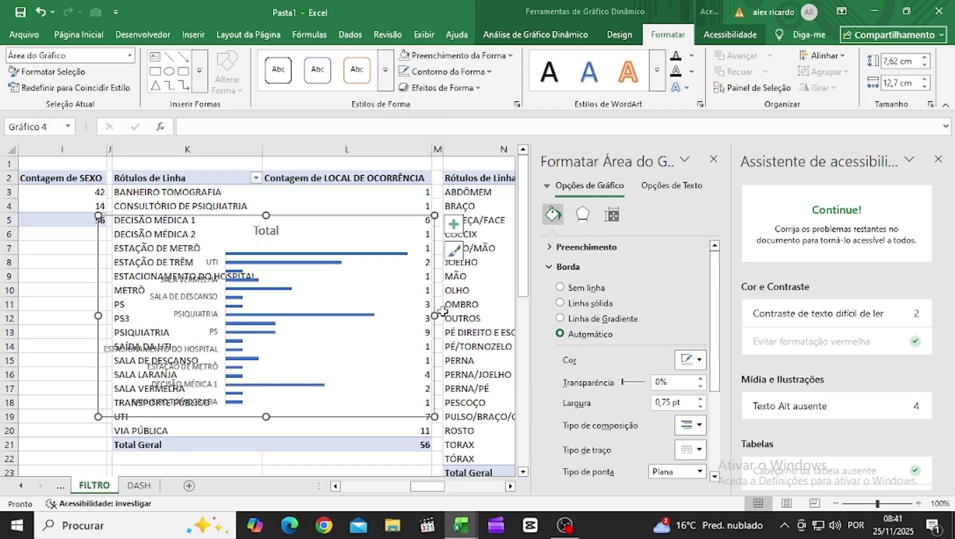
{"action": "left_click", "coordinate": [490, 71]}
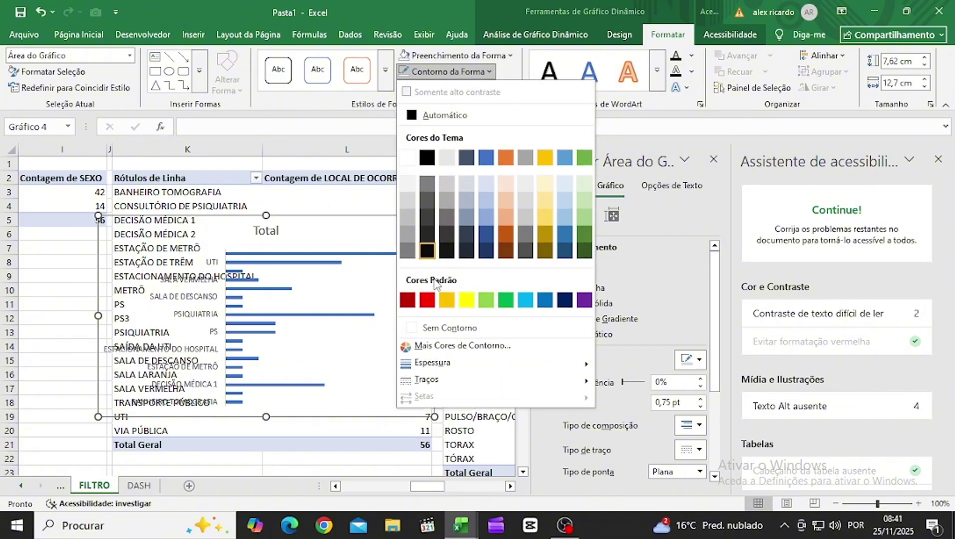
{"action": "left_click", "coordinate": [452, 329]}
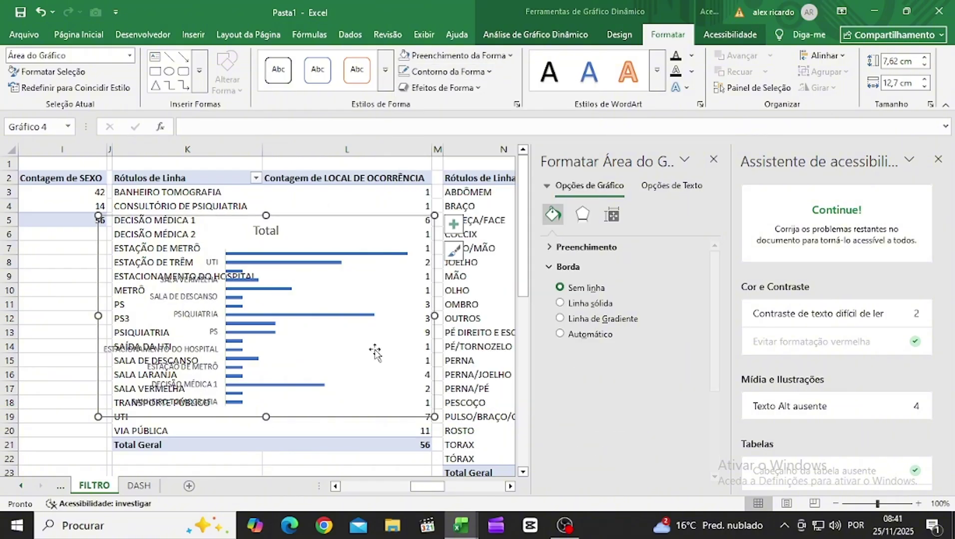
Step: Add data labels to the LOCAL DE OCORRÊNCIA bars and move the chart down to start around row 8
{"action": "left_click", "coordinate": [348, 260]}
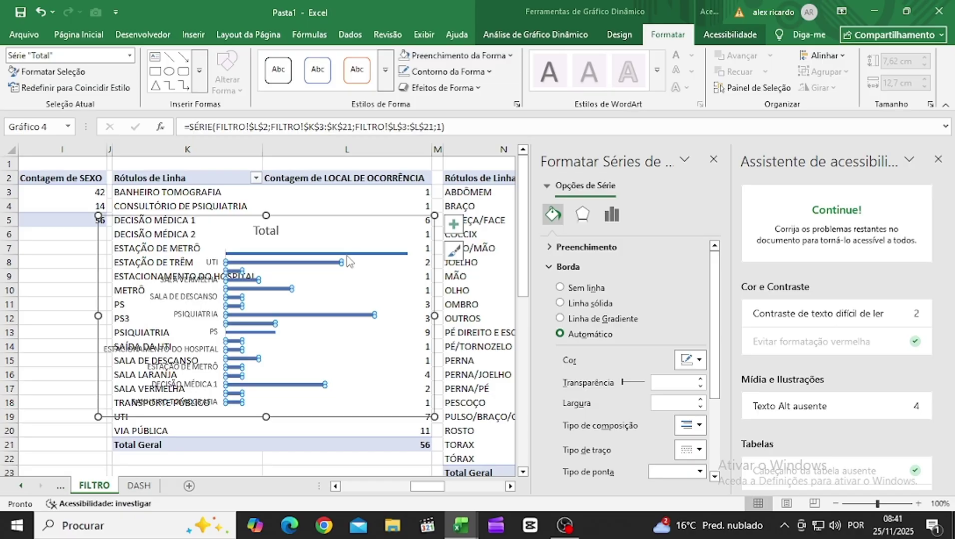
{"action": "right_click", "coordinate": [348, 261]}
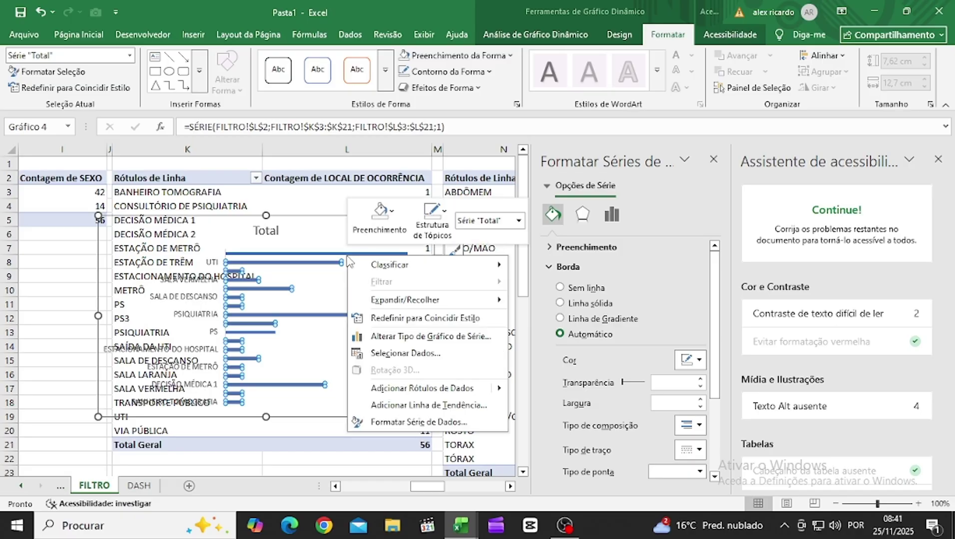
{"action": "left_click", "coordinate": [410, 388]}
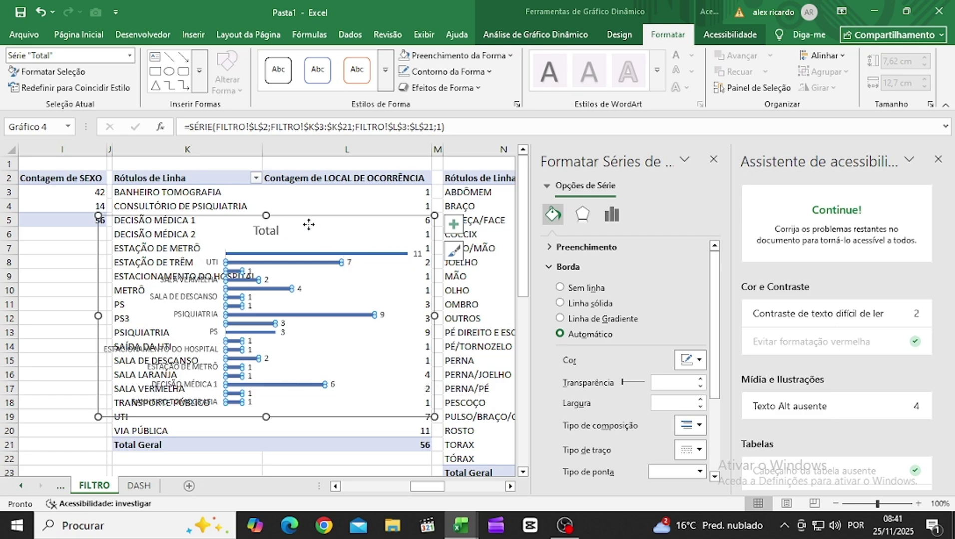
{"action": "left_click_drag", "start_coordinate": [308, 221], "coordinate": [255, 264]}
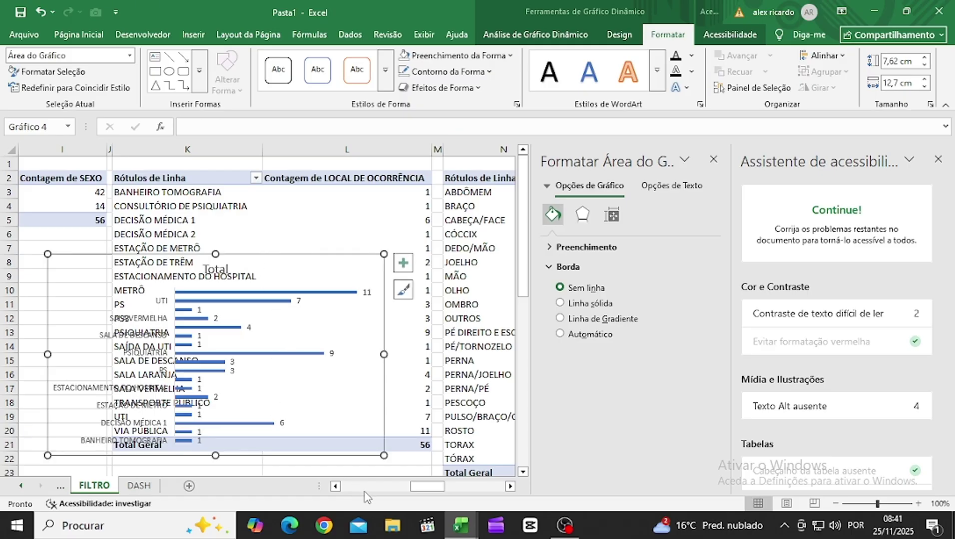
{"action": "left_click_drag", "start_coordinate": [434, 487], "coordinate": [414, 493]}
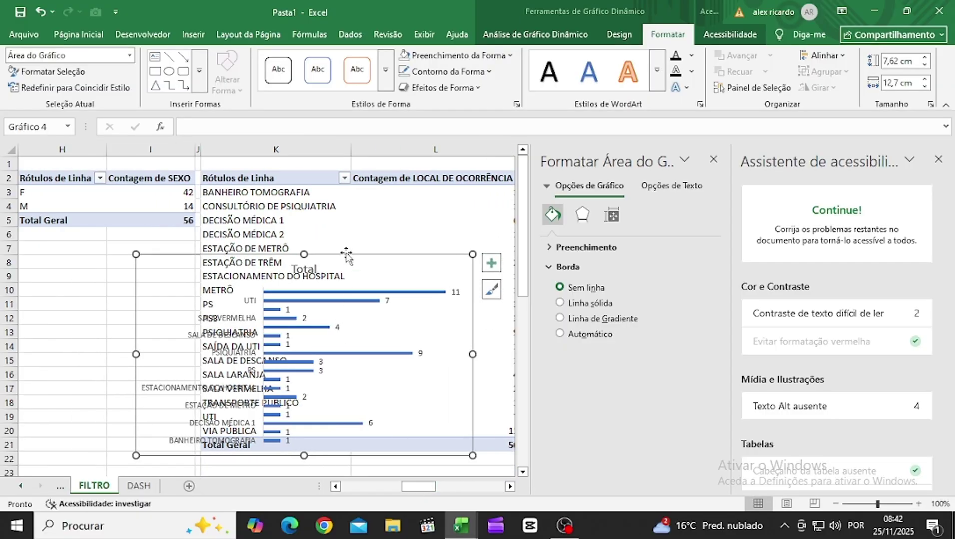
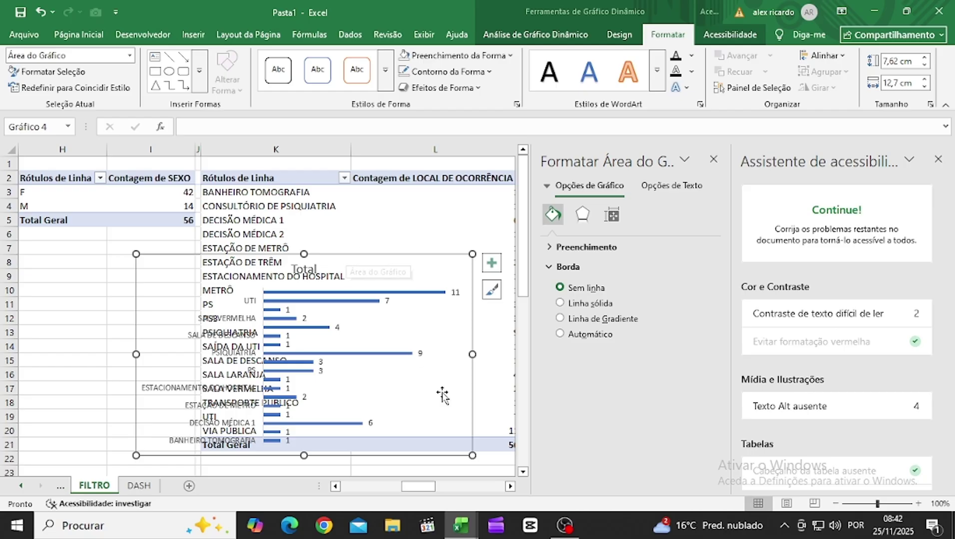
Step: Paste a copy of the bar chart at about cell H10 on FILTRO and close the accessibility assistant
{"action": "left_click", "coordinate": [57, 297]}
{"action": "key", "text": "ctrl+v"}
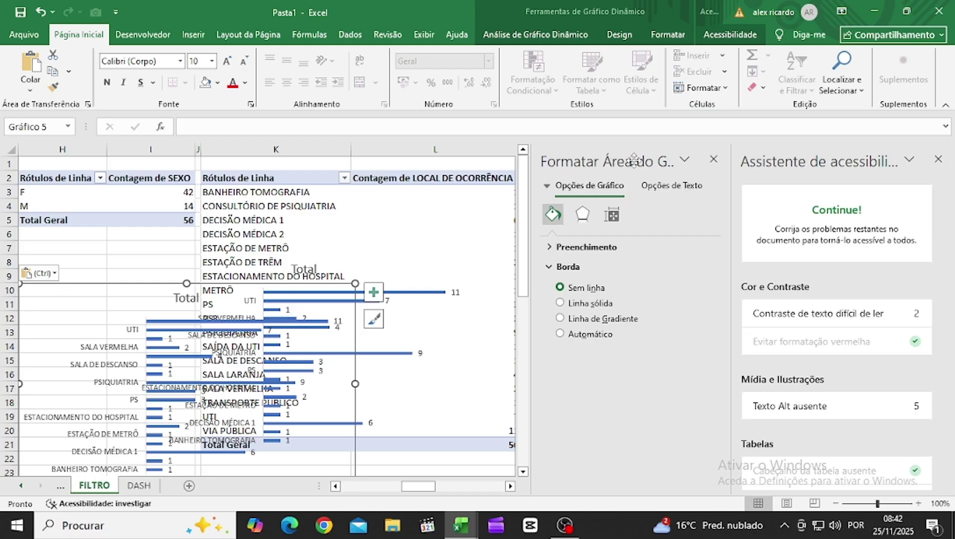
{"action": "left_click", "coordinate": [938, 159]}
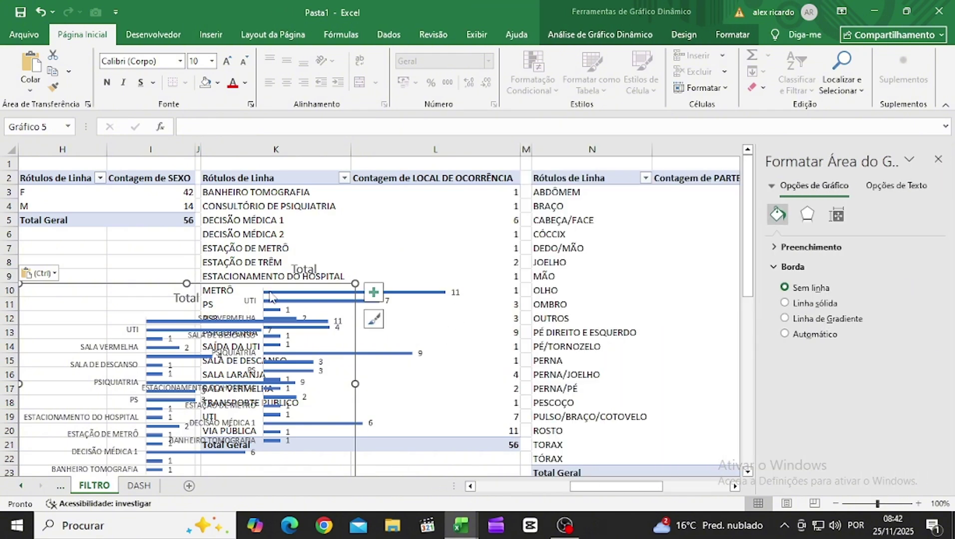
Step: Open the copied bar chart's data source settings and accept the range BASE!$A$1:$R$57
{"action": "left_click", "coordinate": [734, 36]}
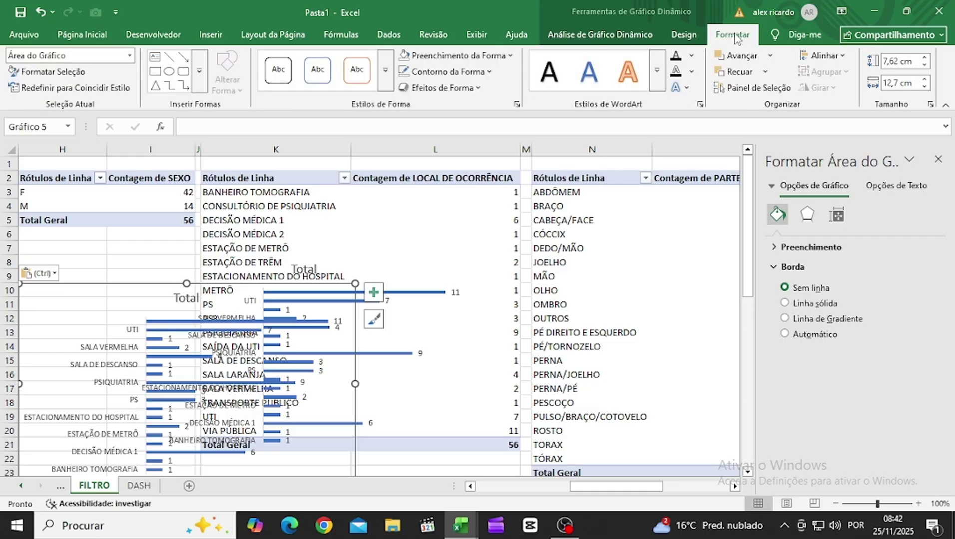
{"action": "left_click", "coordinate": [634, 38]}
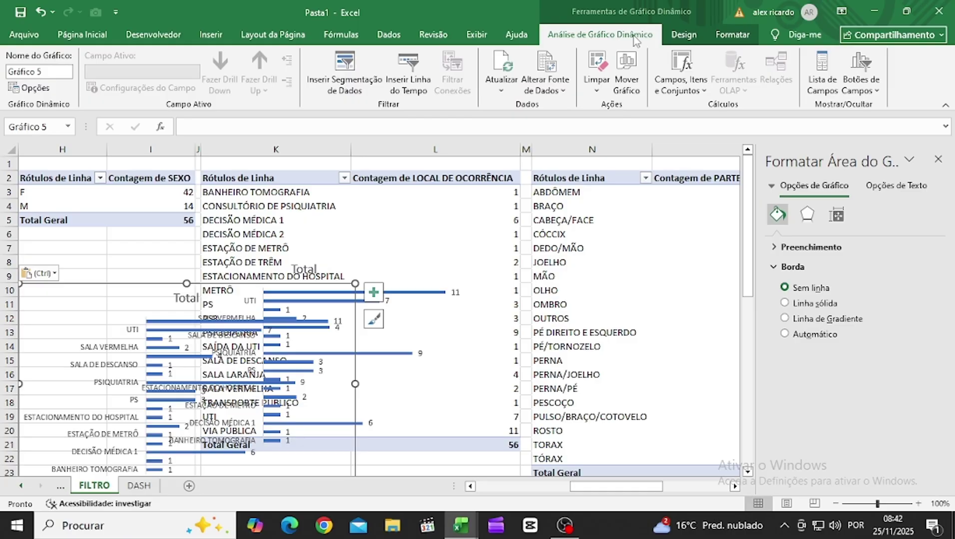
{"action": "left_click", "coordinate": [566, 93]}
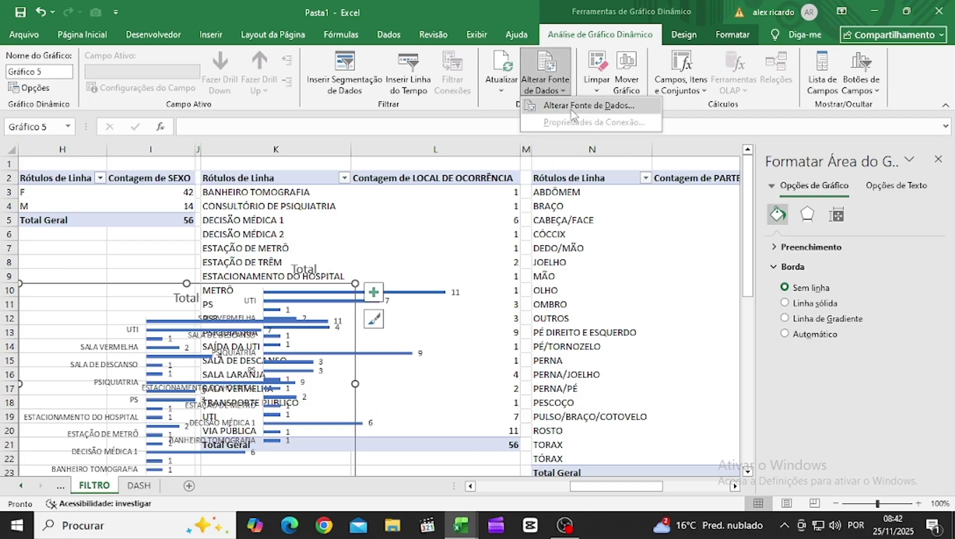
{"action": "left_click", "coordinate": [580, 106]}
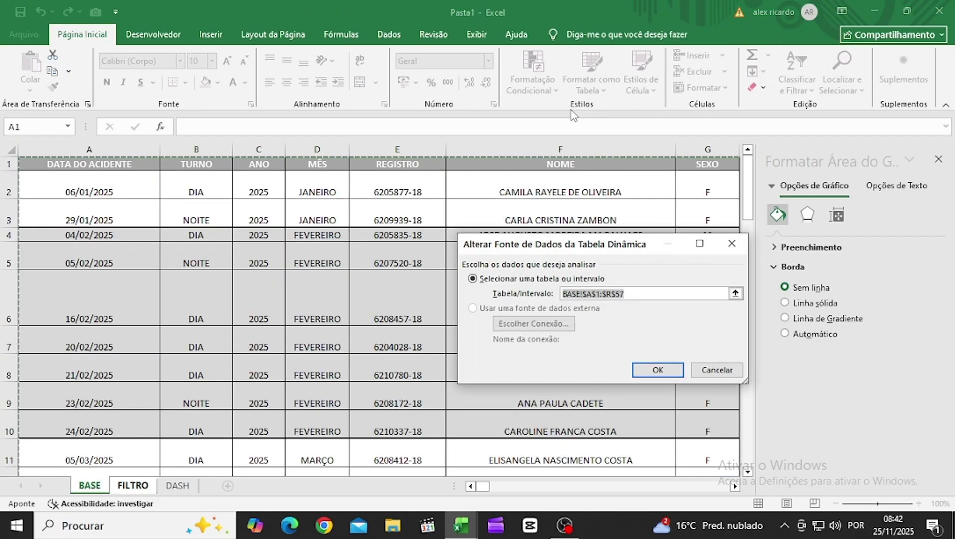
{"action": "left_click", "coordinate": [657, 371]}
Step: Check the DASH sheet, return to FILTRO and delete the original LOCAL DE OCORRÊNCIA bar chart behind the copy
{"action": "left_click", "coordinate": [187, 486]}
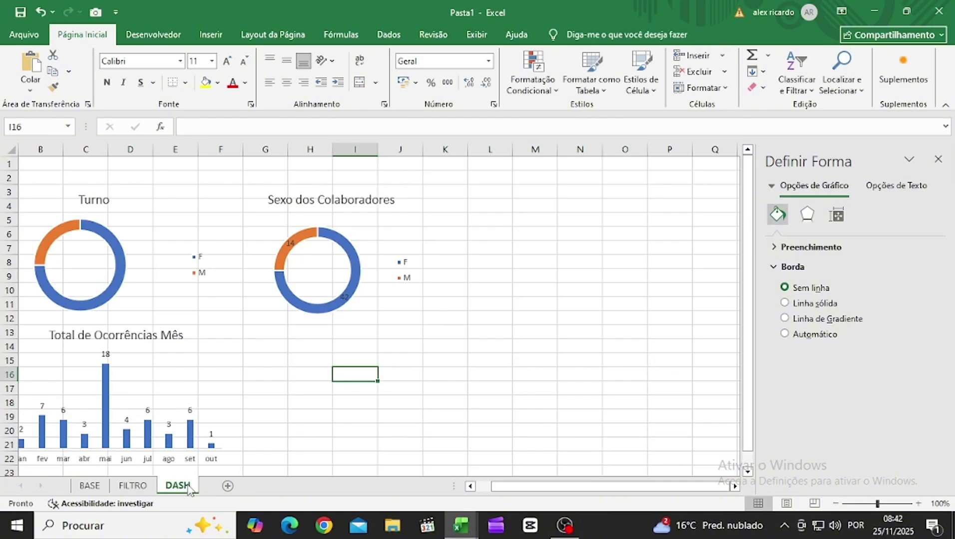
{"action": "left_click", "coordinate": [139, 491]}
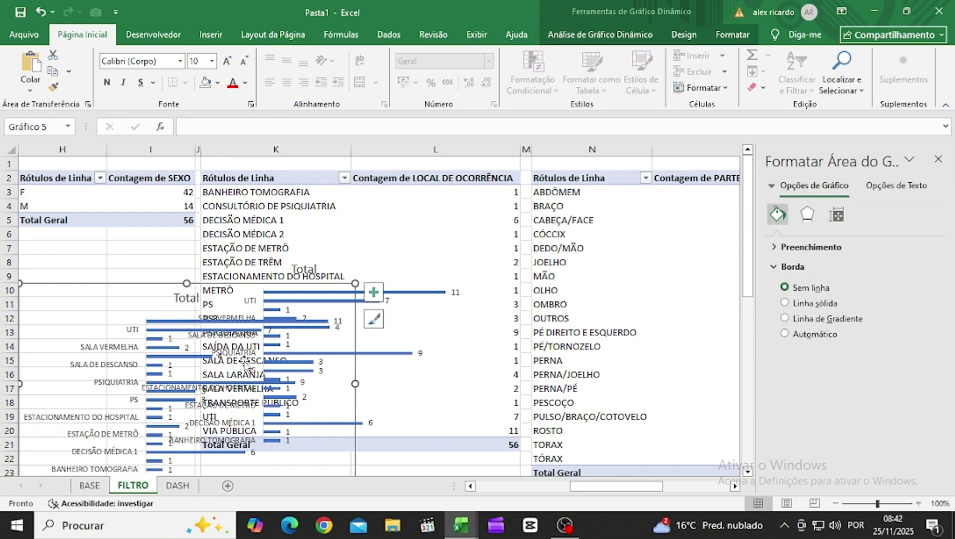
{"action": "left_click", "coordinate": [136, 292]}
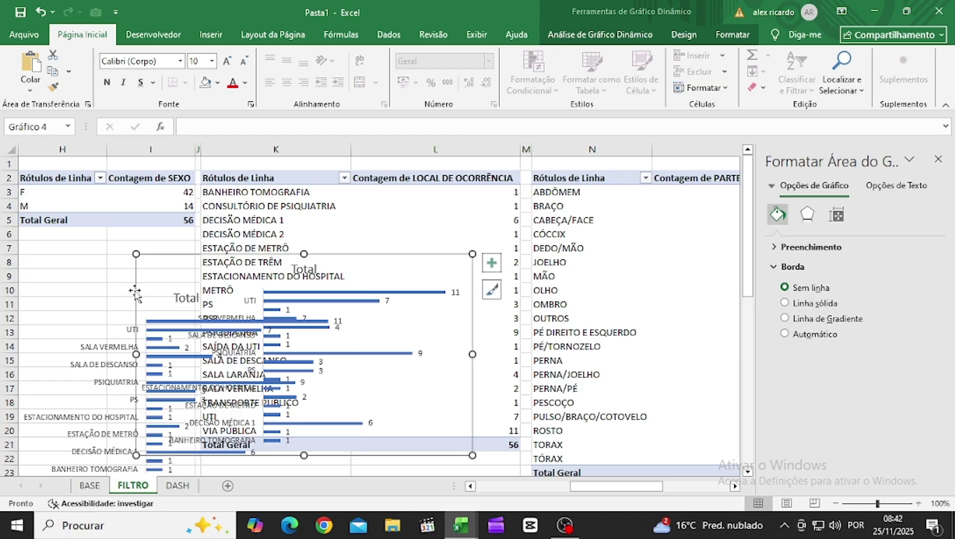
{"action": "left_click", "coordinate": [134, 291]}
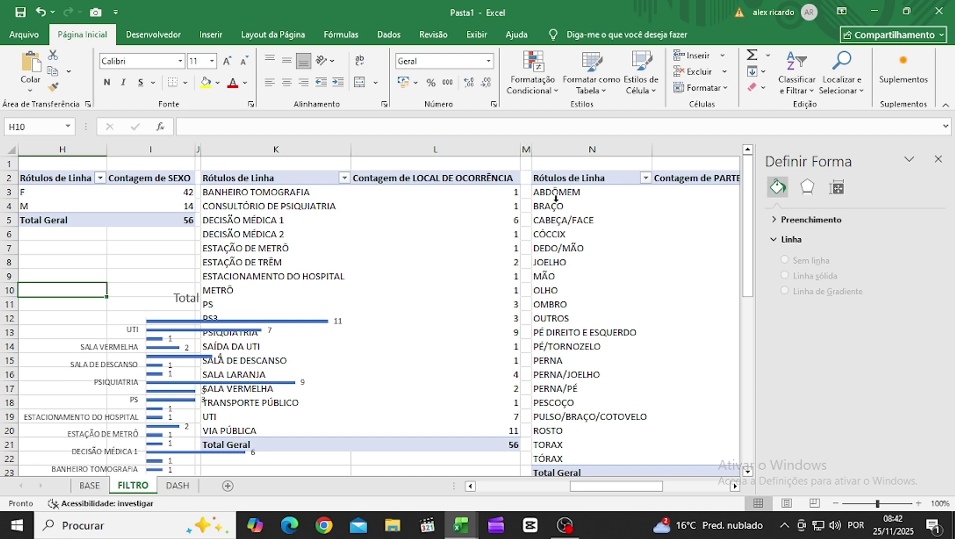
Step: Insert a 2-D clustered bar pivot chart from the PARTE DO CORPO ATINGIDA table on FILTRO and hide all its field buttons
{"action": "left_click", "coordinate": [555, 179]}
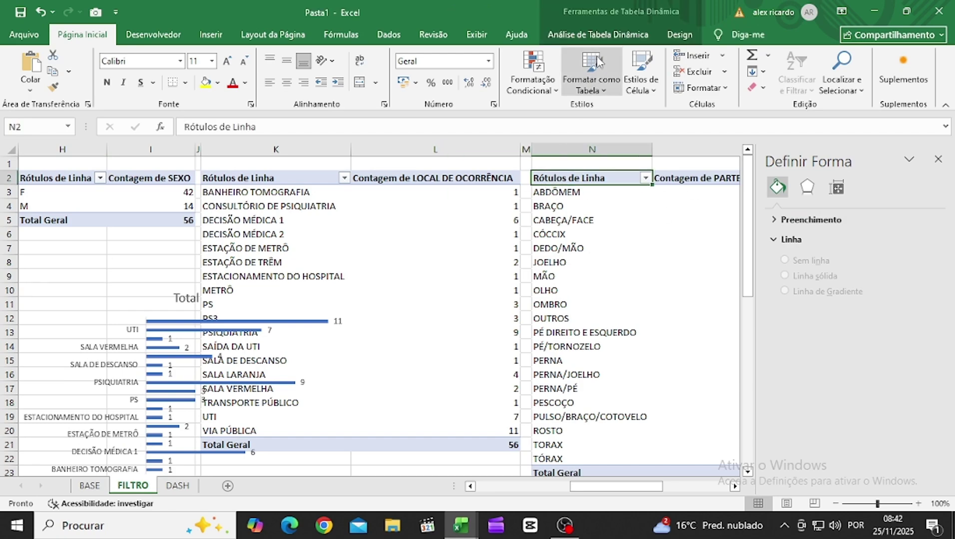
{"action": "left_click", "coordinate": [212, 35]}
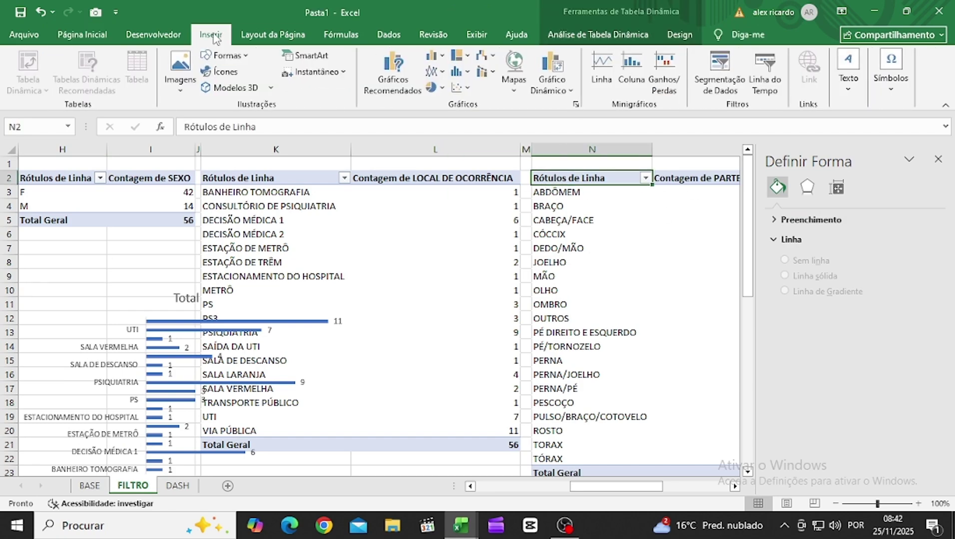
{"action": "left_click", "coordinate": [442, 59]}
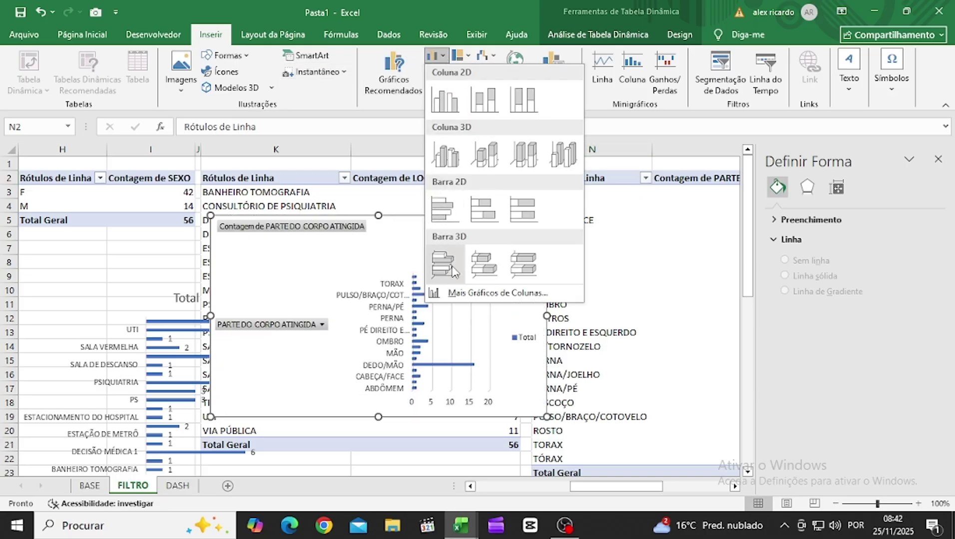
{"action": "left_click", "coordinate": [444, 207]}
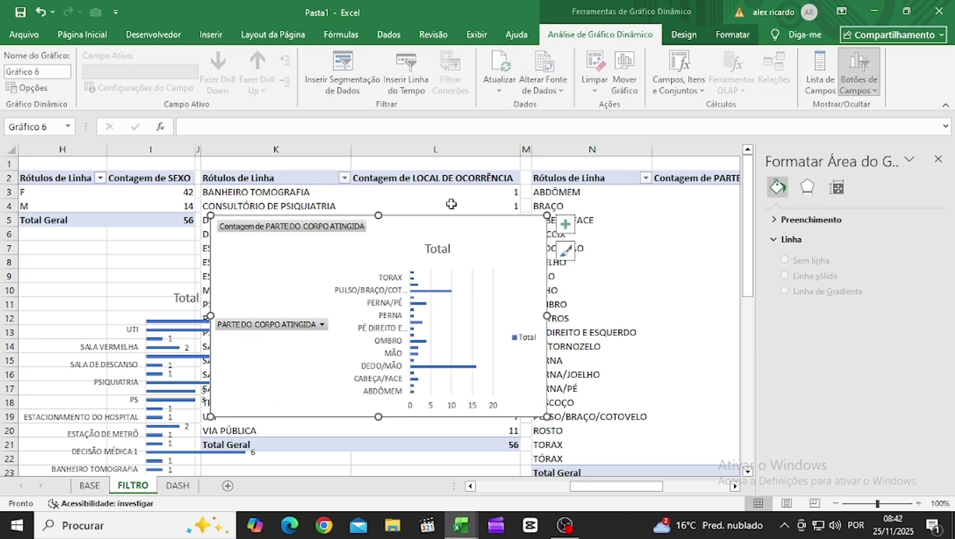
{"action": "left_click", "coordinate": [334, 229]}
{"action": "right_click", "coordinate": [334, 229]}
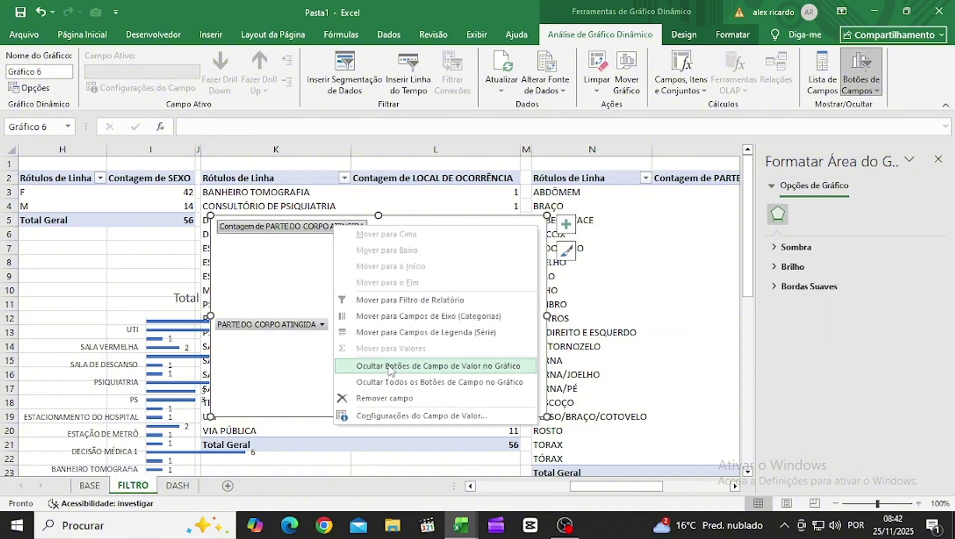
{"action": "left_click", "coordinate": [390, 382]}
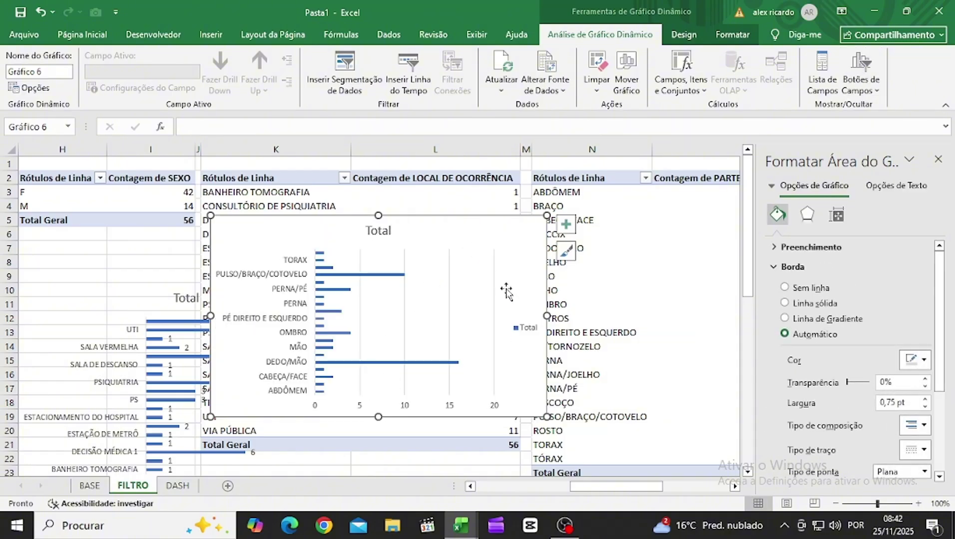
Step: Remove the legend, vertical gridlines and value axis from the PARTE DO CORPO ATINGIDA bar chart
{"action": "left_click", "coordinate": [528, 334]}
{"action": "key", "text": "Delete"}
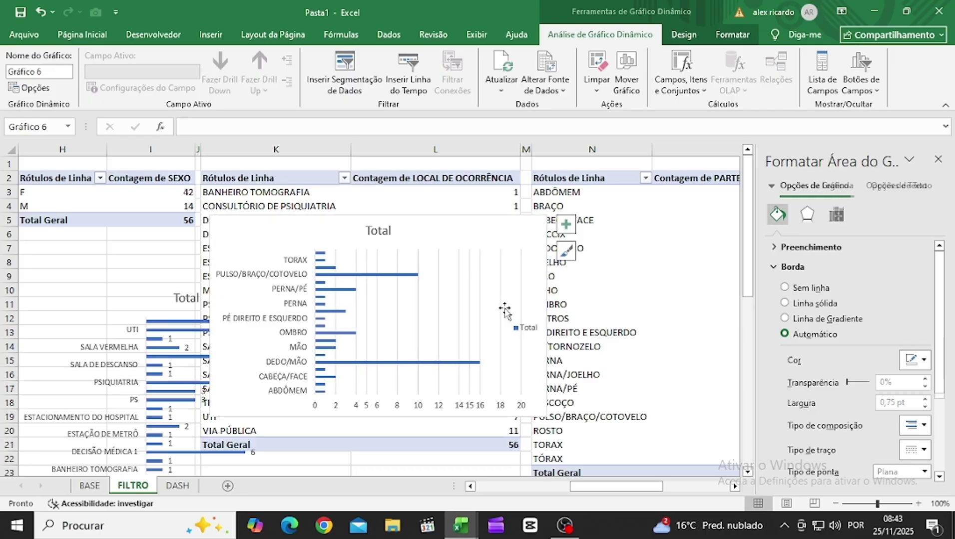
{"action": "left_click", "coordinate": [507, 322]}
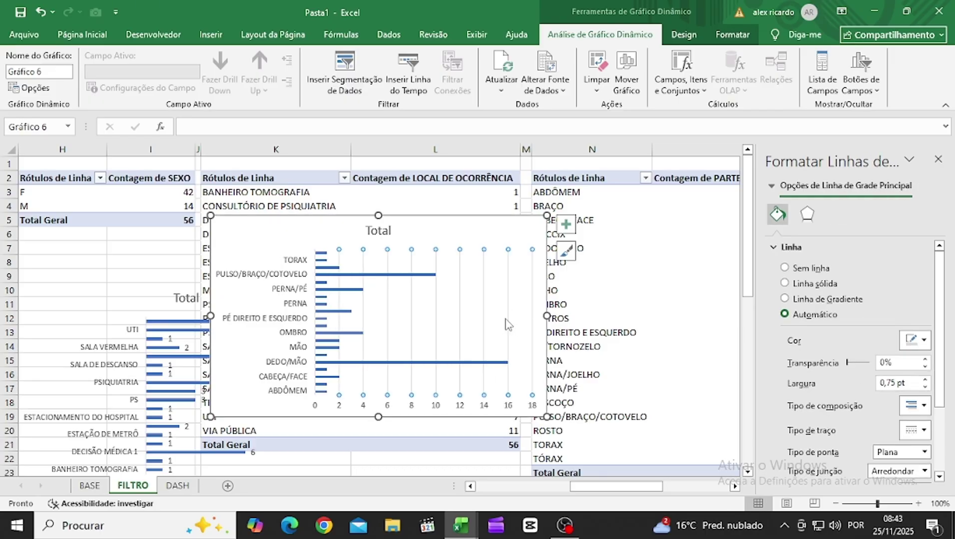
{"action": "key", "text": "Delete"}
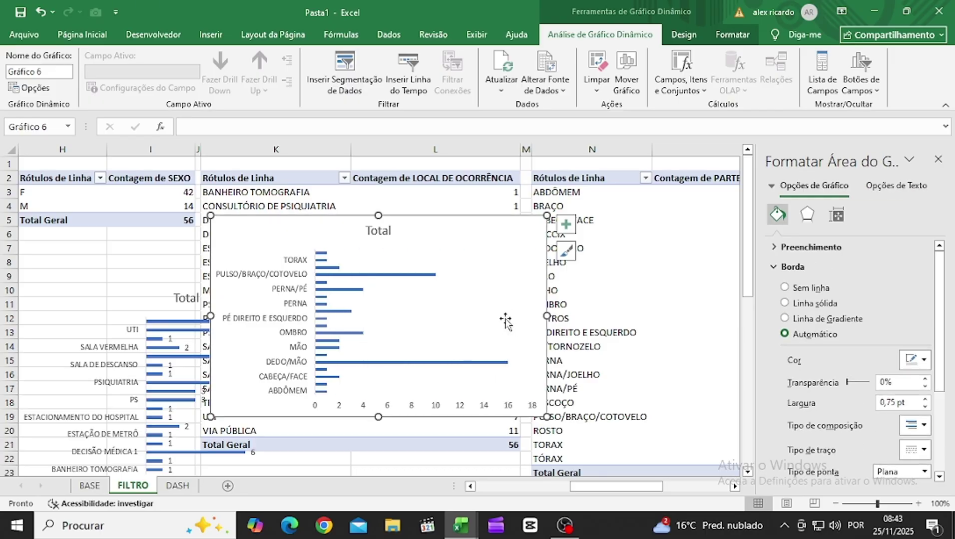
{"action": "left_click", "coordinate": [433, 405]}
{"action": "key", "text": "Delete"}
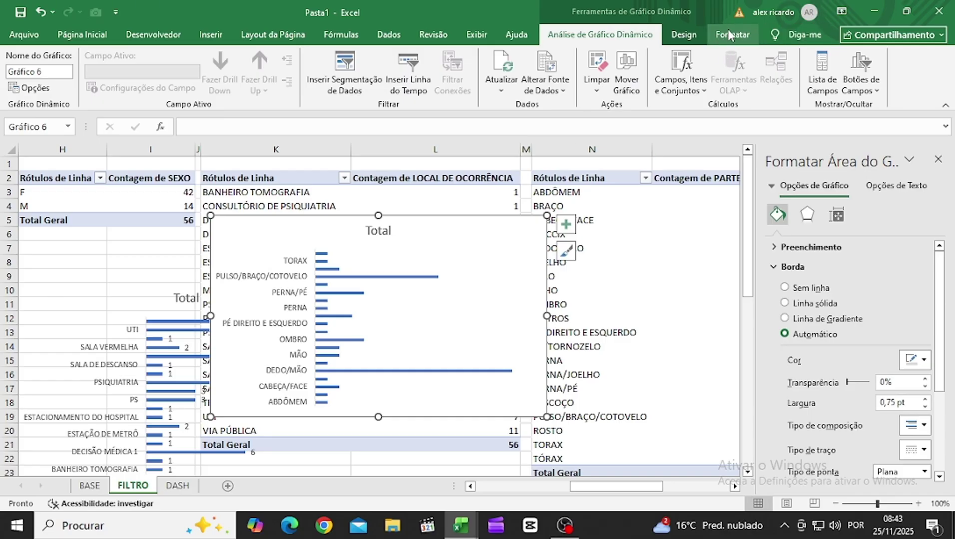
Step: Set the PARTE DO CORPO ATINGIDA chart area to no fill and no outline
{"action": "left_click", "coordinate": [731, 35]}
{"action": "left_click", "coordinate": [506, 58]}
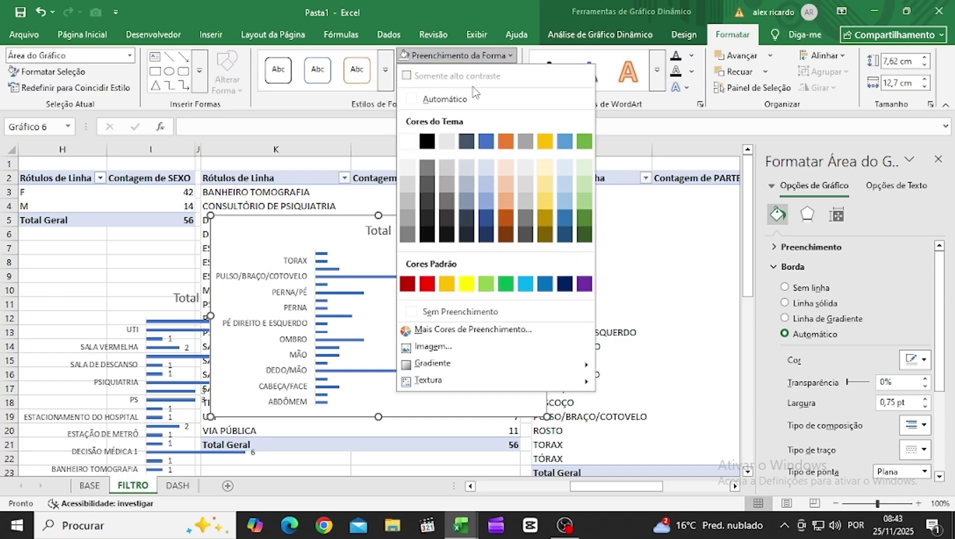
{"action": "left_click", "coordinate": [437, 313]}
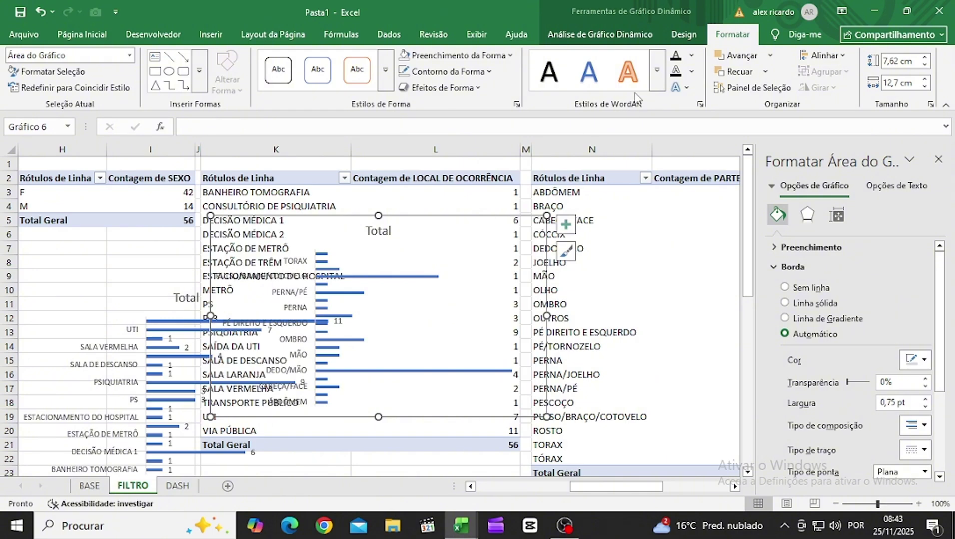
{"action": "left_click", "coordinate": [490, 75]}
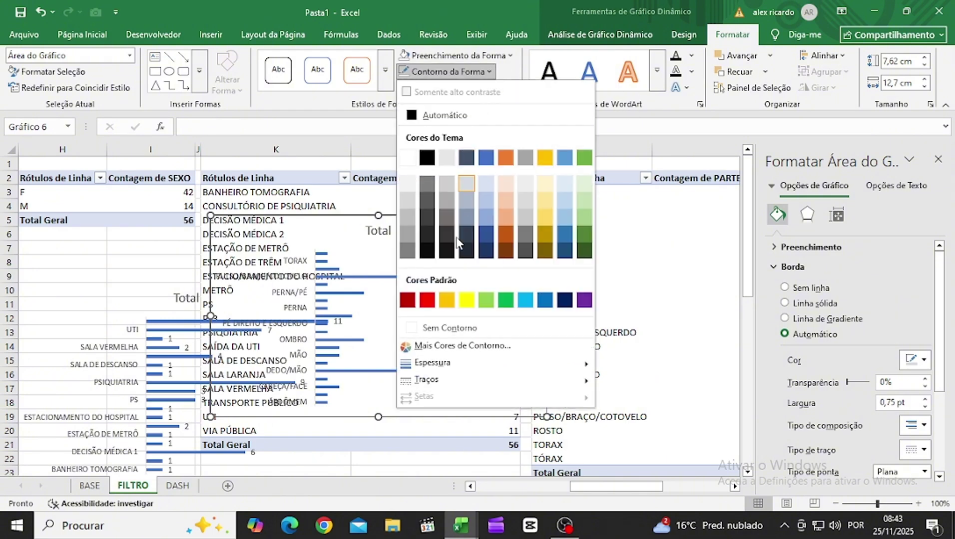
{"action": "left_click", "coordinate": [432, 327]}
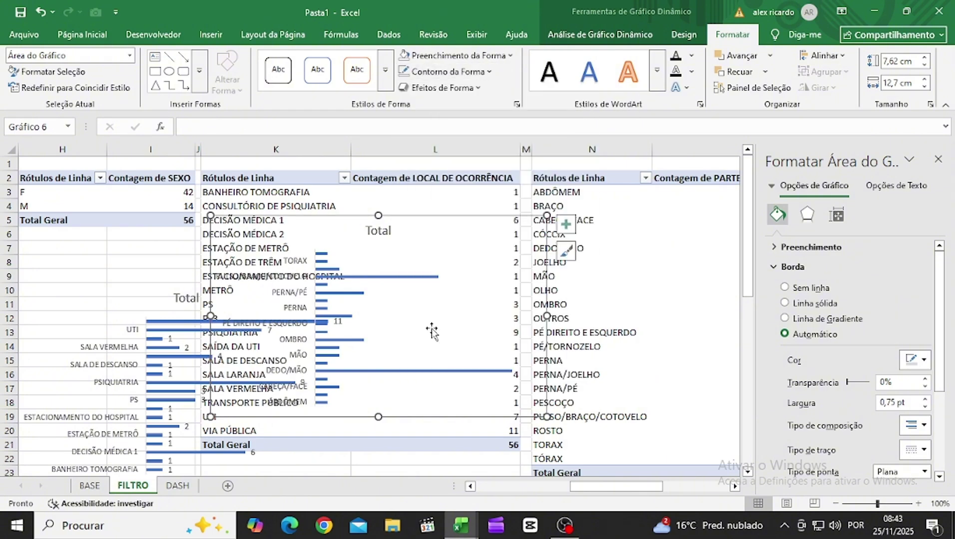
Step: Change the title of the PARTE DO CORPO ATINGIDA bar chart to "Parte do Corpo Atingida"
{"action": "left_click", "coordinate": [384, 231]}
{"action": "left_click", "coordinate": [389, 230]}
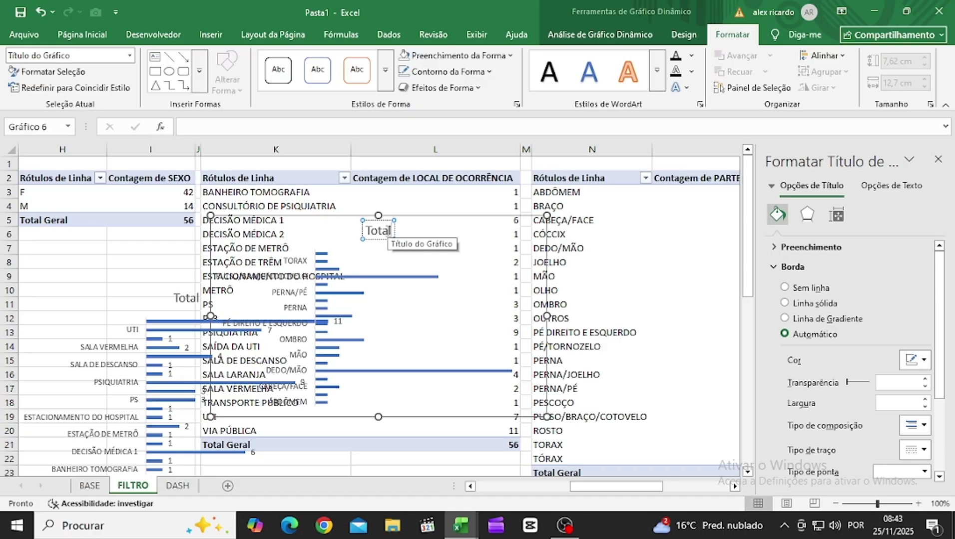
{"action": "key", "text": "BackSpace"}
{"action": "key", "text": "BackSpace"}
{"action": "key", "text": "BackSpace"}
{"action": "key", "text": "BackSpace"}
{"action": "key", "text": "BackSpace"}
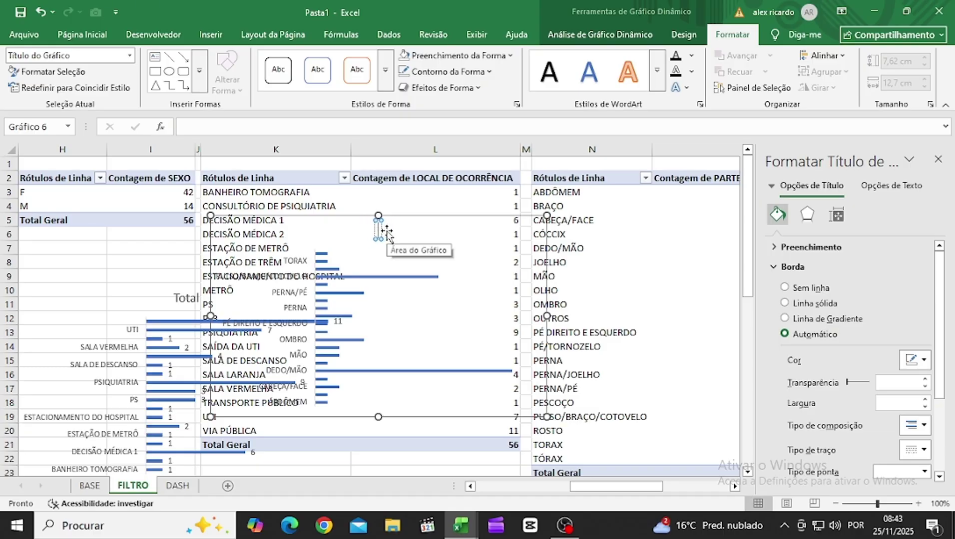
{"action": "type", "text": "Parte"}
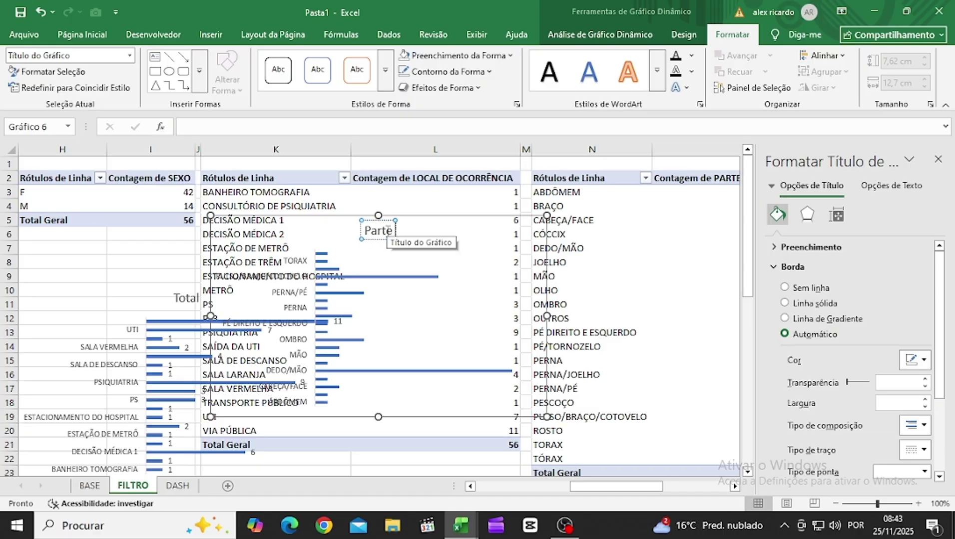
{"action": "type", "text": " do Cor"}
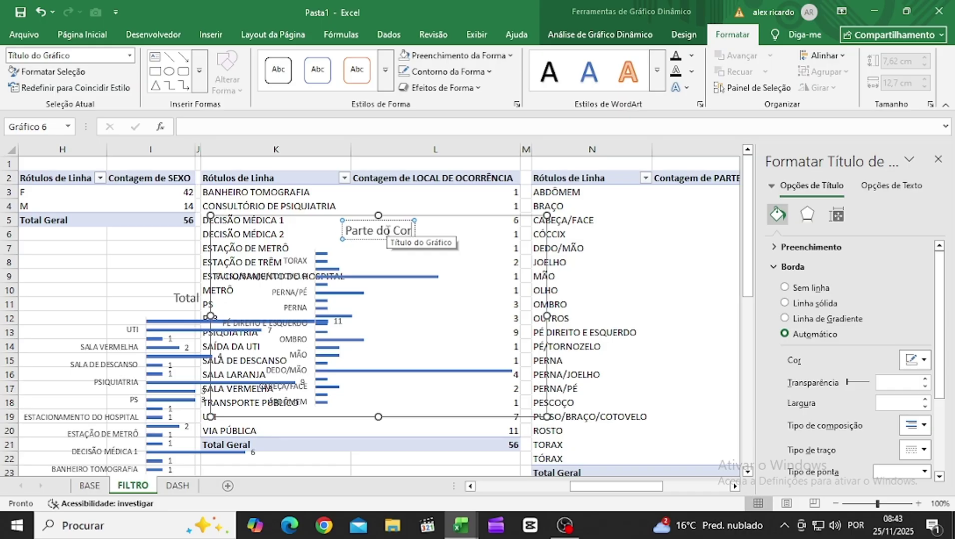
{"action": "type", "text": "po Atingida"}
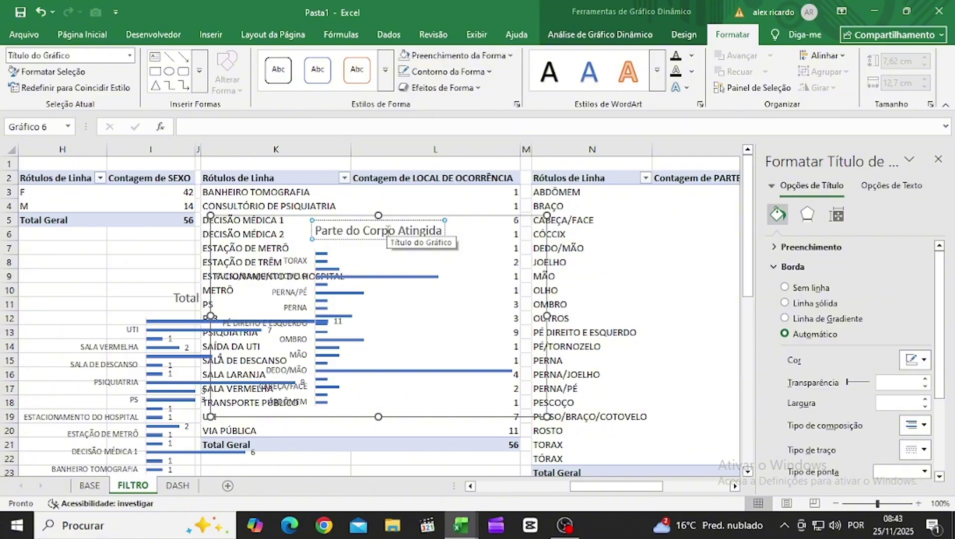
Step: Change the title of the other bar chart, showing the occurrence locations, to "Local de Ocorrência"
{"action": "left_click", "coordinate": [193, 299]}
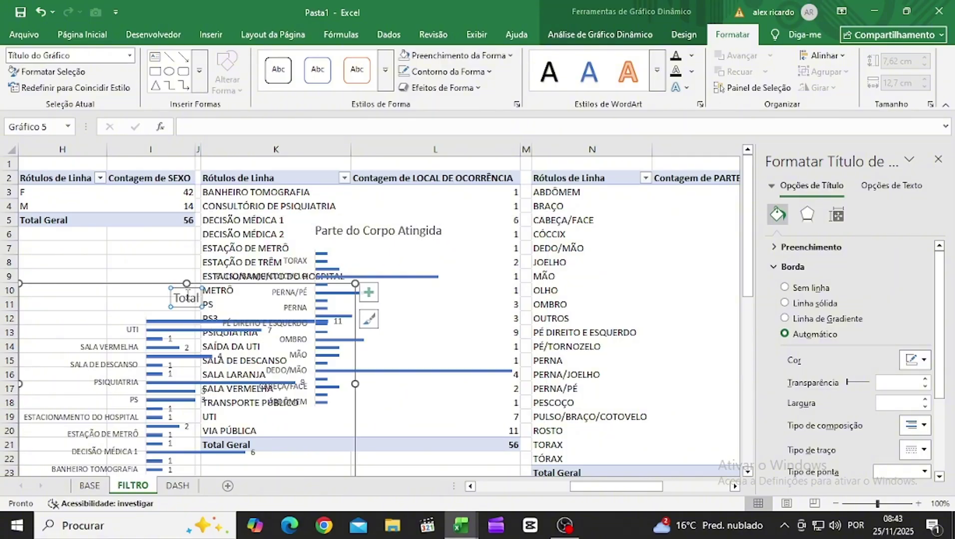
{"action": "left_click", "coordinate": [197, 298]}
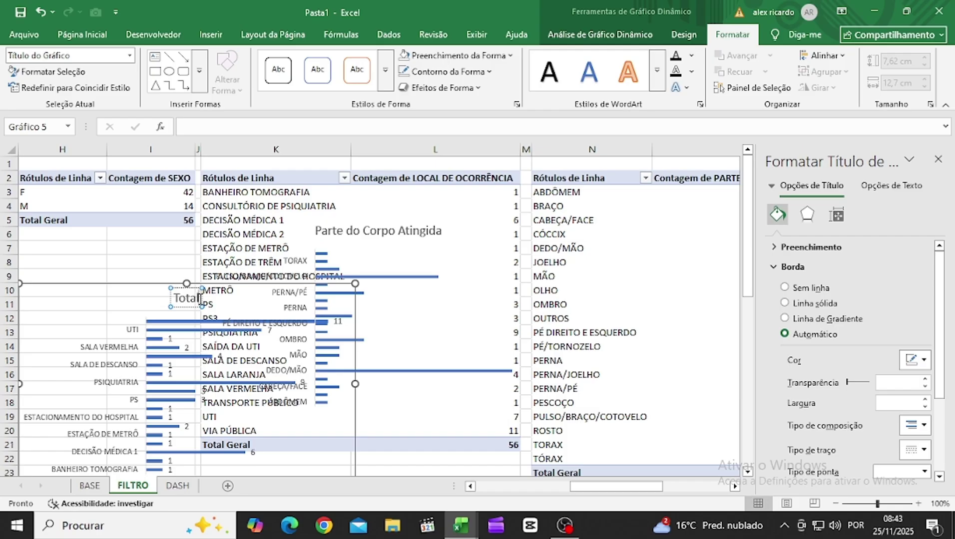
{"action": "double_click", "coordinate": [190, 298]}
{"action": "key", "text": "BackSpace"}
{"action": "type", "text": "Lo"}
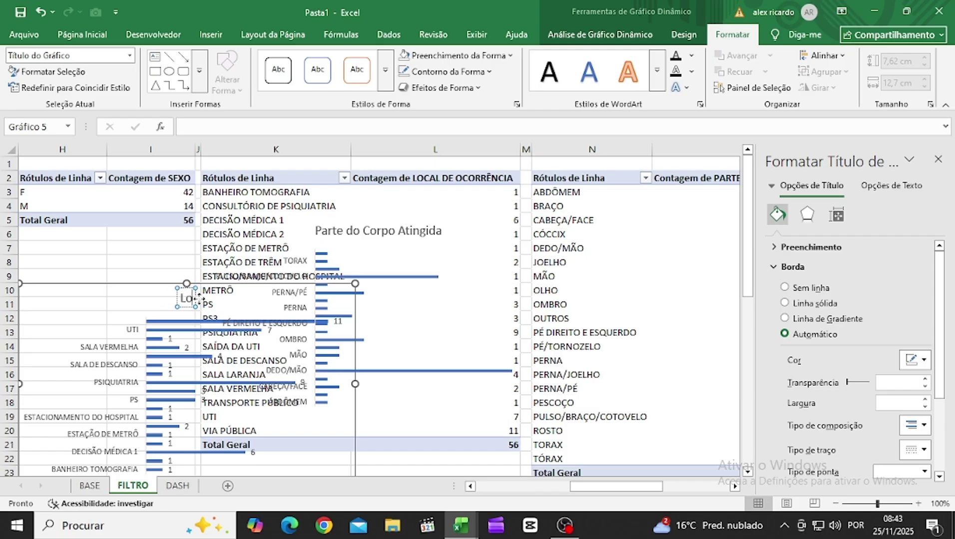
{"action": "type", "text": "calk de Ocorrência"}
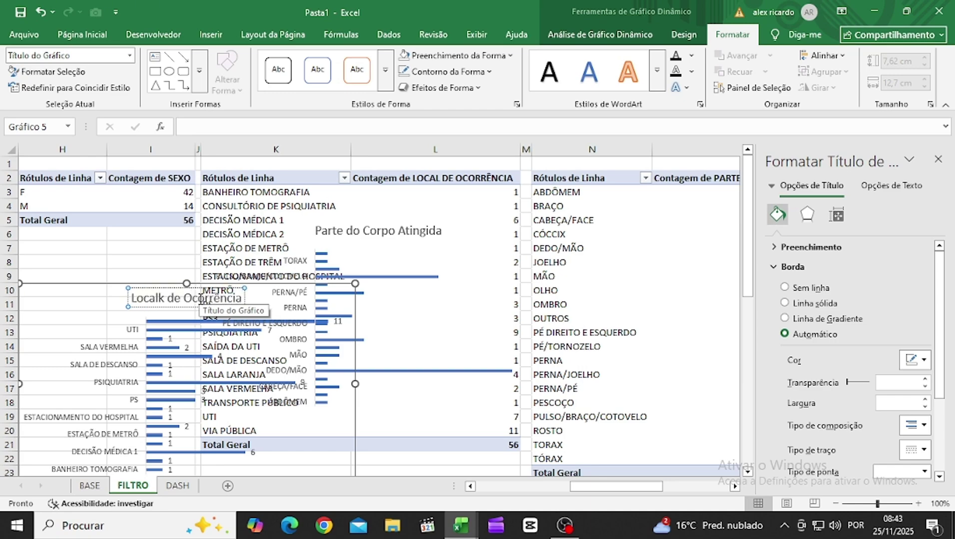
{"action": "left_click", "coordinate": [106, 303]}
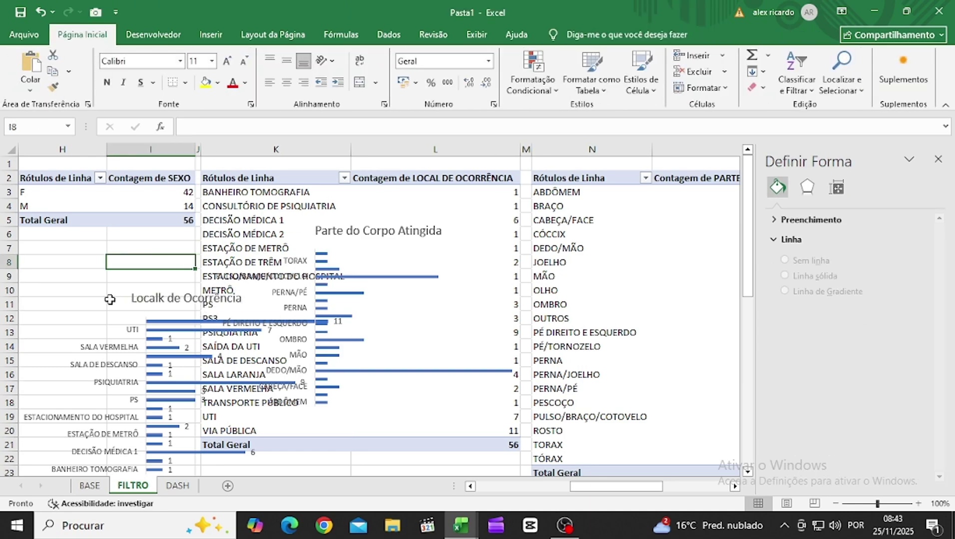
{"action": "left_click", "coordinate": [166, 299]}
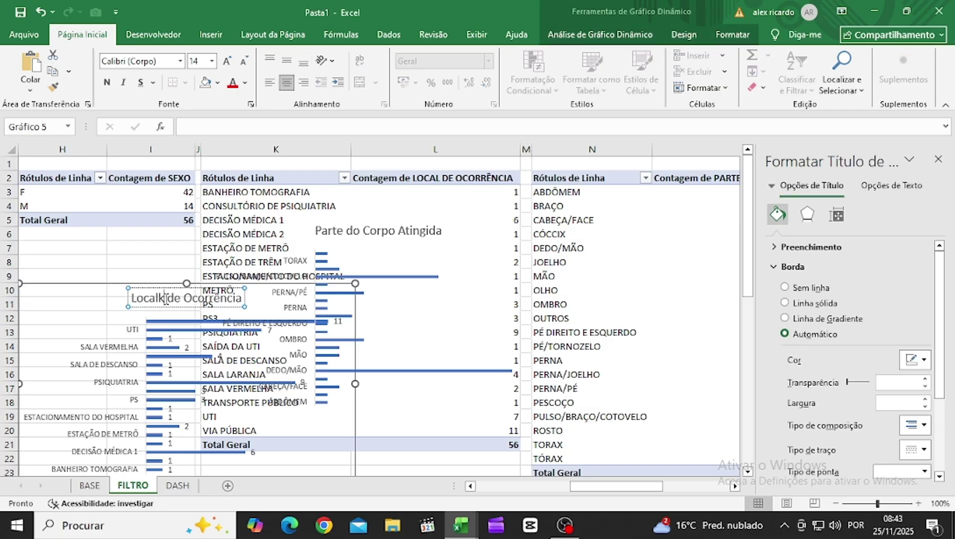
{"action": "key", "text": "BackSpace"}
{"action": "left_click", "coordinate": [148, 260]}
{"action": "left_click", "coordinate": [100, 294]}
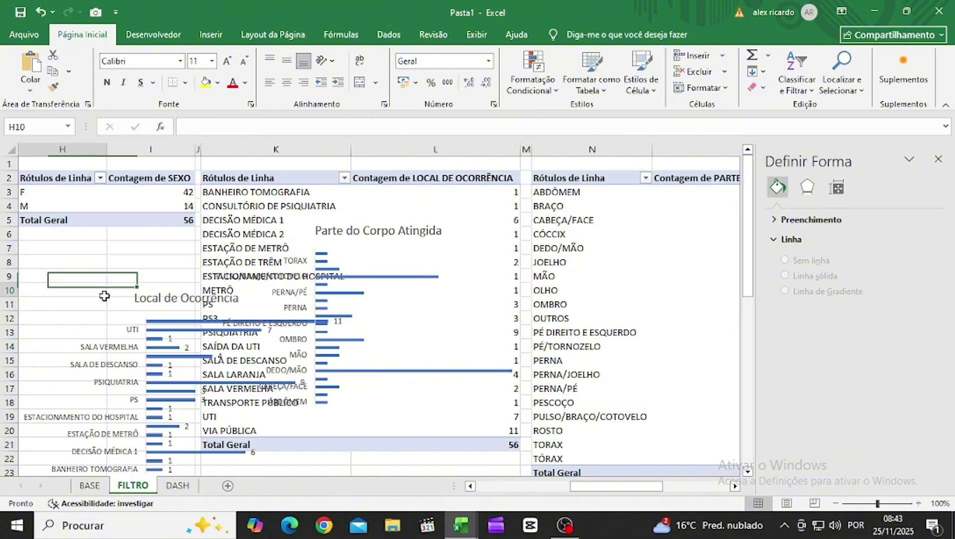
Step: Cut the Local de Ocorrência and Parte do Corpo Atingida charts together from FILTRO and paste them on DASH beyond the existing charts
{"action": "left_click", "coordinate": [131, 314]}
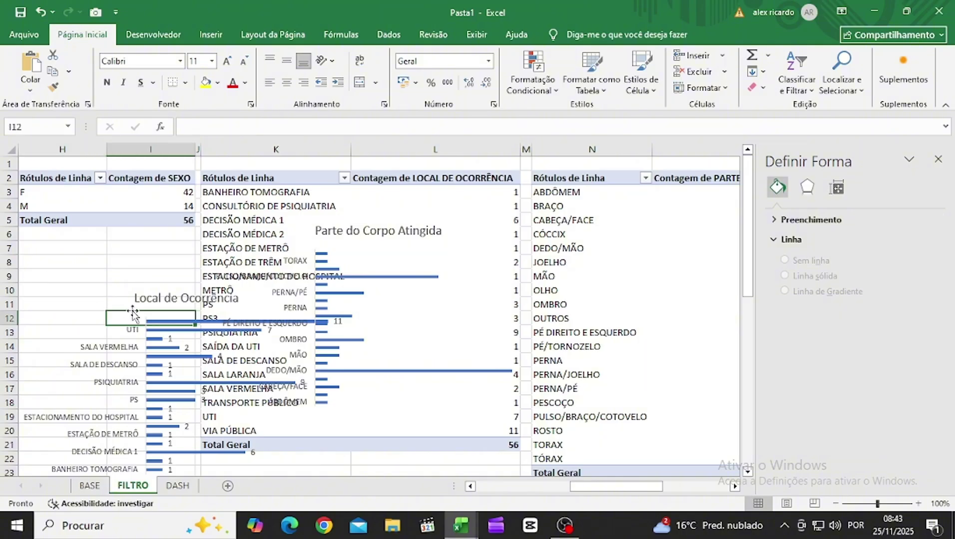
{"action": "left_click", "coordinate": [150, 306]}
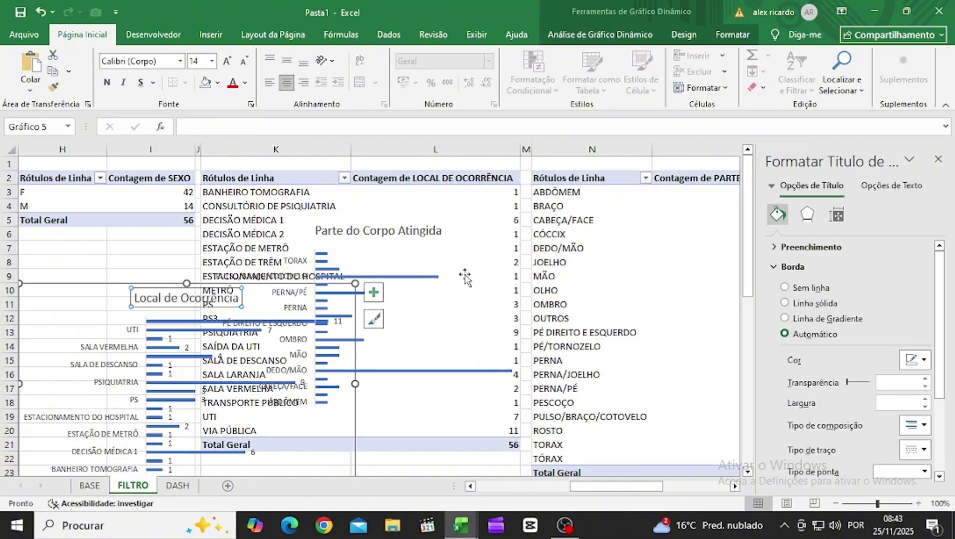
{"action": "left_click", "coordinate": [435, 316]}
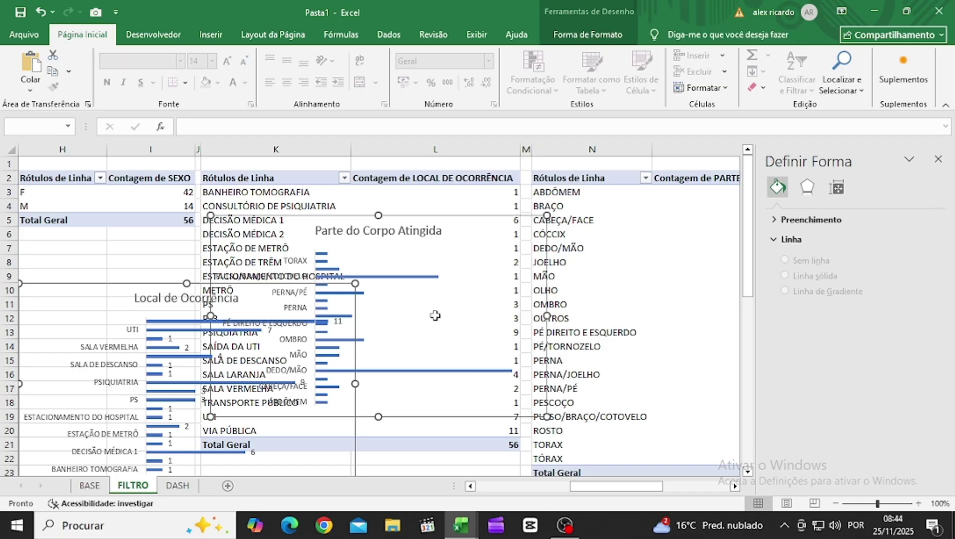
{"action": "key", "text": "ctrl+x"}
{"action": "left_click", "coordinate": [178, 486]}
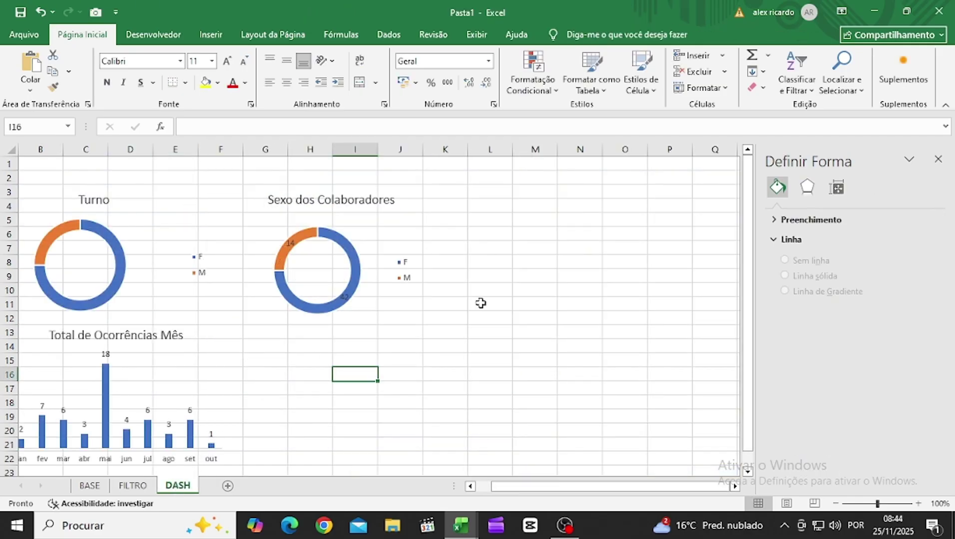
{"action": "left_click", "coordinate": [511, 295]}
{"action": "key", "text": "ctrl+v"}
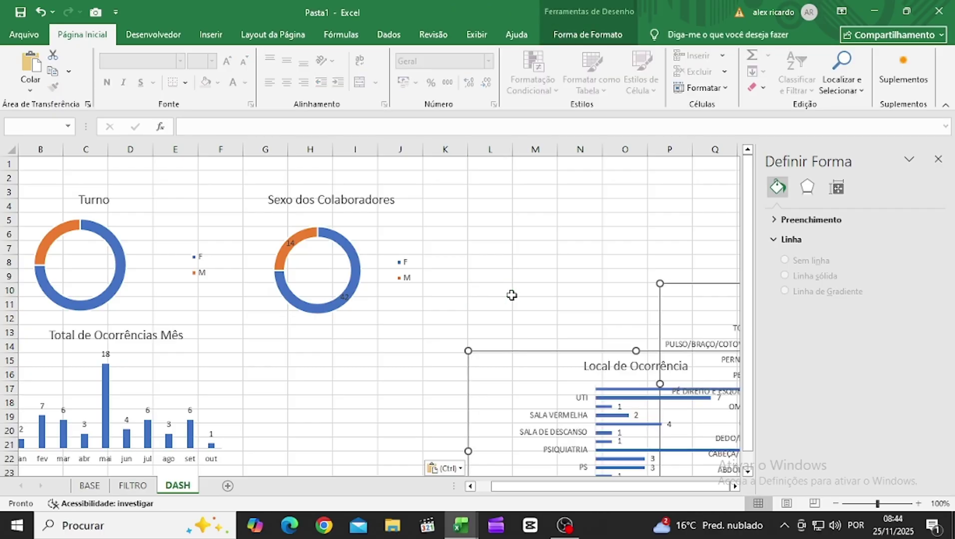
Step: Narrow the Local de Ocorrência chart on DASH and place it beside Sexo dos Colaboradores, covering about K2 to P16
{"action": "left_click", "coordinate": [545, 295]}
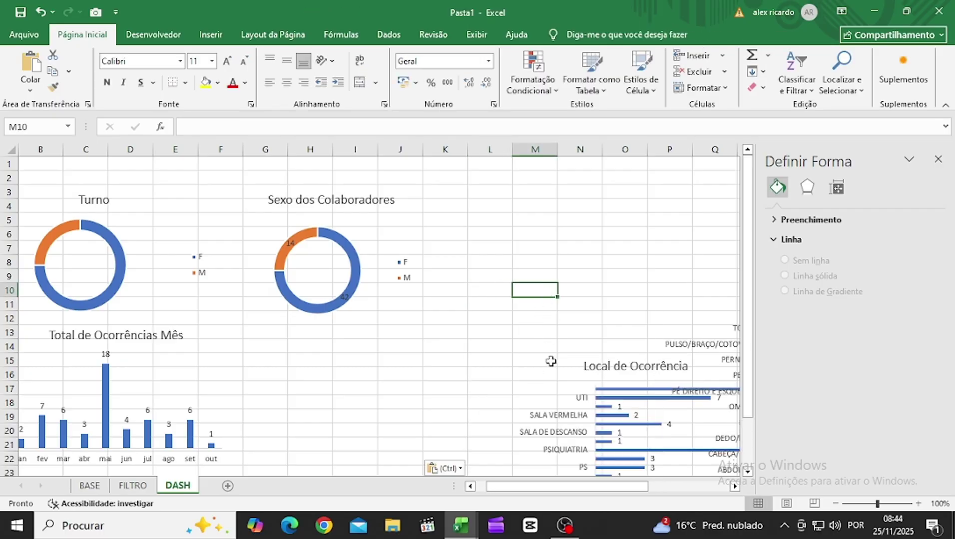
{"action": "left_click", "coordinate": [563, 378]}
{"action": "left_click", "coordinate": [655, 387]}
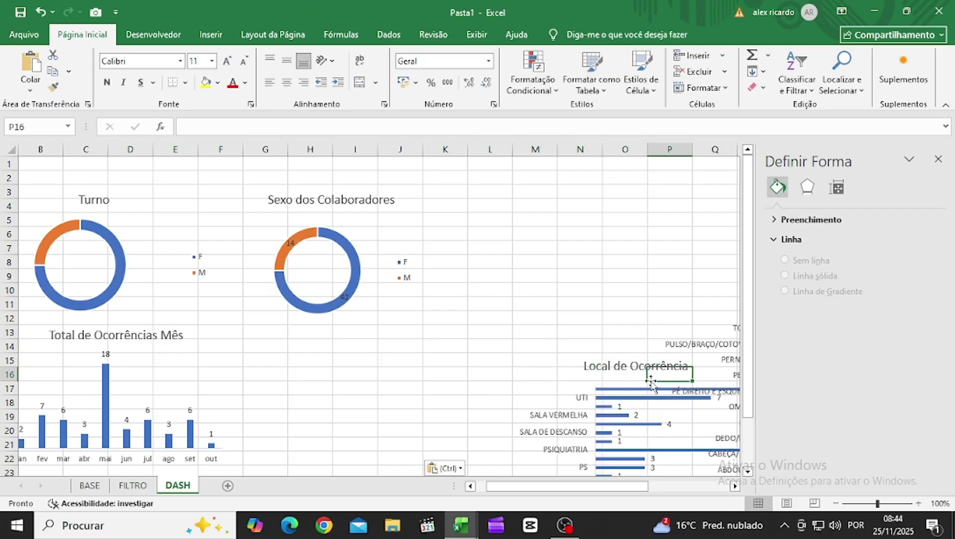
{"action": "left_click", "coordinate": [604, 372]}
{"action": "left_click_drag", "start_coordinate": [542, 352], "coordinate": [423, 185]}
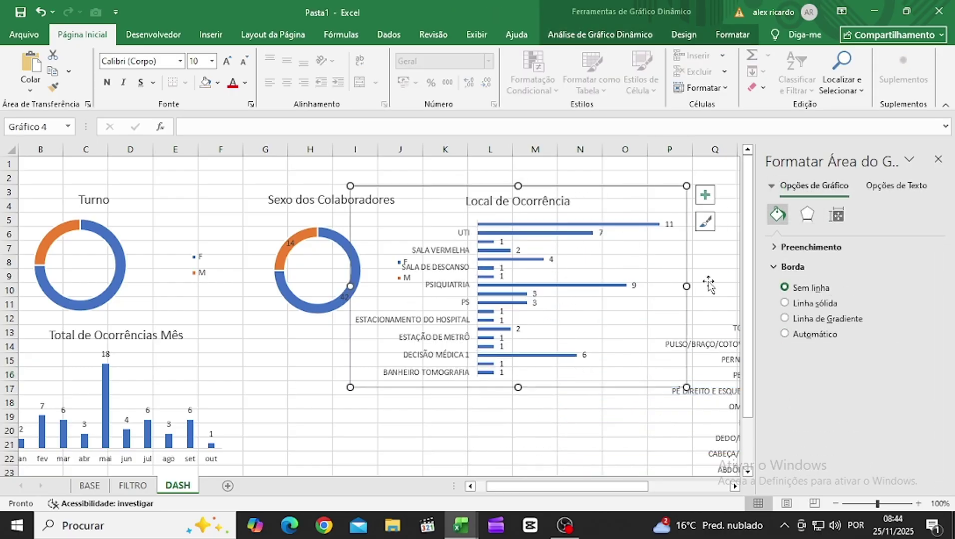
{"action": "left_click_drag", "start_coordinate": [687, 286], "coordinate": [577, 288]}
{"action": "left_click_drag", "start_coordinate": [483, 190], "coordinate": [558, 185]}
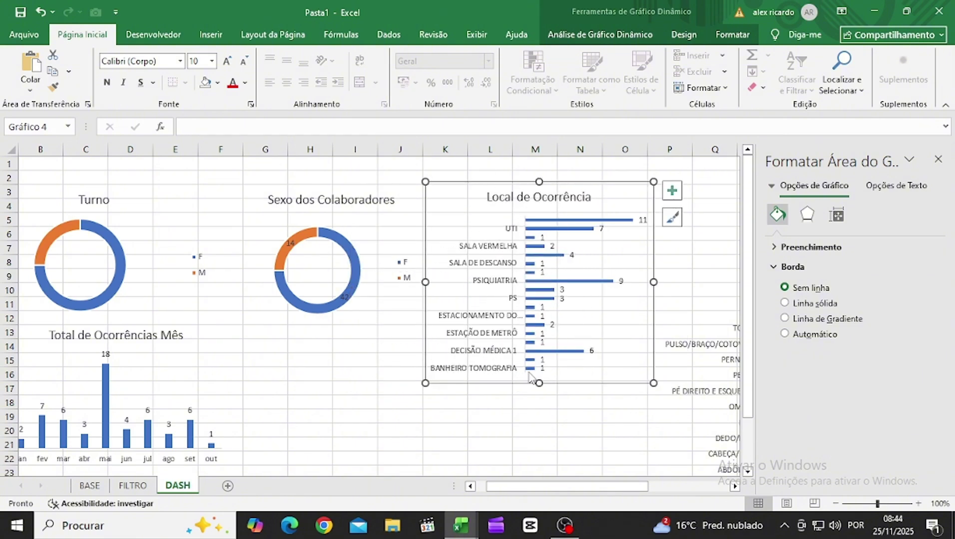
Step: Move the Parte do Corpo Atingida chart beside Local de Ocorrência on DASH and narrow it, covering about P2 to U16
{"action": "left_click_drag", "start_coordinate": [594, 487], "coordinate": [675, 487]}
{"action": "left_click", "coordinate": [536, 332]}
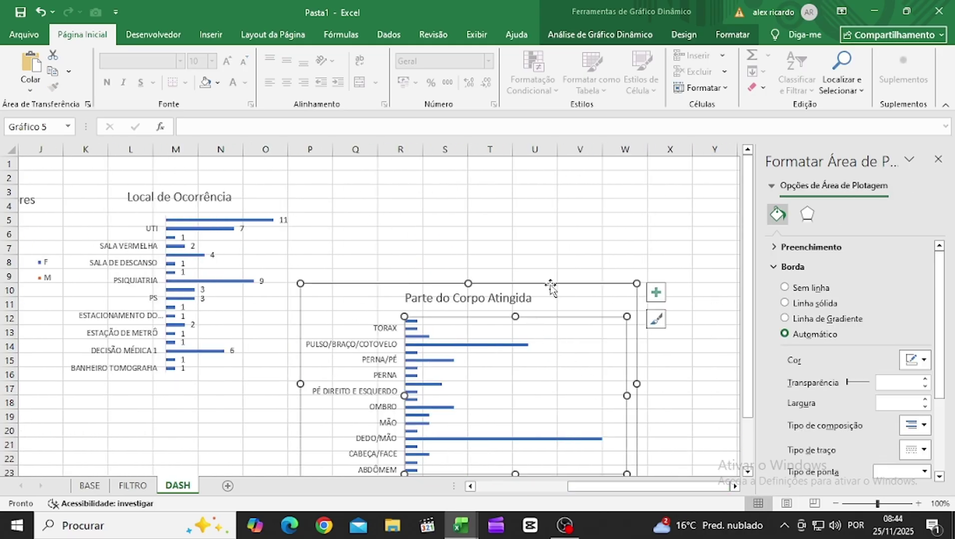
{"action": "left_click_drag", "start_coordinate": [550, 283], "coordinate": [548, 187]}
{"action": "left_click_drag", "start_coordinate": [634, 284], "coordinate": [549, 284]}
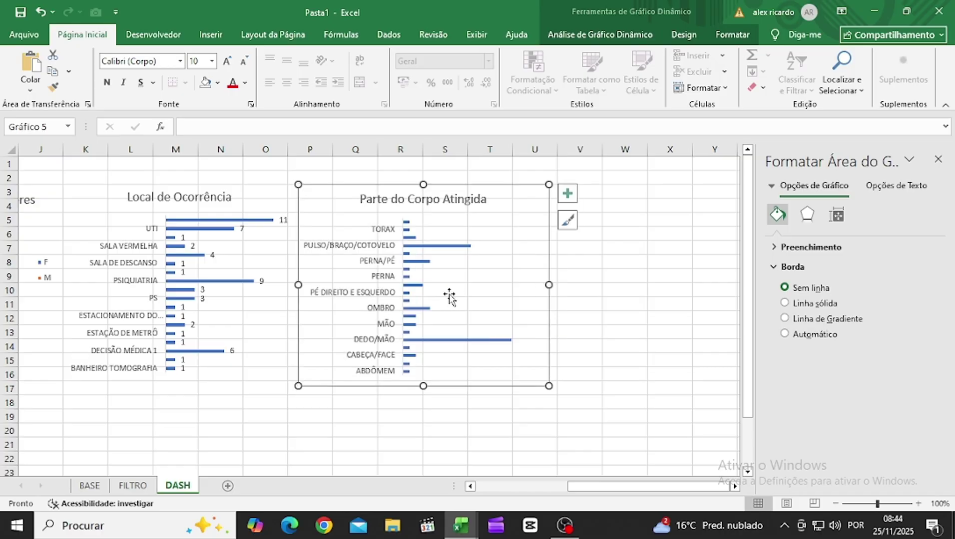
Step: Add data labels to the bars of the Parte do Corpo Atingida chart
{"action": "left_click", "coordinate": [453, 246]}
{"action": "right_click", "coordinate": [453, 248]}
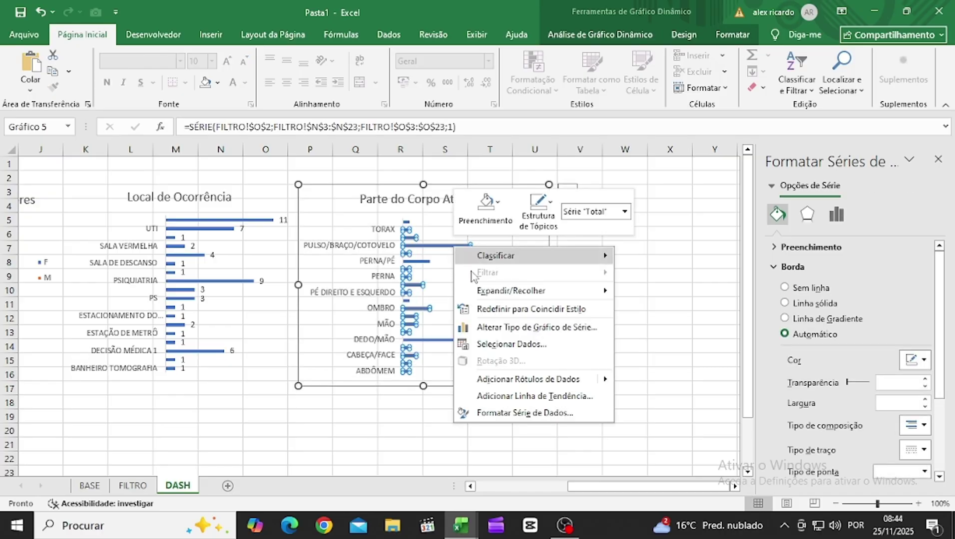
{"action": "left_click", "coordinate": [522, 381]}
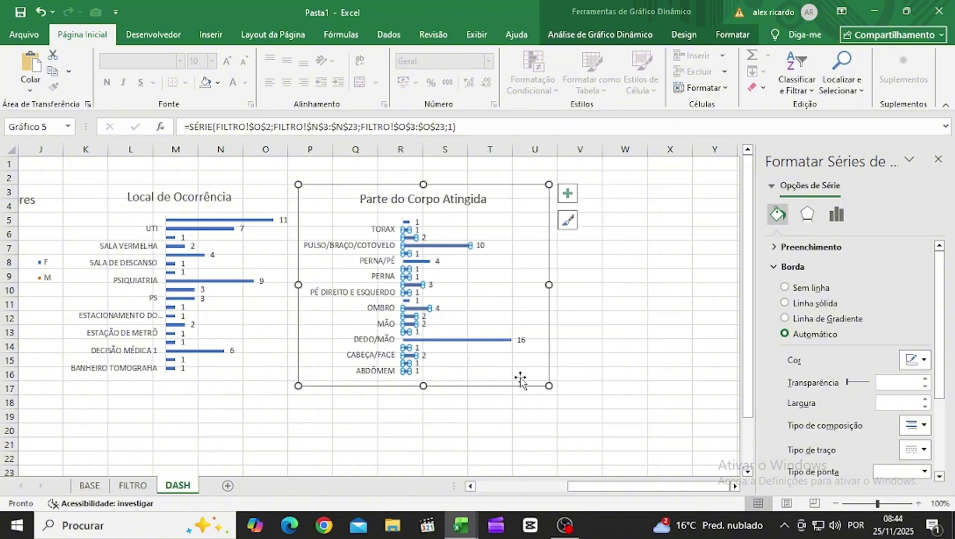
{"action": "left_click", "coordinate": [623, 303]}
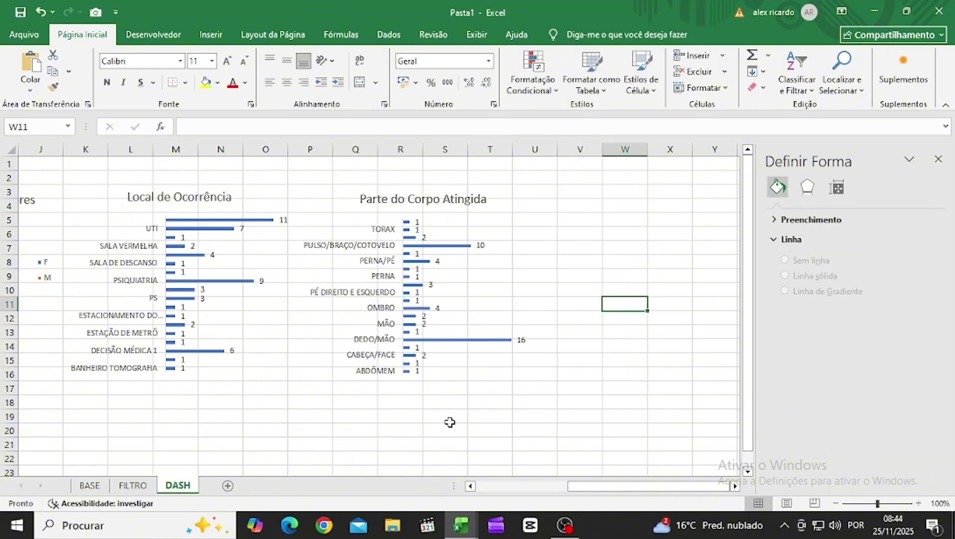
Step: Compare the charts placed on DASH with the finished DASHBOARD ACIDENTES workbook to see which ones are missing
{"action": "left_click_drag", "start_coordinate": [595, 486], "coordinate": [493, 486]}
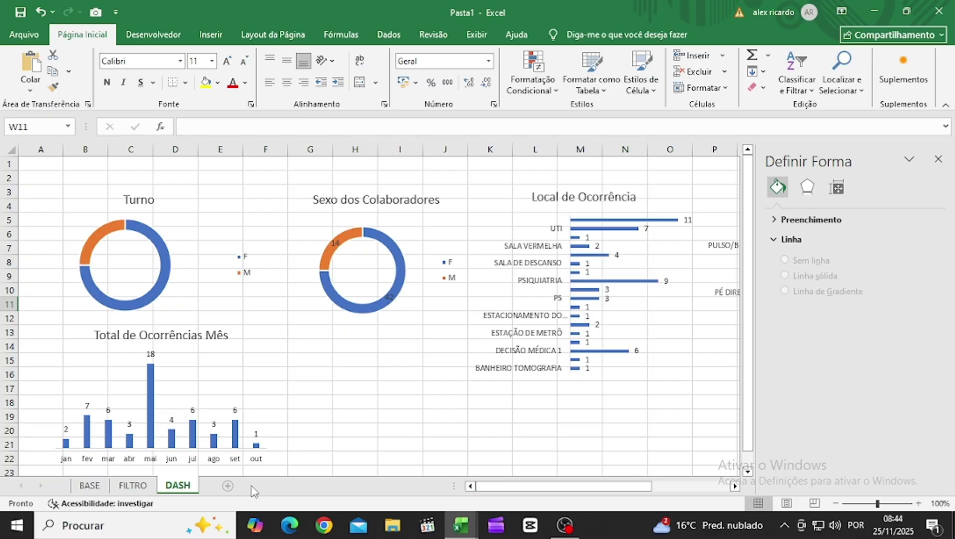
{"action": "key", "text": "alt+Tab"}
{"action": "mouse_move", "coordinate": [273, 264]}
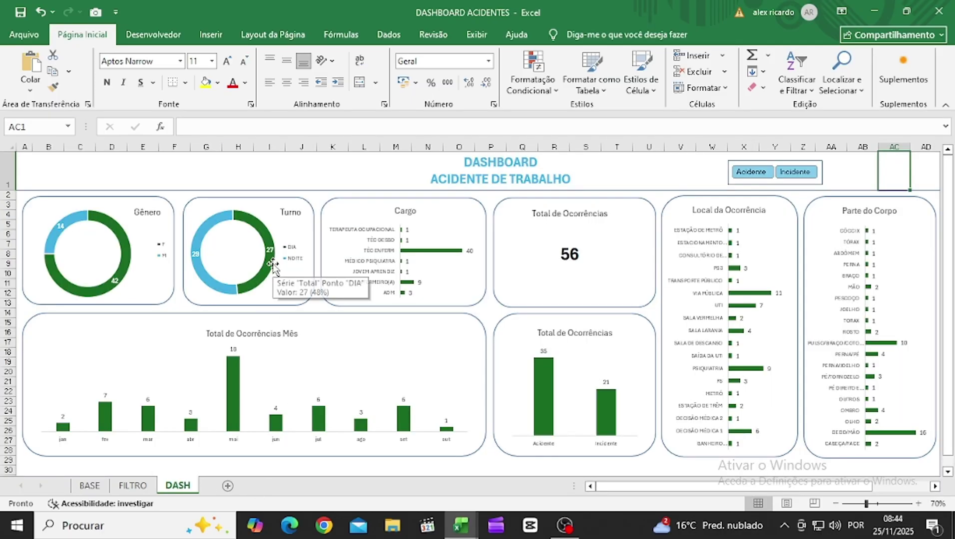
{"action": "key", "text": "alt+Tab"}
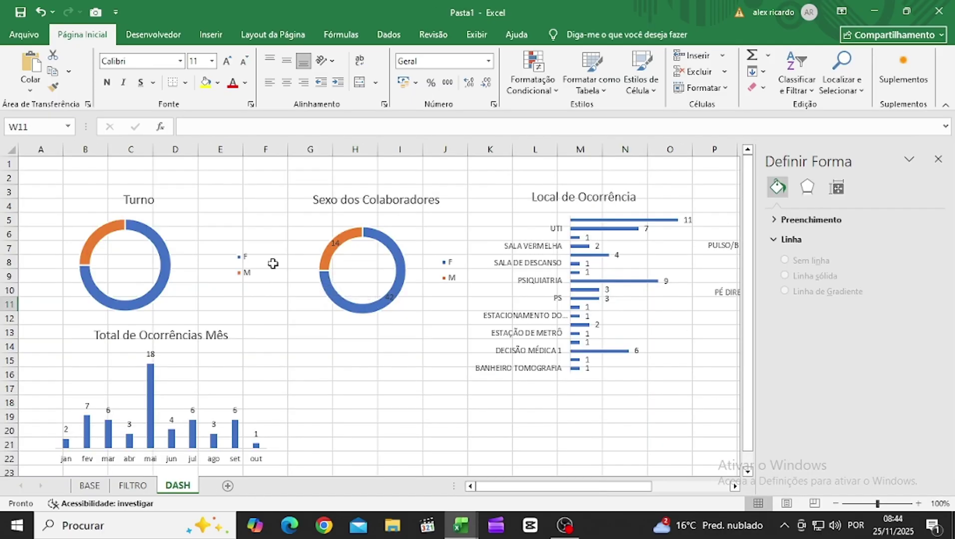
{"action": "left_click", "coordinate": [408, 216]}
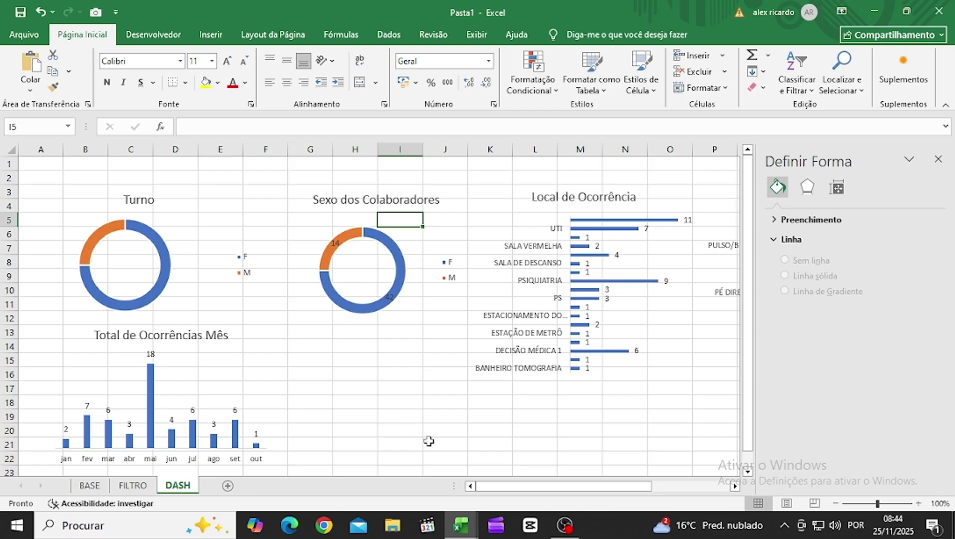
{"action": "left_click_drag", "start_coordinate": [549, 486], "coordinate": [661, 454]}
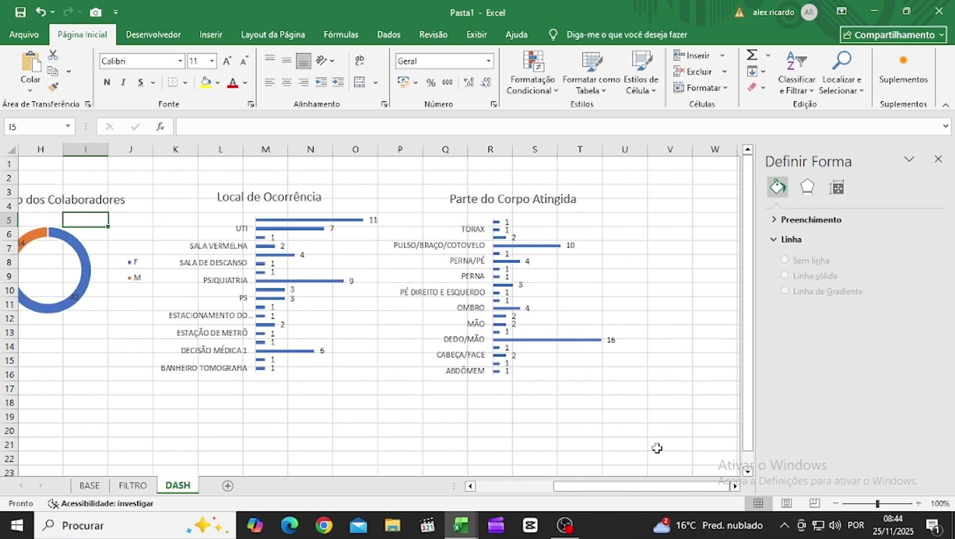
{"action": "key", "text": "alt+Tab"}
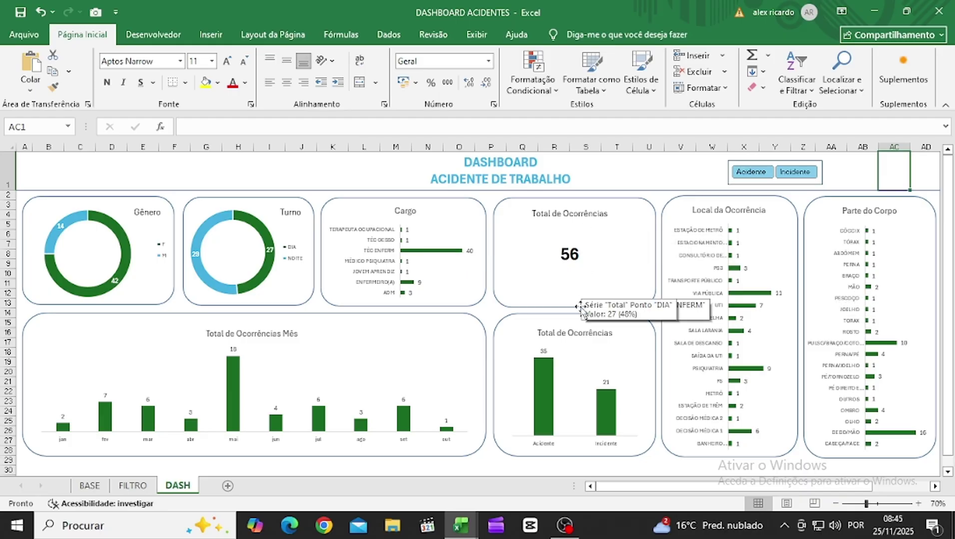
{"action": "key", "text": "alt+Tab"}
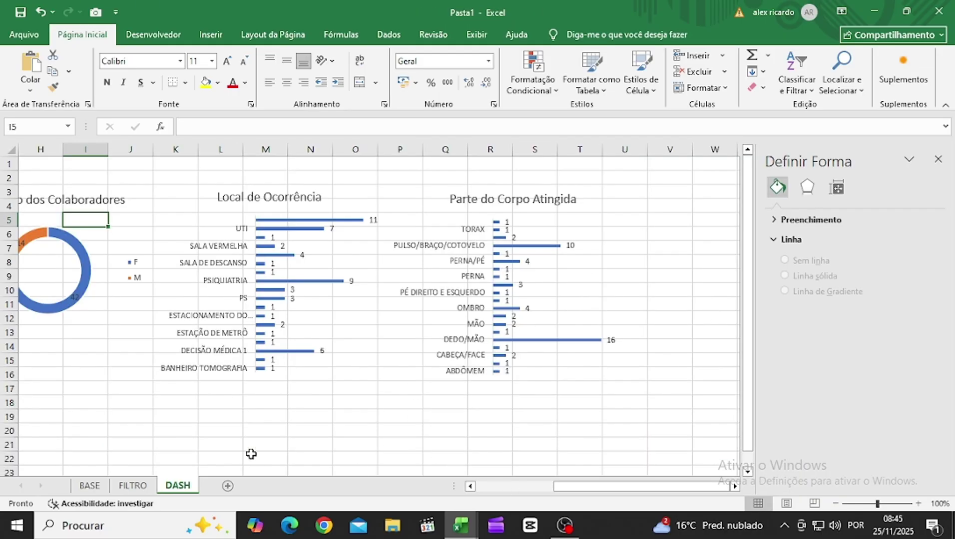
Step: Insert a 2D clustered column chart from the INVESTIGAÇÃO REALIZADA pivot table on FILTRO
{"action": "left_click", "coordinate": [133, 486]}
{"action": "left_click_drag", "start_coordinate": [618, 488], "coordinate": [710, 482]}
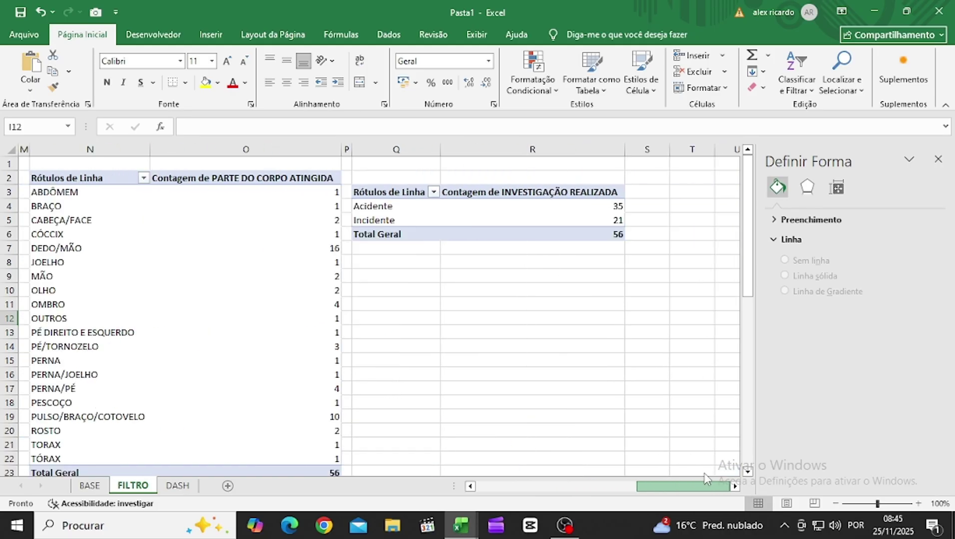
{"action": "left_click", "coordinate": [411, 191]}
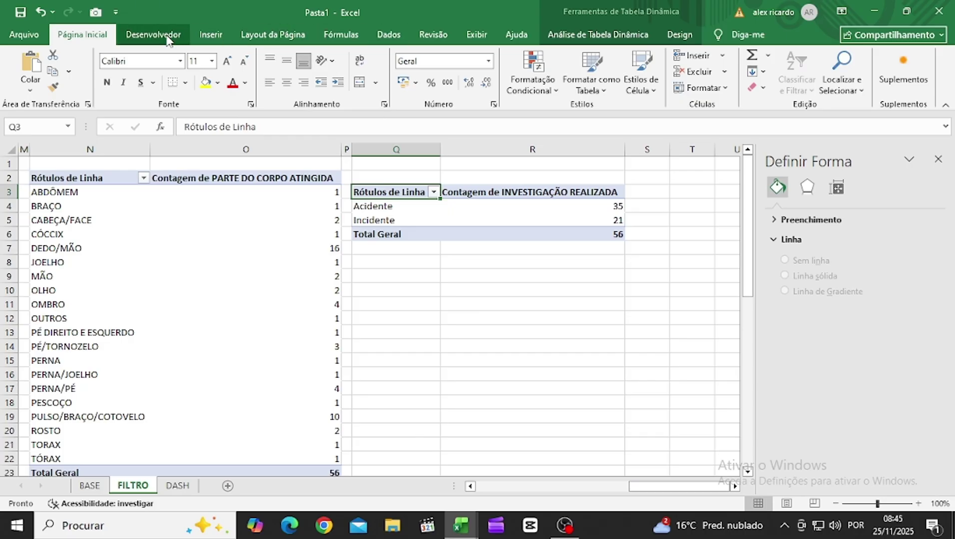
{"action": "left_click", "coordinate": [210, 34]}
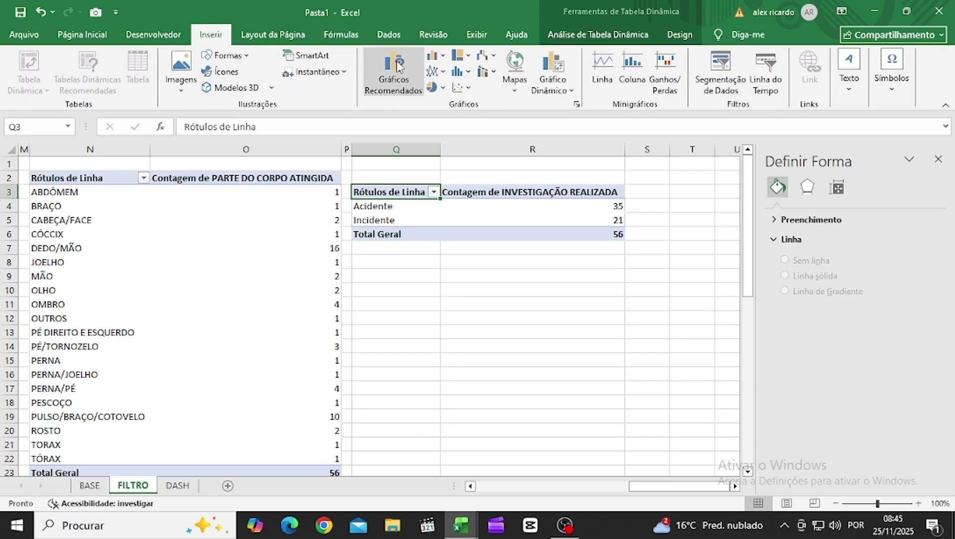
{"action": "left_click", "coordinate": [433, 55]}
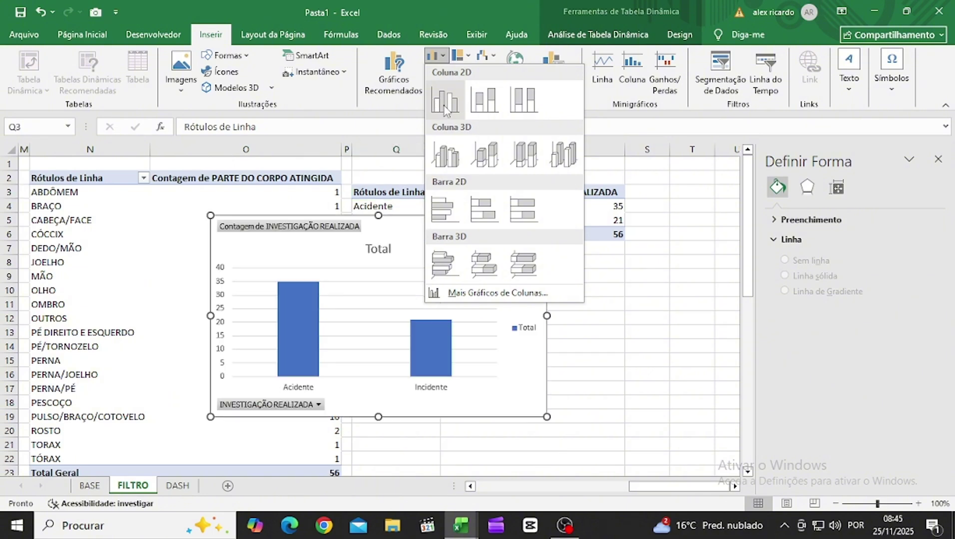
{"action": "left_click", "coordinate": [444, 107]}
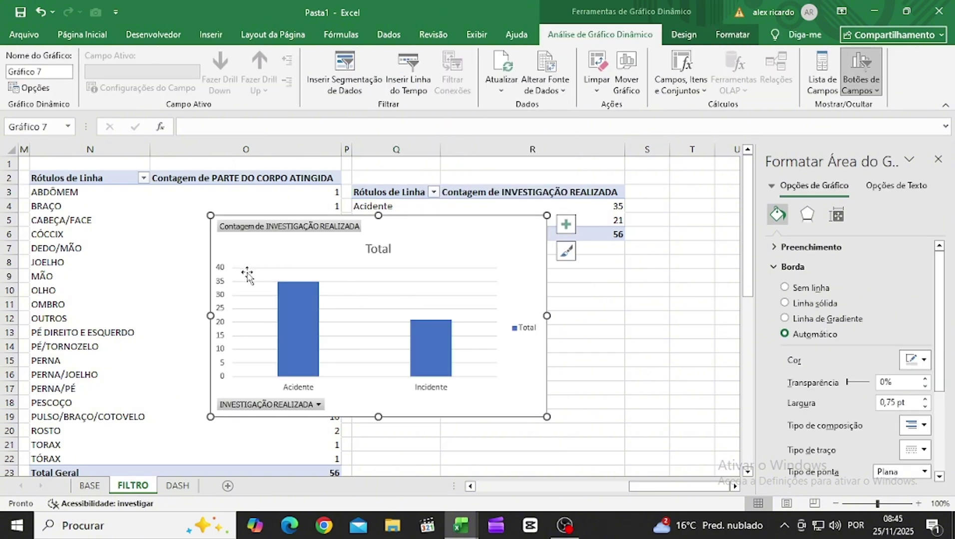
Step: Remove the vertical axis, gridlines and legend from the new Acidente and Incidente column chart
{"action": "left_click", "coordinate": [224, 289]}
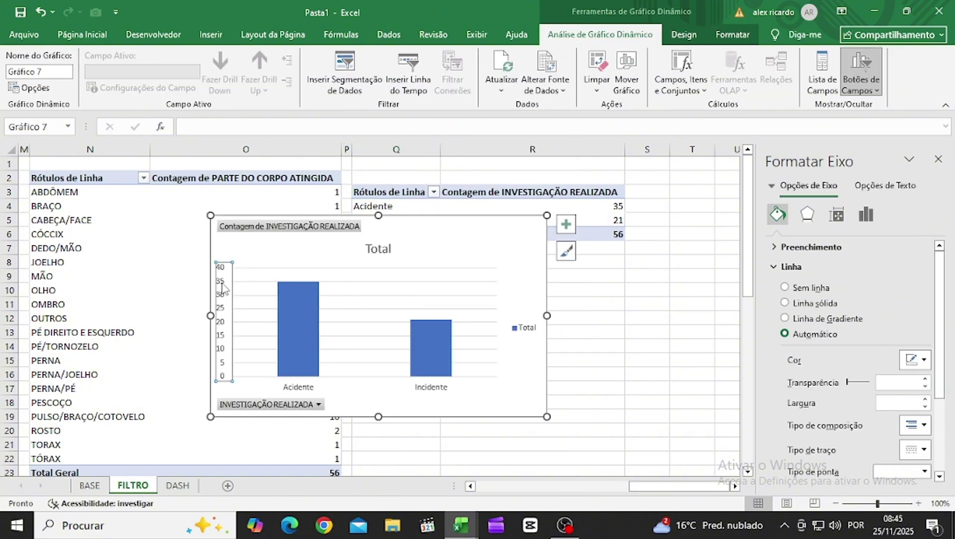
{"action": "key", "text": "Delete"}
{"action": "left_click", "coordinate": [387, 281]}
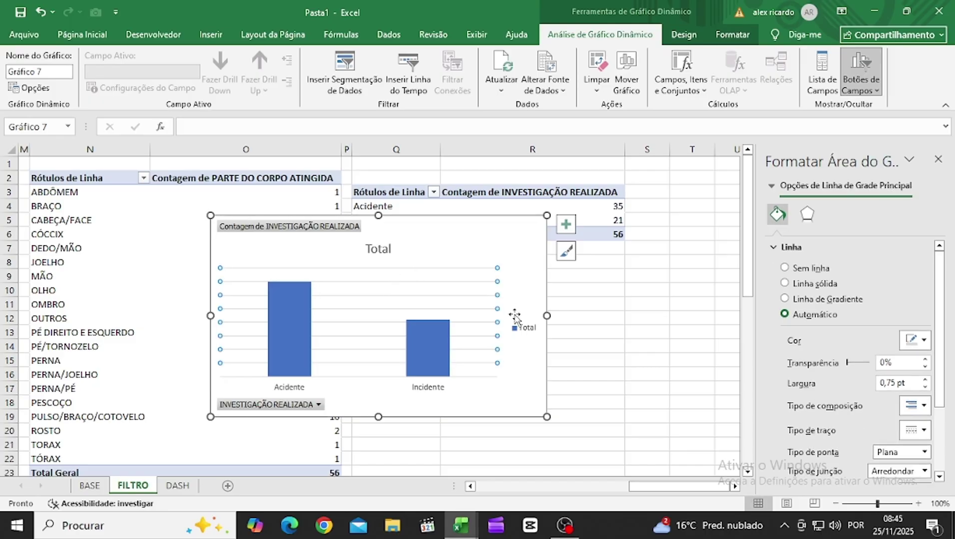
{"action": "key", "text": "Delete"}
{"action": "left_click", "coordinate": [525, 329]}
{"action": "key", "text": "Delete"}
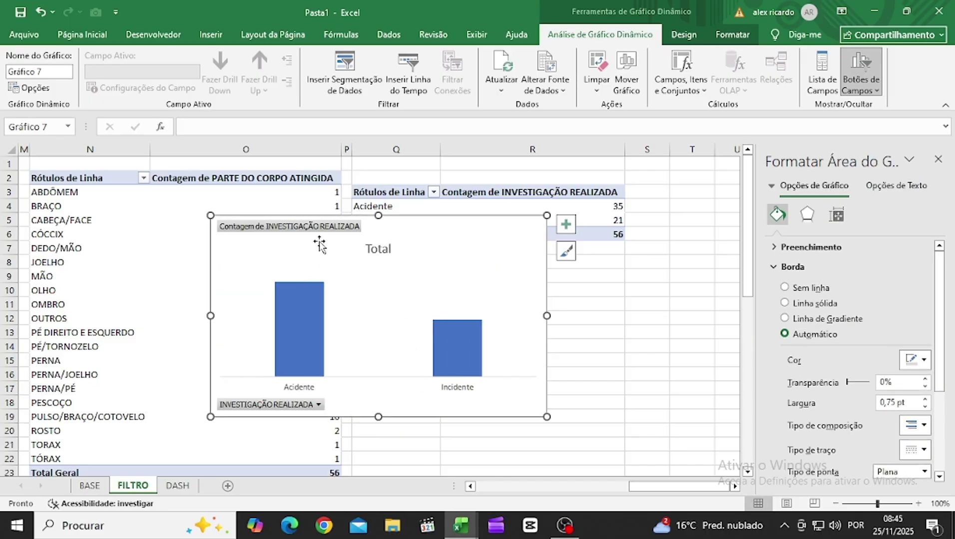
Step: Hide all field buttons on the Acidente and Incidente chart and add data labels to its columns
{"action": "right_click", "coordinate": [322, 230]}
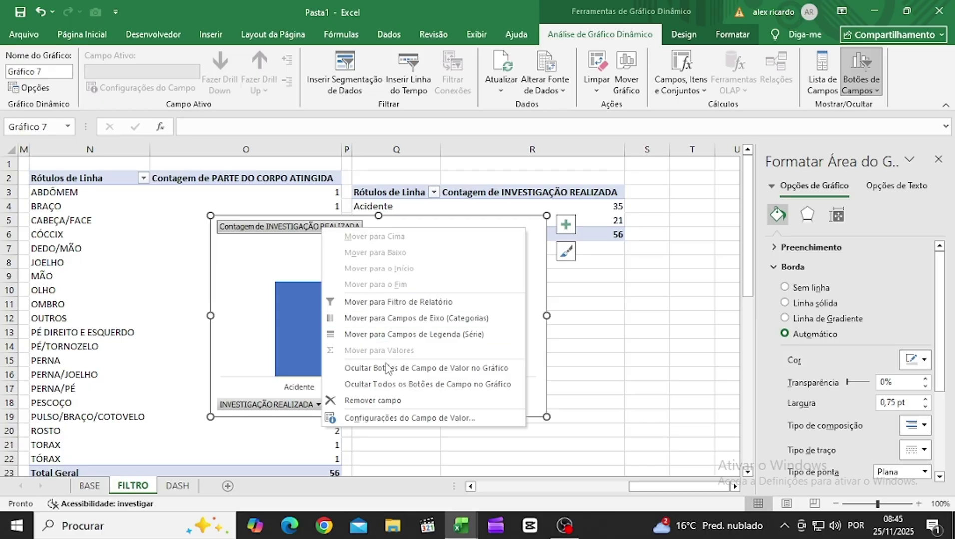
{"action": "left_click", "coordinate": [394, 384]}
{"action": "right_click", "coordinate": [453, 342]}
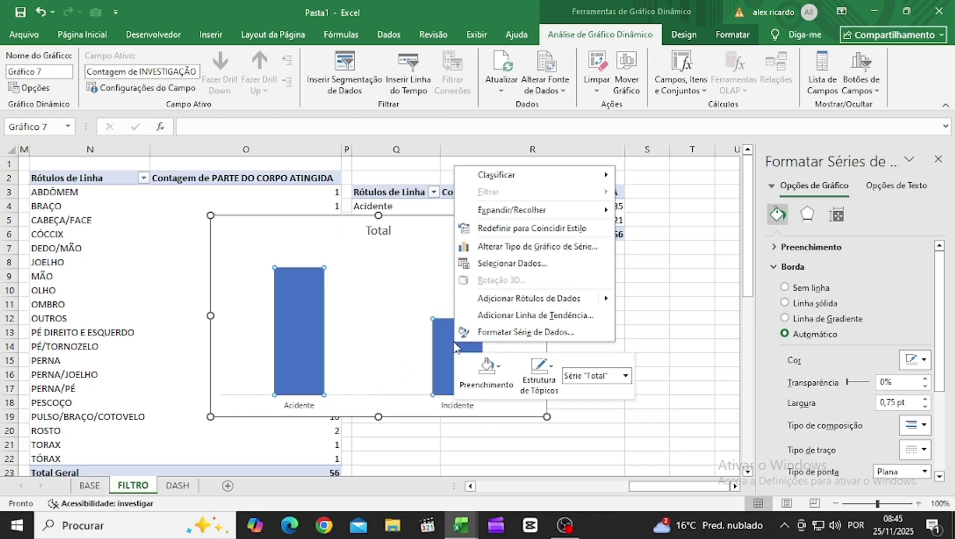
{"action": "left_click", "coordinate": [525, 299]}
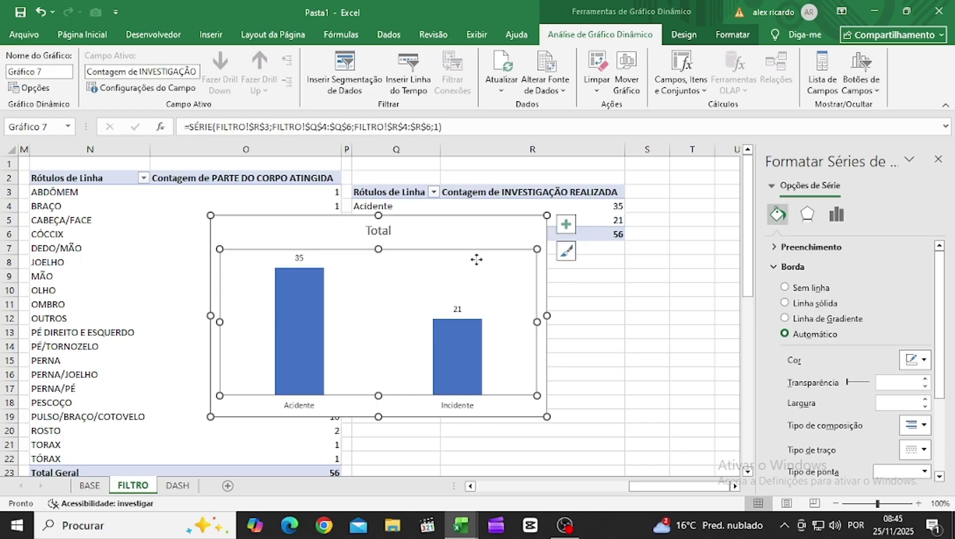
Step: Set the plot area of the Acidente and Incidente chart to no fill and no outline
{"action": "left_click", "coordinate": [476, 259]}
{"action": "left_click", "coordinate": [733, 36]}
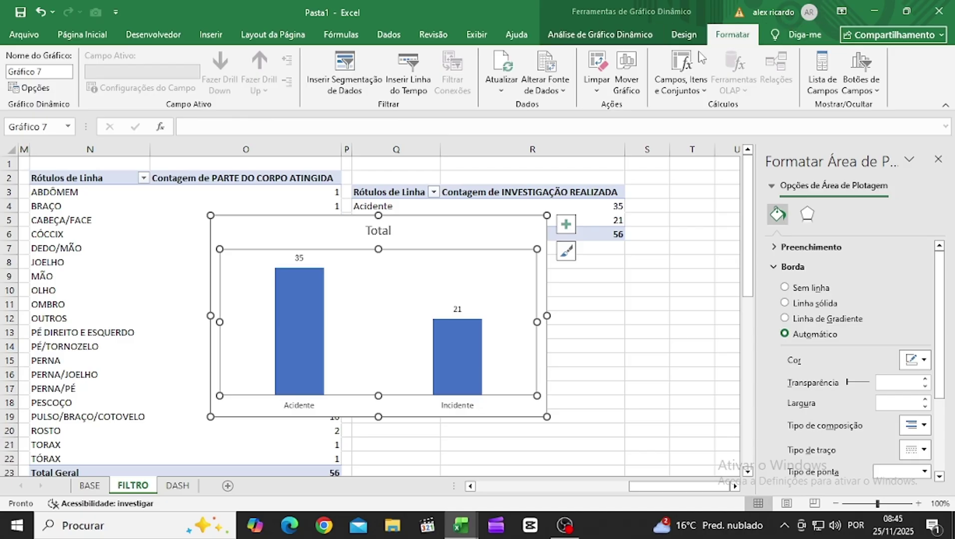
{"action": "left_click", "coordinate": [507, 57]}
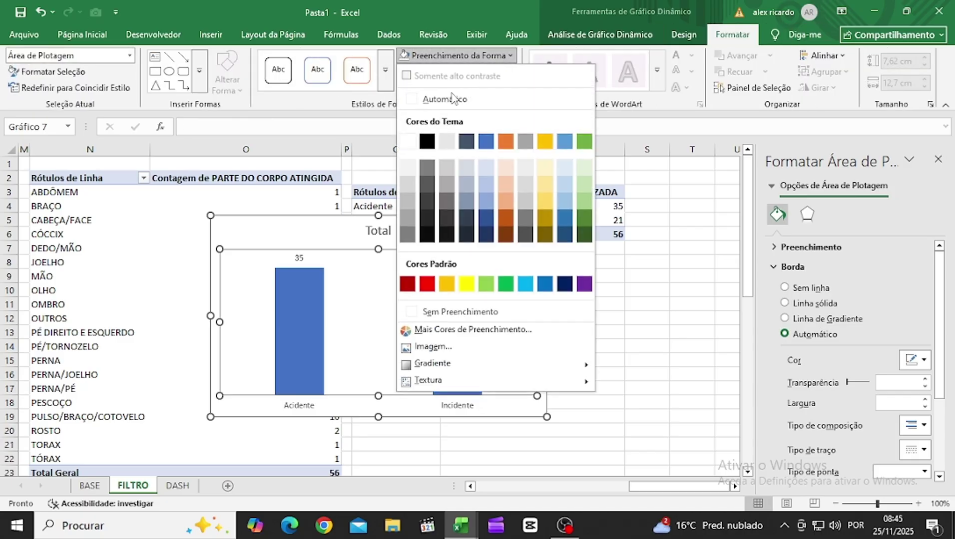
{"action": "left_click", "coordinate": [437, 311]}
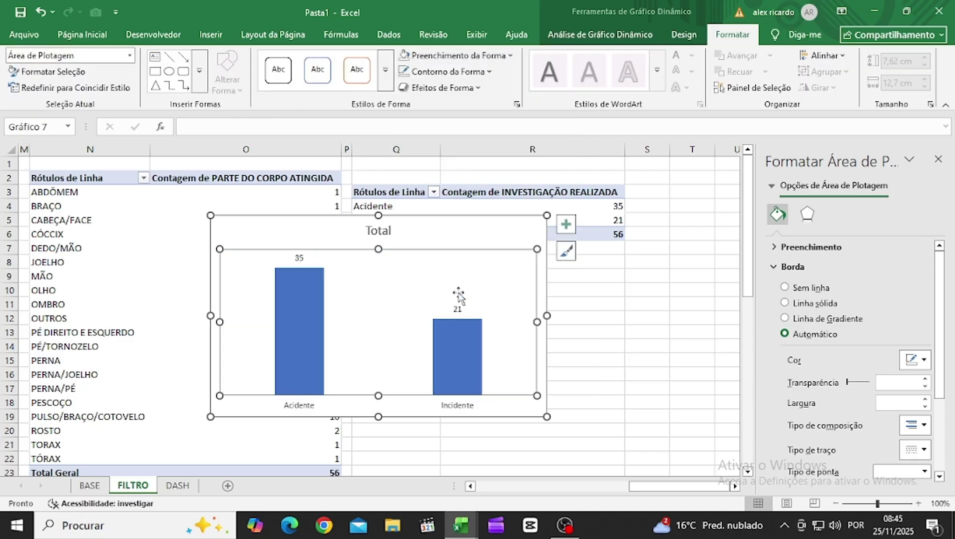
{"action": "left_click", "coordinate": [489, 72]}
{"action": "left_click", "coordinate": [464, 329]}
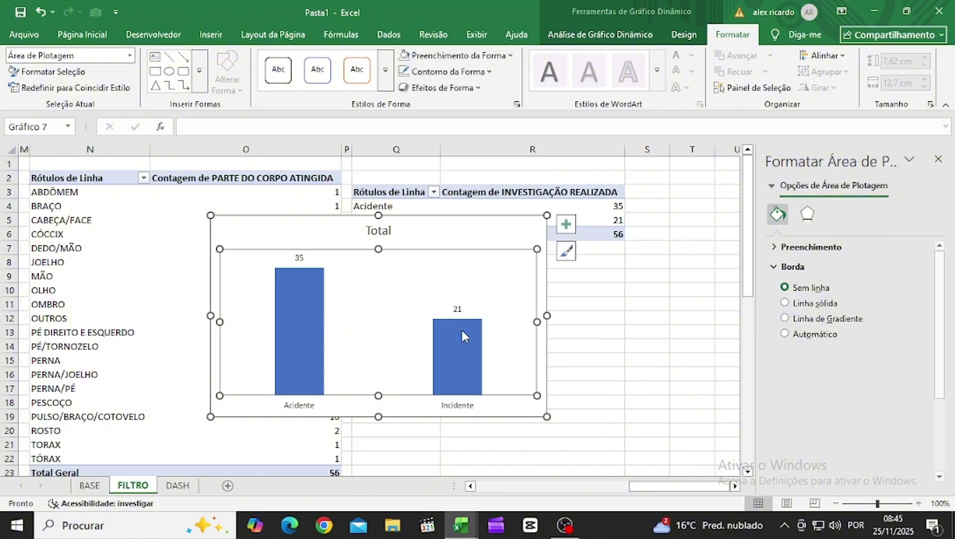
Step: Set the whole chart area to no fill and no outline, and shift the chart slightly towards column R
{"action": "left_click", "coordinate": [501, 229]}
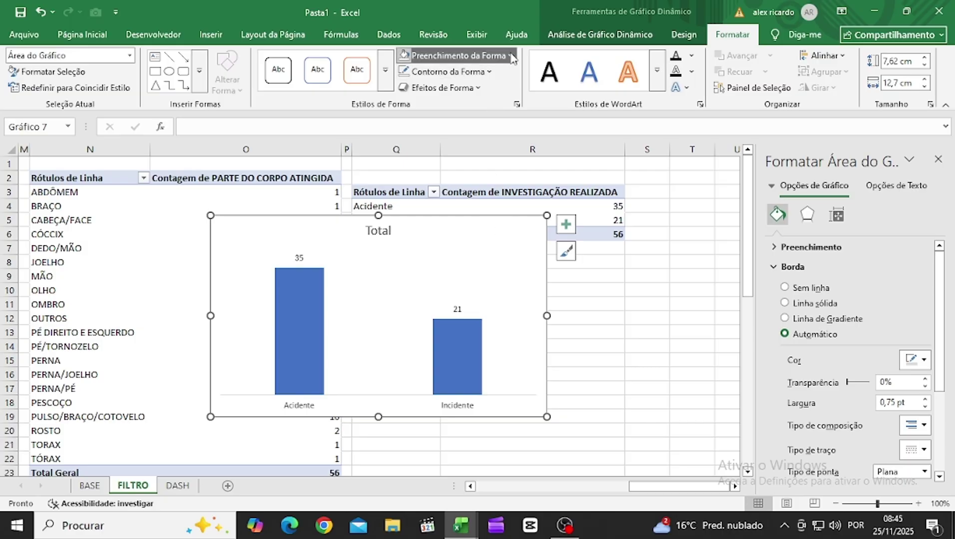
{"action": "left_click", "coordinate": [457, 55]}
{"action": "left_click", "coordinate": [449, 313]}
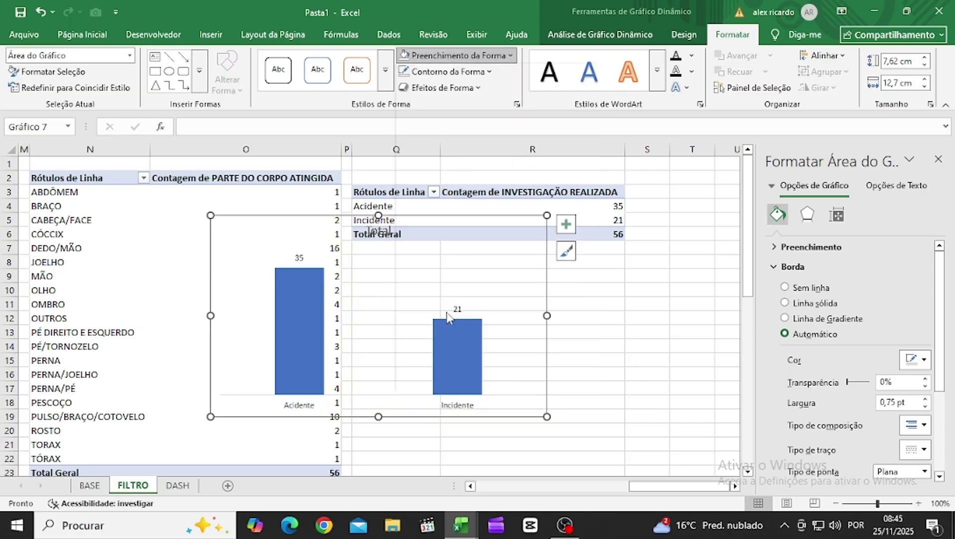
{"action": "left_click", "coordinate": [490, 72]}
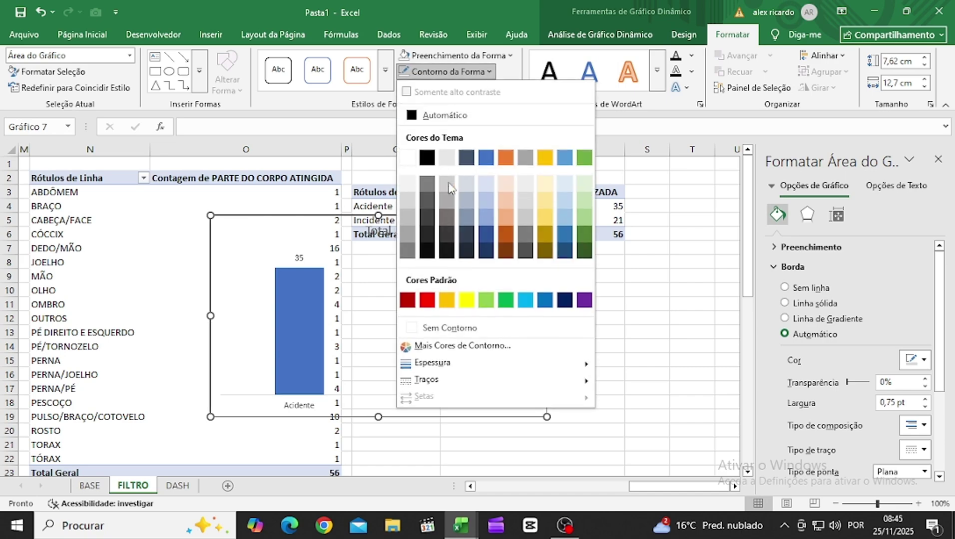
{"action": "left_click", "coordinate": [451, 330]}
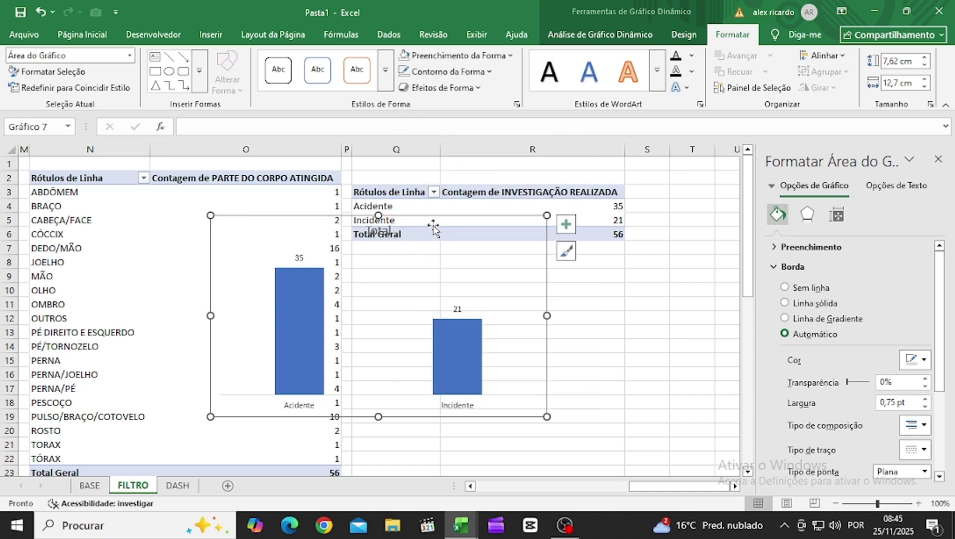
{"action": "left_click_drag", "start_coordinate": [434, 217], "coordinate": [468, 219]}
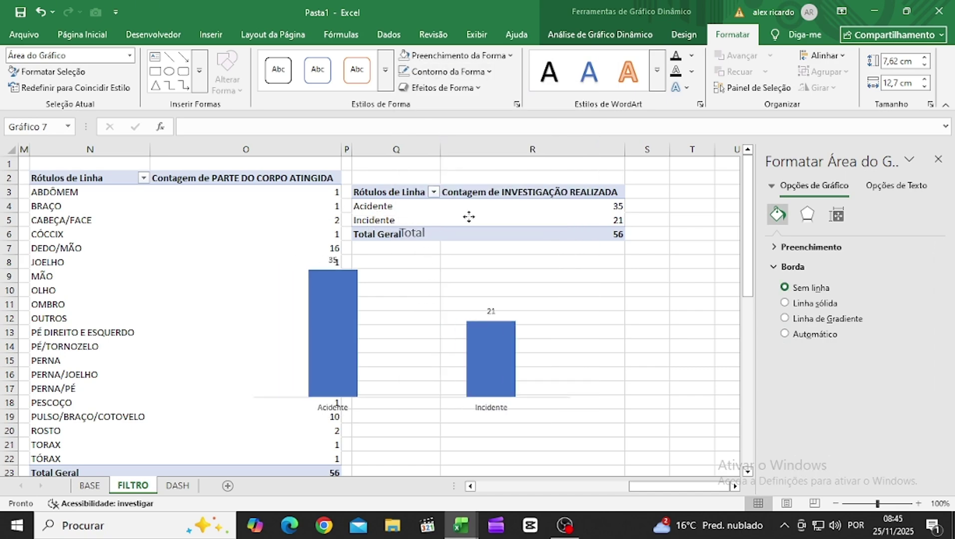
Step: Change the title of the Acidente and Incidente chart to "Total de Ocorrências"
{"action": "left_click", "coordinate": [414, 233]}
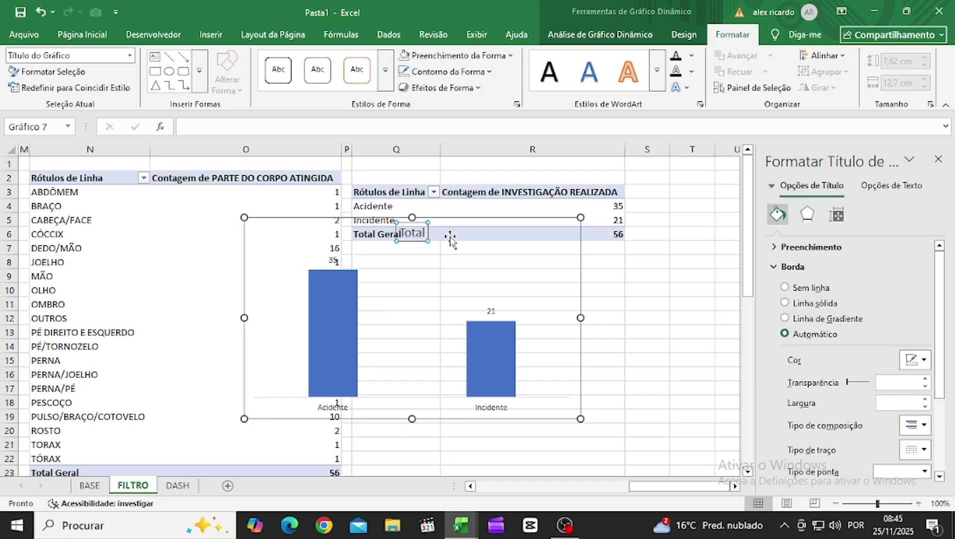
{"action": "left_click", "coordinate": [425, 233]}
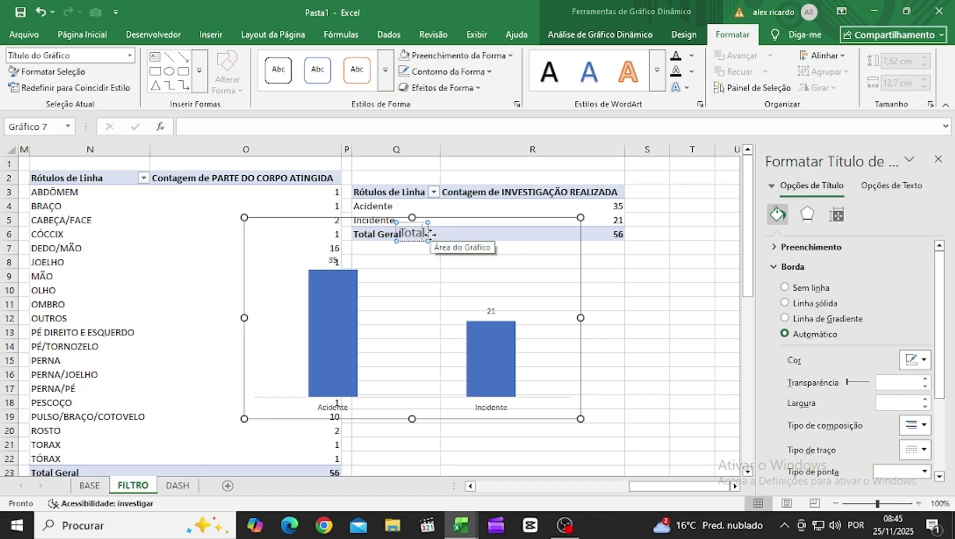
{"action": "type", "text": "de"}
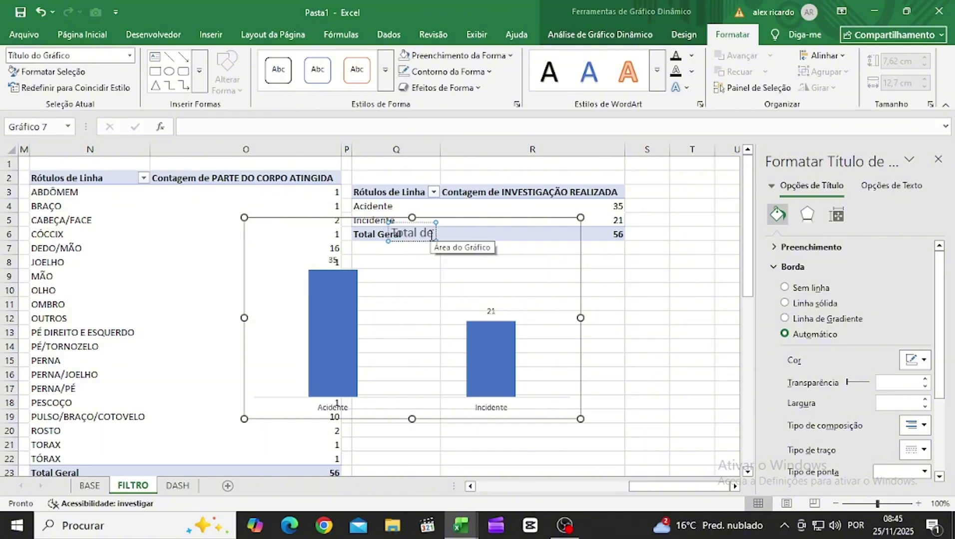
{"action": "type", "text": " Oco"}
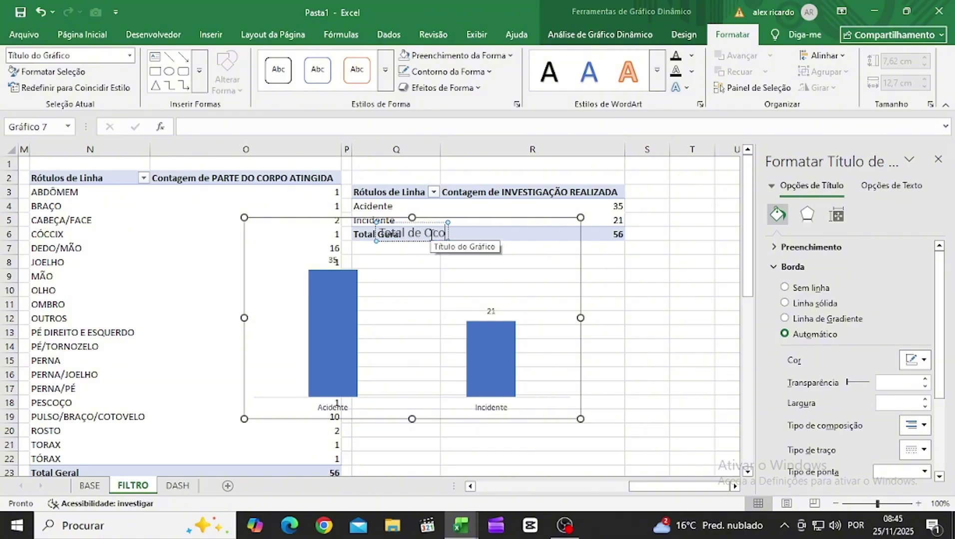
{"action": "type", "text": "rrências"}
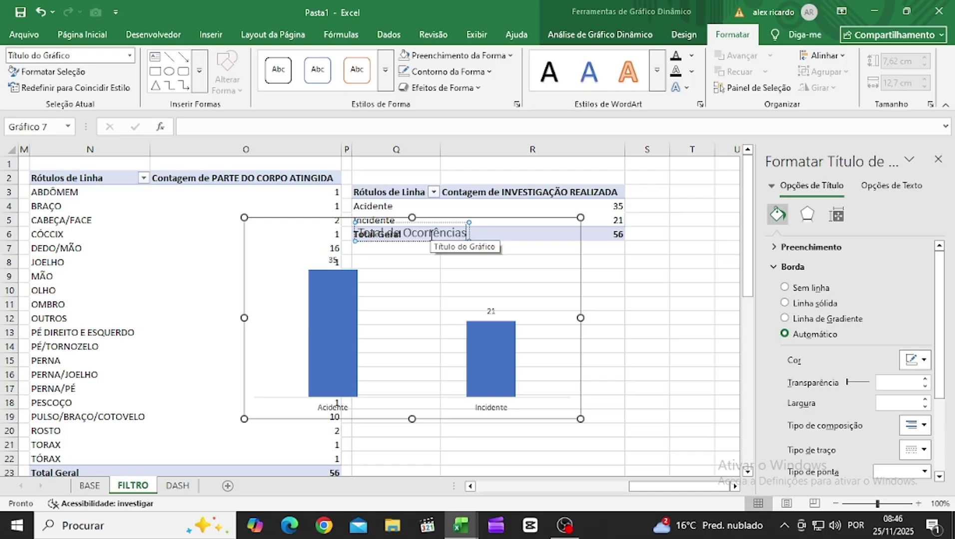
{"action": "left_click", "coordinate": [667, 278]}
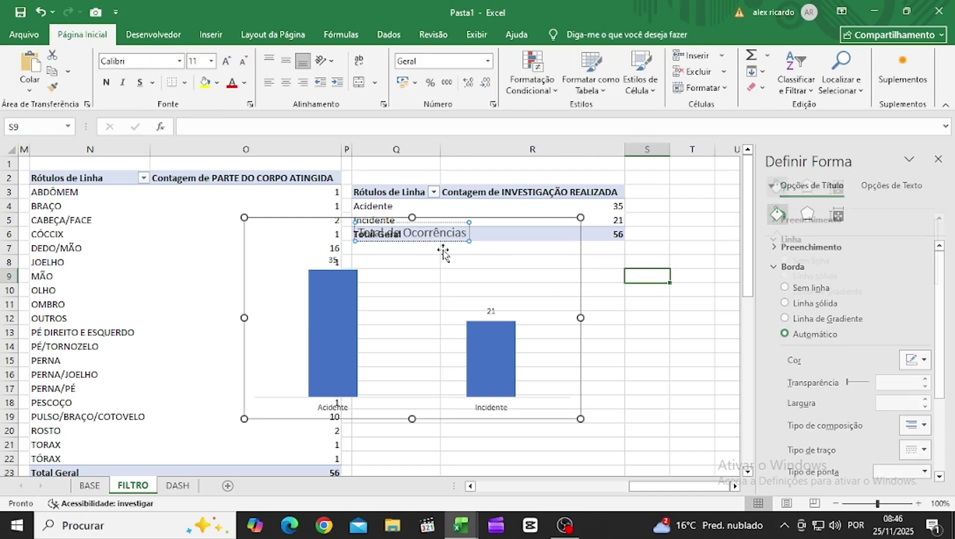
Step: Shrink the Total de Ocorrências chart on FILTRO in both width and height
{"action": "left_click", "coordinate": [433, 285]}
{"action": "left_click", "coordinate": [471, 217]}
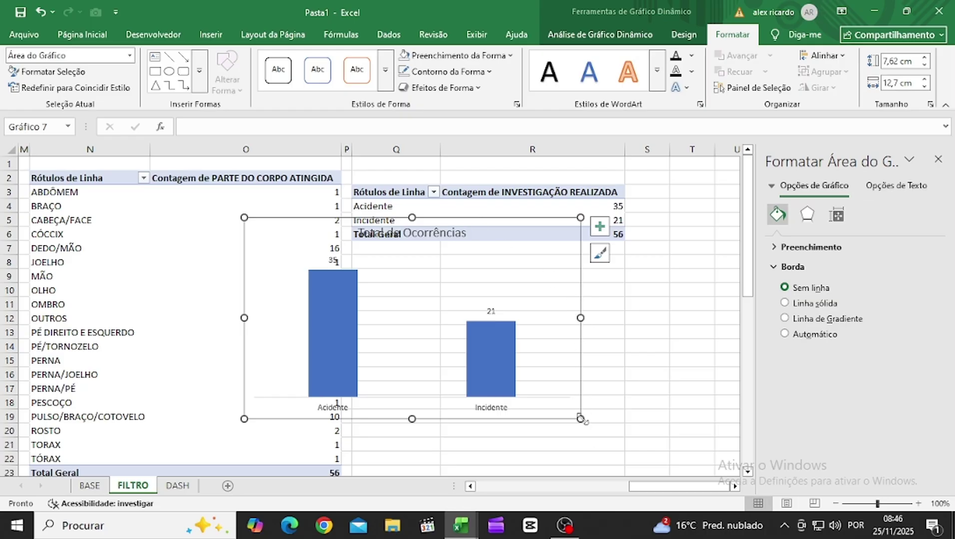
{"action": "left_click_drag", "start_coordinate": [583, 420], "coordinate": [494, 384]}
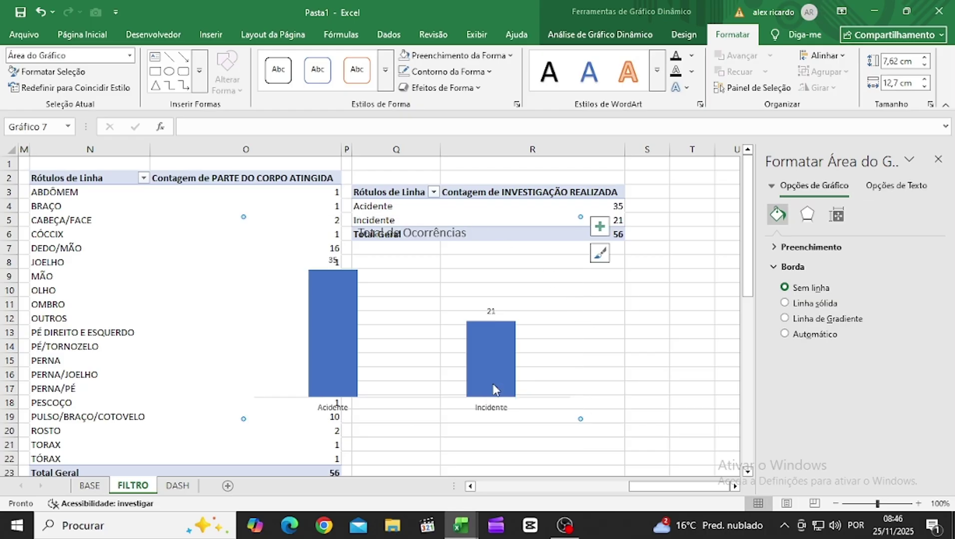
Step: Shrink the Total de Ocorrências chart on the FILTRO sheet to about 6.71 cm high by 7.77 cm wide
{"action": "left_click", "coordinate": [546, 339]}
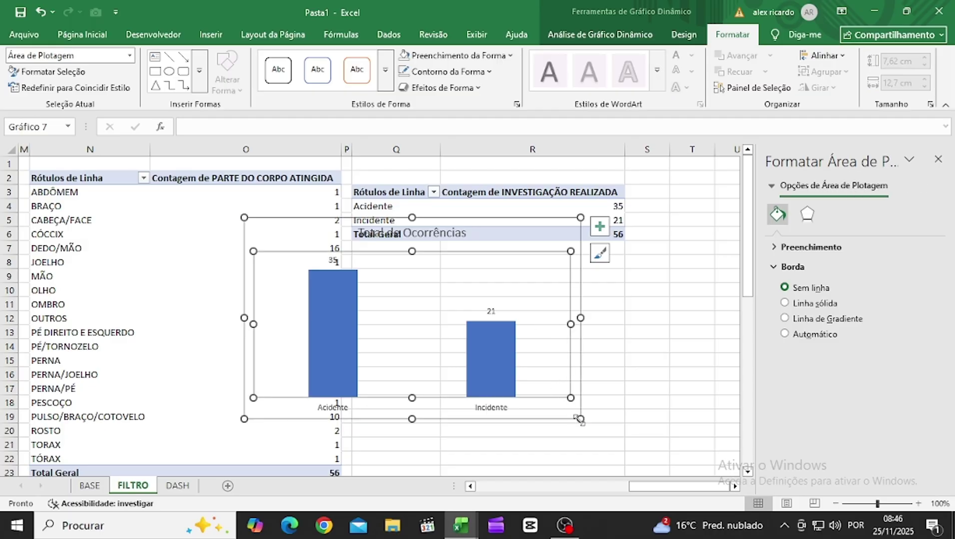
{"action": "left_click_drag", "start_coordinate": [579, 420], "coordinate": [482, 376]}
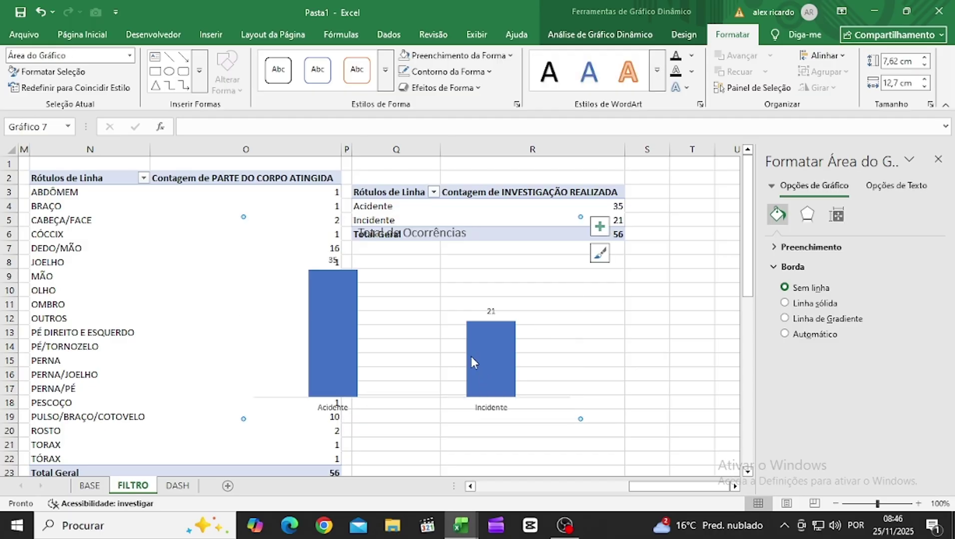
{"action": "left_click", "coordinate": [429, 286]}
{"action": "left_click_drag", "start_coordinate": [580, 218], "coordinate": [450, 242]}
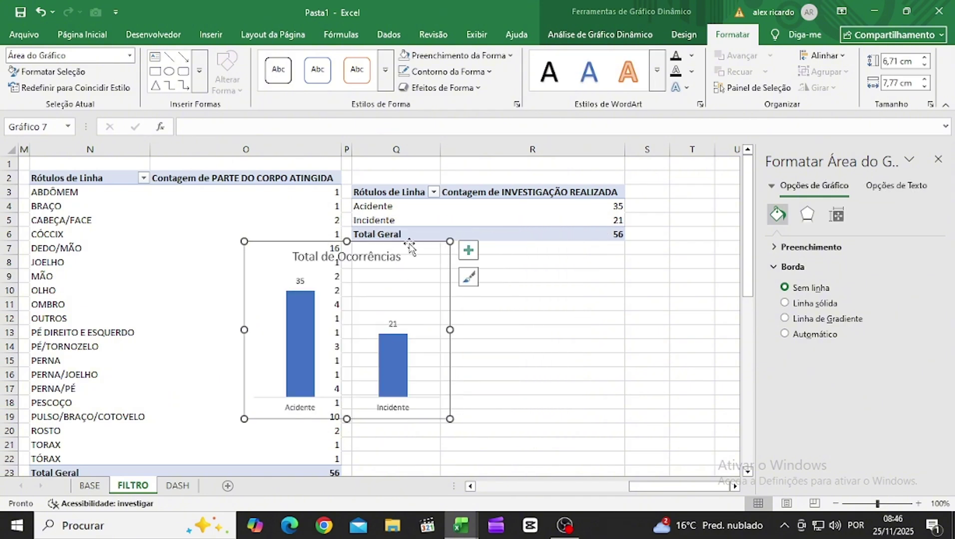
Step: Move the Total de Ocorrências chart from the FILTRO sheet to the DASH sheet, at cell I18
{"action": "key", "text": "ctrl+x"}
{"action": "left_click", "coordinate": [177, 485]}
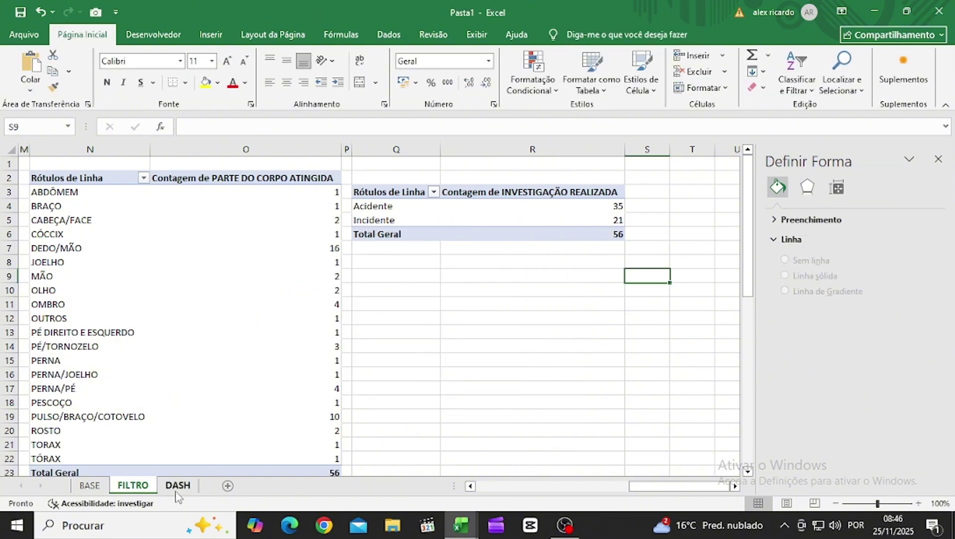
{"action": "left_click_drag", "start_coordinate": [565, 482], "coordinate": [342, 490]}
{"action": "left_click", "coordinate": [407, 407]}
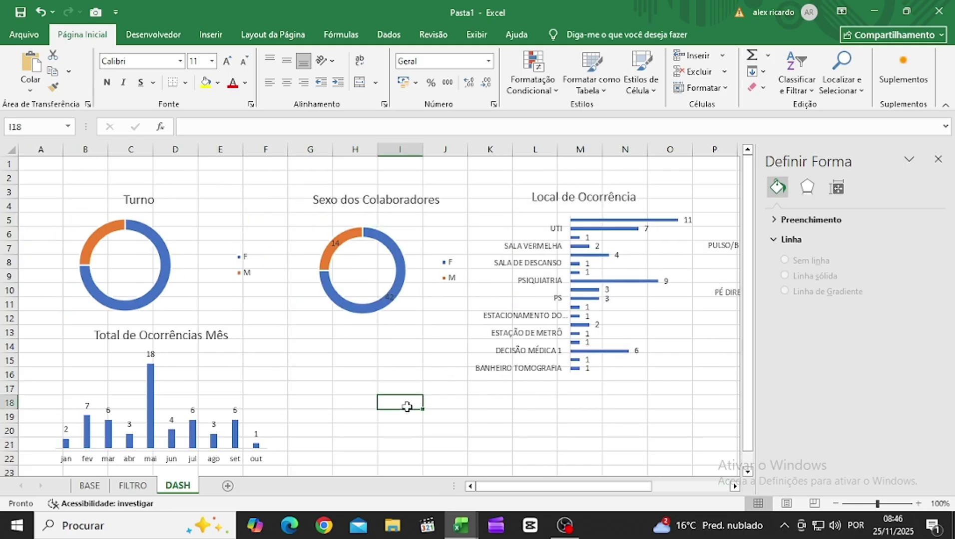
{"action": "key", "text": "ctrl+v"}
Step: Narrow the Total de Ocorrências chart and place it beside the monthly chart, below Sexo dos Colaboradores
{"action": "left_click_drag", "start_coordinate": [504, 395], "coordinate": [421, 314]}
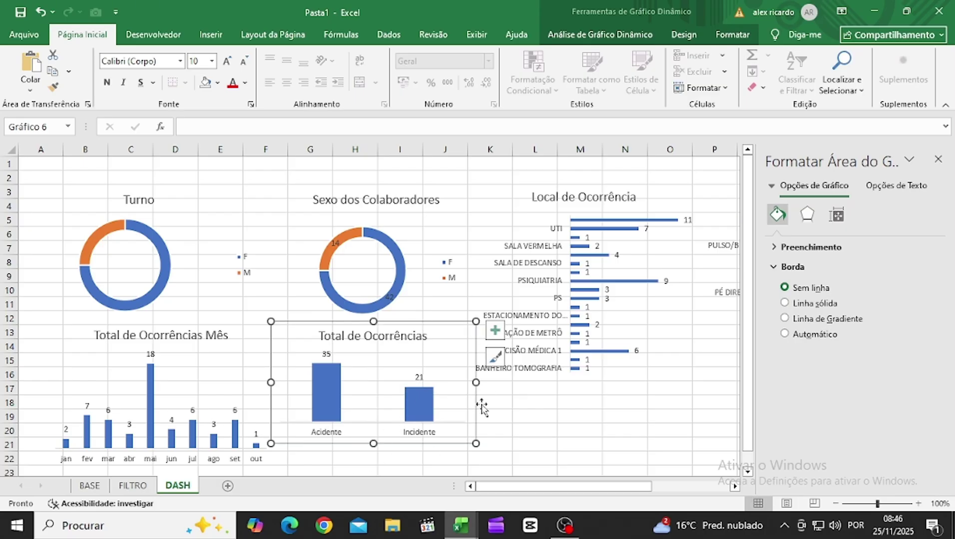
{"action": "left_click_drag", "start_coordinate": [475, 382], "coordinate": [425, 382]}
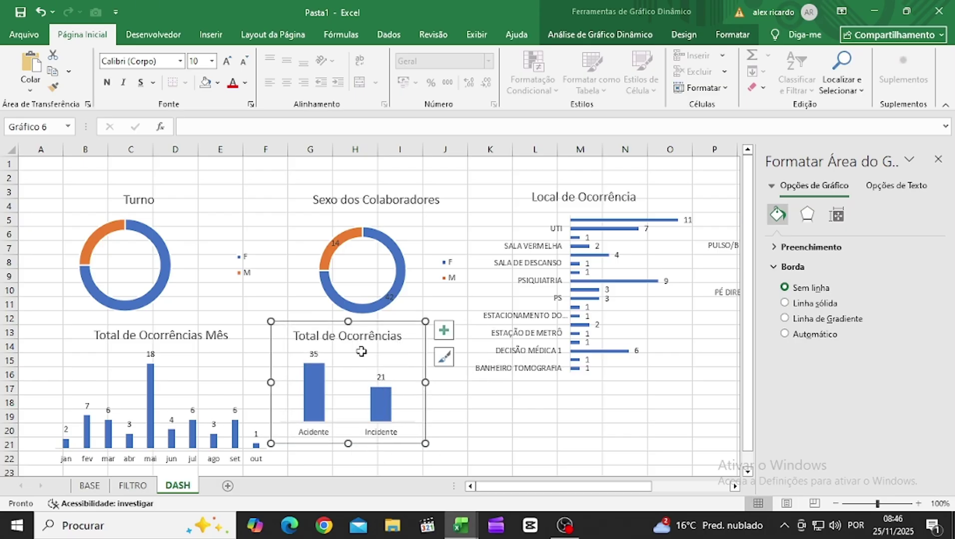
{"action": "left_click_drag", "start_coordinate": [374, 324], "coordinate": [385, 346]}
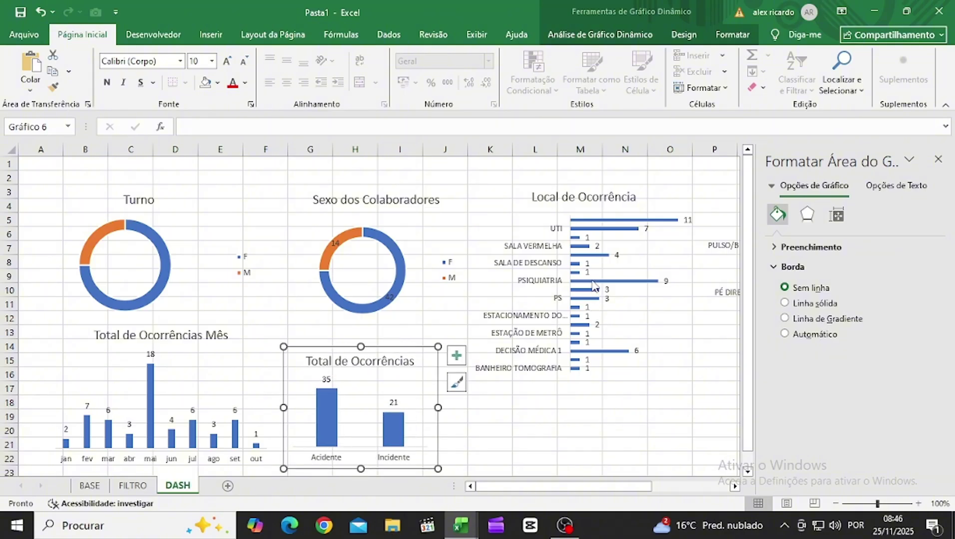
Step: Check the finished dashboard in the DASHBOARD ACIDENTES workbook for remaining charts, and return to Pasta1
{"action": "mouse_move", "coordinate": [594, 285]}
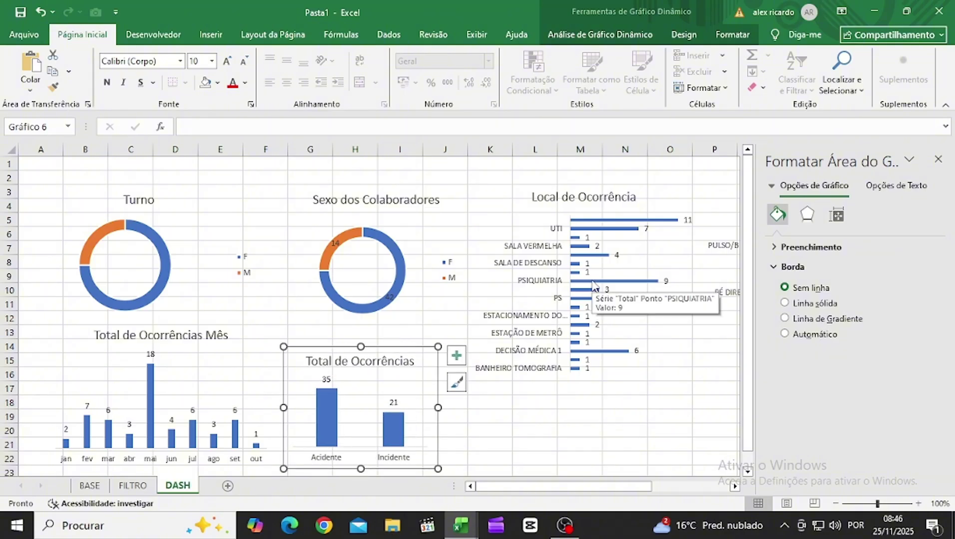
{"action": "key", "text": "alt+Tab"}
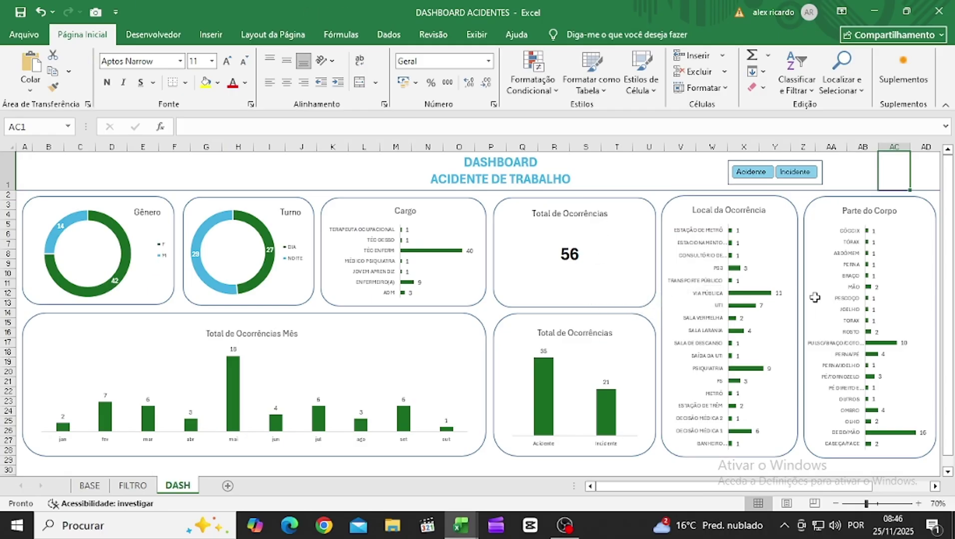
{"action": "key", "text": "alt+Tab"}
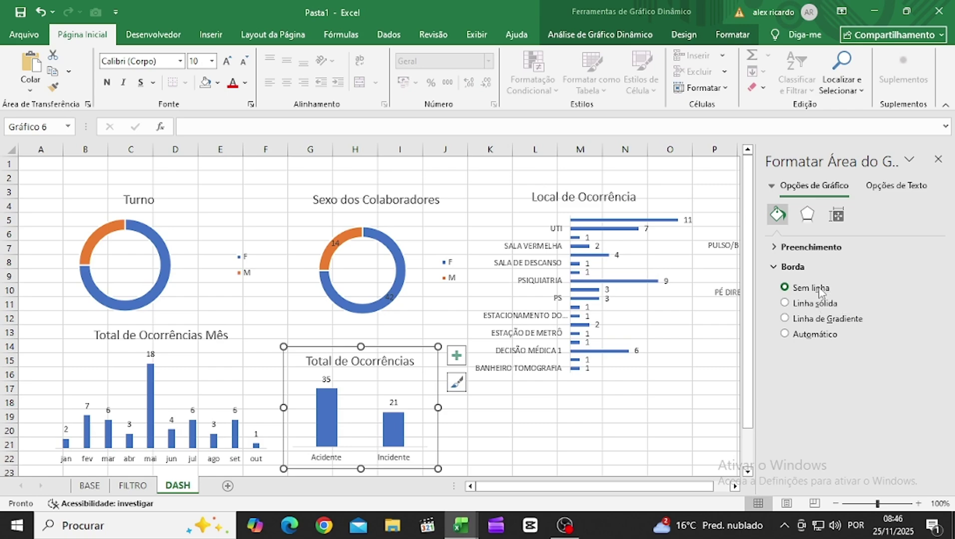
Step: On the FILTRO sheet, narrow column S and paste a copy of the INVESTIGAÇÃO REALIZADA pivot table at T2
{"action": "left_click_drag", "start_coordinate": [538, 494], "coordinate": [639, 474]}
{"action": "left_click", "coordinate": [136, 486]}
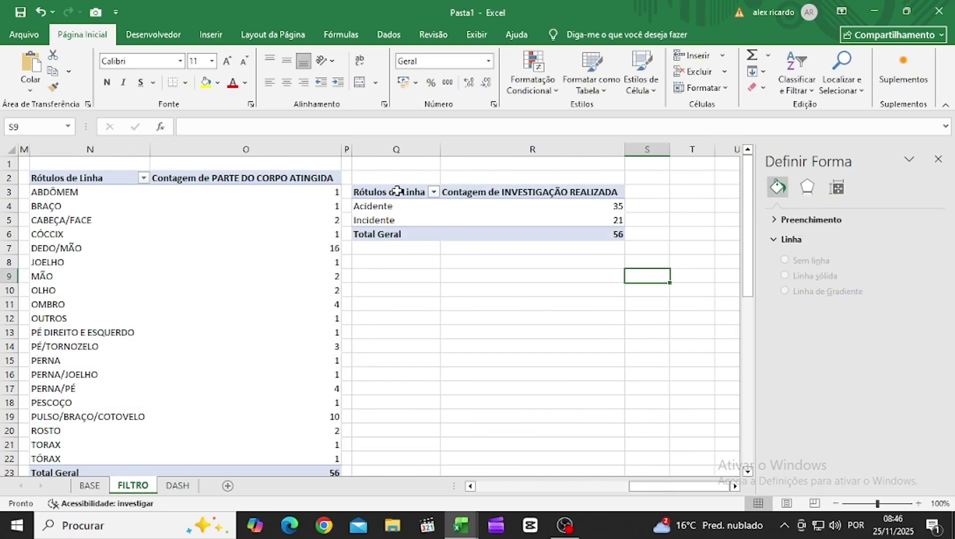
{"action": "left_click_drag", "start_coordinate": [397, 191], "coordinate": [561, 235]}
{"action": "key", "text": "ctrl+c"}
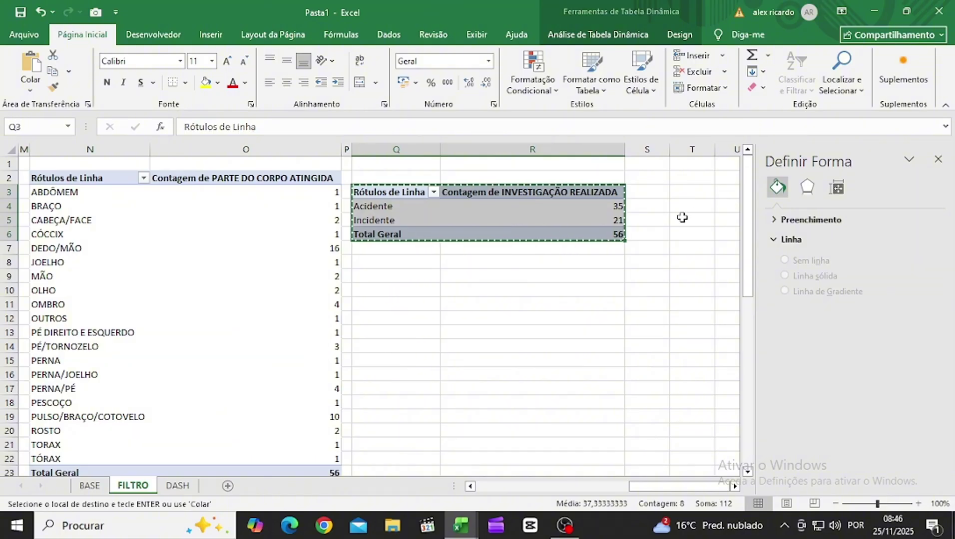
{"action": "left_click", "coordinate": [669, 148]}
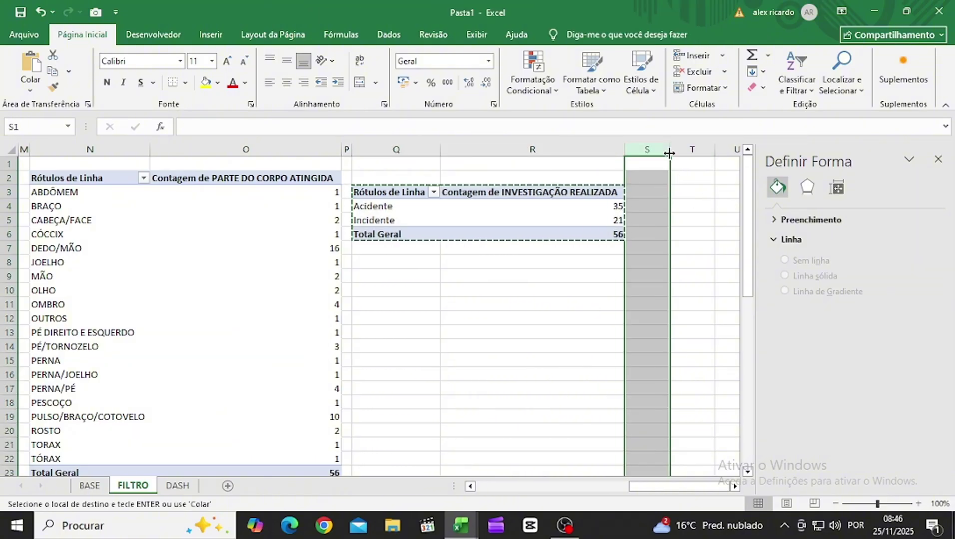
{"action": "left_click_drag", "start_coordinate": [669, 153], "coordinate": [640, 154]}
{"action": "left_click", "coordinate": [658, 176]}
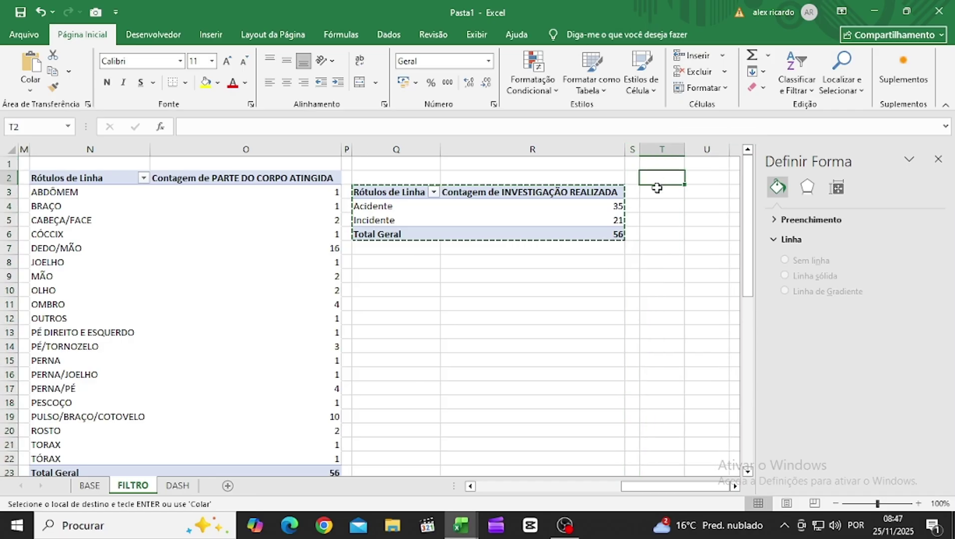
{"action": "key", "text": "ctrl+v"}
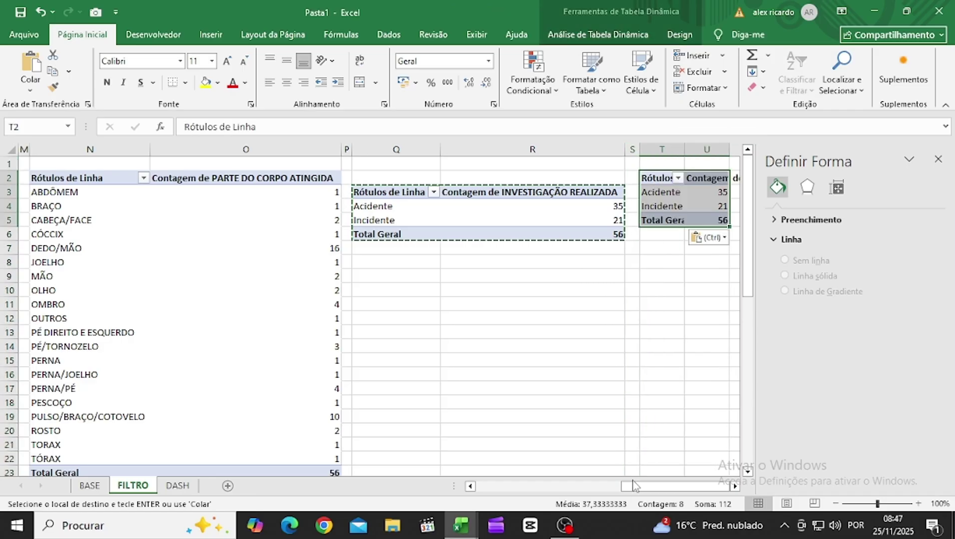
Step: Show the field list for the copied pivot table at T2
{"action": "left_click", "coordinate": [656, 181]}
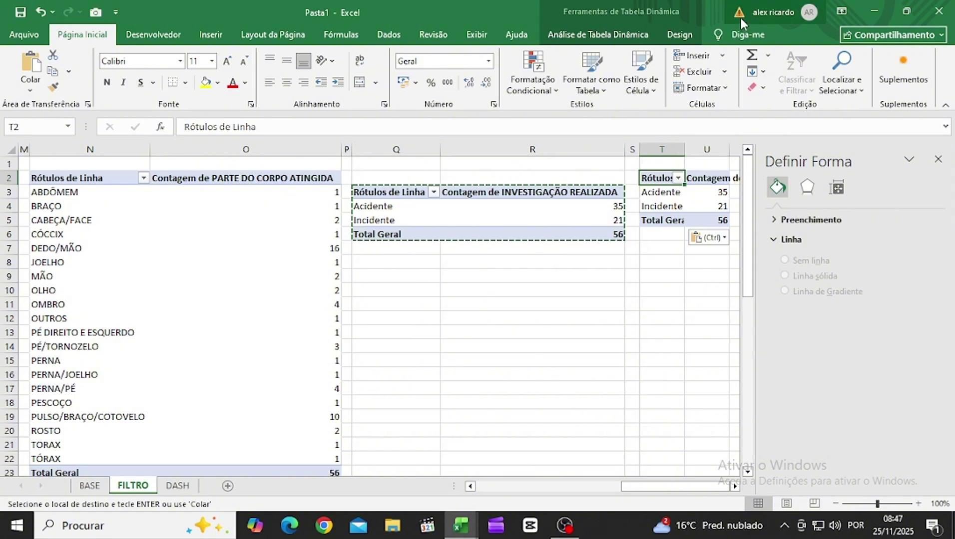
{"action": "left_click", "coordinate": [691, 39]}
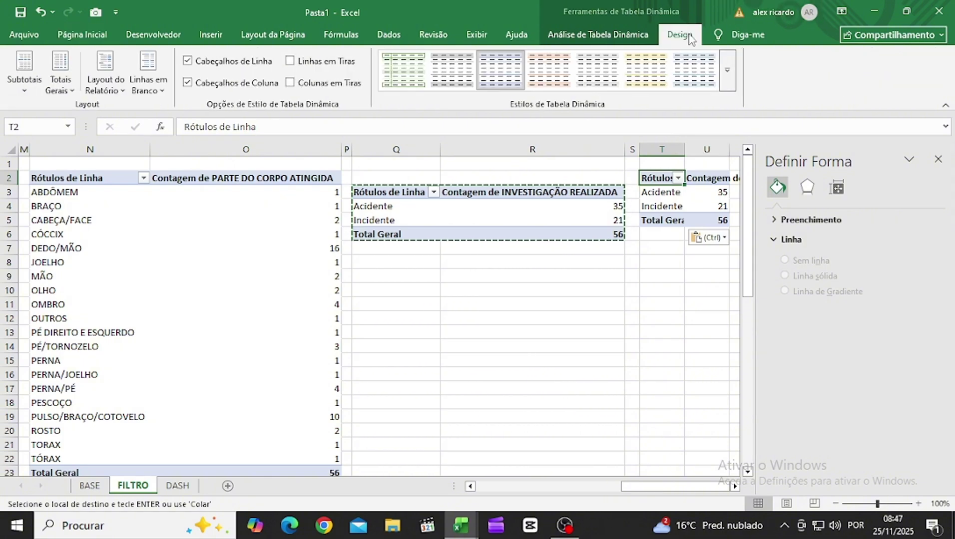
{"action": "left_click", "coordinate": [616, 34]}
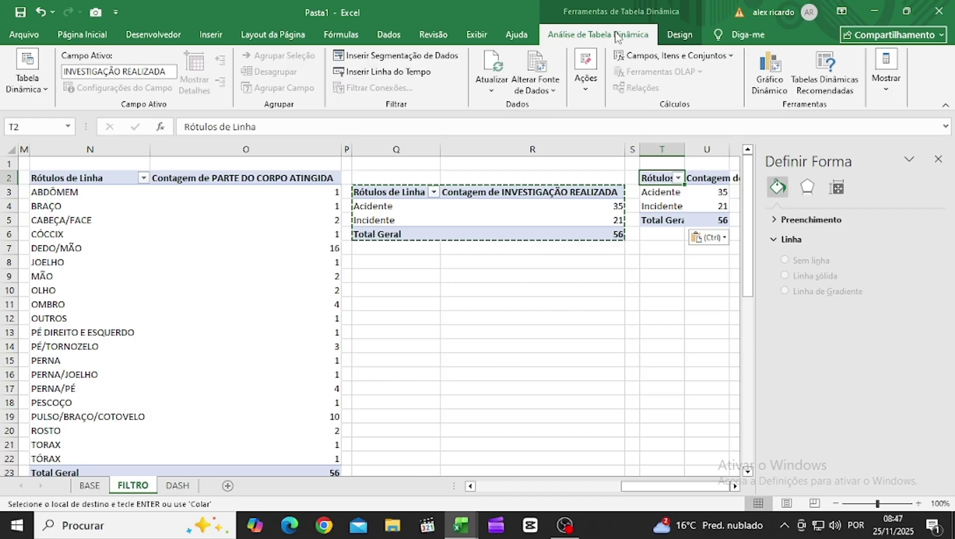
{"action": "left_click", "coordinate": [838, 90]}
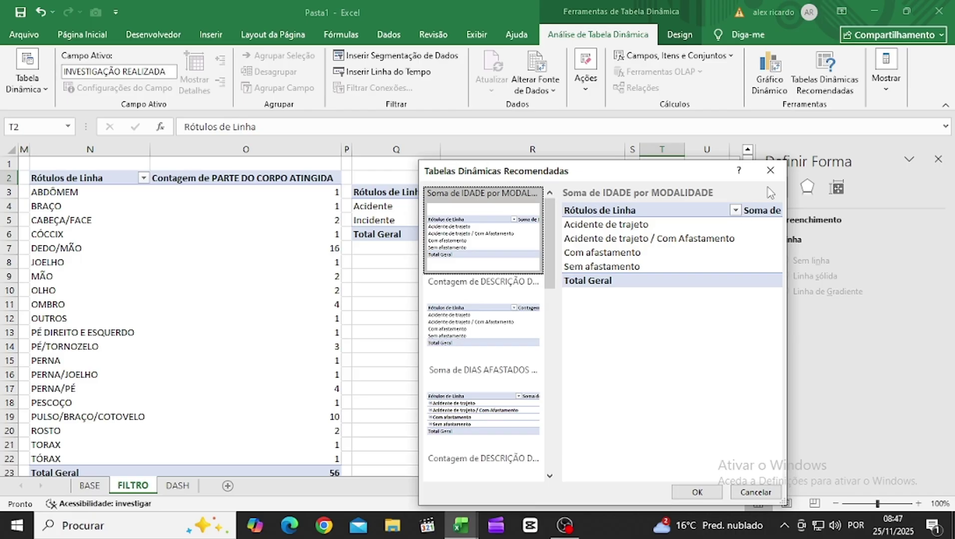
{"action": "left_click", "coordinate": [772, 168]}
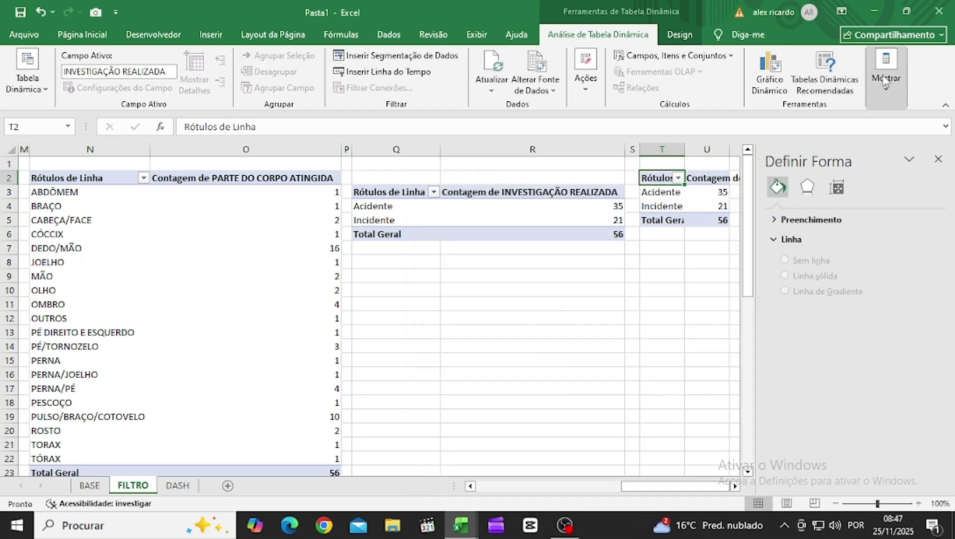
{"action": "left_click", "coordinate": [885, 80]}
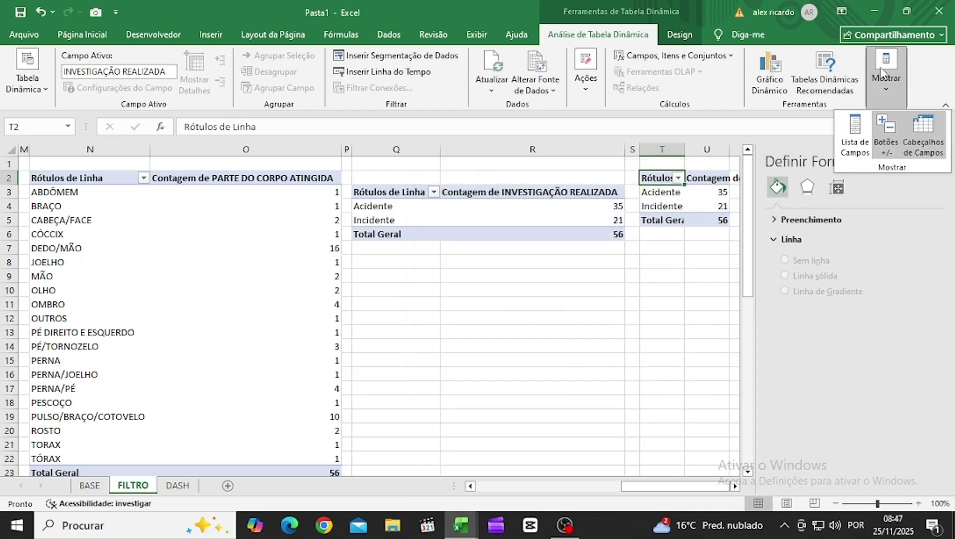
{"action": "left_click", "coordinate": [854, 146]}
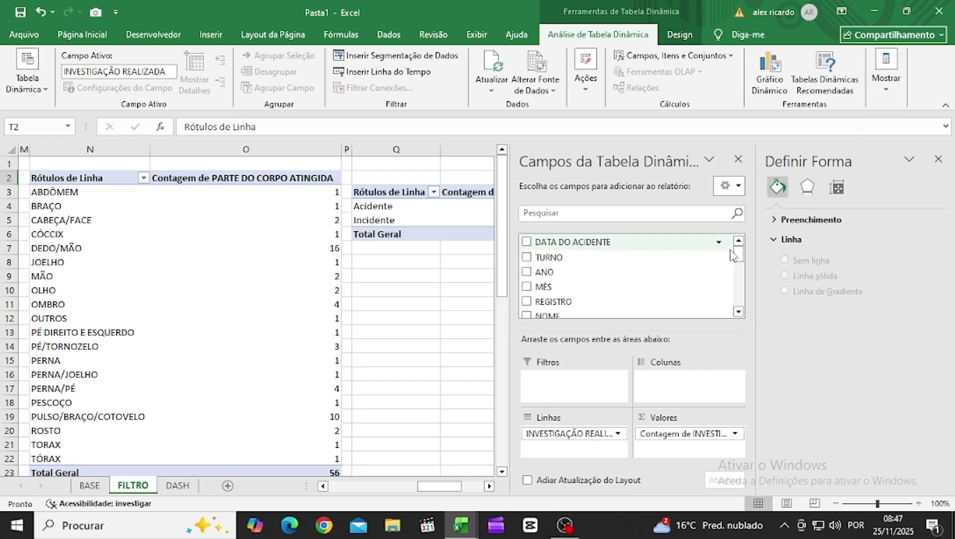
Step: Set the copied pivot table to count CARGO by CARGO rows, and remove the INVESTIGAÇÃO REALIZADA field
{"action": "left_click_drag", "start_coordinate": [737, 257], "coordinate": [738, 272]}
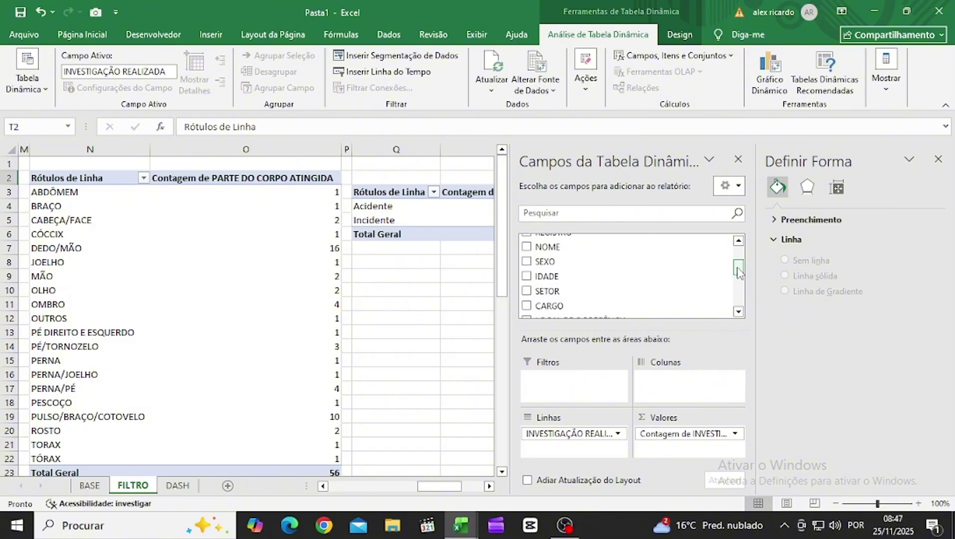
{"action": "left_click", "coordinate": [527, 307]}
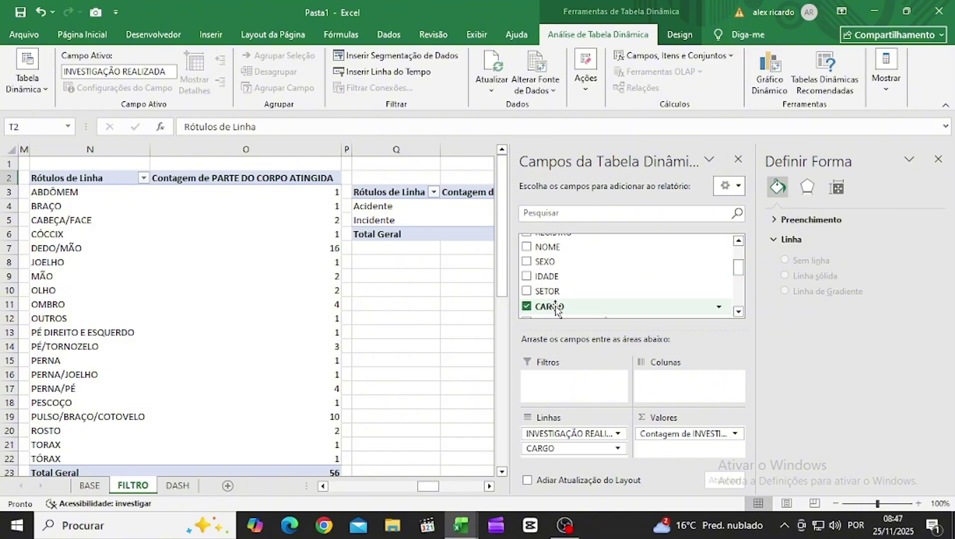
{"action": "left_click_drag", "start_coordinate": [556, 307], "coordinate": [720, 452]}
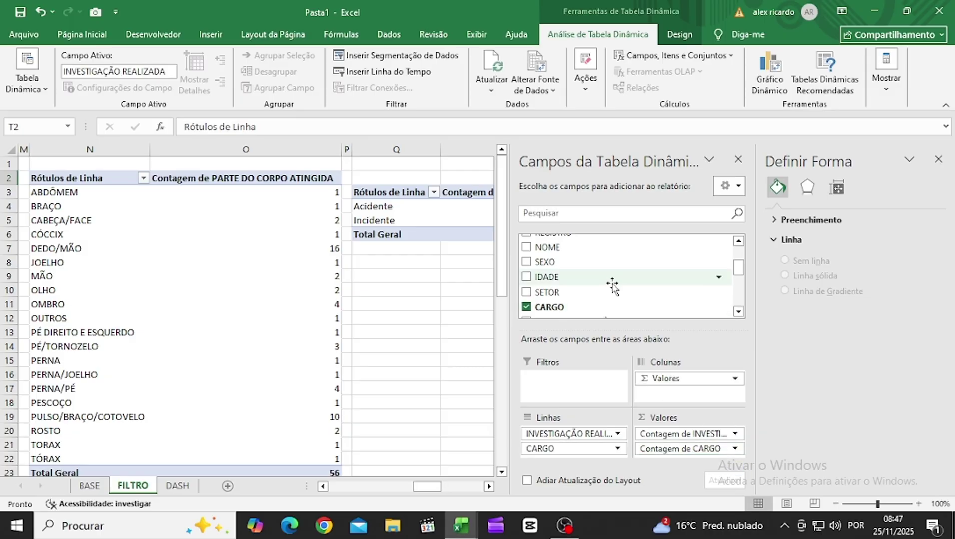
{"action": "scroll", "coordinate": [610, 286], "scroll_direction": "down", "scroll_amount": 1}
{"action": "scroll", "coordinate": [610, 285], "scroll_direction": "down", "scroll_amount": 2}
{"action": "left_click", "coordinate": [527, 309]}
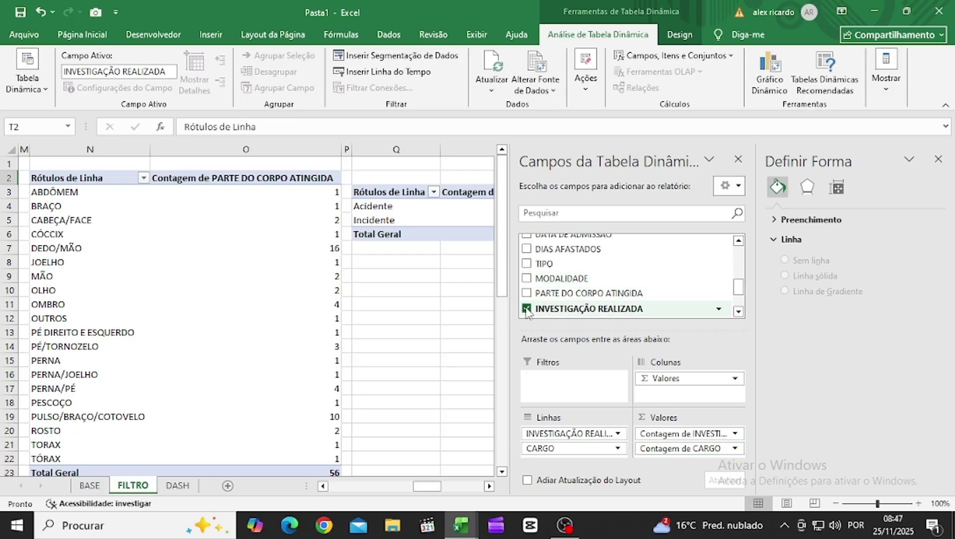
{"action": "left_click", "coordinate": [443, 304]}
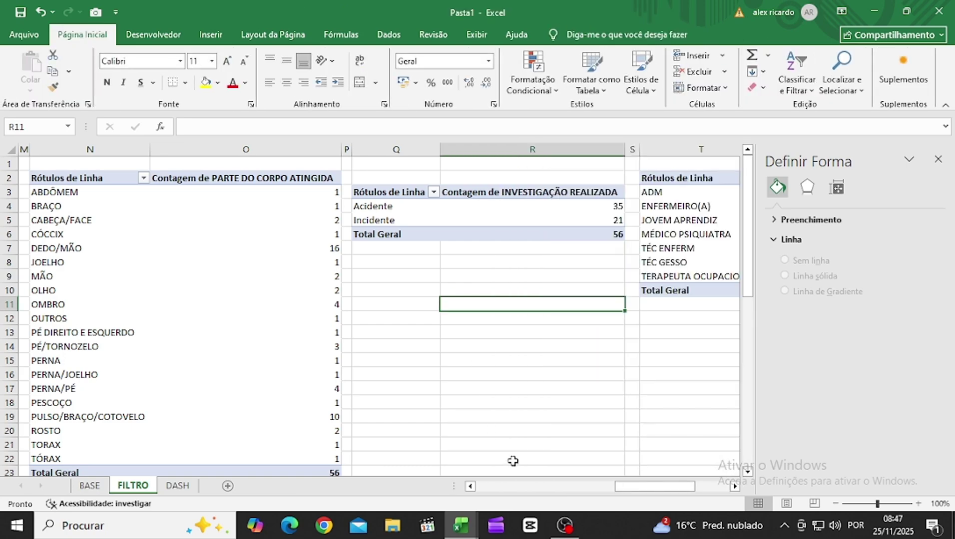
{"action": "scroll", "coordinate": [634, 489], "scroll_direction": "right", "scroll_amount": 3}
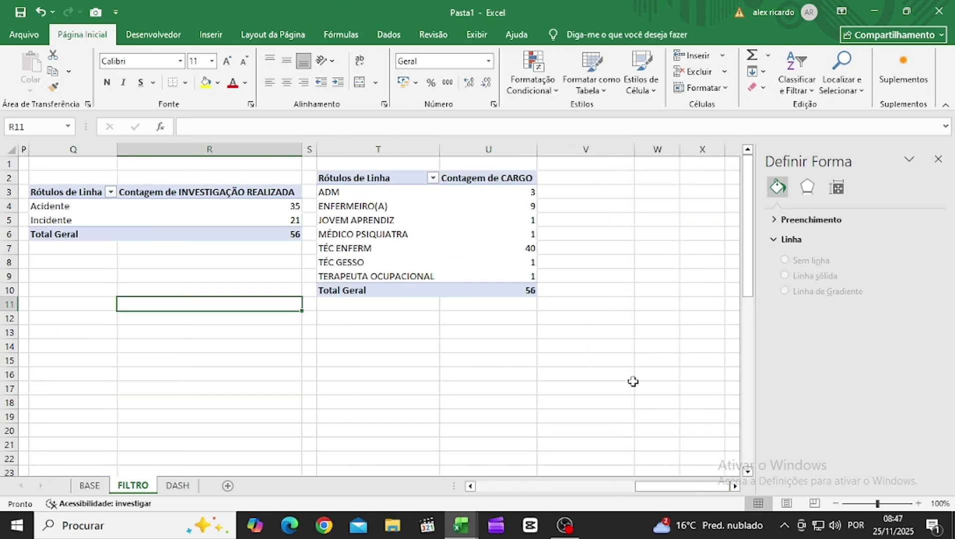
Step: Insert a horizontal clustered bar chart from the CARGO pivot table
{"action": "left_click", "coordinate": [342, 177]}
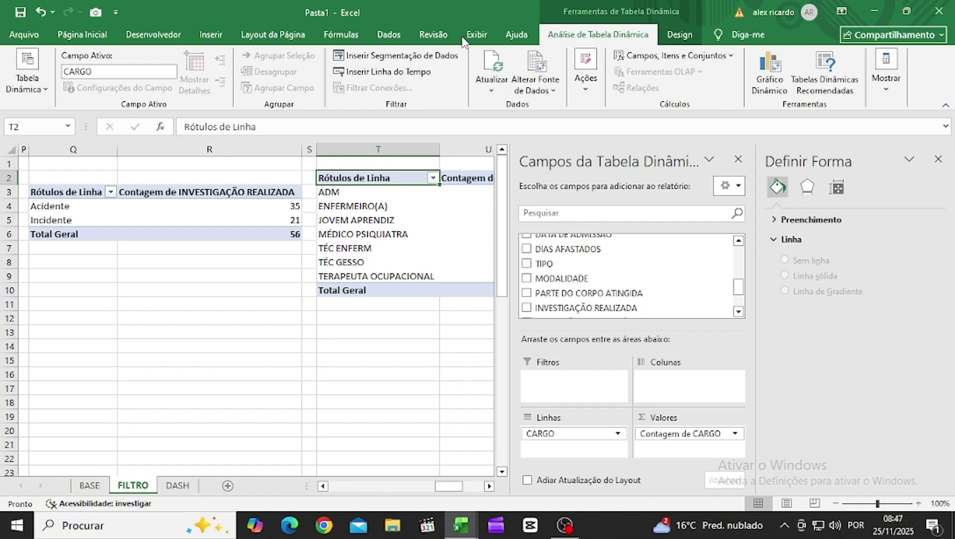
{"action": "left_click", "coordinate": [210, 43]}
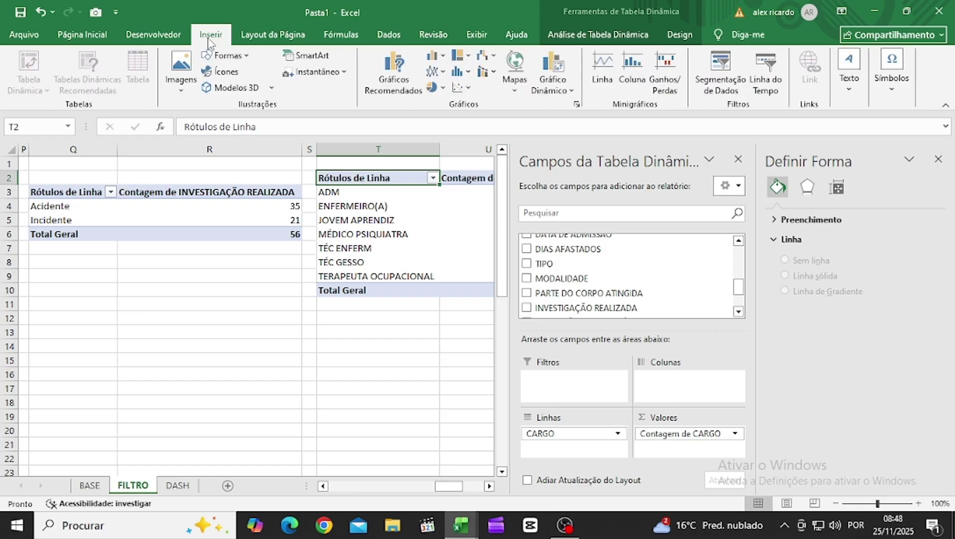
{"action": "left_click", "coordinate": [433, 55]}
{"action": "left_click", "coordinate": [445, 209]}
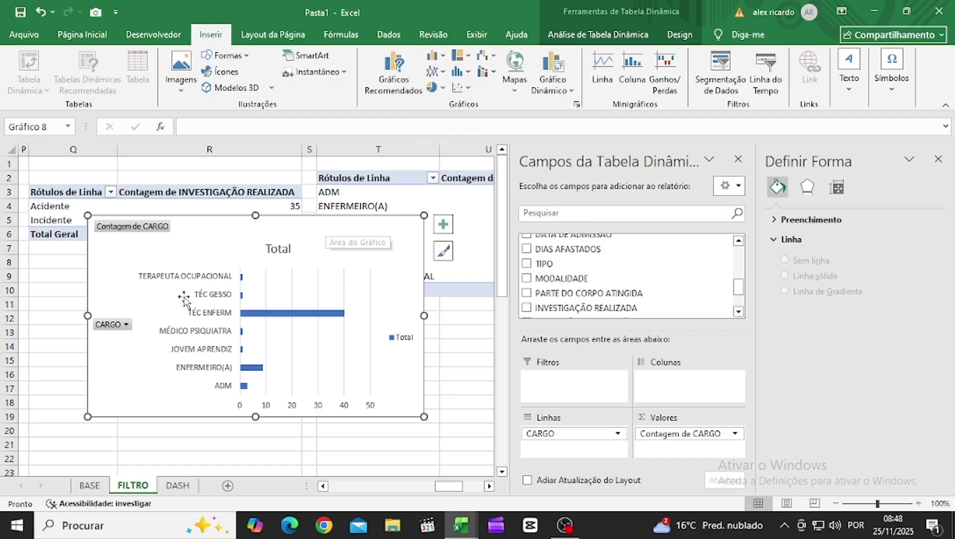
Step: Remove the gridlines, legend, value axis and all field buttons from the CARGO bar chart
{"action": "left_click", "coordinate": [266, 282]}
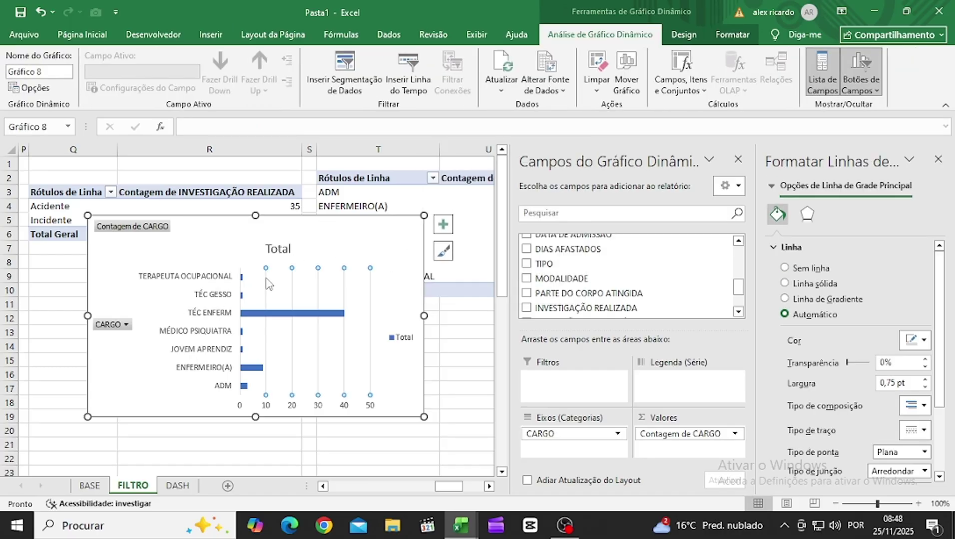
{"action": "key", "text": "Delete"}
{"action": "left_click", "coordinate": [397, 338]}
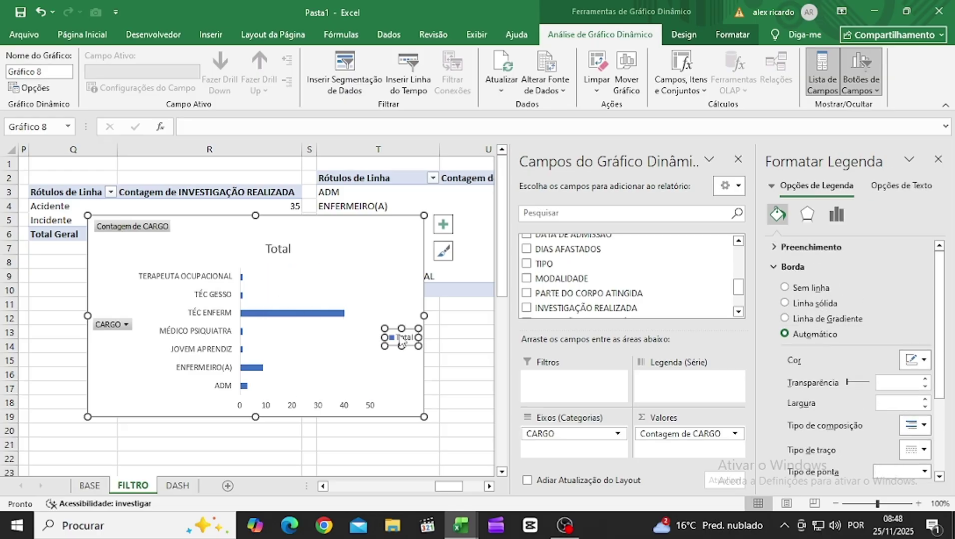
{"action": "key", "text": "Delete"}
{"action": "left_click", "coordinate": [377, 410]}
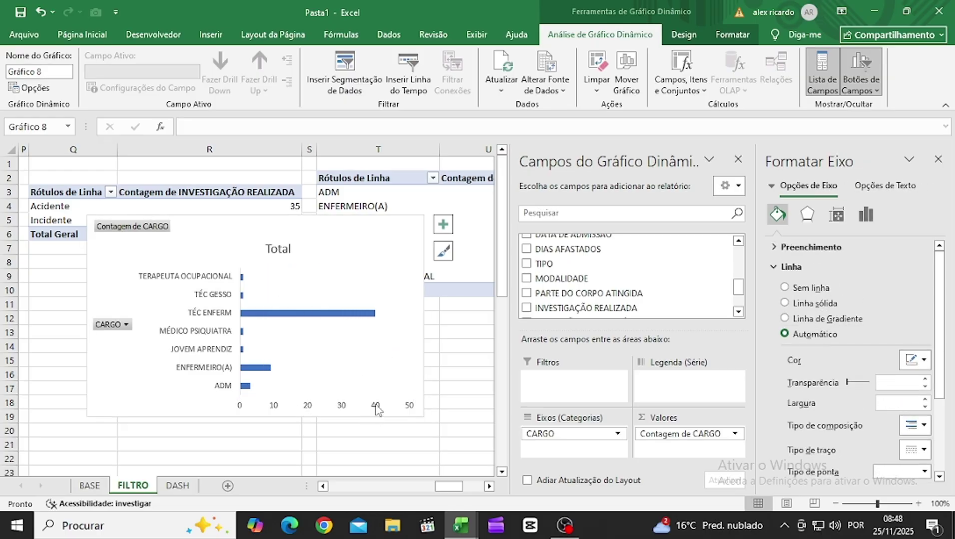
{"action": "key", "text": "Delete"}
{"action": "right_click", "coordinate": [118, 230]}
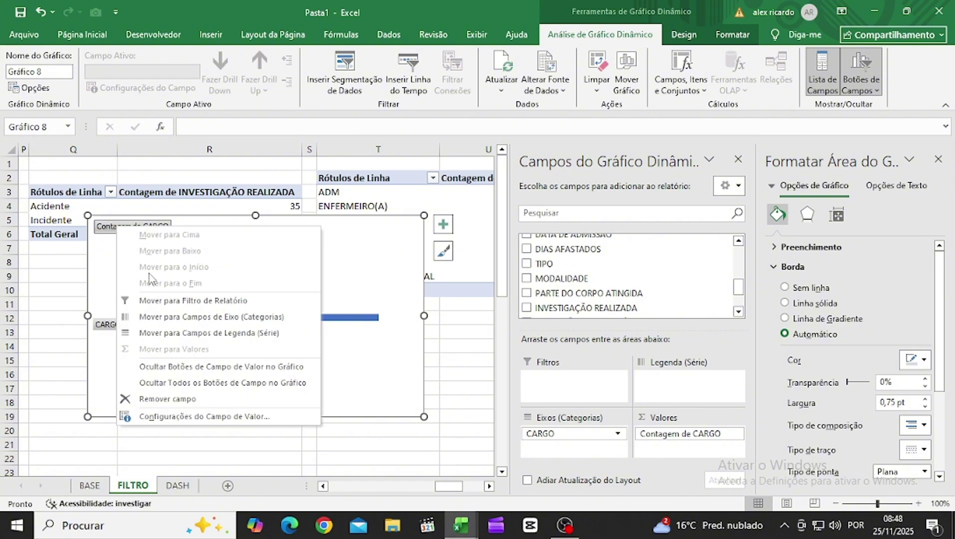
{"action": "left_click", "coordinate": [194, 389]}
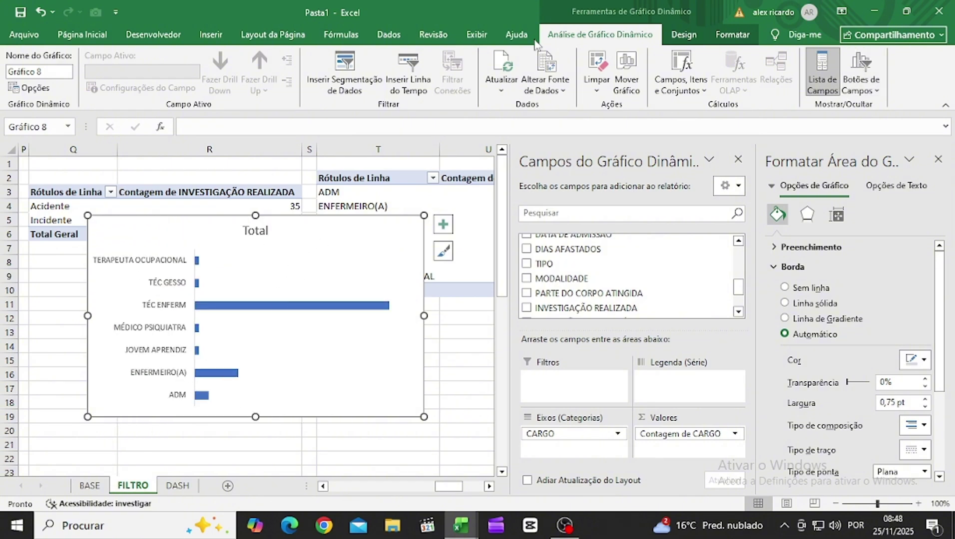
Step: Format the CARGO chart area with no fill and no outline
{"action": "left_click", "coordinate": [732, 36]}
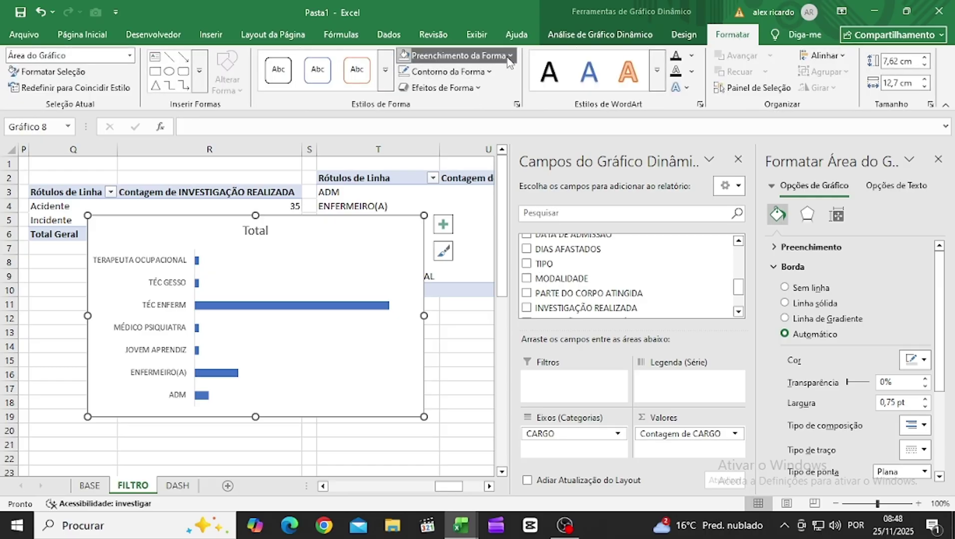
{"action": "left_click", "coordinate": [510, 56]}
{"action": "left_click", "coordinate": [431, 313]}
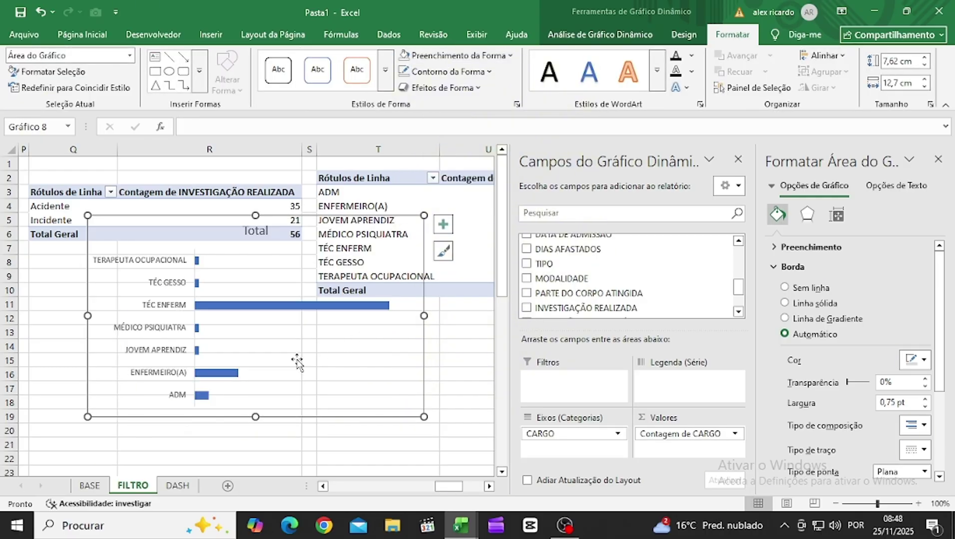
{"action": "mouse_move", "coordinate": [230, 378]}
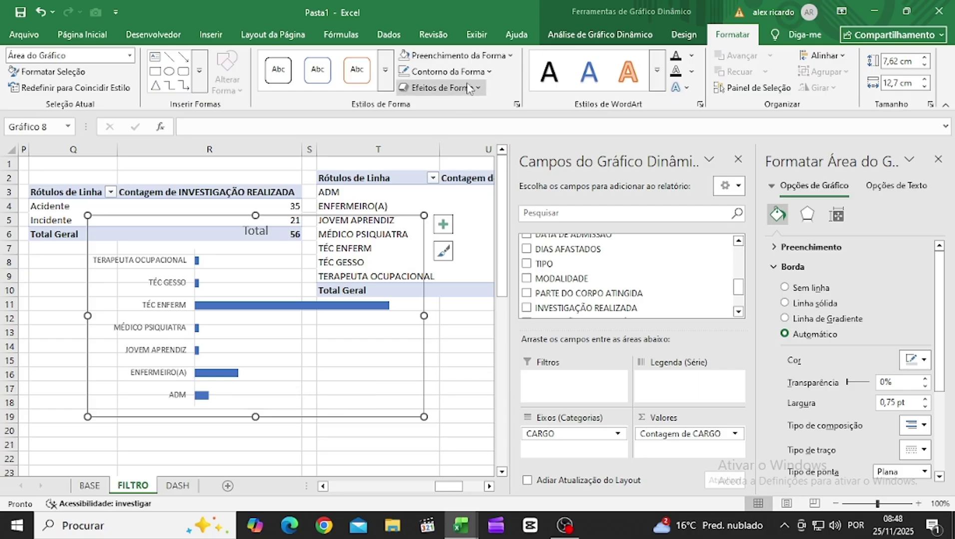
{"action": "left_click", "coordinate": [488, 72]}
{"action": "left_click", "coordinate": [446, 326]}
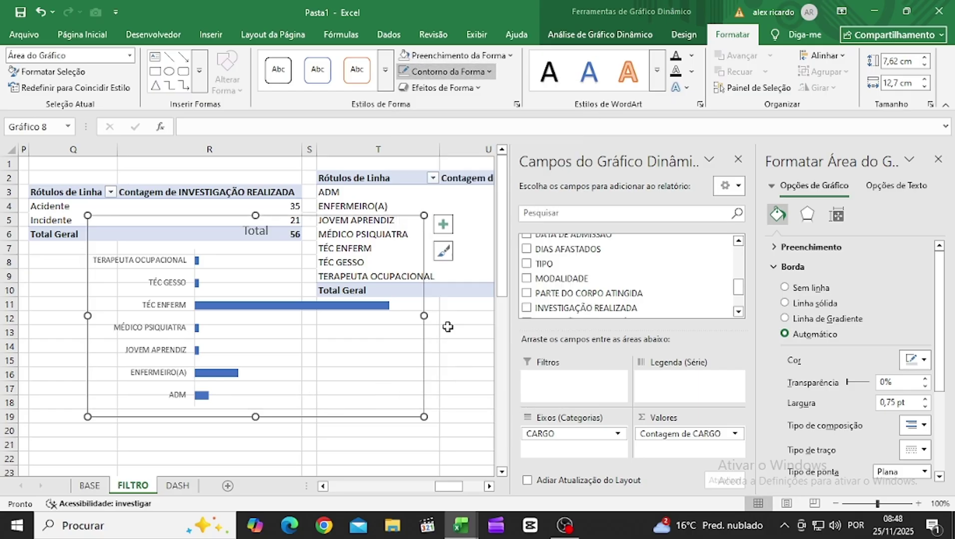
Step: Add data labels to the CARGO bars and shrink the chart to about 8.2 cm wide by 5 cm high
{"action": "left_click", "coordinate": [321, 307]}
{"action": "right_click", "coordinate": [321, 307]}
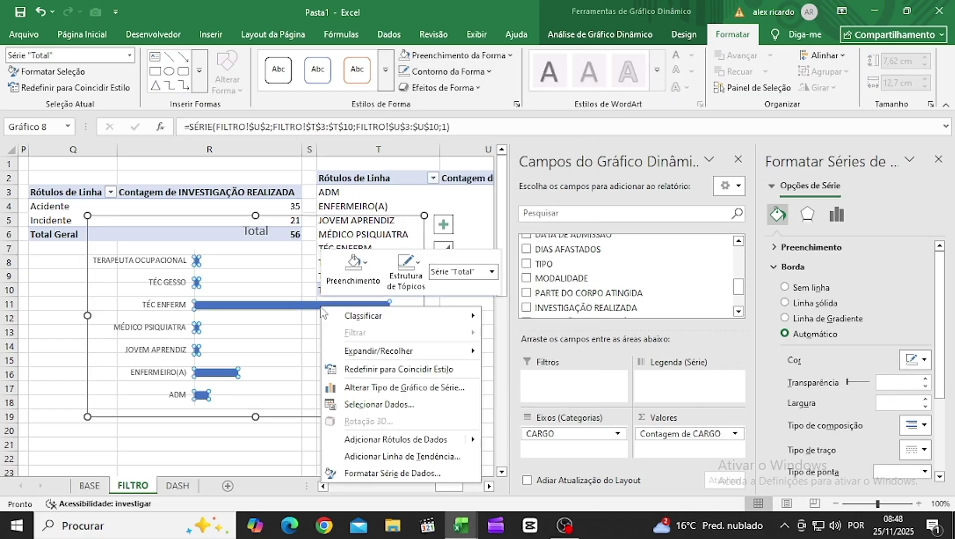
{"action": "left_click", "coordinate": [413, 438]}
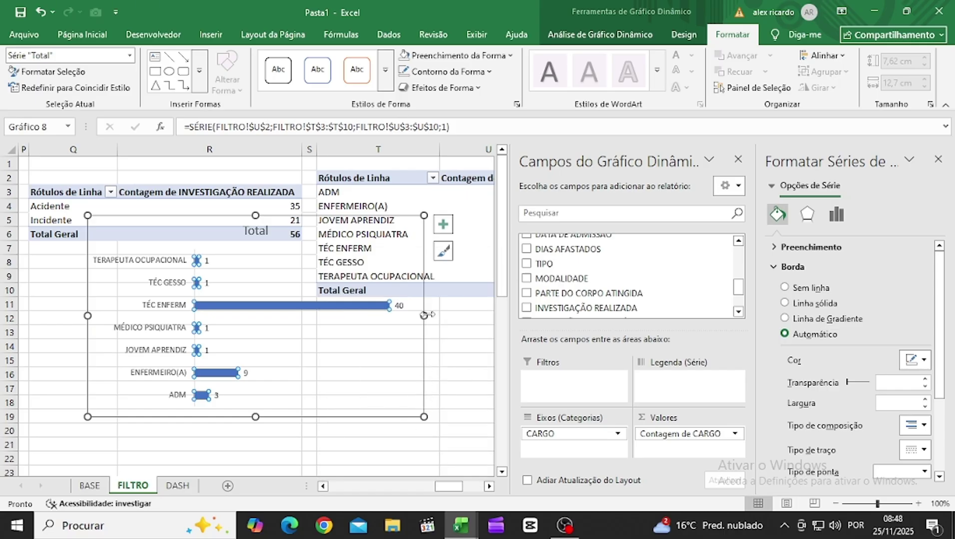
{"action": "left_click_drag", "start_coordinate": [425, 315], "coordinate": [305, 315]}
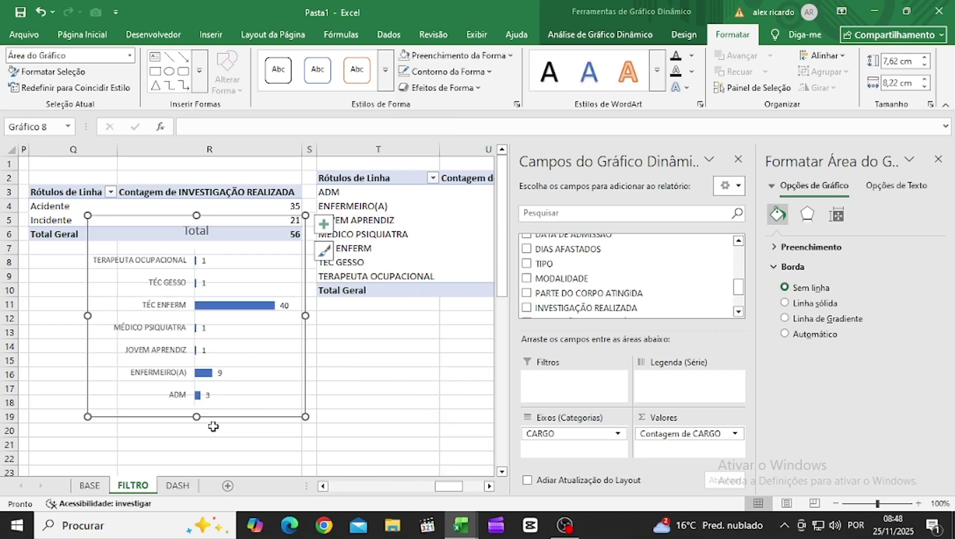
{"action": "left_click_drag", "start_coordinate": [197, 417], "coordinate": [197, 349]}
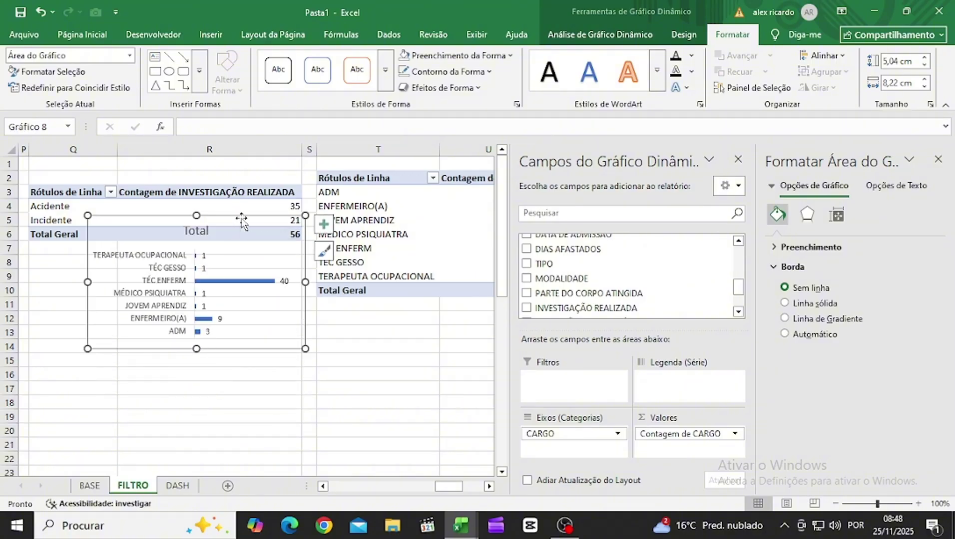
Step: Cut the CARGO chart, paste it on the DASH sheet at K20, and move it up just below the Local de Ocorrência chart
{"action": "key", "text": "ctrl+x"}
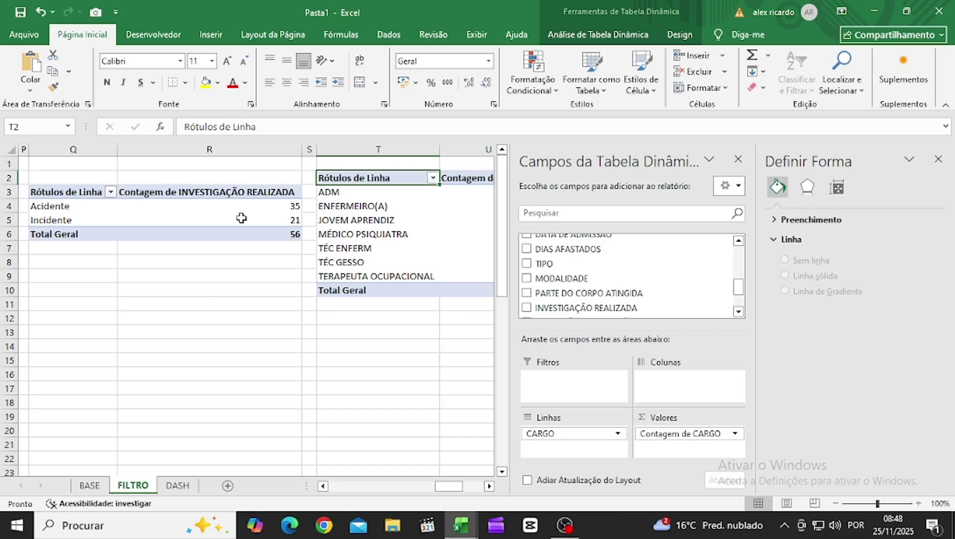
{"action": "left_click", "coordinate": [177, 486]}
{"action": "key", "text": "ctrl+v"}
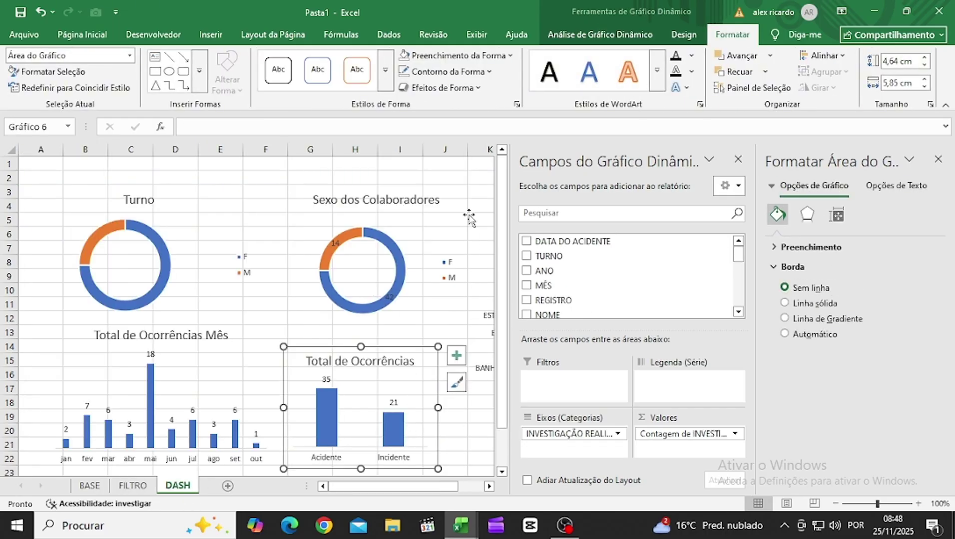
{"action": "left_click", "coordinate": [452, 177]}
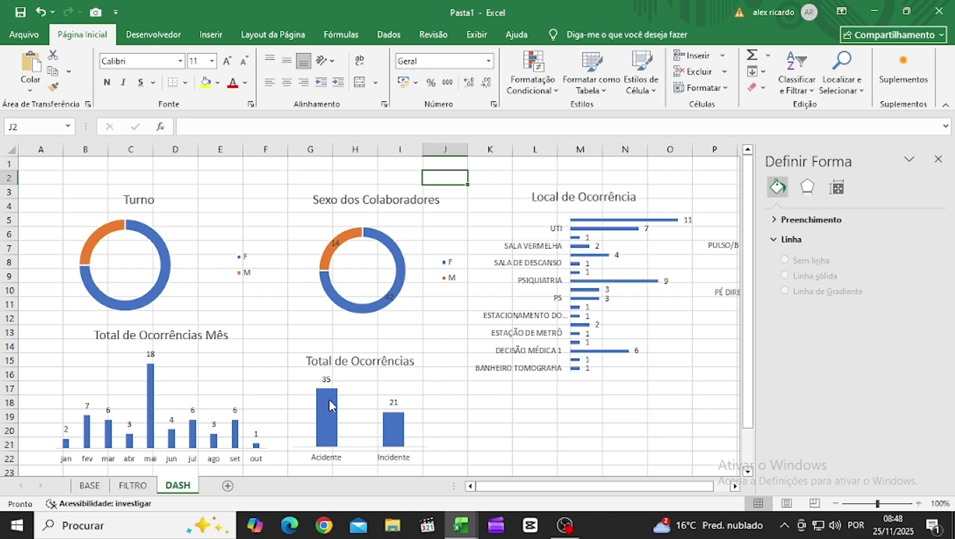
{"action": "left_click", "coordinate": [501, 429]}
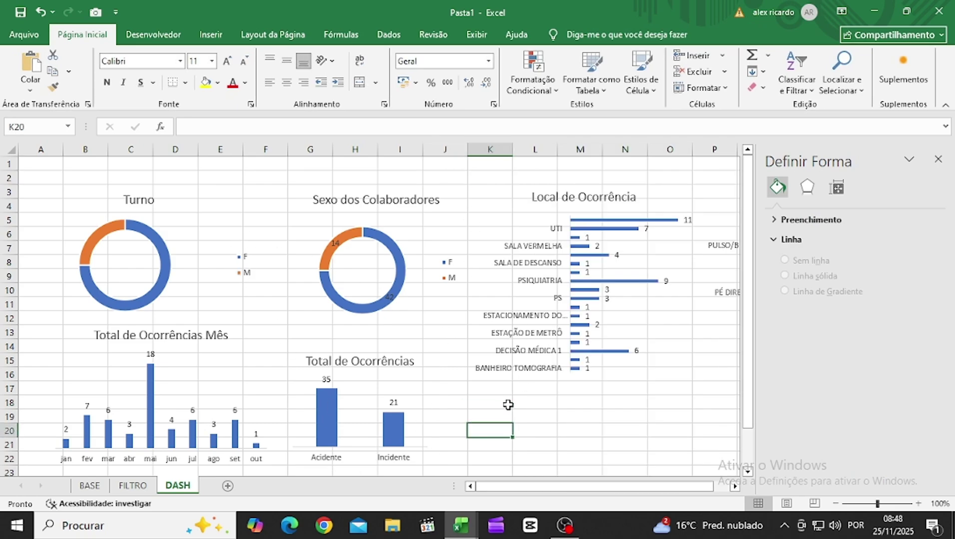
{"action": "left_click", "coordinate": [504, 402]}
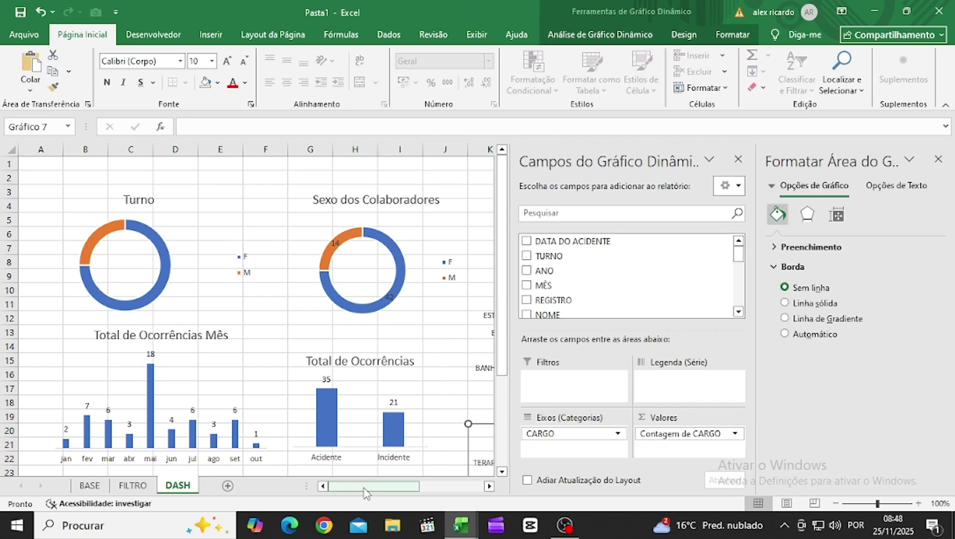
{"action": "left_click_drag", "start_coordinate": [364, 489], "coordinate": [402, 486]}
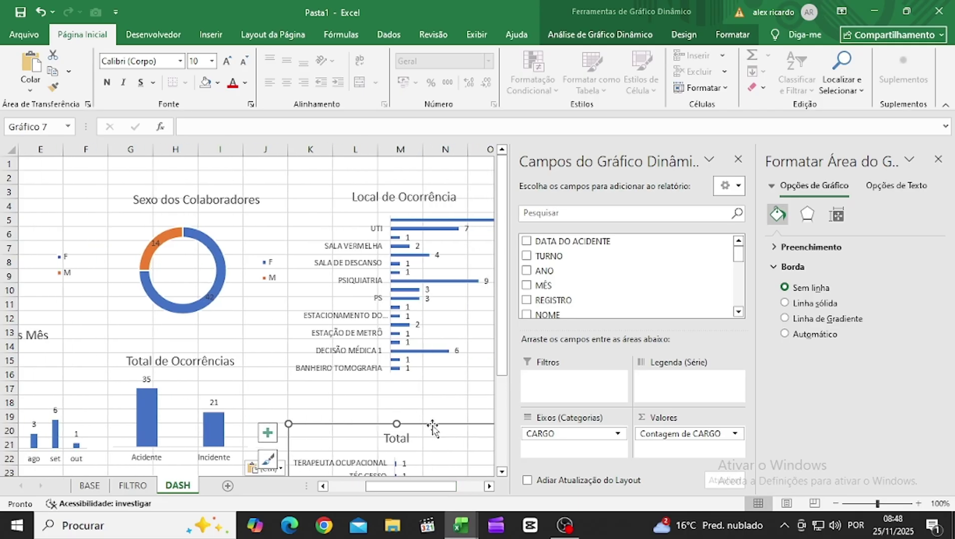
{"action": "left_click_drag", "start_coordinate": [432, 428], "coordinate": [431, 386]}
Step: Change the title of the pasted bar chart to "Cargo"
{"action": "left_click", "coordinate": [401, 398]}
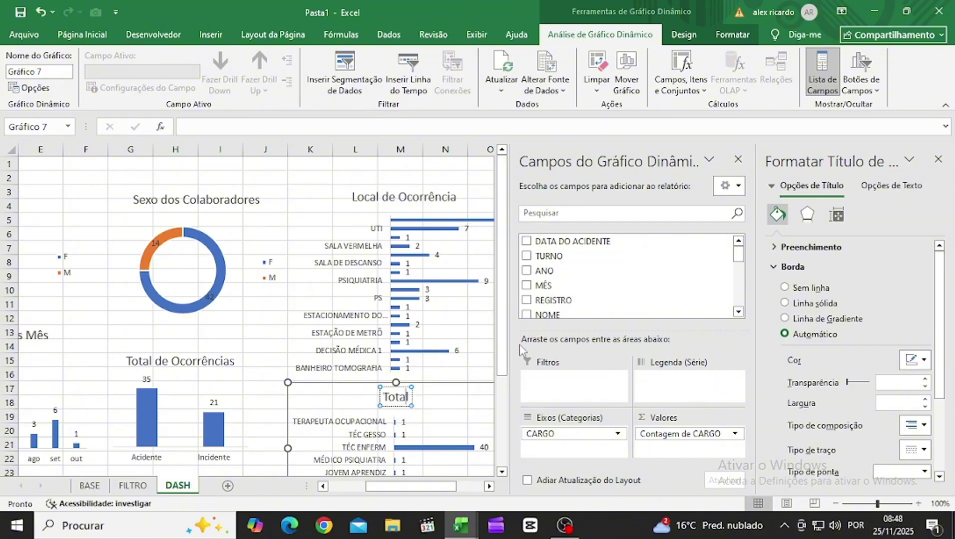
{"action": "key", "text": "BackSpace"}
{"action": "key", "text": "BackSpace"}
{"action": "key", "text": "BackSpace"}
{"action": "key", "text": "BackSpace"}
{"action": "key", "text": "BackSpace"}
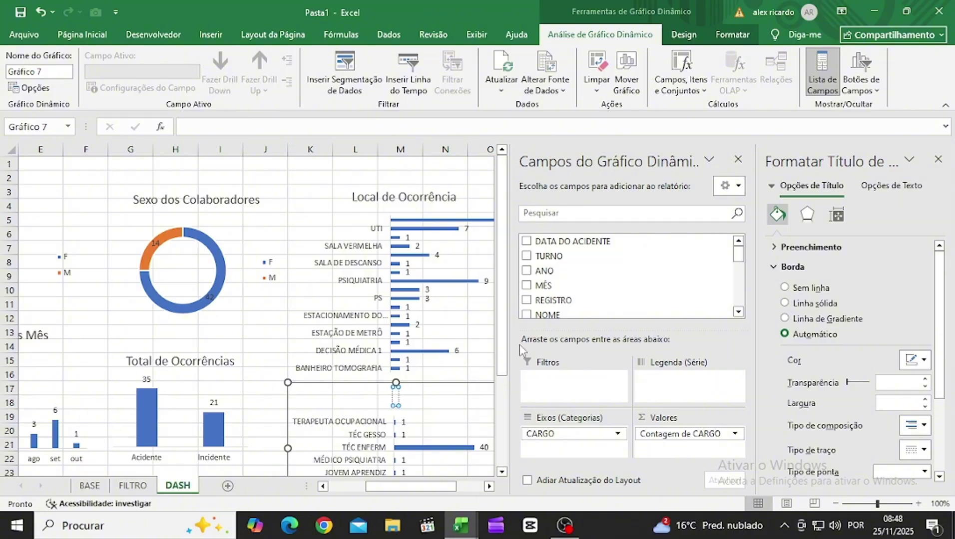
{"action": "type", "text": "Cargo"}
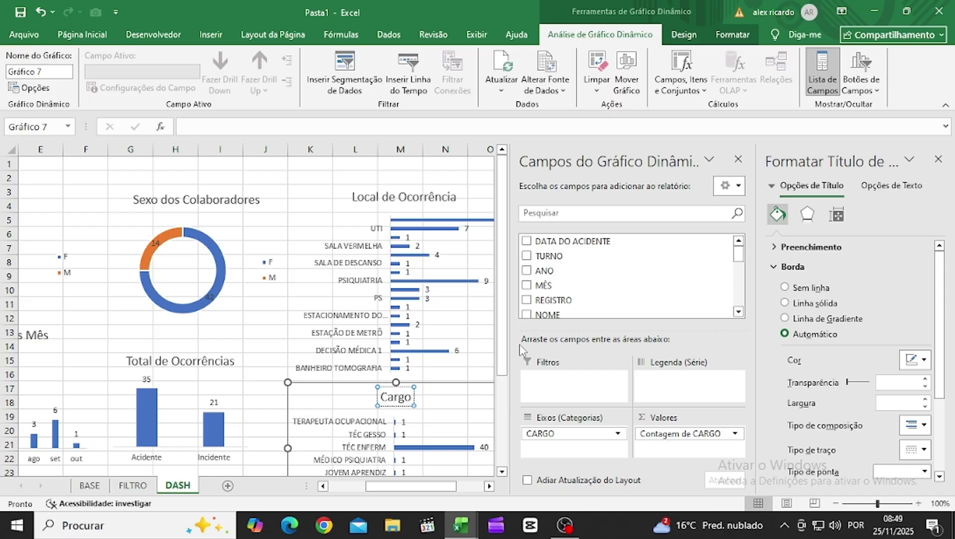
{"action": "left_click", "coordinate": [427, 176]}
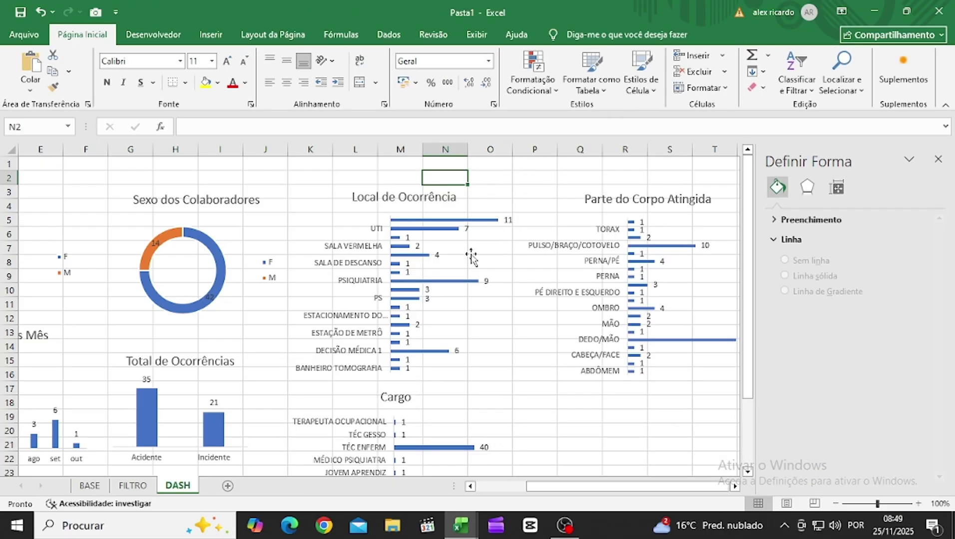
Step: Add data labels to the Turno doughnut chart on the DASH sheet
{"action": "left_click_drag", "start_coordinate": [584, 486], "coordinate": [426, 483]}
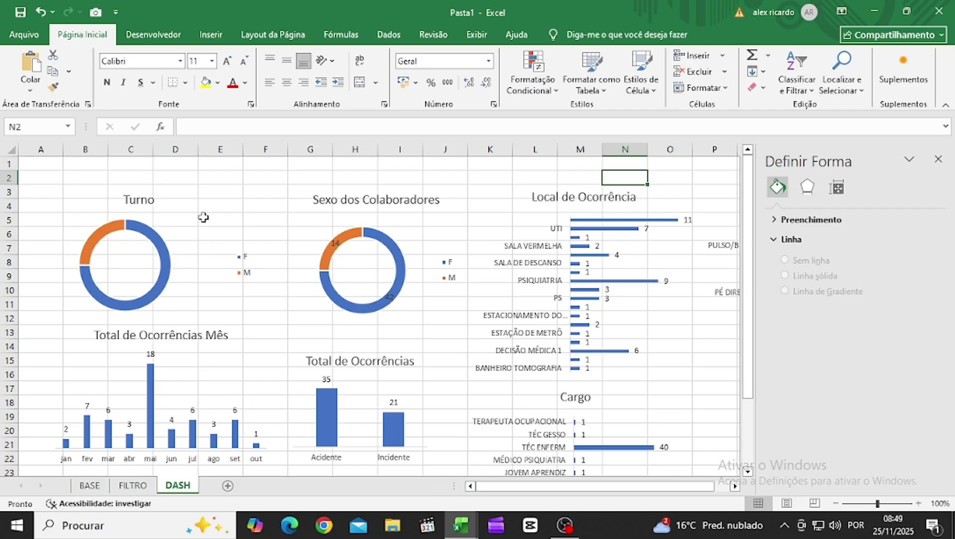
{"action": "left_click", "coordinate": [201, 213]}
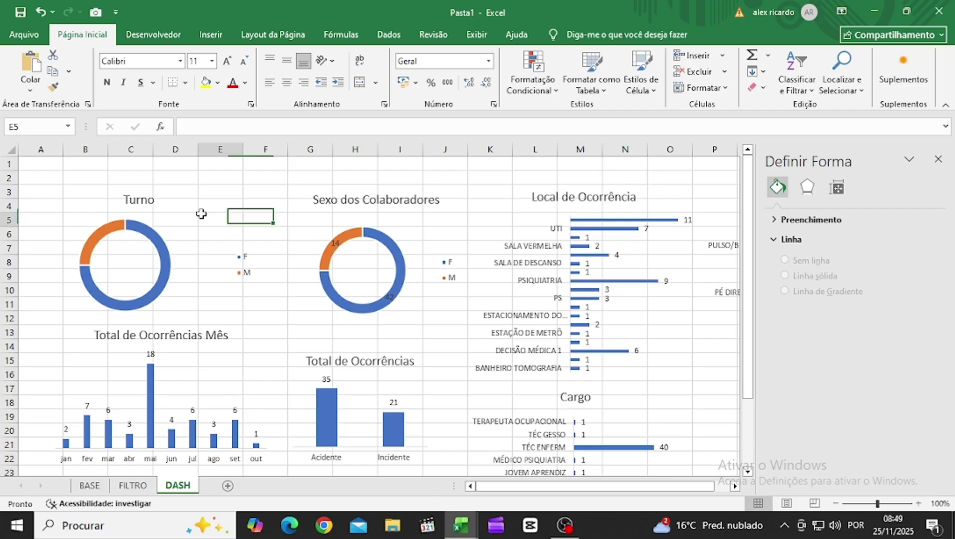
{"action": "left_click", "coordinate": [146, 233]}
{"action": "right_click", "coordinate": [146, 233]}
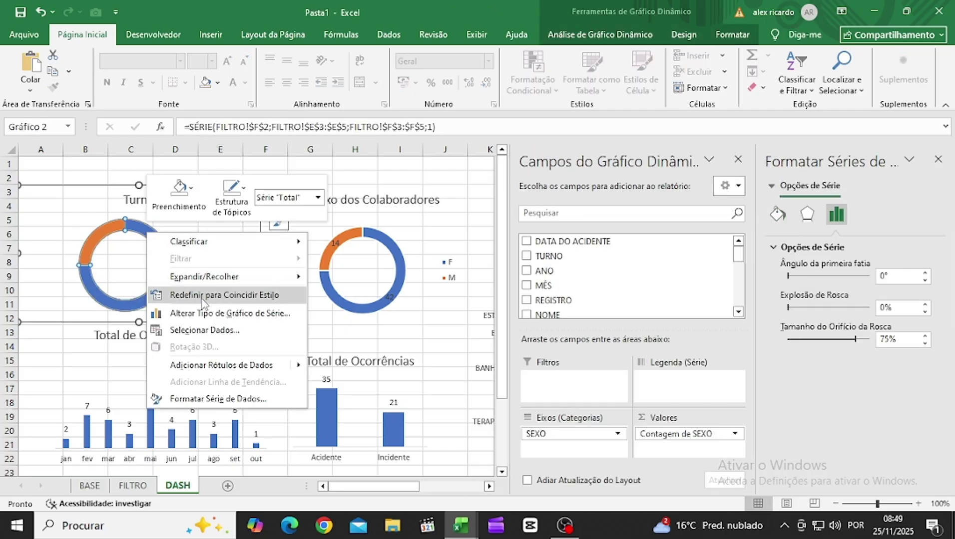
{"action": "left_click", "coordinate": [230, 366]}
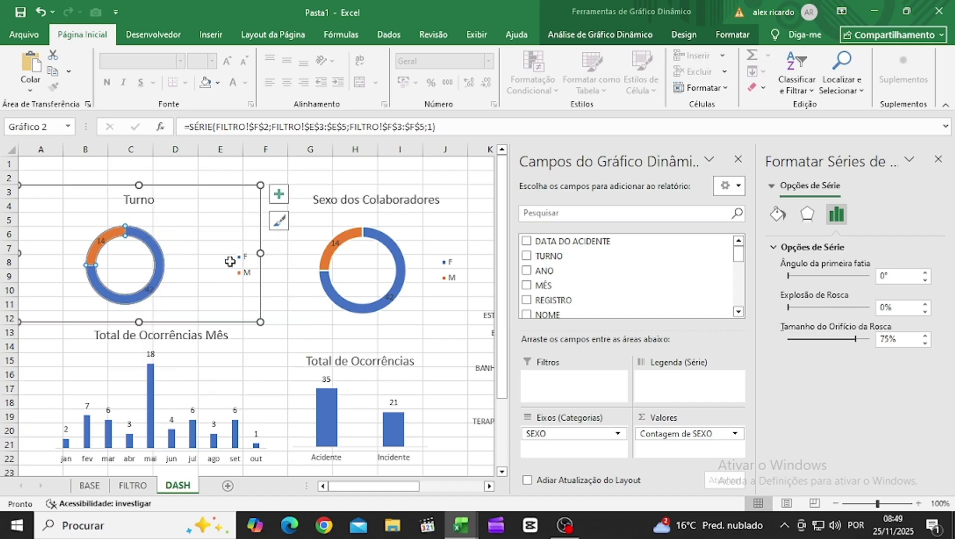
{"action": "left_click", "coordinate": [166, 220]}
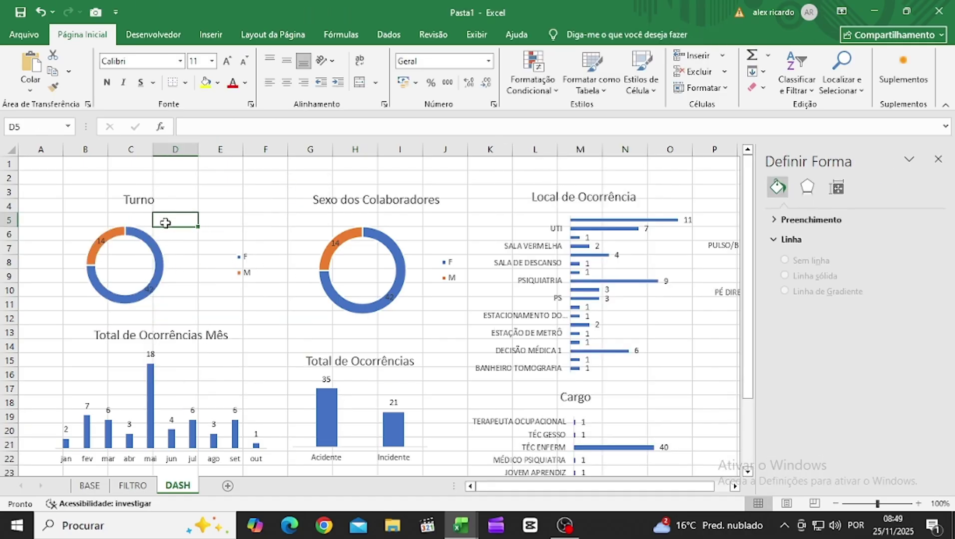
Step: Enlarge the plot area of the Turno doughnut within its chart frame
{"action": "left_click", "coordinate": [138, 245]}
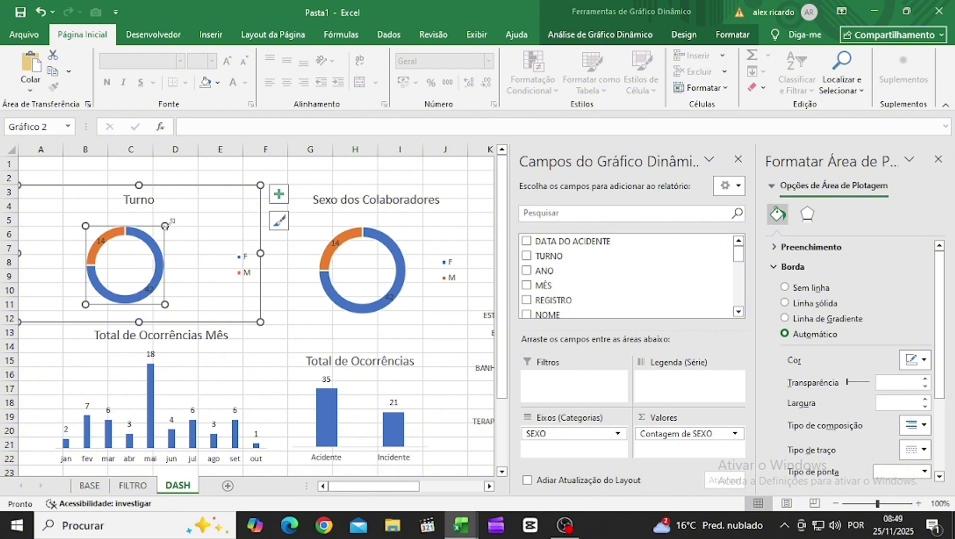
{"action": "left_click", "coordinate": [171, 223]}
{"action": "left_click", "coordinate": [188, 208]}
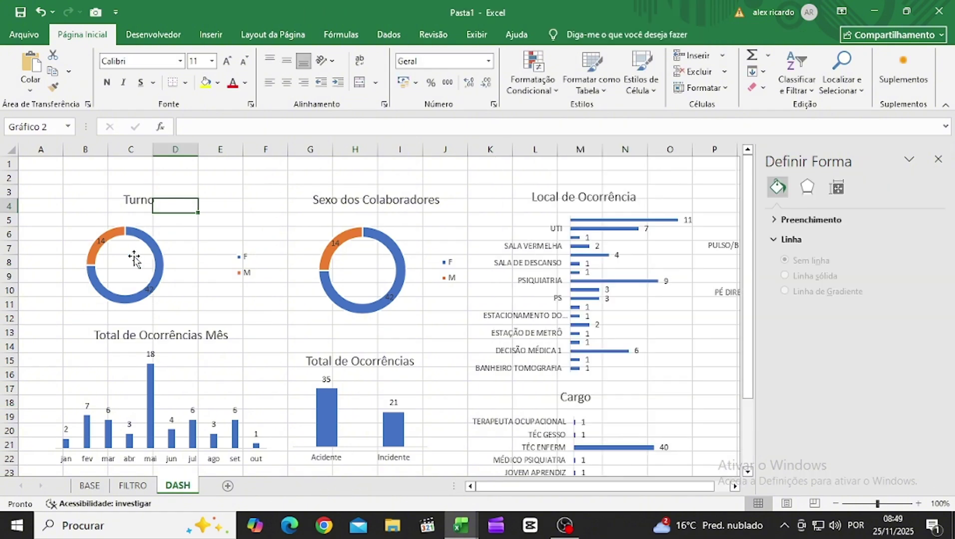
{"action": "left_click", "coordinate": [135, 254]}
{"action": "left_click_drag", "start_coordinate": [165, 225], "coordinate": [173, 212]}
Step: Move the Sexo dos Colaboradores chart left, closer to the Turno chart
{"action": "left_click", "coordinate": [375, 226]}
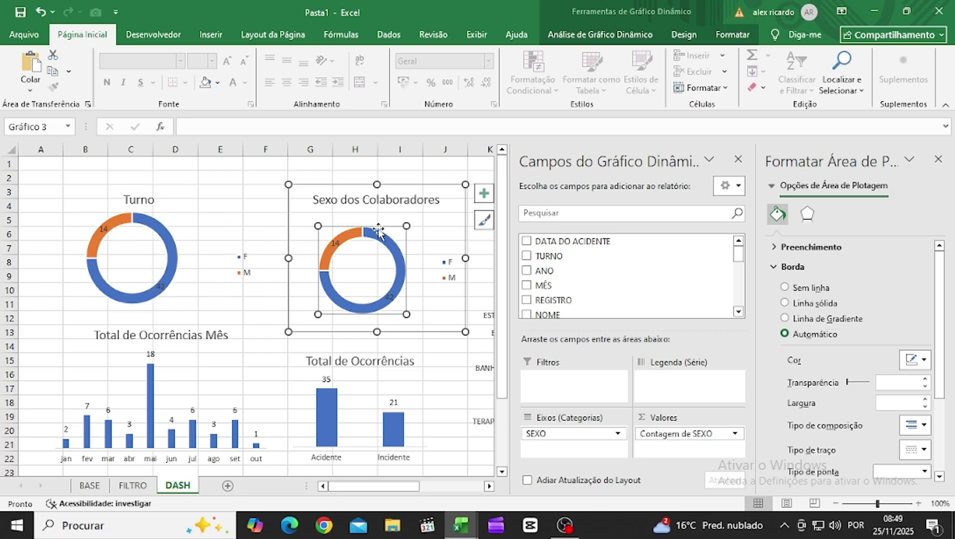
{"action": "left_click_drag", "start_coordinate": [423, 189], "coordinate": [379, 185]}
{"action": "left_click", "coordinate": [213, 232]}
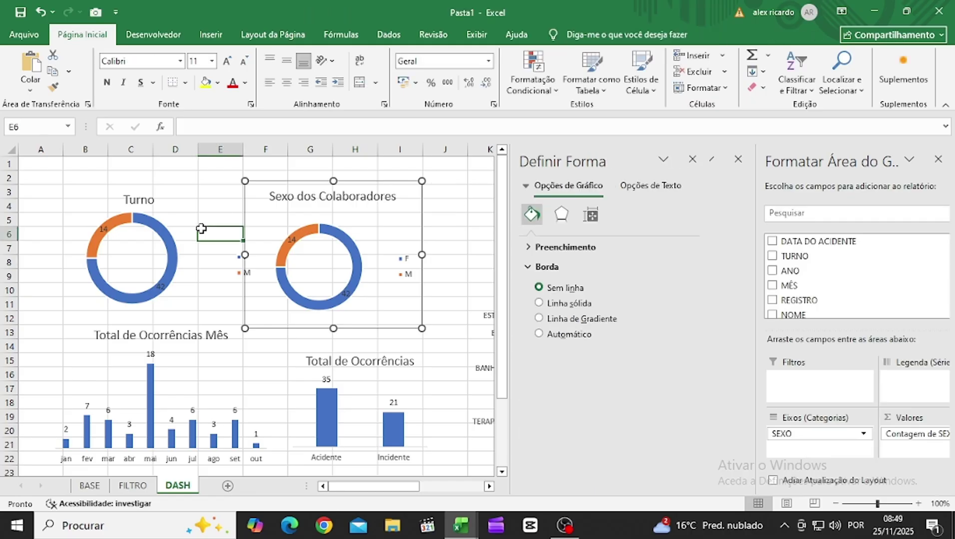
Step: Narrow the Turno chart frame from both sides so it spans roughly columns A to E
{"action": "left_click", "coordinate": [147, 257]}
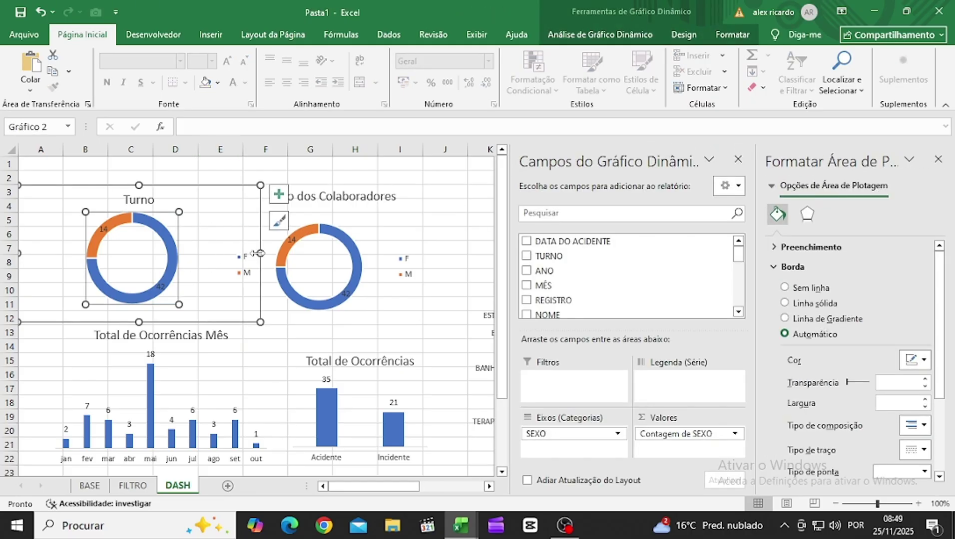
{"action": "left_click_drag", "start_coordinate": [258, 253], "coordinate": [212, 252]}
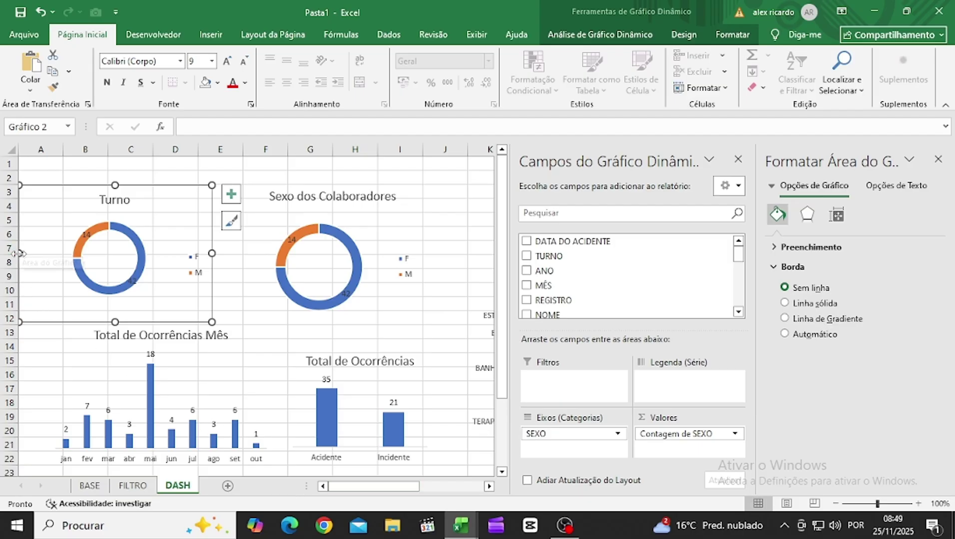
{"action": "left_click_drag", "start_coordinate": [15, 254], "coordinate": [39, 263]}
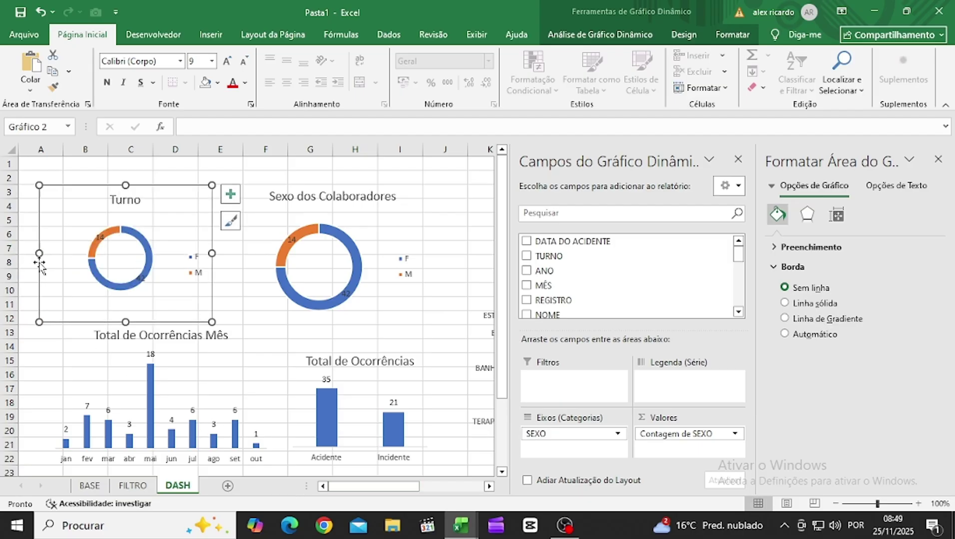
Step: Enlarge the Turno doughnut's plot area and reposition it below the title, left of the legend
{"action": "left_click", "coordinate": [124, 252]}
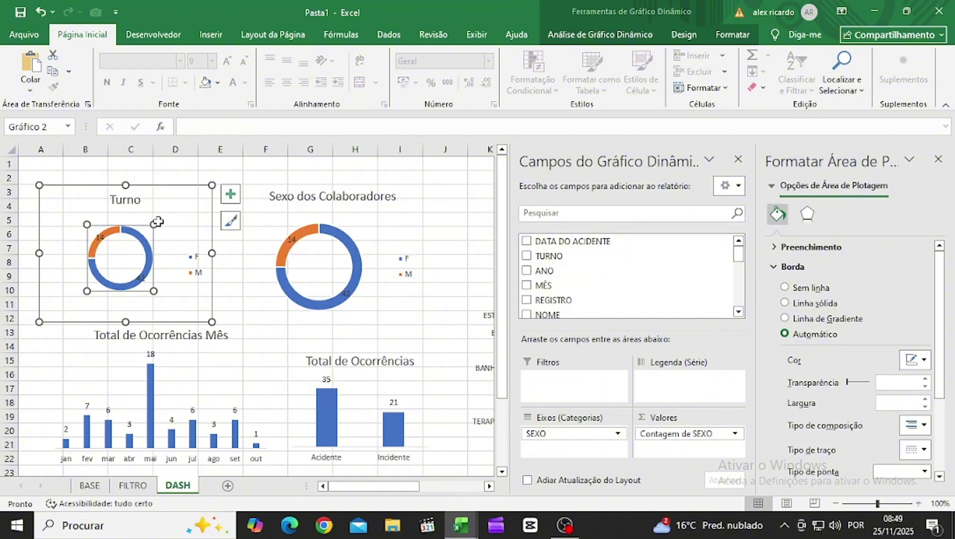
{"action": "left_click_drag", "start_coordinate": [154, 225], "coordinate": [178, 201]}
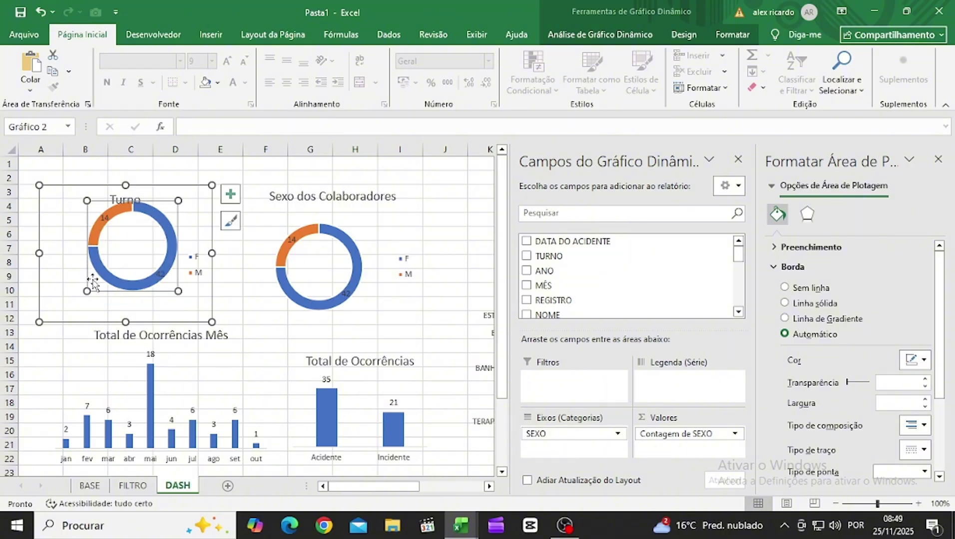
{"action": "left_click_drag", "start_coordinate": [82, 295], "coordinate": [83, 295]}
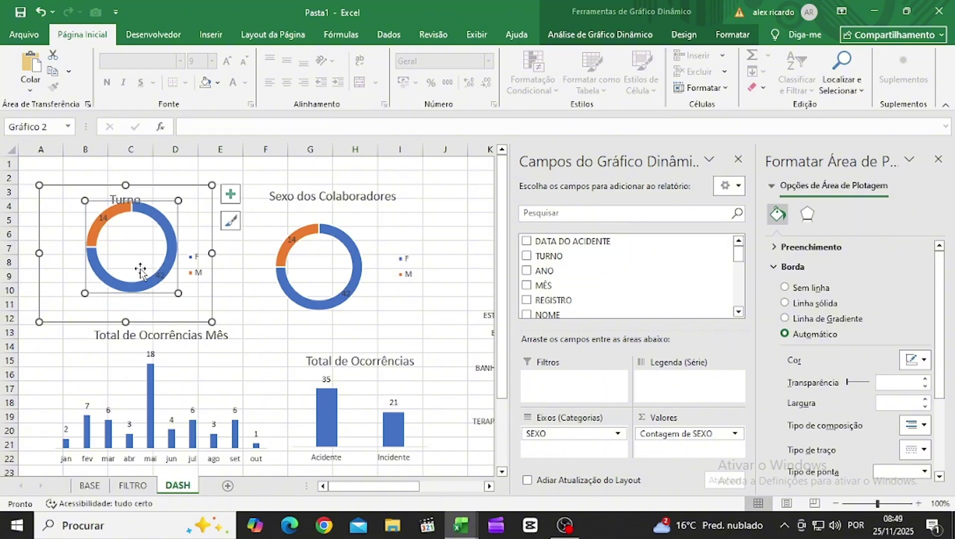
{"action": "left_click_drag", "start_coordinate": [132, 247], "coordinate": [114, 263]}
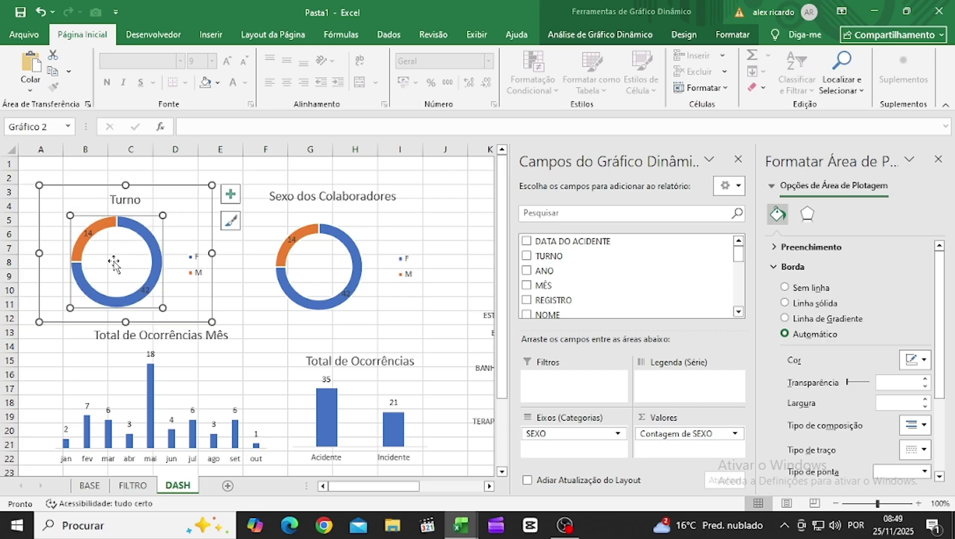
Step: Enlarge the doughnut in the Sexo dos Colaboradores chart slightly and narrow the chart frame from its right side
{"action": "left_click", "coordinate": [326, 268]}
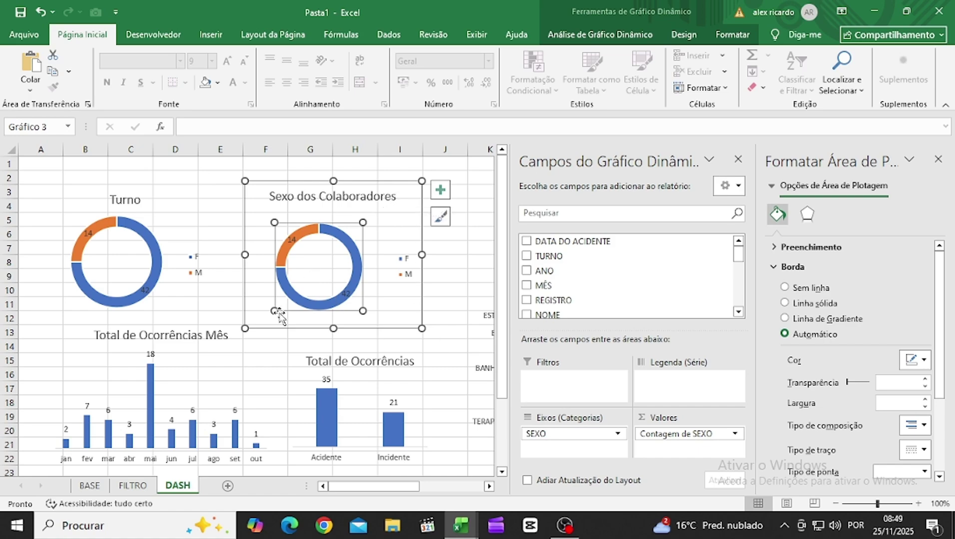
{"action": "left_click_drag", "start_coordinate": [279, 316], "coordinate": [268, 317]}
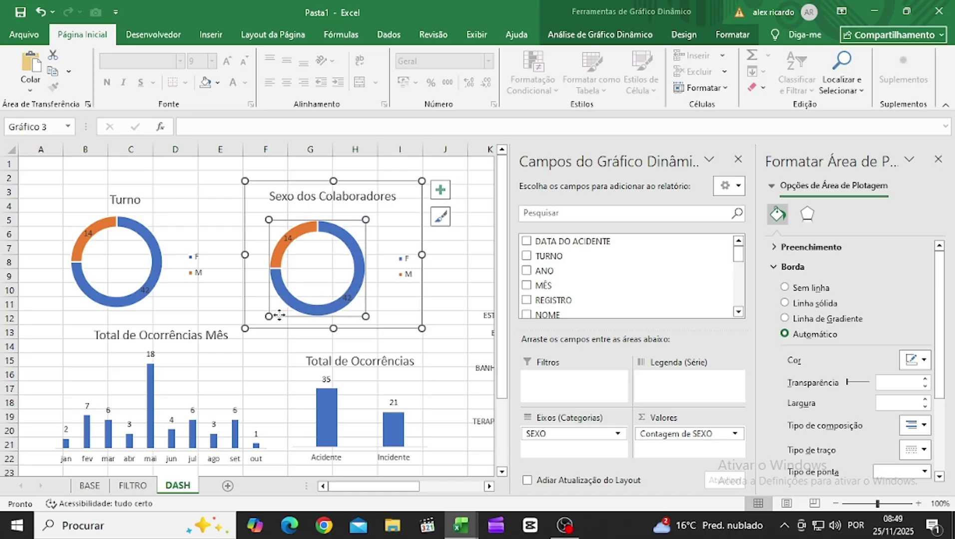
{"action": "mouse_move", "coordinate": [365, 220]}
{"action": "left_mouse_down"}
{"action": "mouse_move", "coordinate": [384, 212]}
{"action": "mouse_move", "coordinate": [368, 217]}
{"action": "left_mouse_up"}
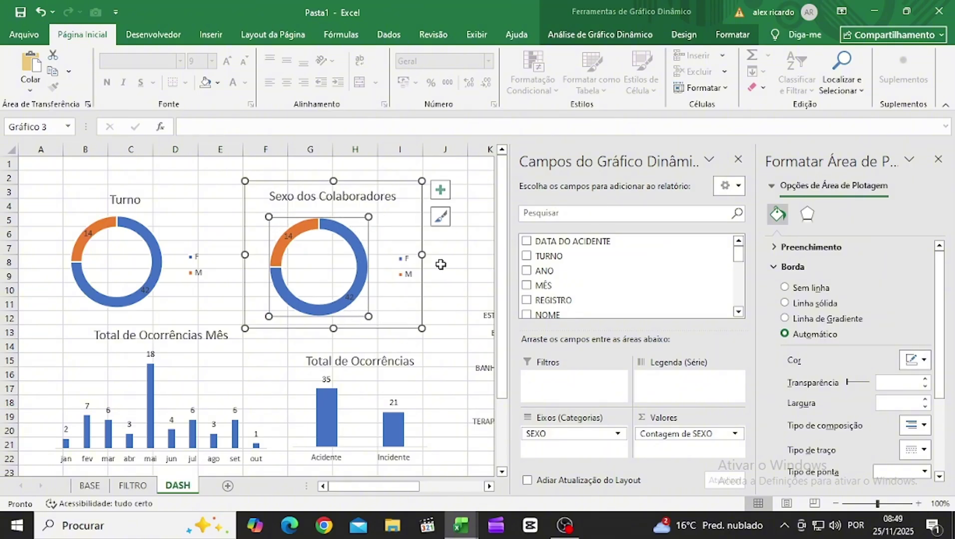
{"action": "left_click_drag", "start_coordinate": [423, 255], "coordinate": [410, 256]}
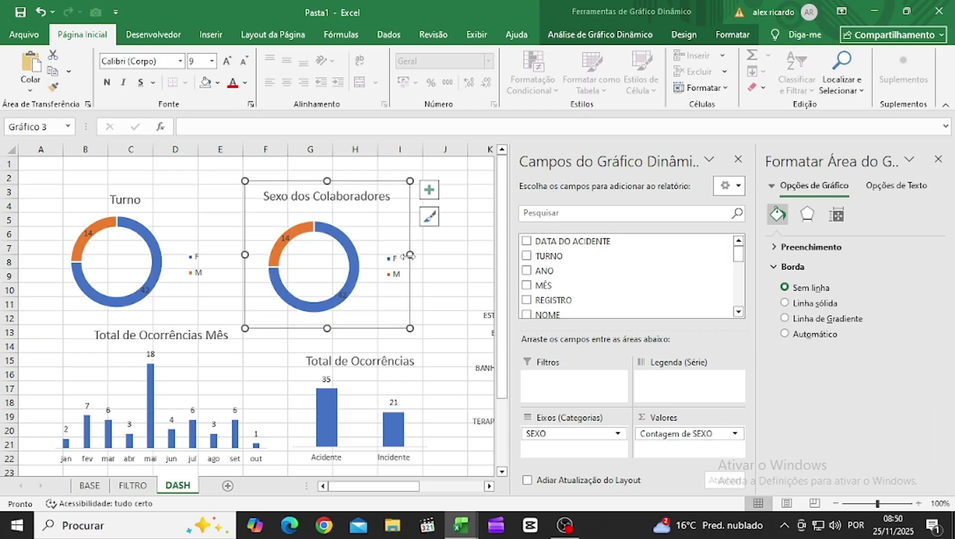
Step: Close the chart formatting pane and the pivot chart field list to free space for the DASH charts
{"action": "left_click_drag", "start_coordinate": [399, 492], "coordinate": [426, 492]}
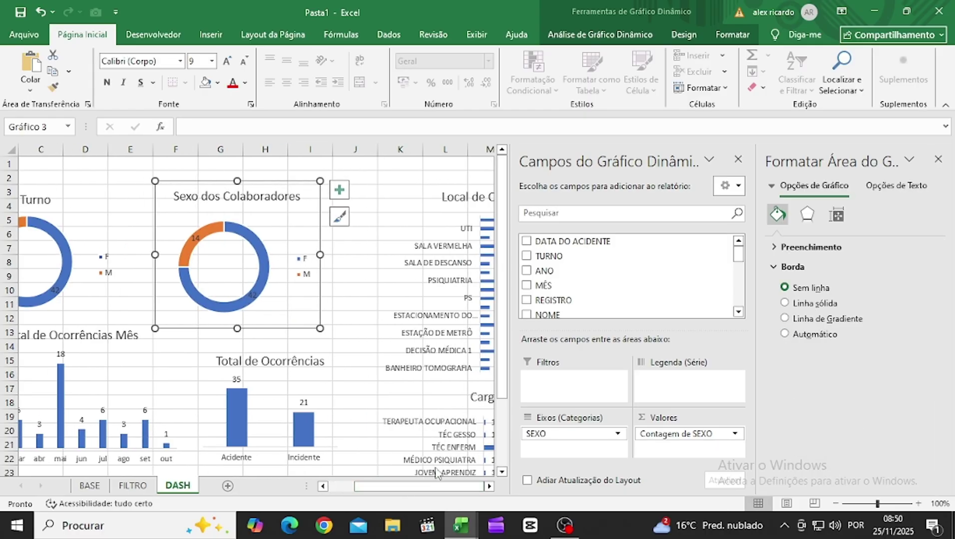
{"action": "left_click", "coordinate": [937, 165]}
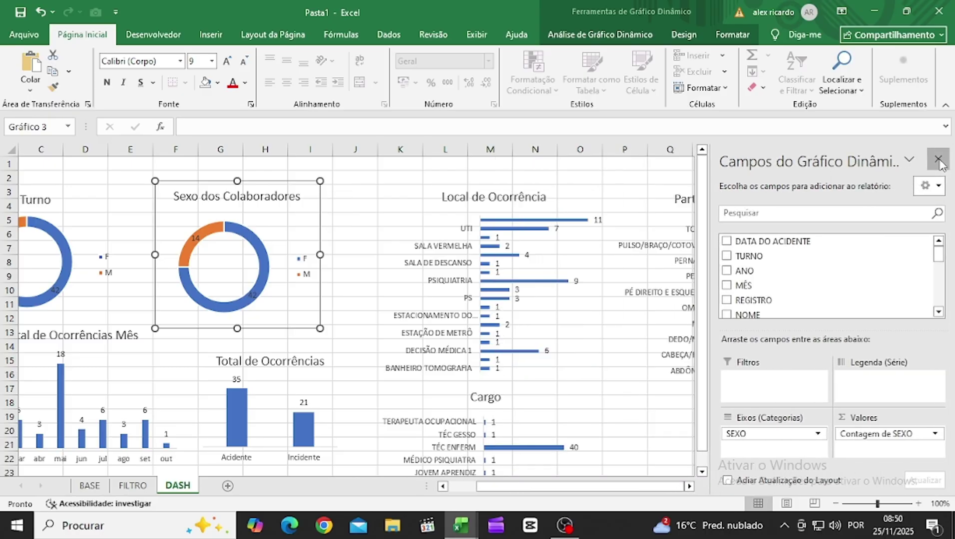
{"action": "left_click", "coordinate": [940, 159]}
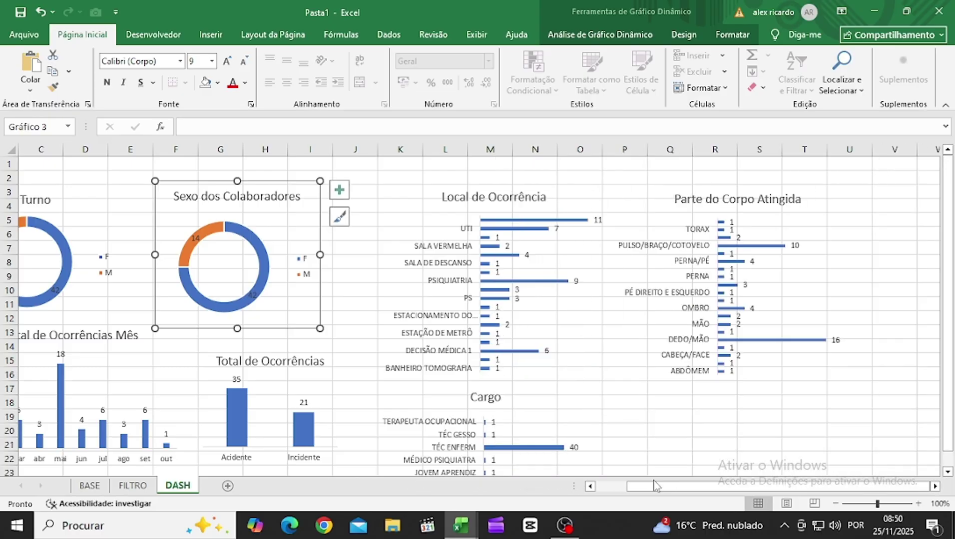
{"action": "left_click_drag", "start_coordinate": [654, 487], "coordinate": [592, 482]}
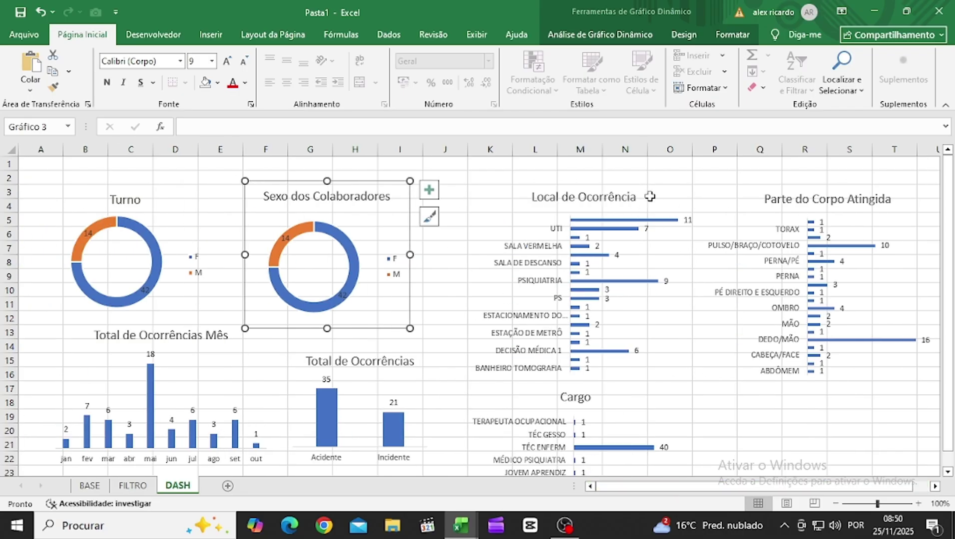
Step: Nudge the Local de Ocorrência chart slightly to the right
{"action": "left_click", "coordinate": [653, 243]}
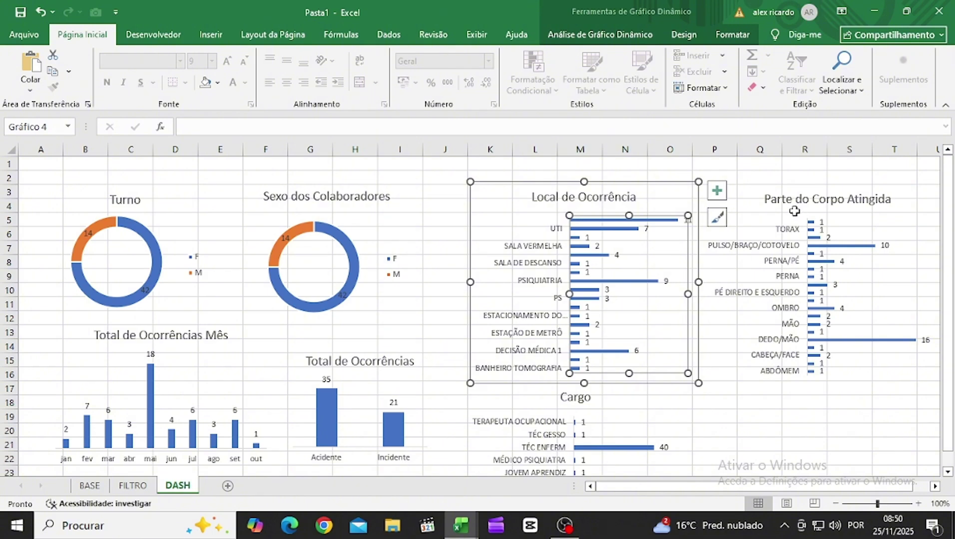
{"action": "left_click", "coordinate": [744, 214]}
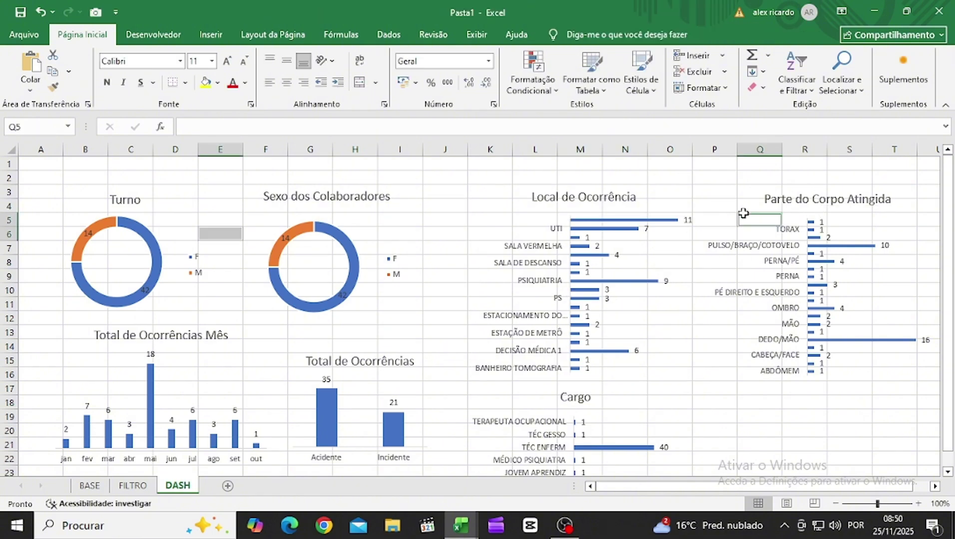
{"action": "key", "text": "Right"}
{"action": "key", "text": "Right"}
{"action": "key", "text": "Right"}
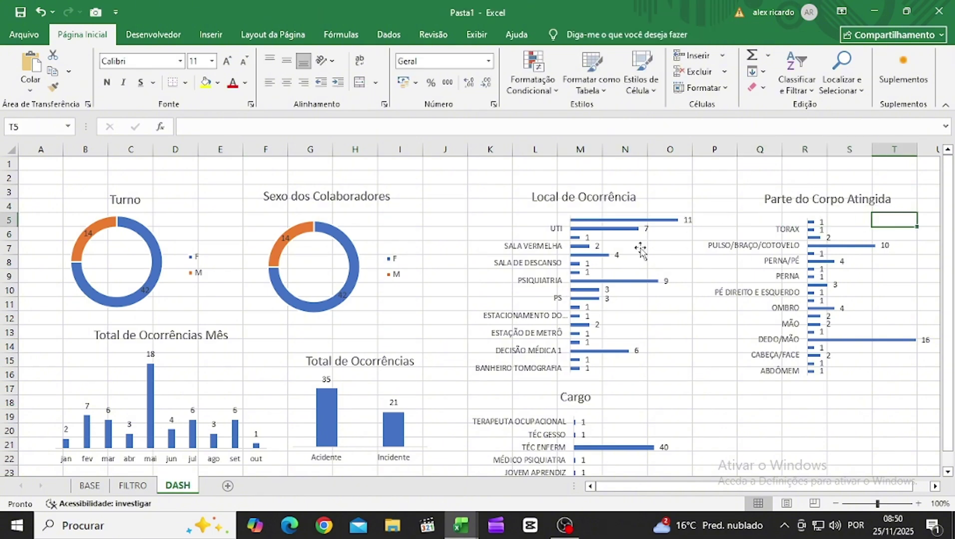
{"action": "left_click", "coordinate": [676, 248]}
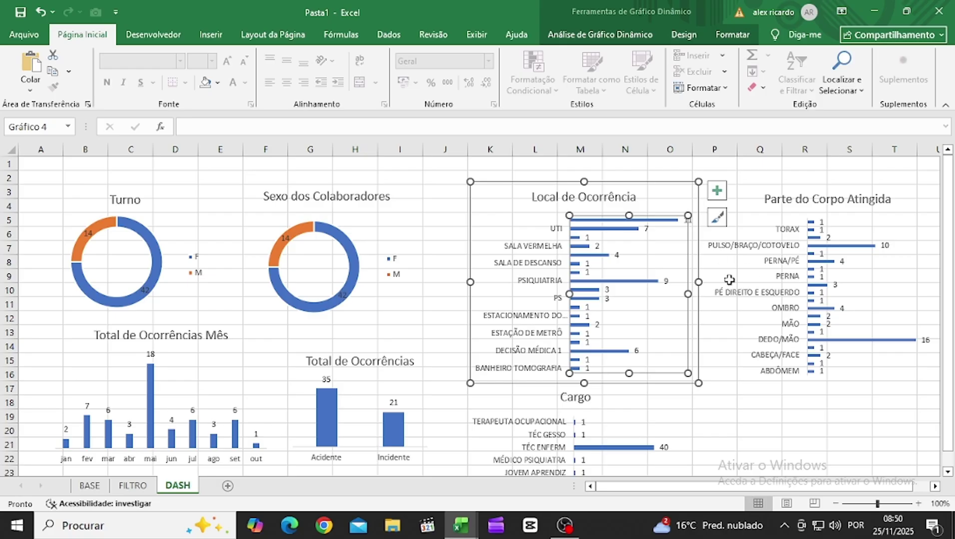
{"action": "left_click", "coordinate": [656, 183]}
{"action": "key", "text": "Right"}
{"action": "key", "text": "Right"}
{"action": "key", "text": "Right"}
{"action": "key", "text": "Right"}
{"action": "key", "text": "Right"}
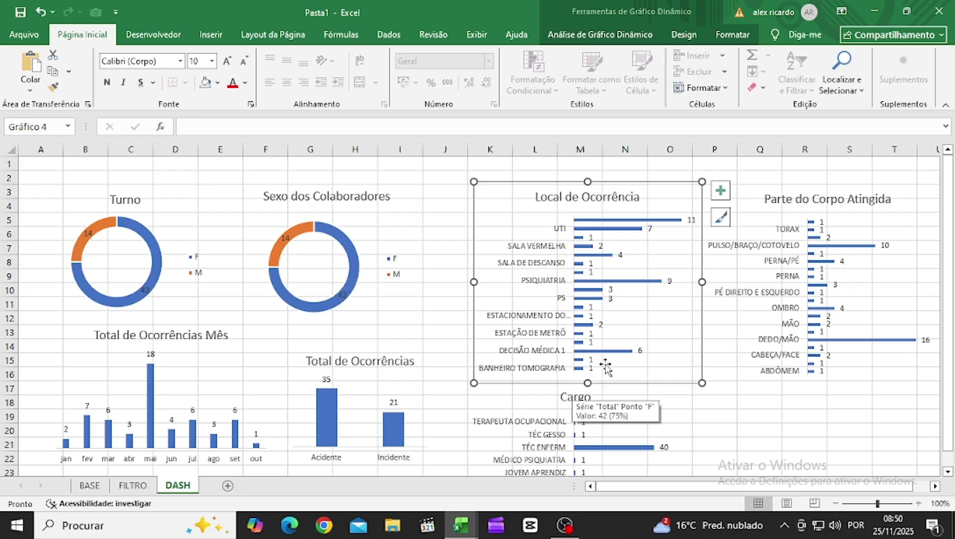
Step: Move the Parte do Corpo Atingida chart right so it spans roughly columns U to Y
{"action": "scroll", "coordinate": [659, 345], "scroll_direction": "down", "scroll_amount": 2}
{"action": "scroll", "coordinate": [657, 350], "scroll_direction": "up", "scroll_amount": 2}
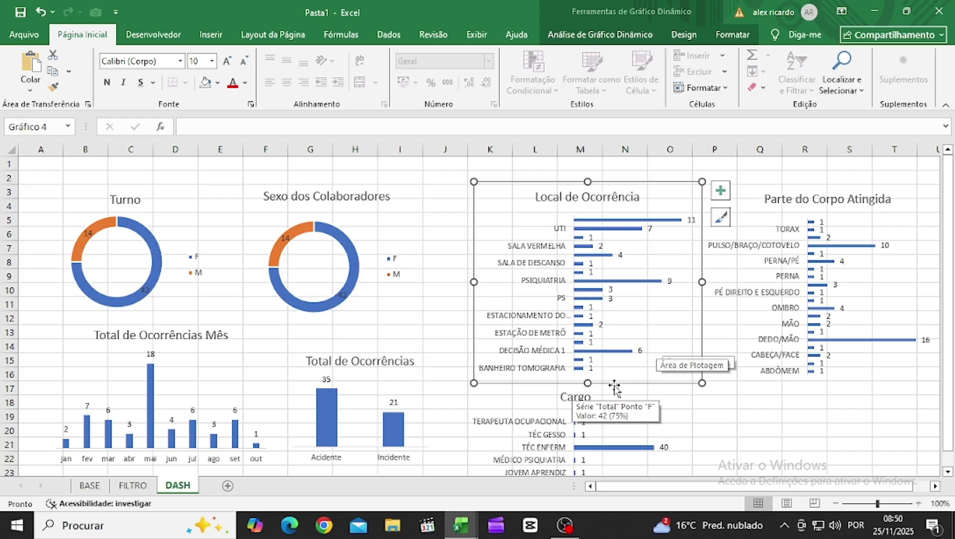
{"action": "scroll", "coordinate": [624, 336], "scroll_direction": "down", "scroll_amount": 2}
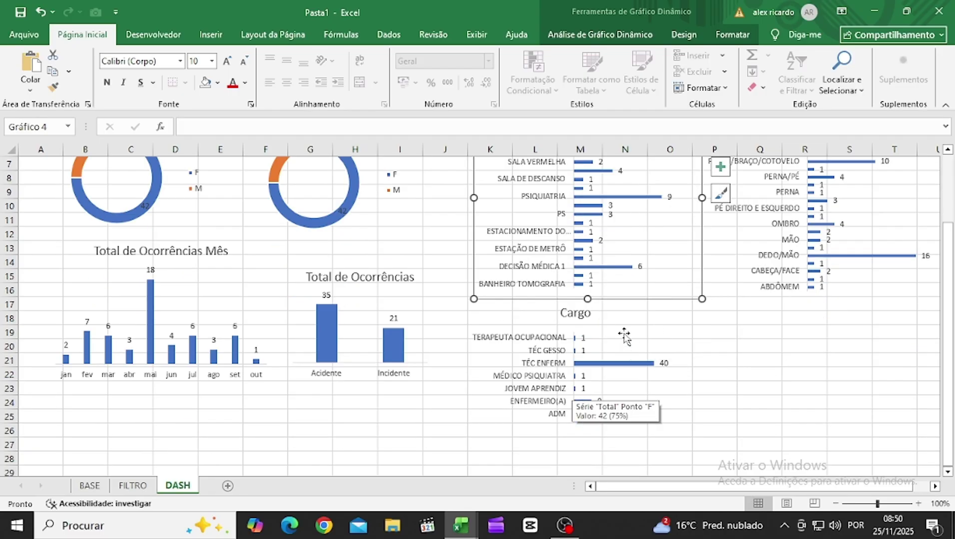
{"action": "scroll", "coordinate": [625, 336], "scroll_direction": "up", "scroll_amount": 2}
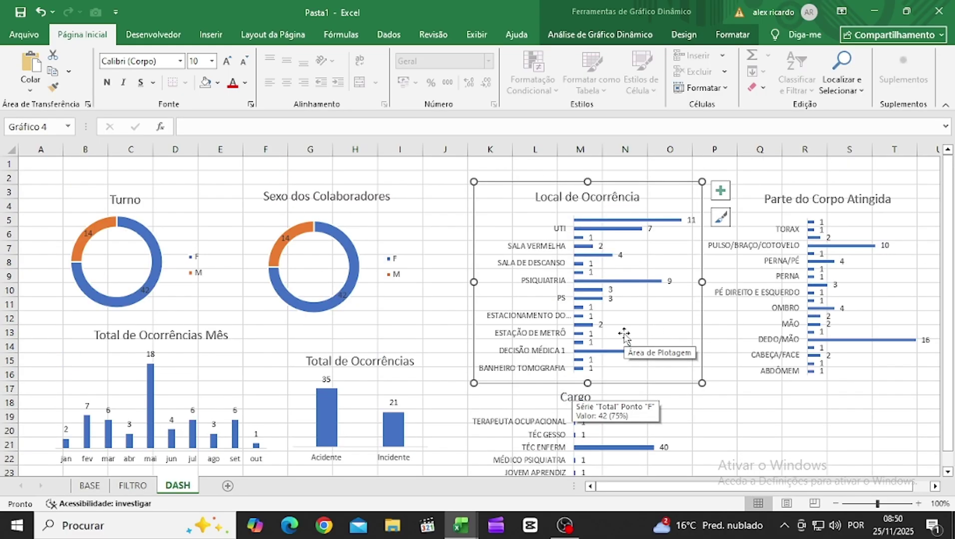
{"action": "left_click", "coordinate": [834, 504]}
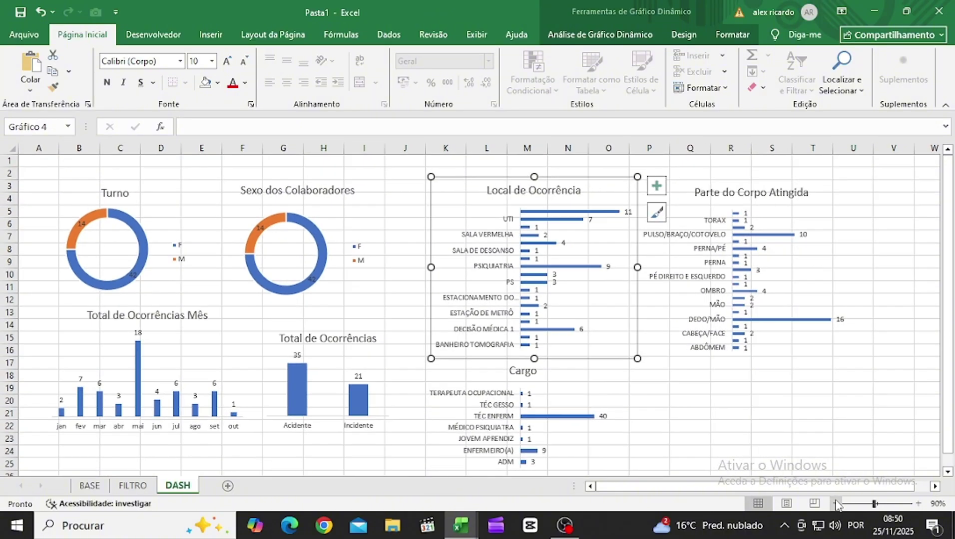
{"action": "left_click", "coordinate": [837, 504]}
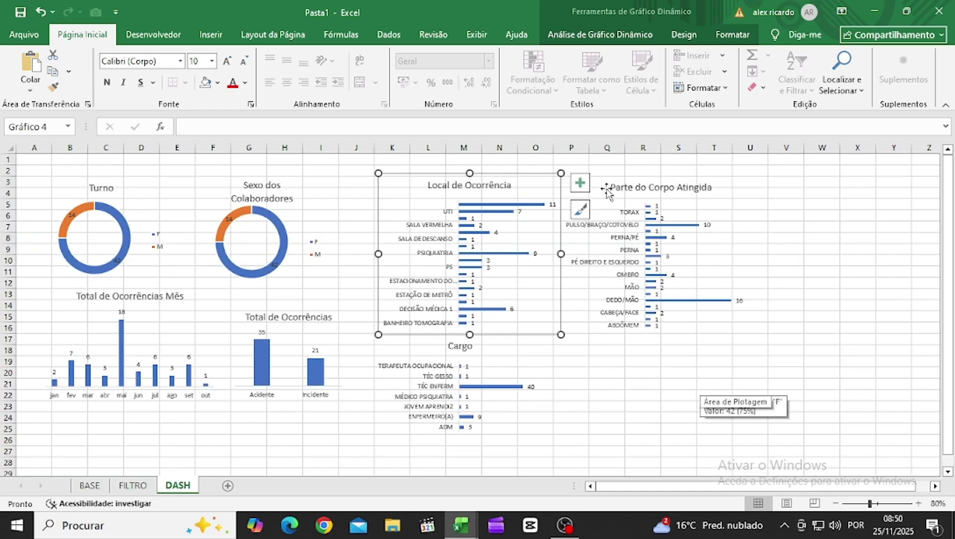
{"action": "left_click", "coordinate": [613, 212]}
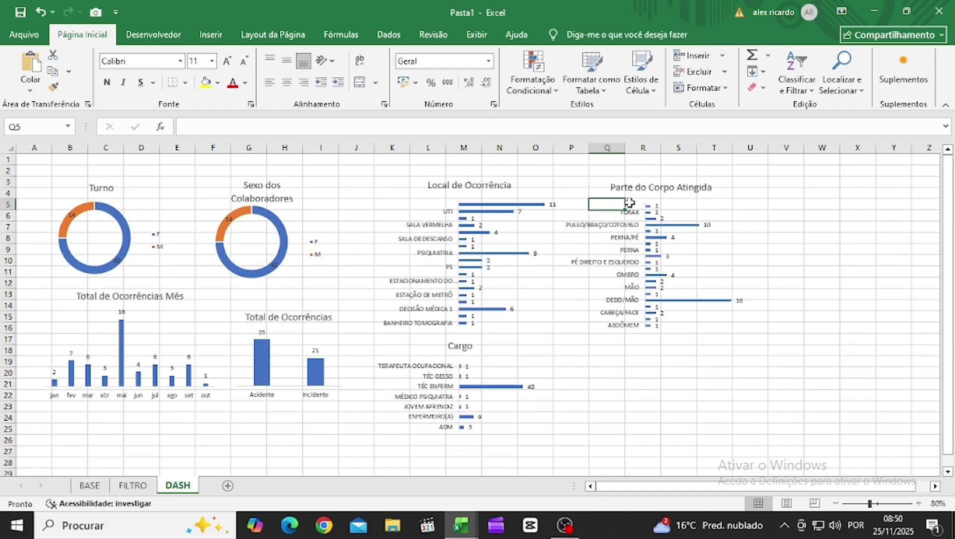
{"action": "left_click", "coordinate": [645, 179]}
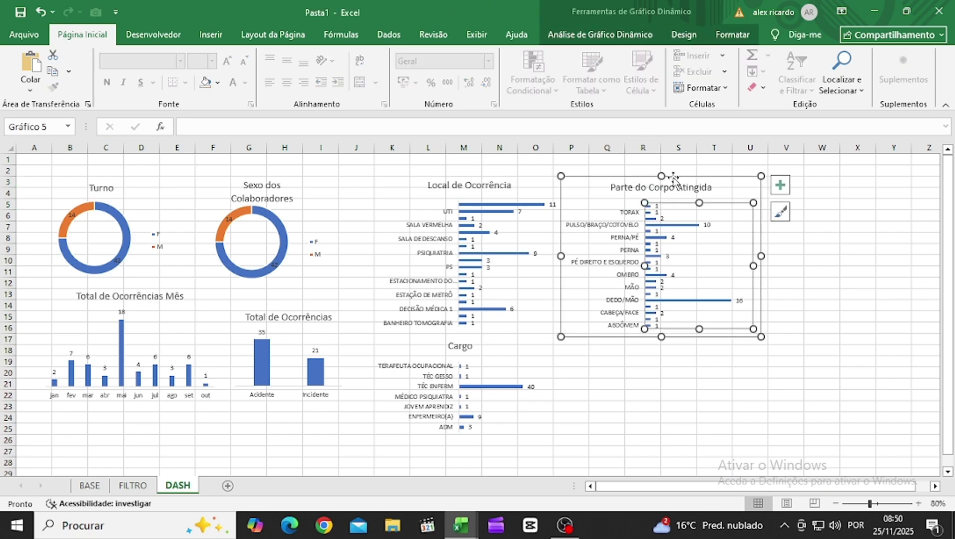
{"action": "left_click_drag", "start_coordinate": [673, 179], "coordinate": [836, 176]}
Step: Move the Local de Ocorrência chart right to roughly columns O to S, beside the Parte do Corpo Atingida chart
{"action": "left_click", "coordinate": [530, 188]}
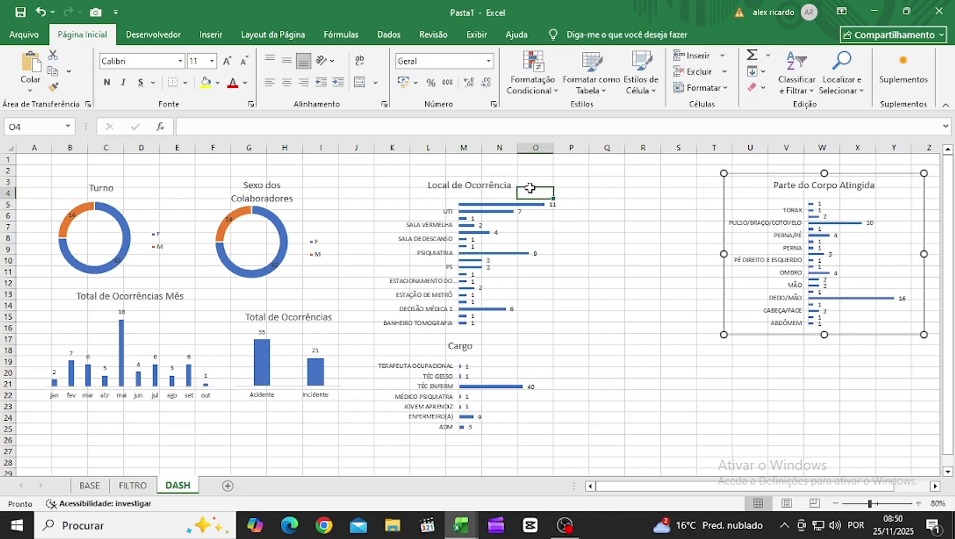
{"action": "left_click", "coordinate": [531, 238]}
{"action": "left_click_drag", "start_coordinate": [507, 175], "coordinate": [637, 173]}
Step: Shift the Parte do Corpo Atingida chart slightly up to line it up with the Local de Ocorrência chart
{"action": "left_click", "coordinate": [855, 175]}
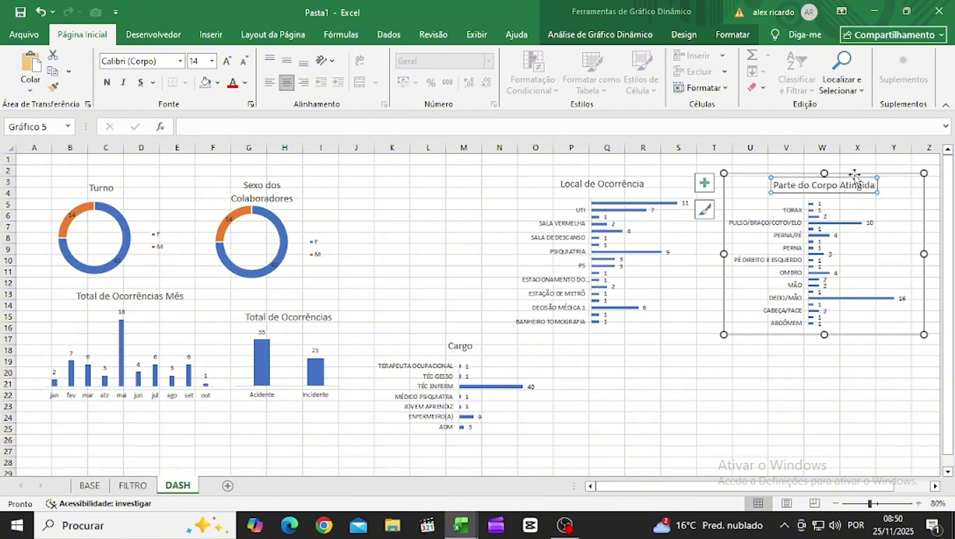
{"action": "left_click", "coordinate": [855, 172]}
{"action": "left_click_drag", "start_coordinate": [854, 171], "coordinate": [853, 170]}
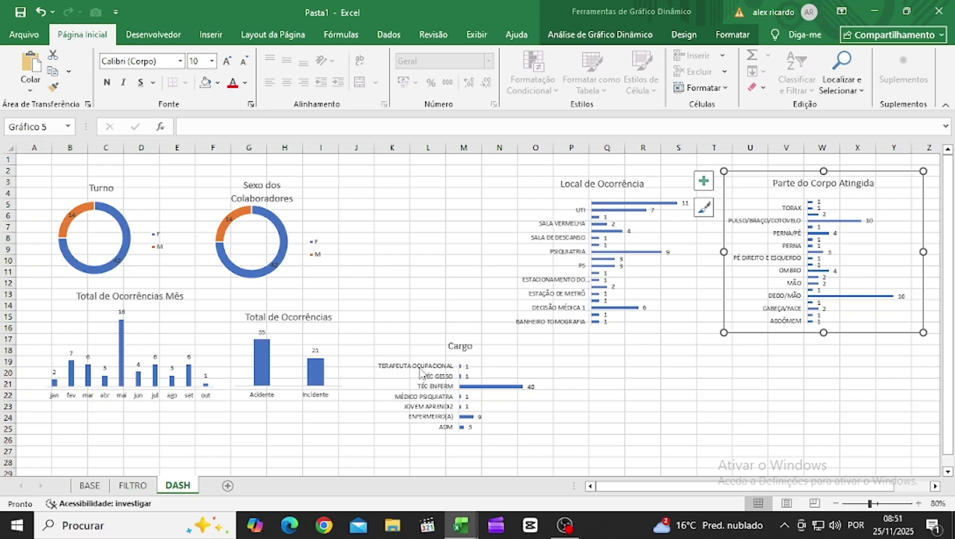
Step: Move the Cargo chart up to roughly columns J to N, between the Sexo dos Colaboradores and Local de Ocorrência charts
{"action": "left_click", "coordinate": [429, 348]}
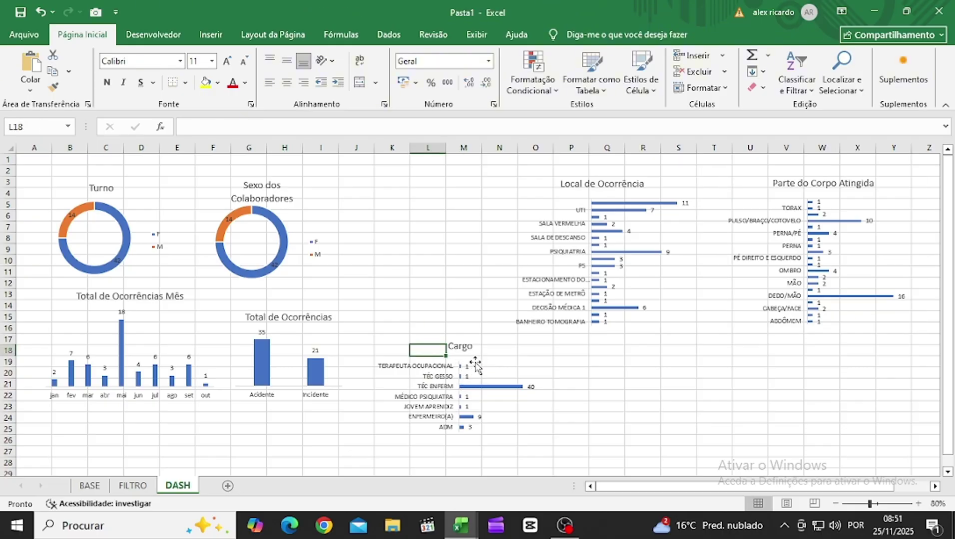
{"action": "left_click", "coordinate": [495, 365]}
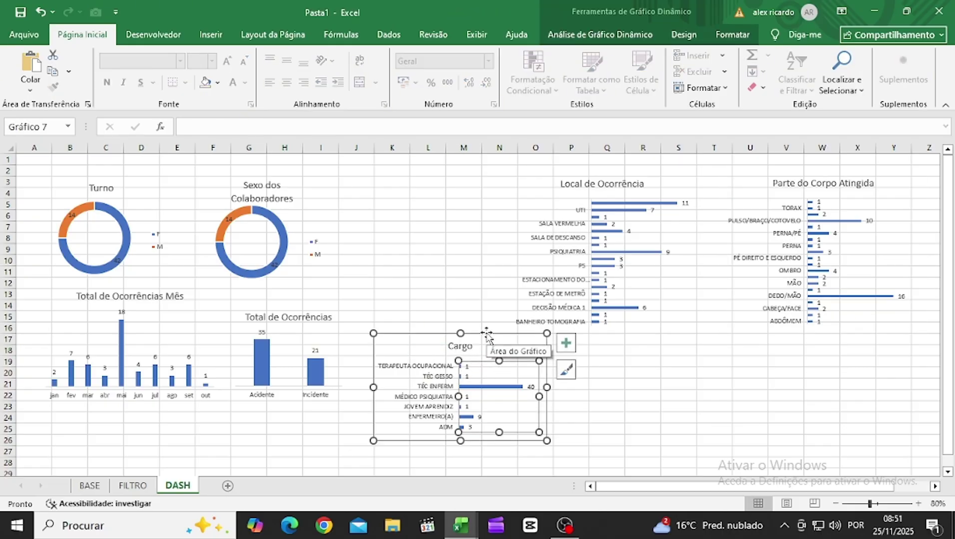
{"action": "left_click_drag", "start_coordinate": [487, 334], "coordinate": [460, 168]}
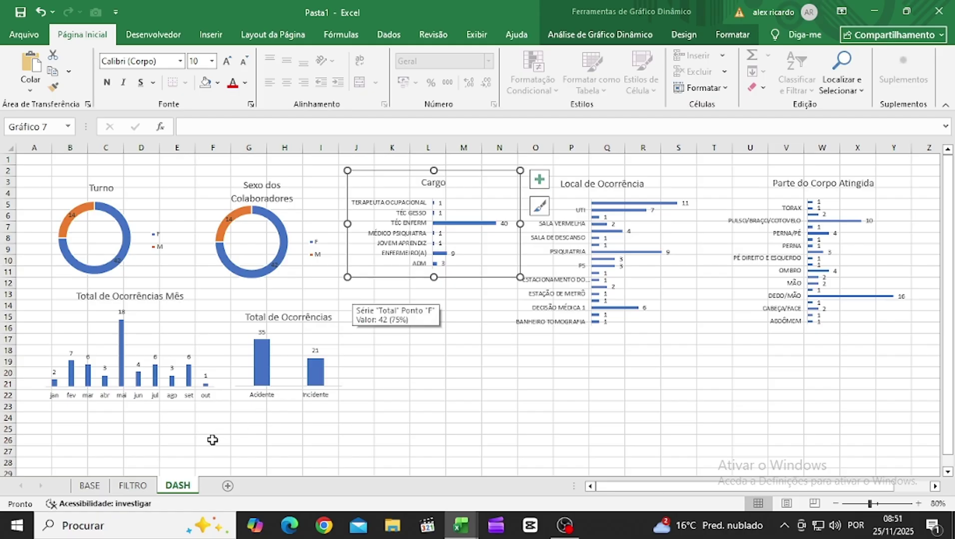
Step: On the FILTRO sheet, enter a formula in R8 that returns the Total Geral of the INVESTIGAÇÃO REALIZADA pivot table in R6
{"action": "left_click", "coordinate": [134, 486]}
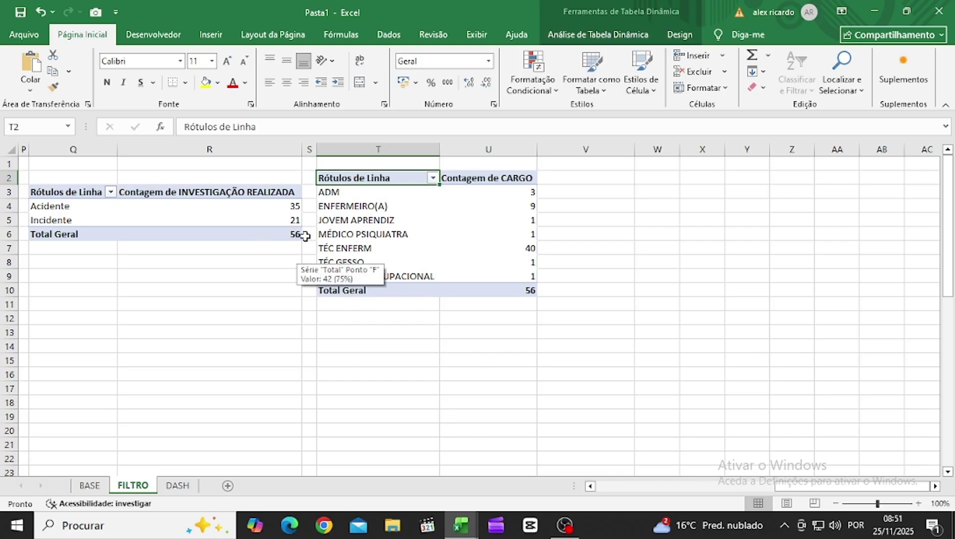
{"action": "mouse_move", "coordinate": [294, 237]}
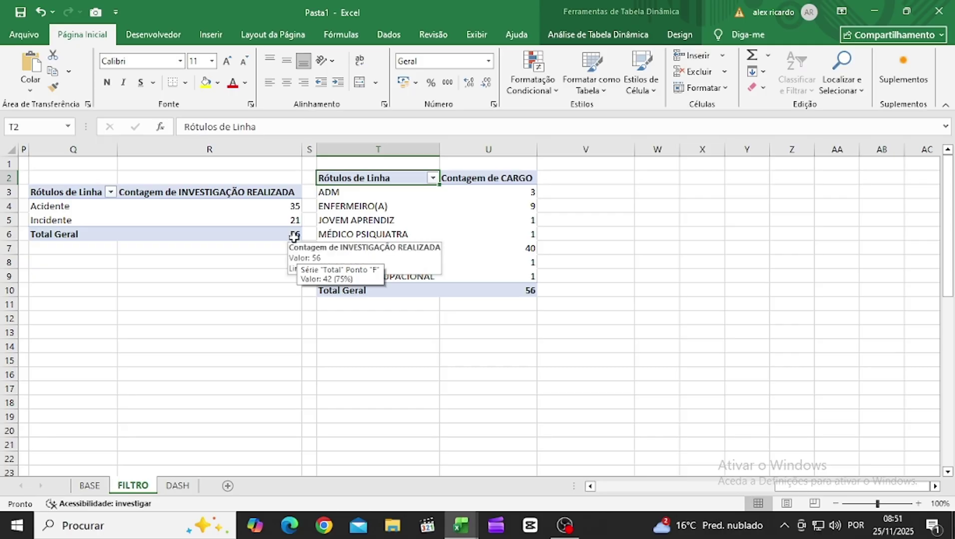
{"action": "left_click", "coordinate": [220, 263]}
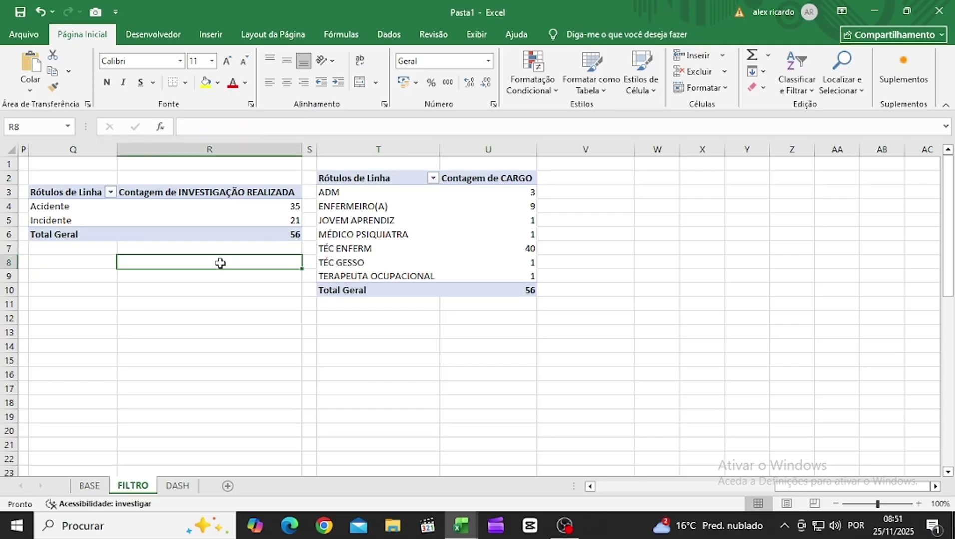
{"action": "type", "text": "="}
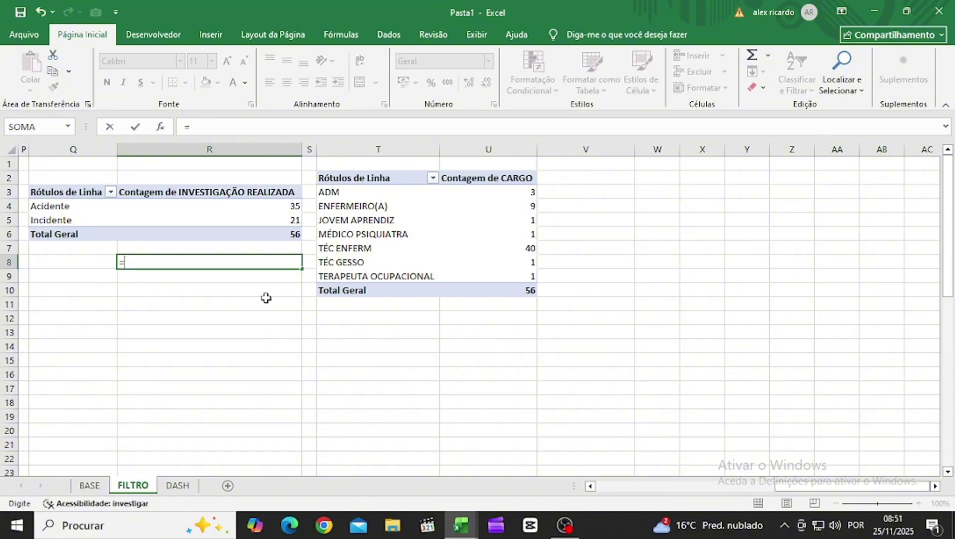
{"action": "left_click", "coordinate": [287, 231]}
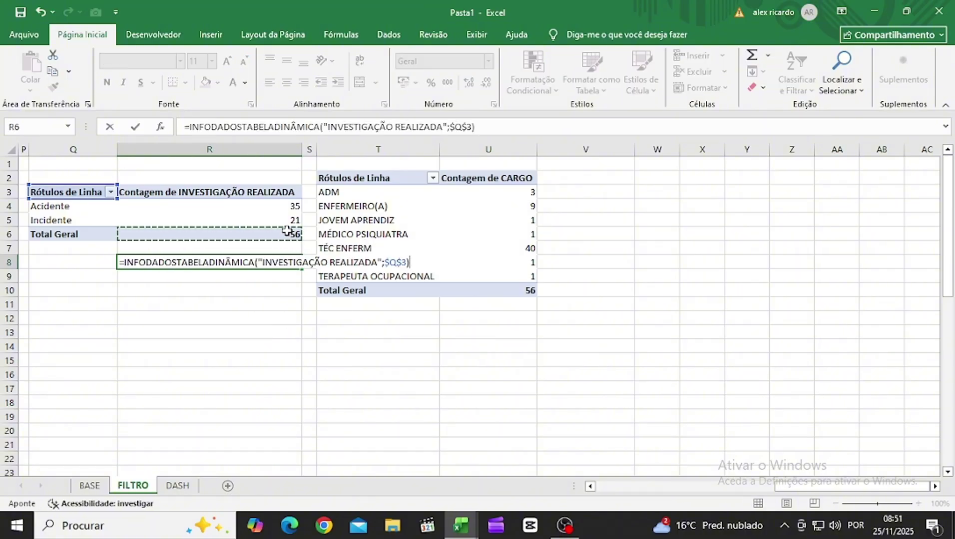
{"action": "key", "text": "Return"}
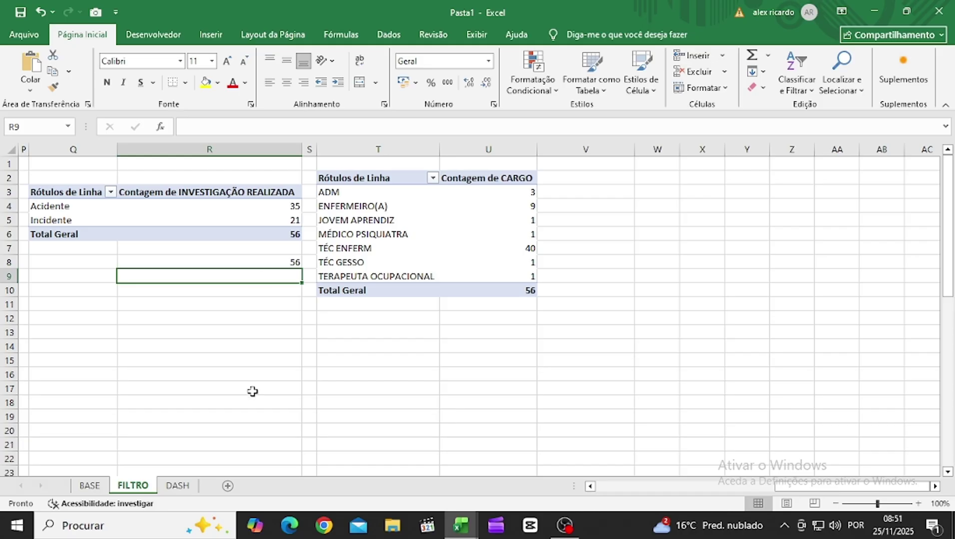
Step: On the DASH sheet, merge and center cells K17:L18 beside the Total de Ocorrências chart
{"action": "left_click", "coordinate": [178, 486]}
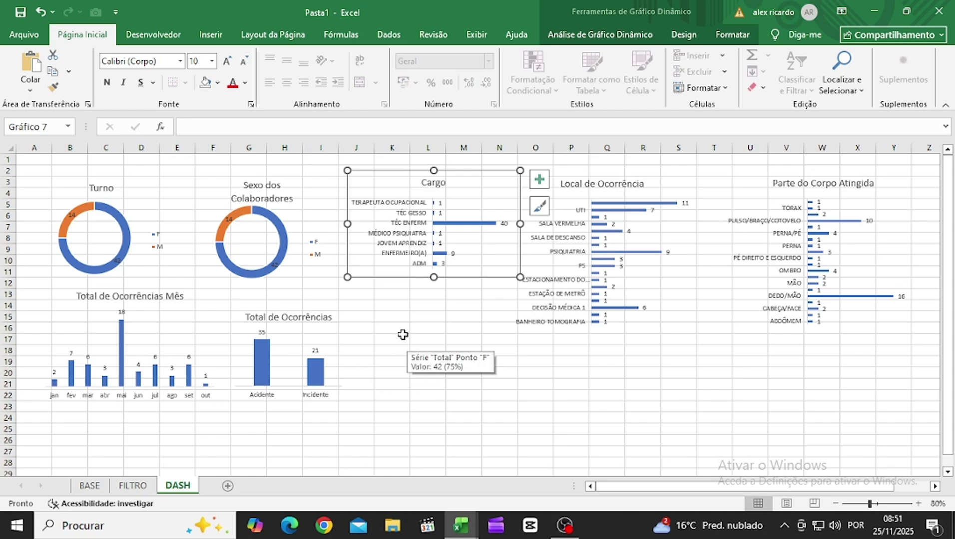
{"action": "left_click_drag", "start_coordinate": [403, 336], "coordinate": [423, 352]}
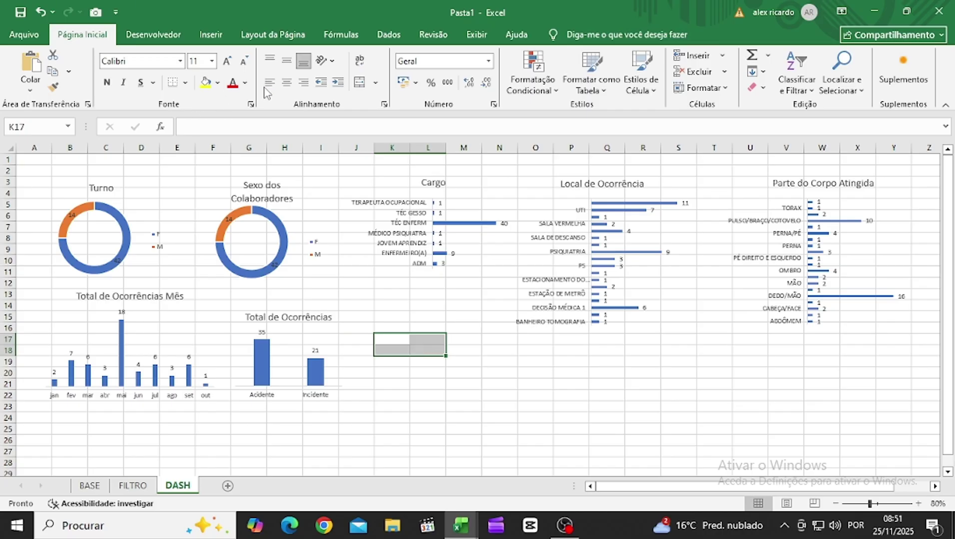
{"action": "left_click", "coordinate": [364, 84]}
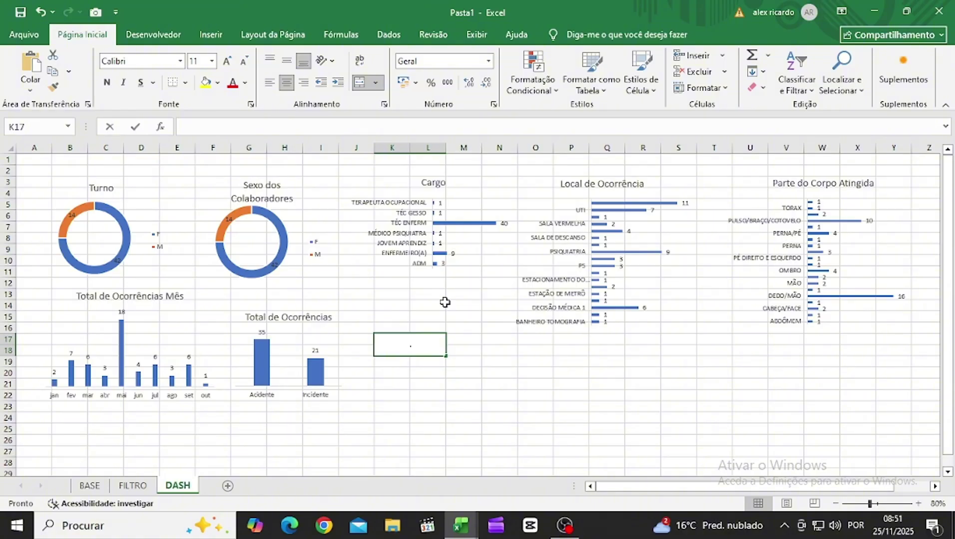
Step: Link the merged K17 cell on DASH to the total in FILTRO with the formula =FILTRO!R8
{"action": "type", "text": "="}
{"action": "left_click", "coordinate": [132, 486]}
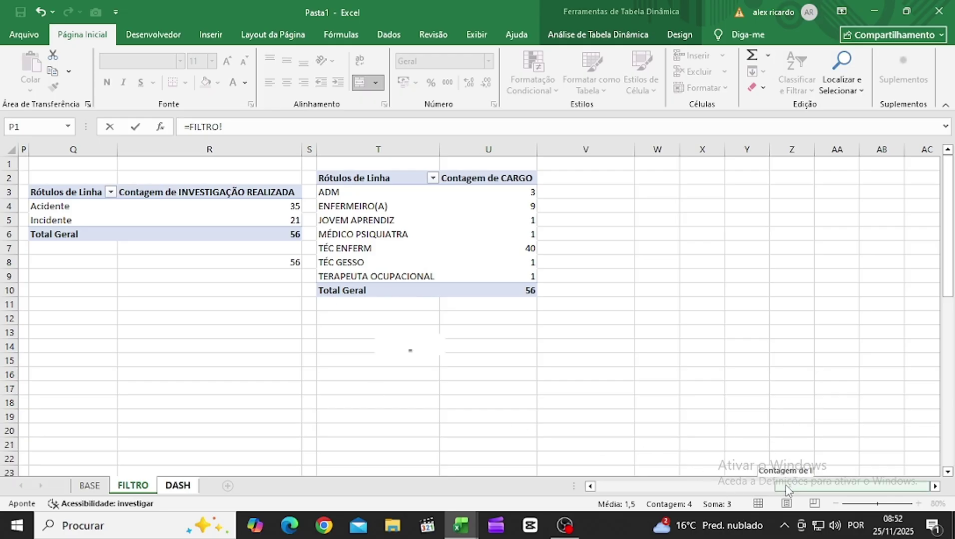
{"action": "mouse_move", "coordinate": [785, 489]}
{"action": "left_mouse_down"}
{"action": "mouse_move", "coordinate": [728, 483]}
{"action": "mouse_move", "coordinate": [776, 489]}
{"action": "left_mouse_up"}
{"action": "left_click", "coordinate": [737, 260]}
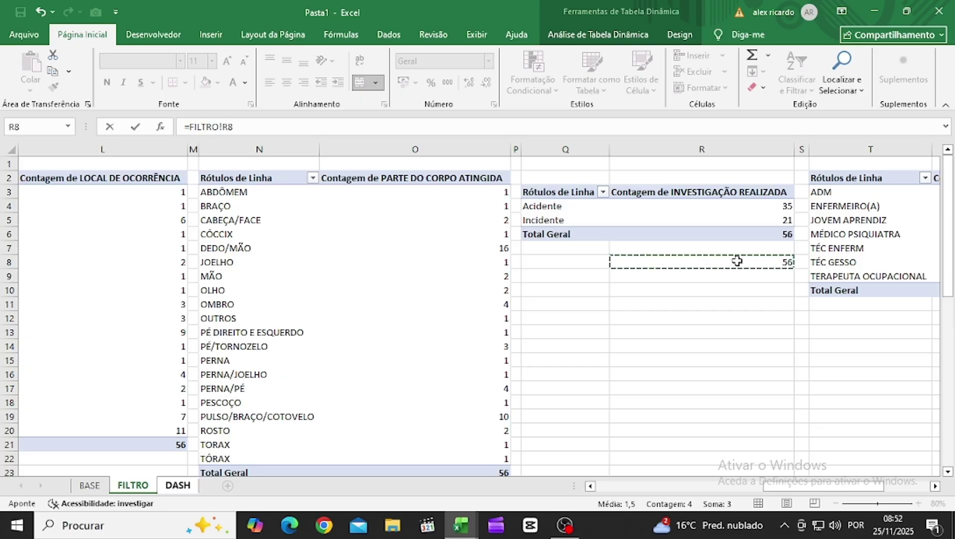
{"action": "key", "text": "Return"}
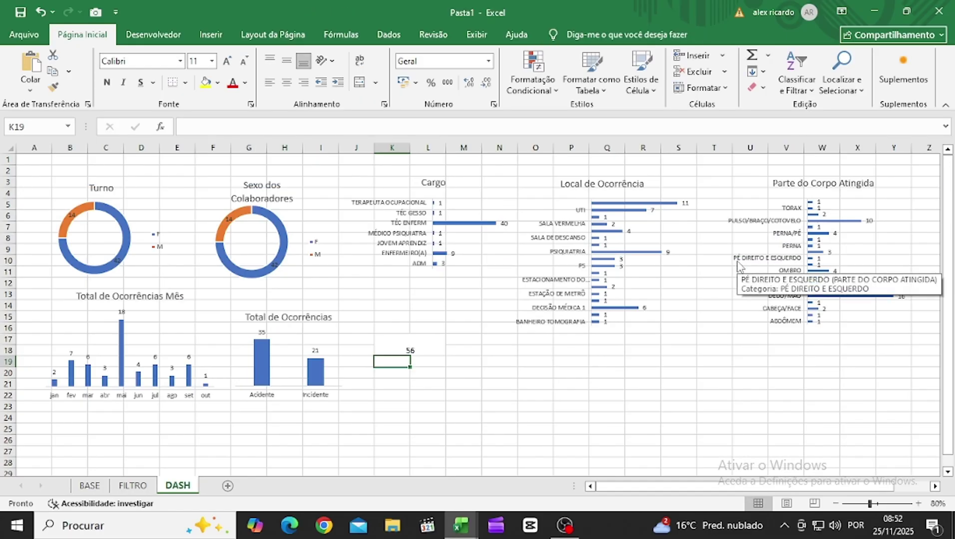
{"action": "left_click", "coordinate": [406, 350]}
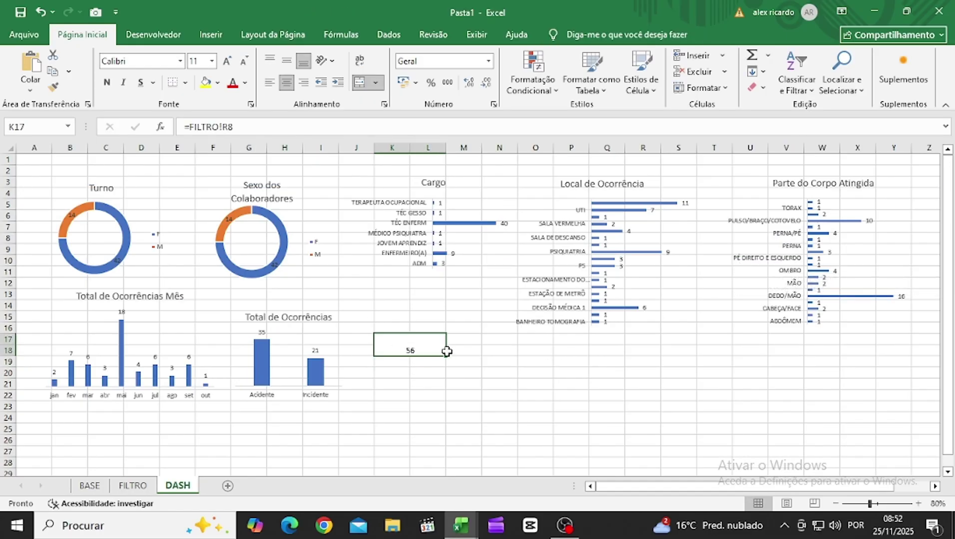
{"action": "left_click", "coordinate": [318, 316]}
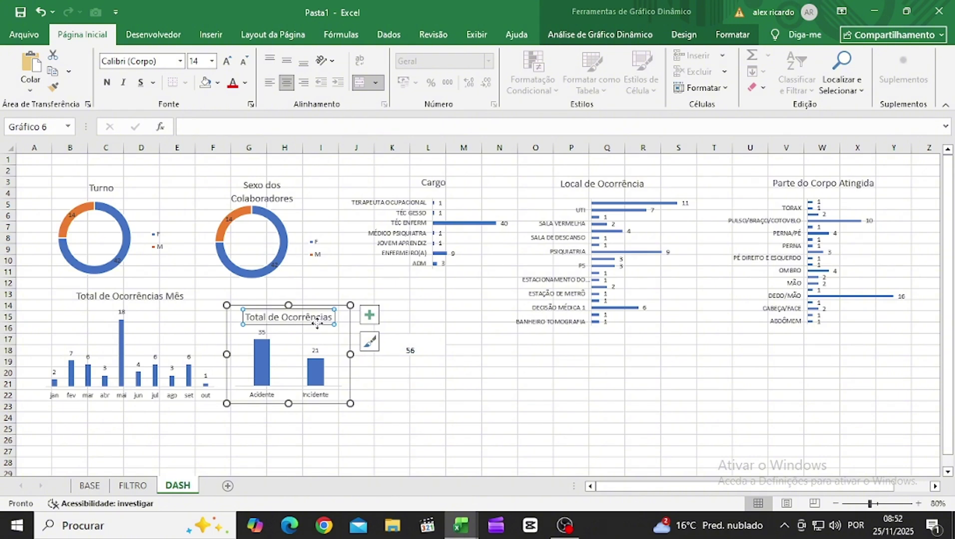
{"action": "left_click", "coordinate": [403, 317]}
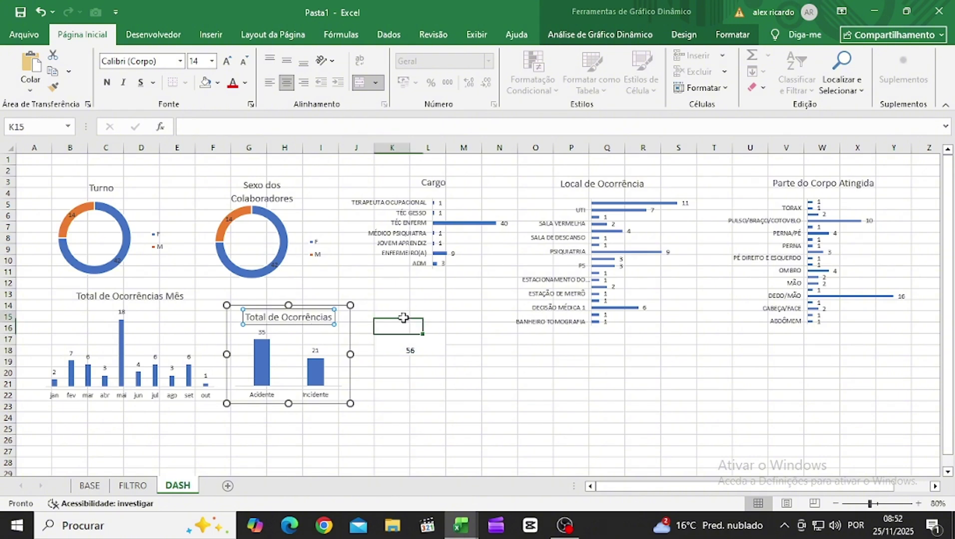
{"action": "key", "text": "ctrl+v"}
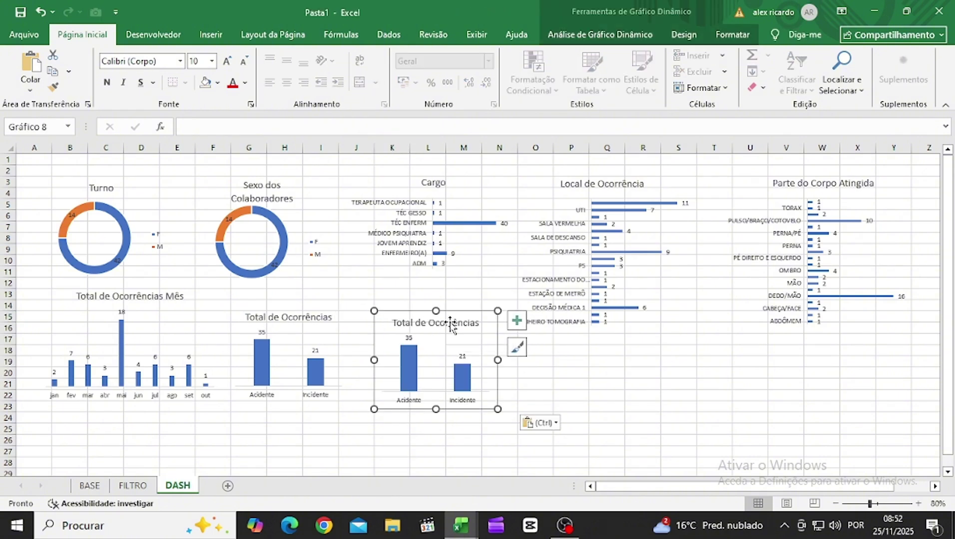
{"action": "left_click", "coordinate": [451, 323]}
{"action": "left_click", "coordinate": [497, 341]}
{"action": "key", "text": "Delete"}
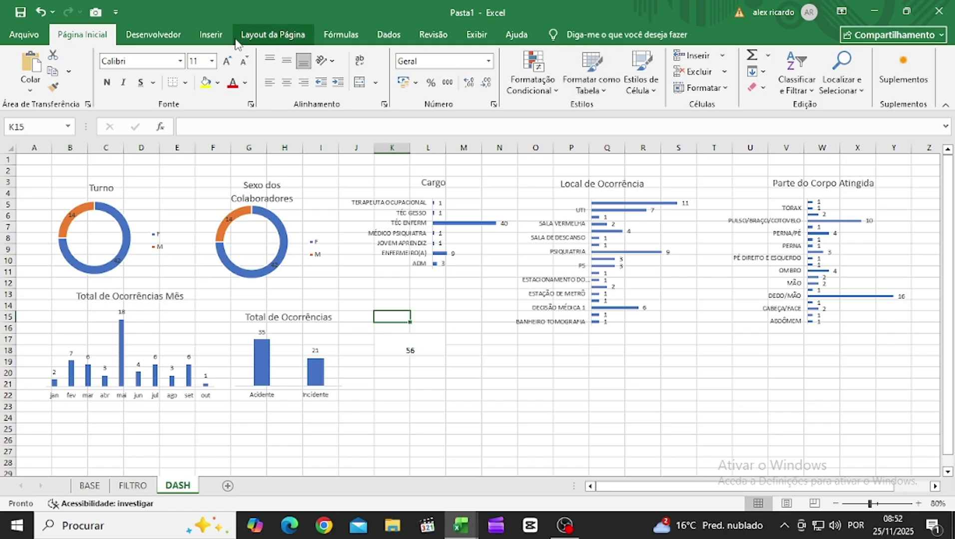
Step: Insert a text box reading "Total de Ocorrências" just above the merged K17 total and center it over that cell
{"action": "left_click", "coordinate": [211, 34]}
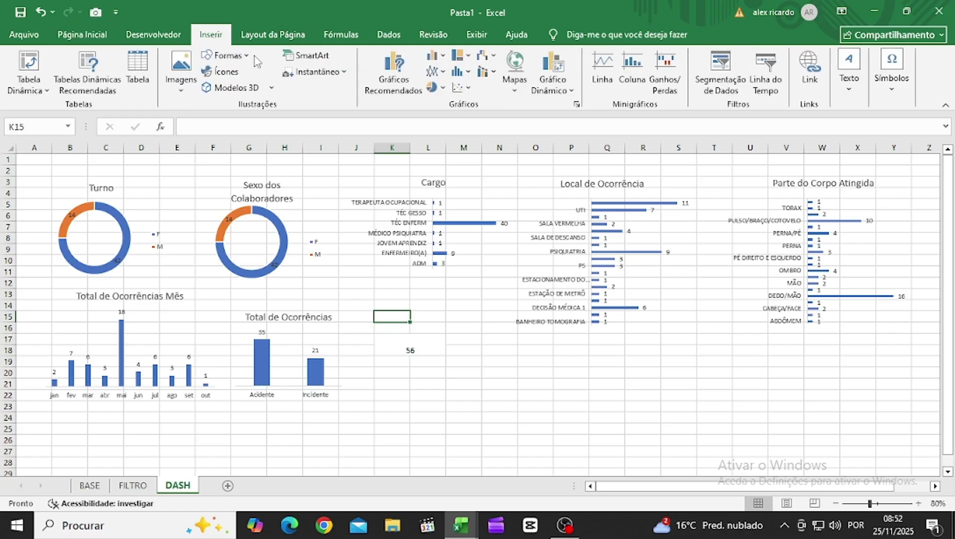
{"action": "left_click", "coordinate": [849, 75]}
{"action": "left_click", "coordinate": [780, 142]}
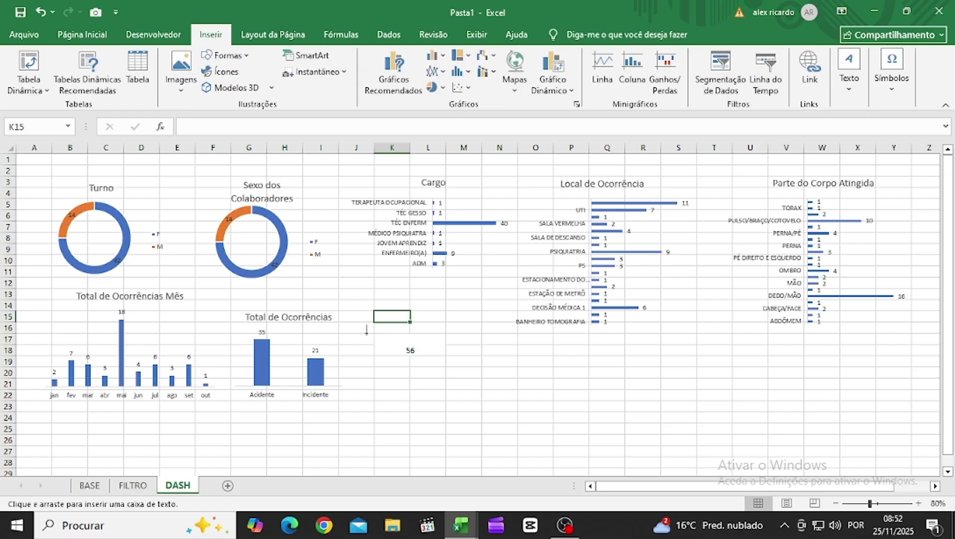
{"action": "left_click_drag", "start_coordinate": [372, 309], "coordinate": [461, 329]}
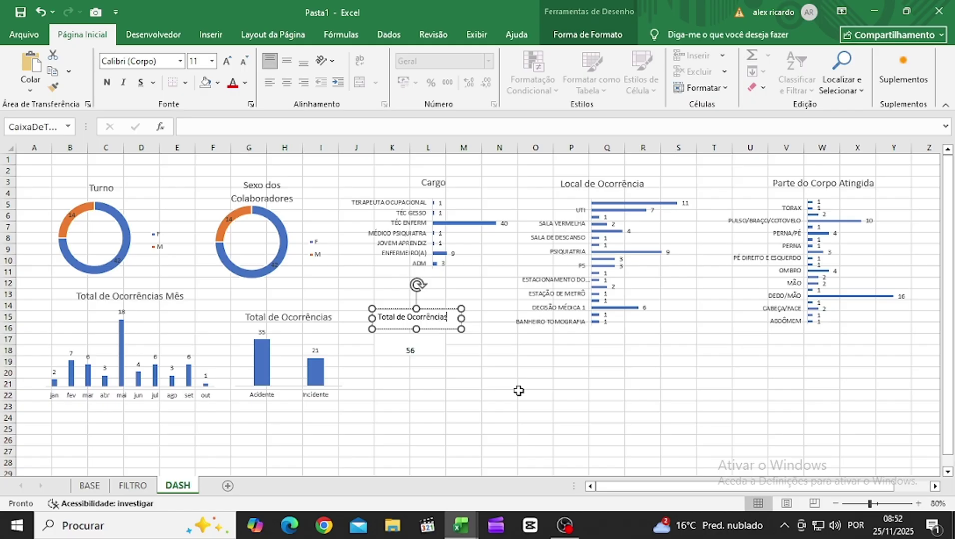
{"action": "left_click", "coordinate": [473, 398]}
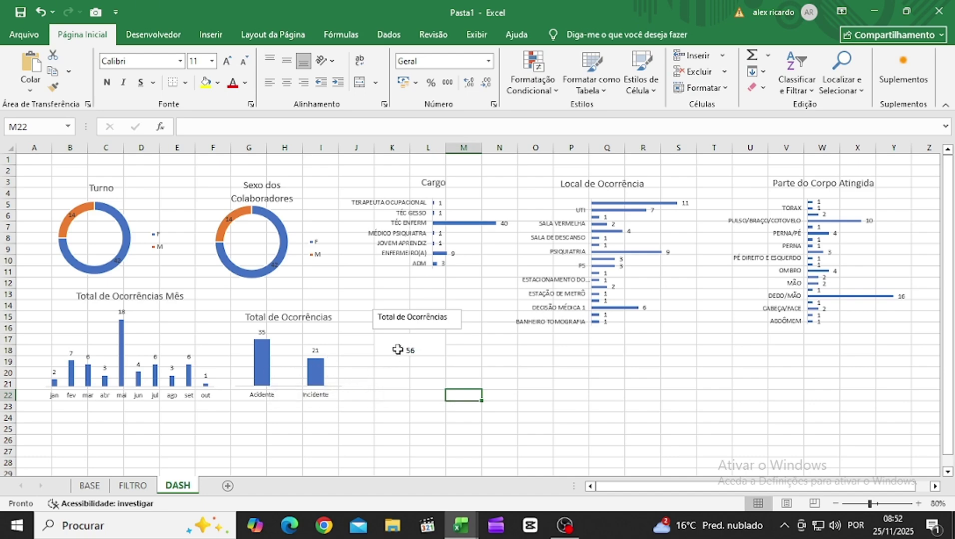
{"action": "left_click", "coordinate": [447, 310]}
{"action": "left_click_drag", "start_coordinate": [443, 306], "coordinate": [437, 305]}
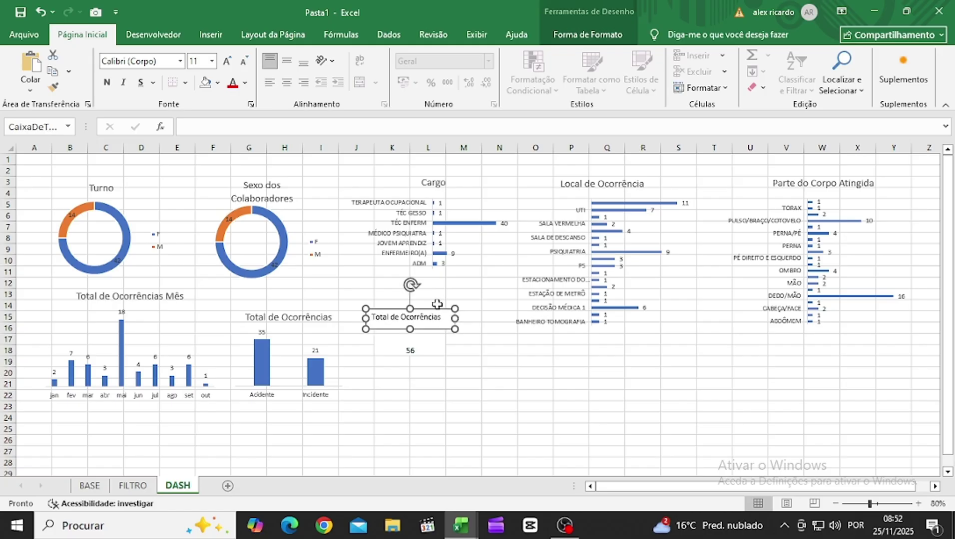
Step: Change the title of the Acidente and Incidente column chart to "Total de Acidentes x Incidentes"
{"action": "left_click", "coordinate": [314, 319]}
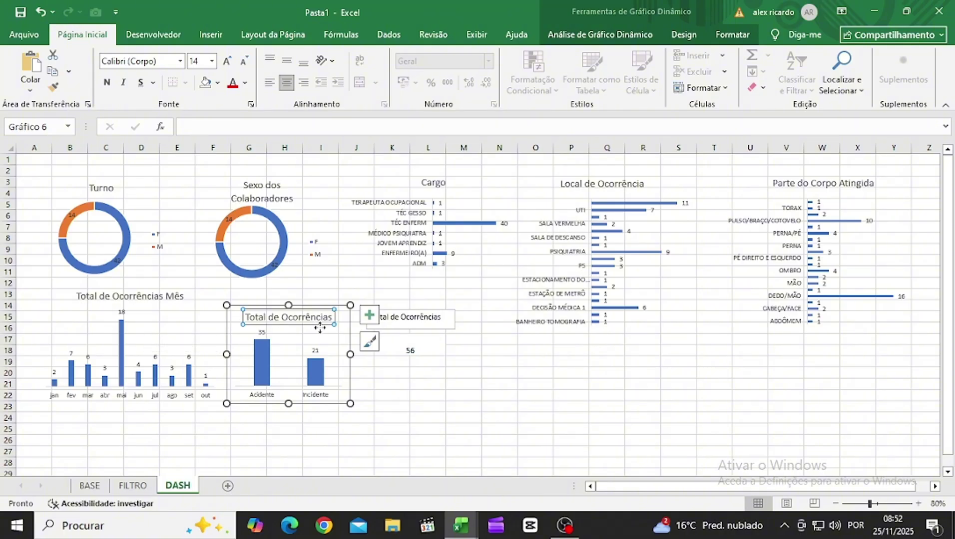
{"action": "left_click", "coordinate": [328, 315]}
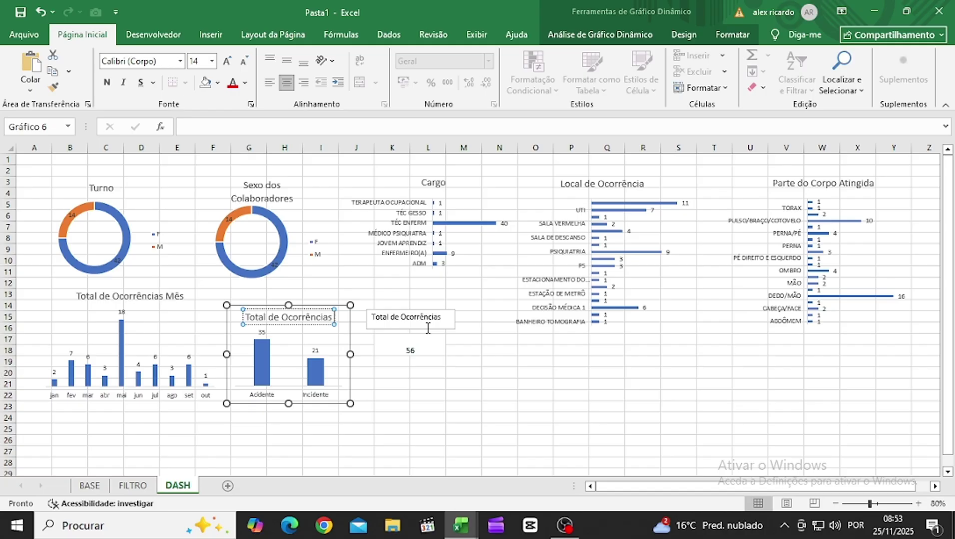
{"action": "type", "text": "Por"}
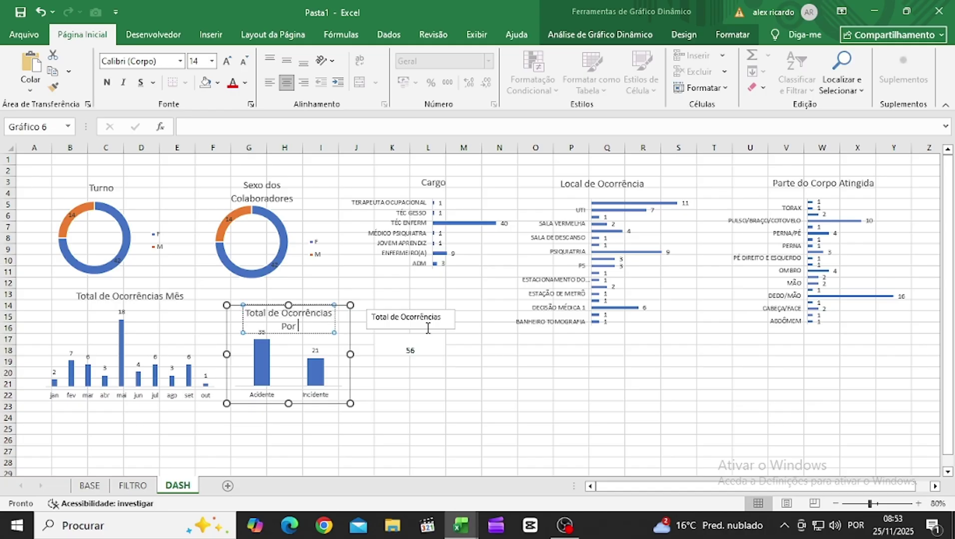
{"action": "key", "text": "BackSpace"}
{"action": "key", "text": "BackSpace"}
{"action": "key", "text": "BackSpace"}
{"action": "key", "text": "BackSpace"}
{"action": "key", "text": "BackSpace"}
{"action": "key", "text": "BackSpace"}
{"action": "key", "text": "BackSpace"}
{"action": "key", "text": "BackSpace"}
{"action": "key", "text": "BackSpace"}
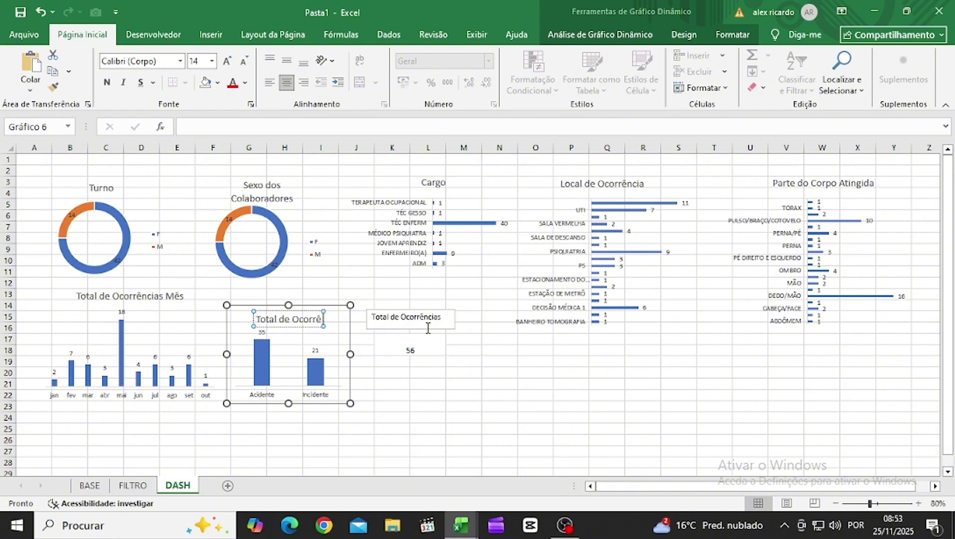
{"action": "key", "text": "BackSpace"}
{"action": "key", "text": "BackSpace"}
{"action": "key", "text": "BackSpace"}
{"action": "key", "text": "BackSpace"}
{"action": "key", "text": "BackSpace"}
{"action": "key", "text": "BackSpace"}
{"action": "type", "text": "Acidente"}
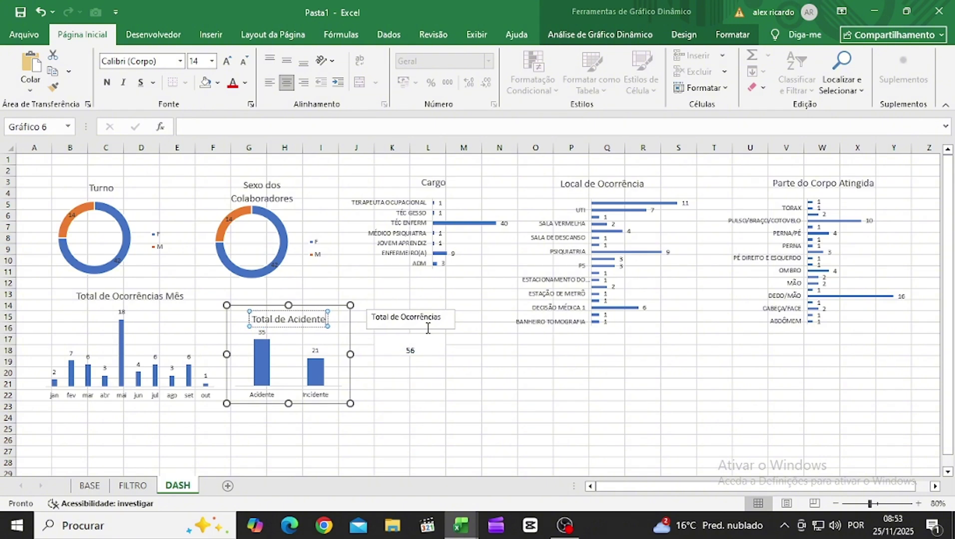
{"action": "type", "text": "s x"}
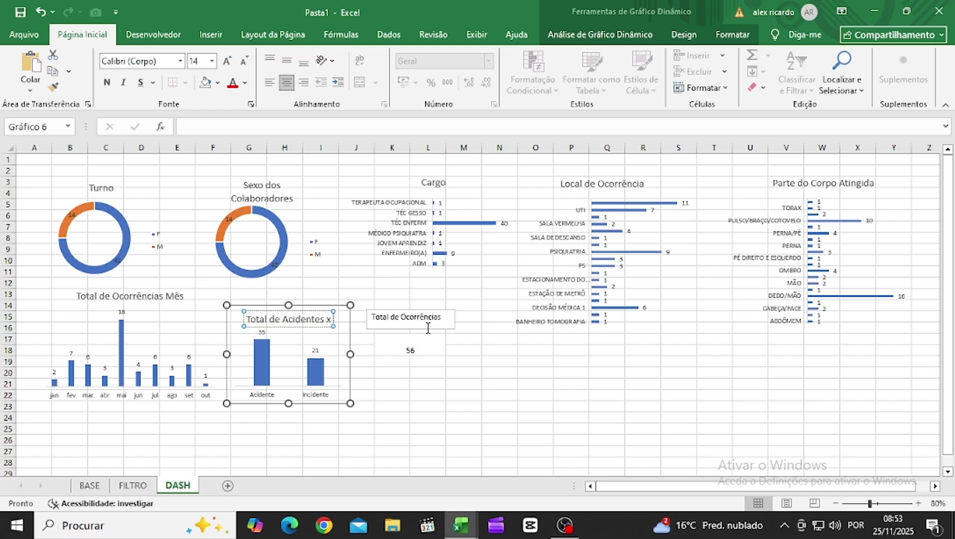
{"action": "type", "text": " Incidentes"}
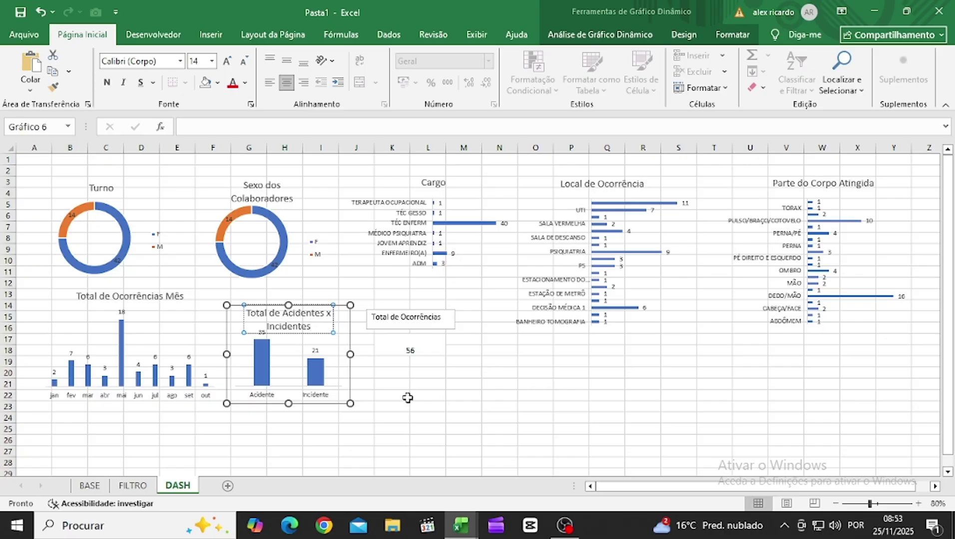
{"action": "left_click", "coordinate": [426, 417]}
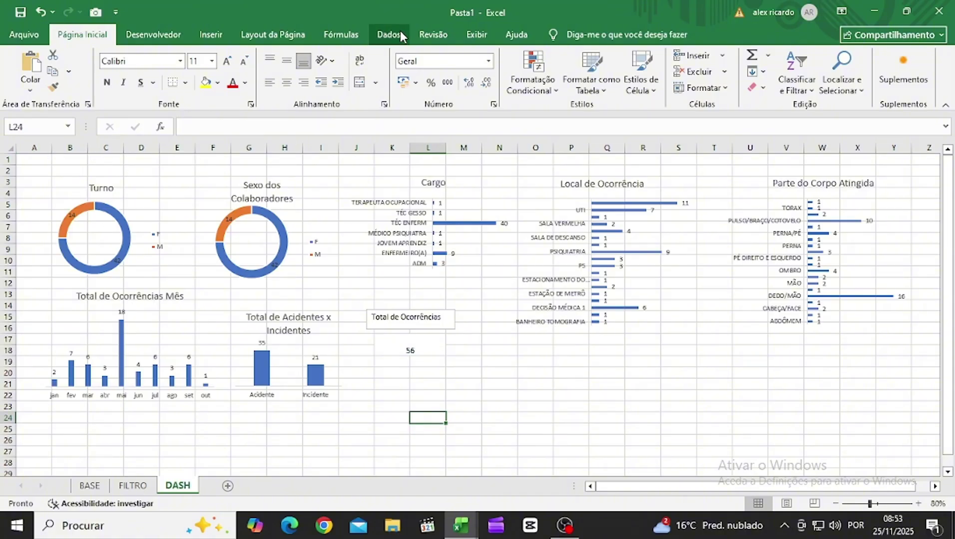
Step: Hide the gridlines on the DASH sheet
{"action": "left_click", "coordinate": [476, 36]}
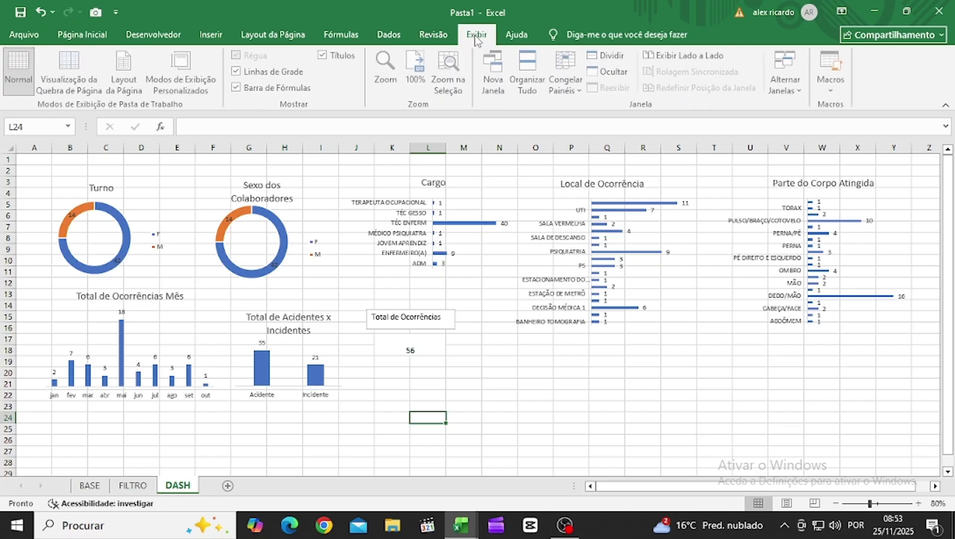
{"action": "left_click", "coordinate": [298, 73]}
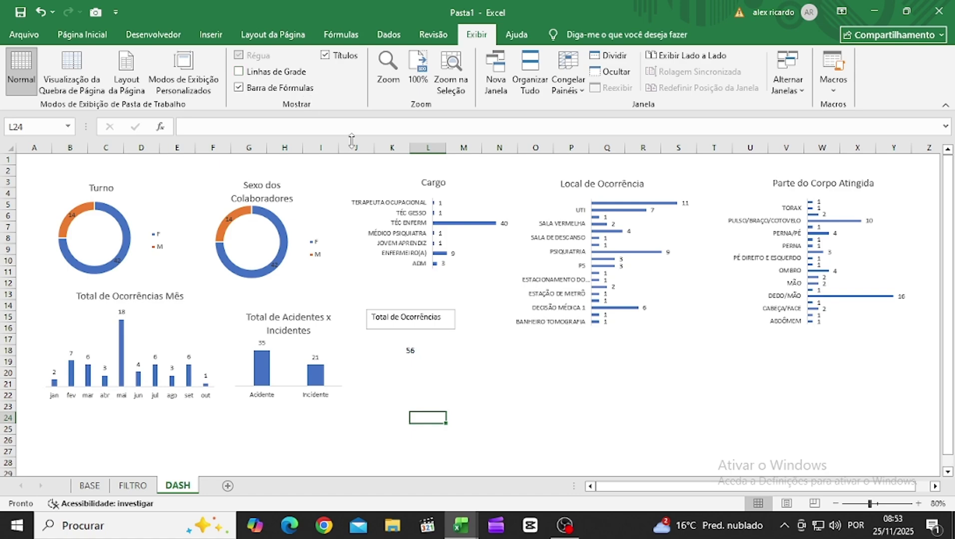
Step: Remove the fill and the outline from the "Total de Ocorrências" text box
{"action": "left_click", "coordinate": [455, 313]}
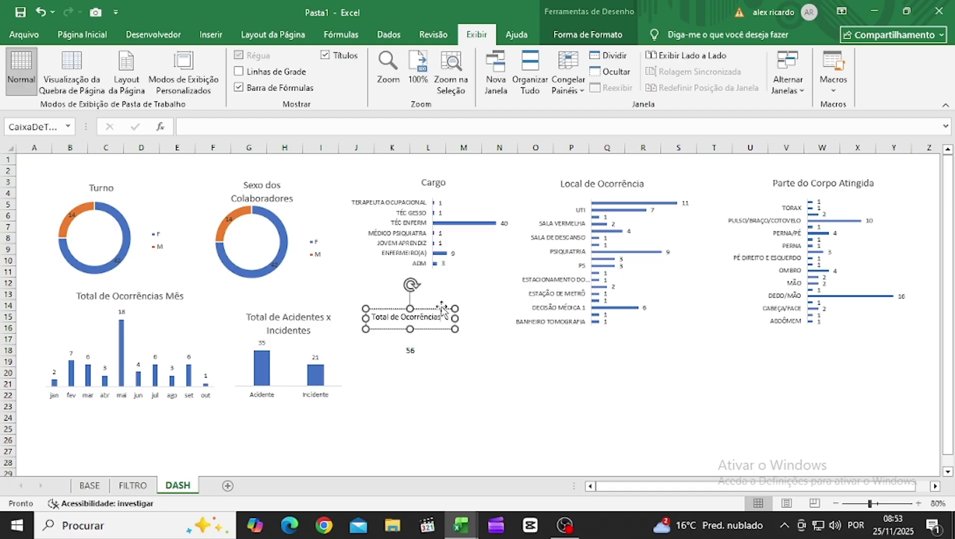
{"action": "left_click", "coordinate": [603, 40]}
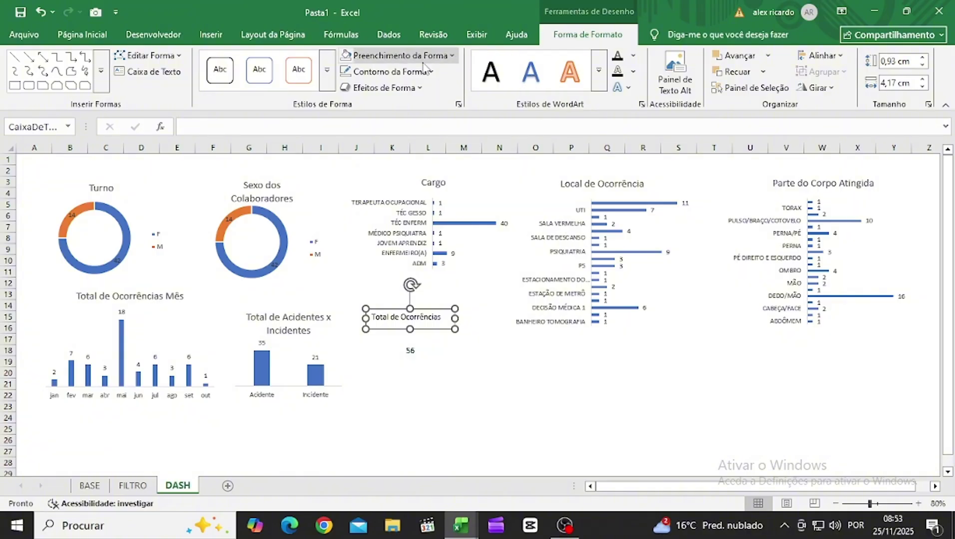
{"action": "left_click", "coordinate": [452, 56]}
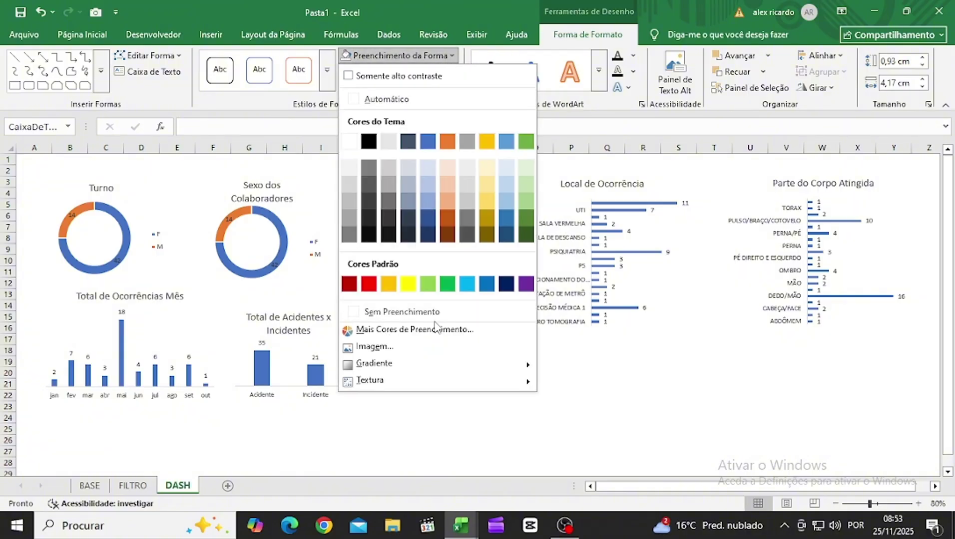
{"action": "left_click", "coordinate": [400, 311]}
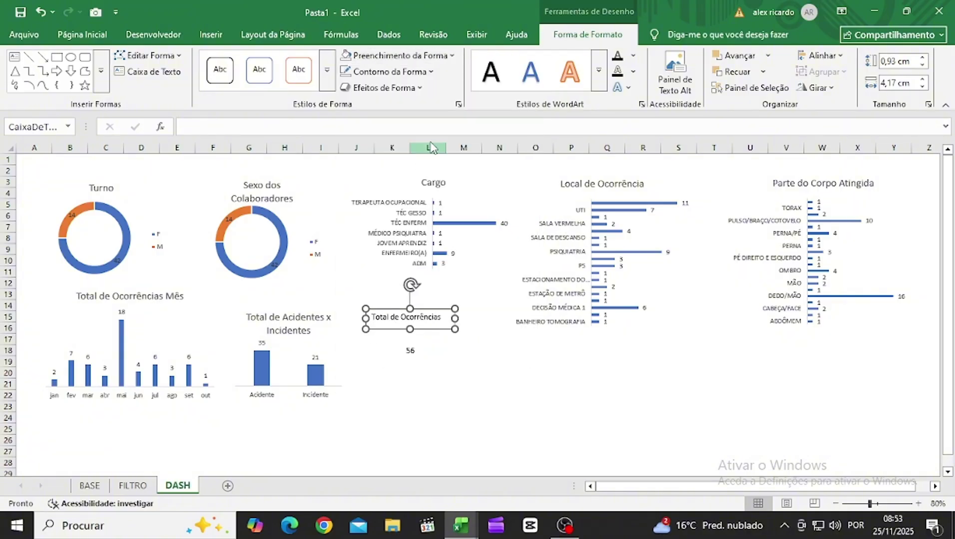
{"action": "left_click", "coordinate": [429, 71]}
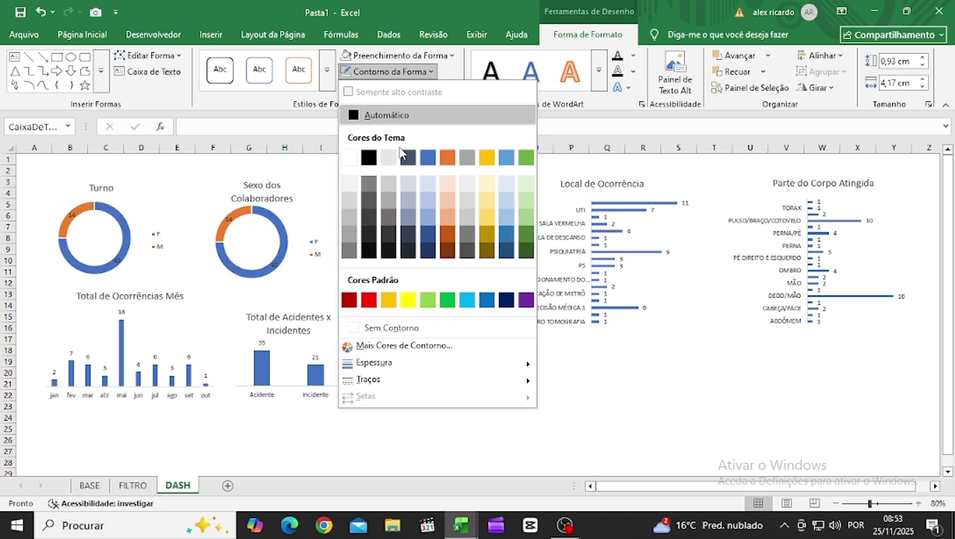
{"action": "left_click", "coordinate": [413, 330]}
{"action": "left_click", "coordinate": [494, 402]}
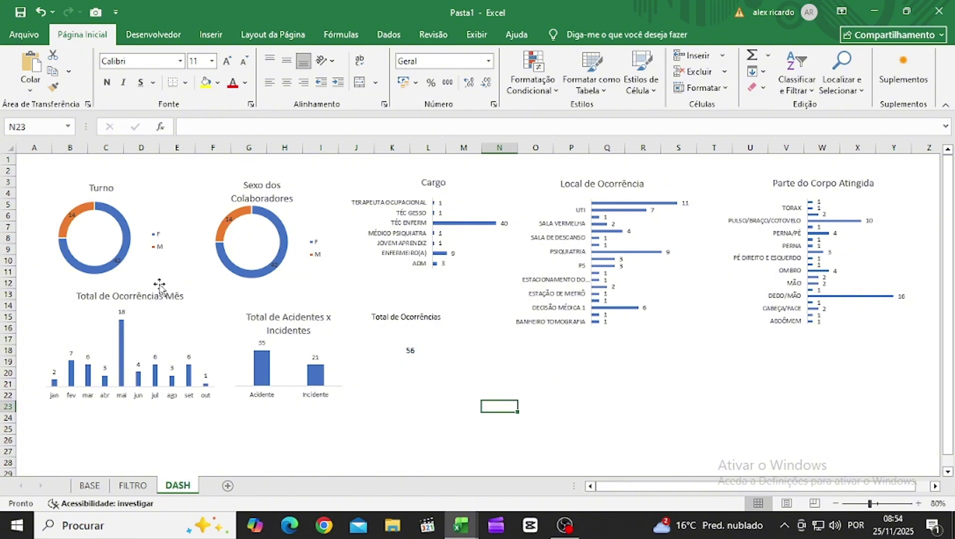
Step: Increase the height of row 1 on DASH to open header space above the charts
{"action": "left_click_drag", "start_coordinate": [13, 165], "coordinate": [12, 199]}
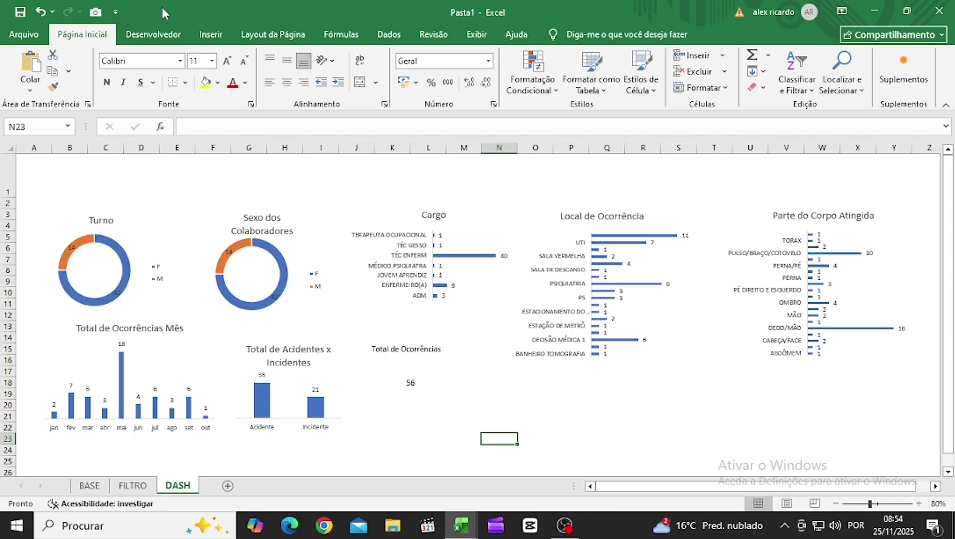
{"action": "left_click", "coordinate": [210, 40]}
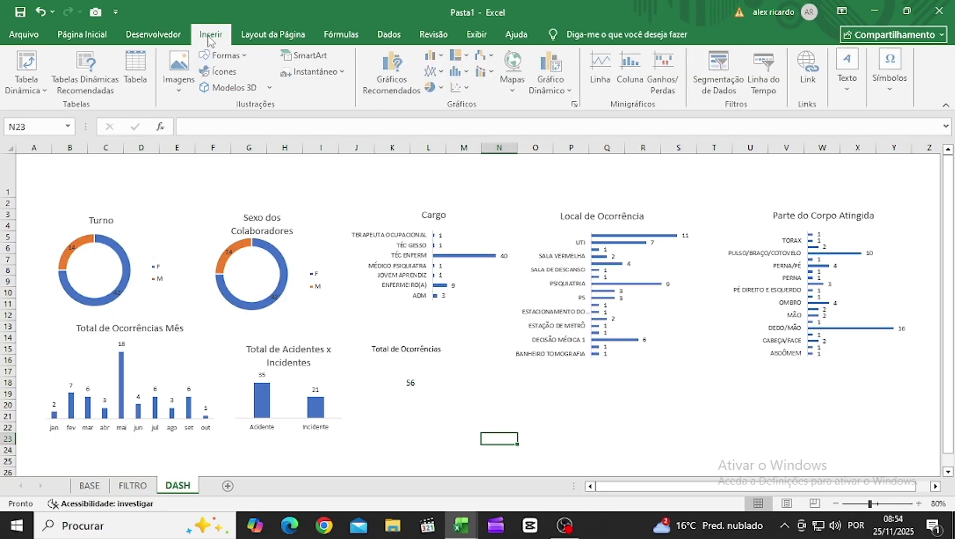
{"action": "left_click", "coordinate": [248, 60]}
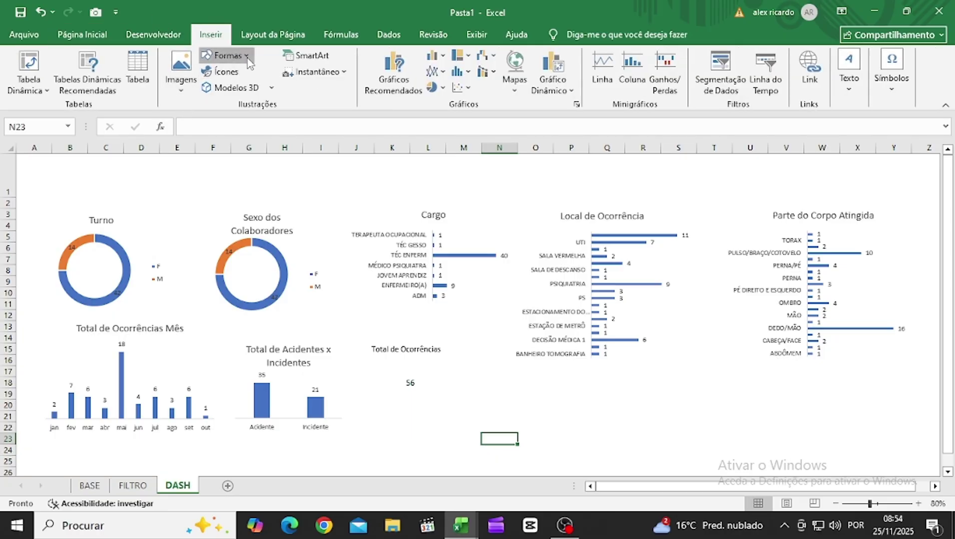
{"action": "left_click", "coordinate": [231, 91]}
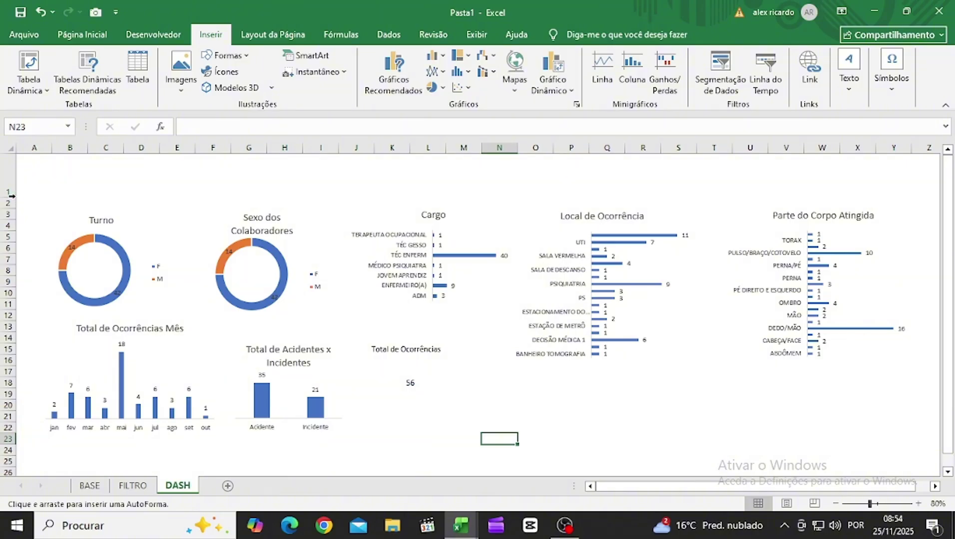
{"action": "left_click_drag", "start_coordinate": [166, 212], "coordinate": [220, 266]}
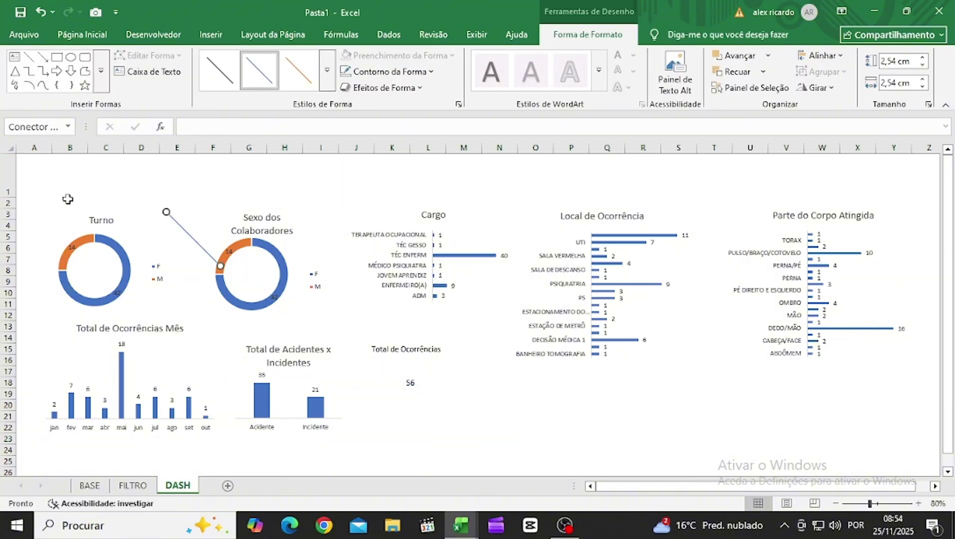
{"action": "key", "text": "ctrl+z"}
{"action": "left_click", "coordinate": [26, 205]}
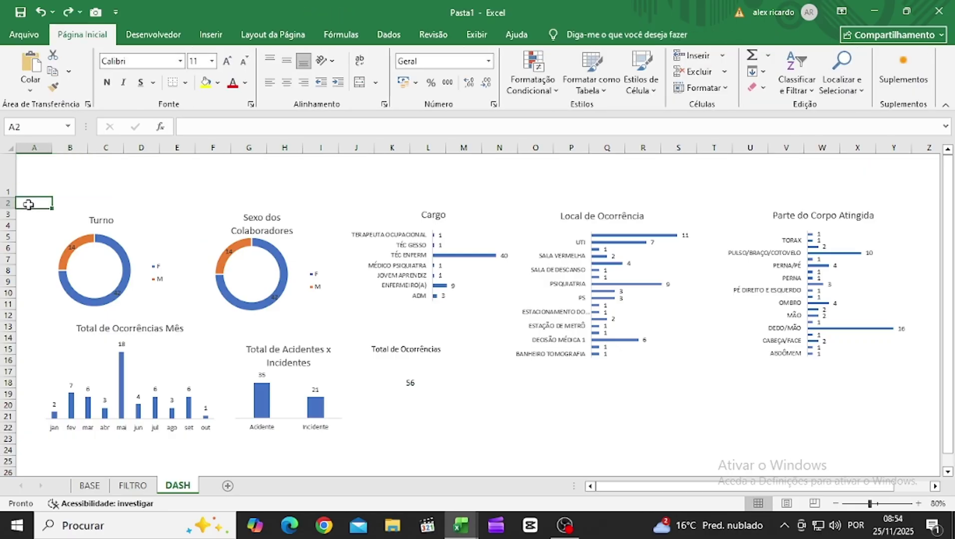
Step: Draw a horizontal line about 47.82 cm long along the lower edge of row 1, starting at column A, and thicken it
{"action": "left_click", "coordinate": [212, 35]}
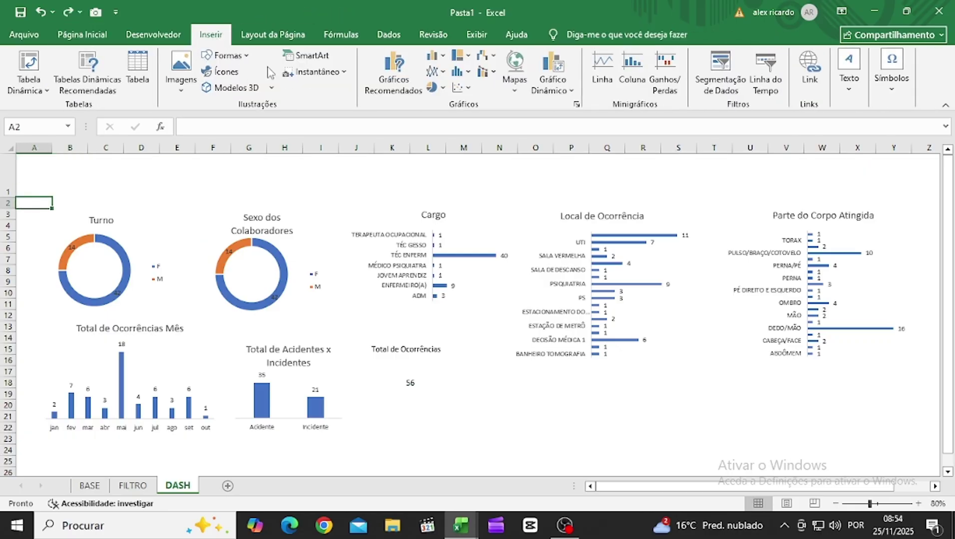
{"action": "left_click", "coordinate": [231, 56]}
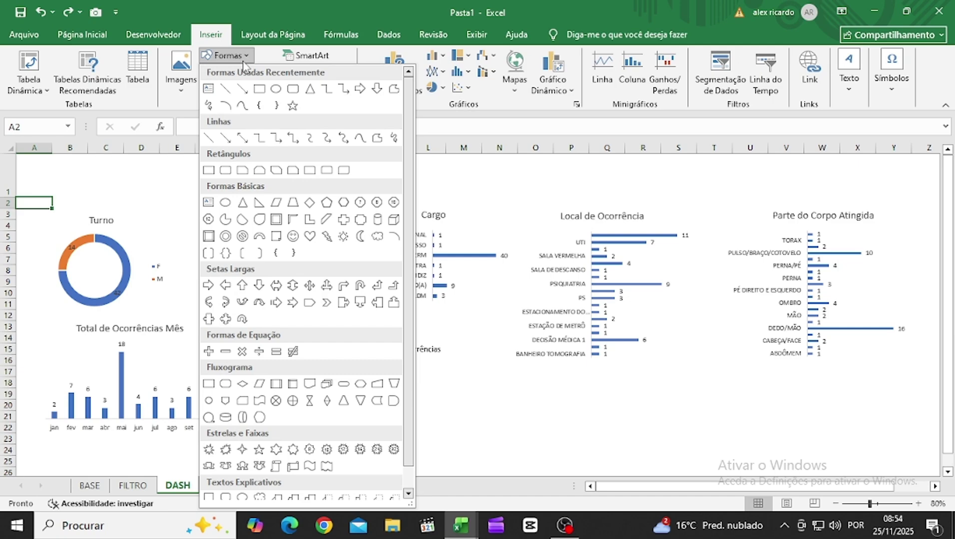
{"action": "left_click", "coordinate": [219, 89]}
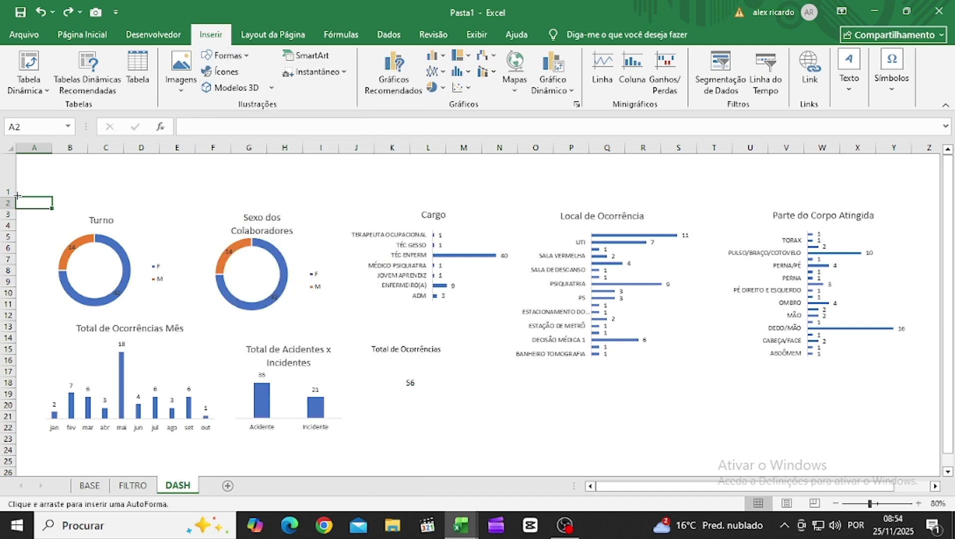
{"action": "left_click_drag", "start_coordinate": [16, 195], "coordinate": [889, 204]}
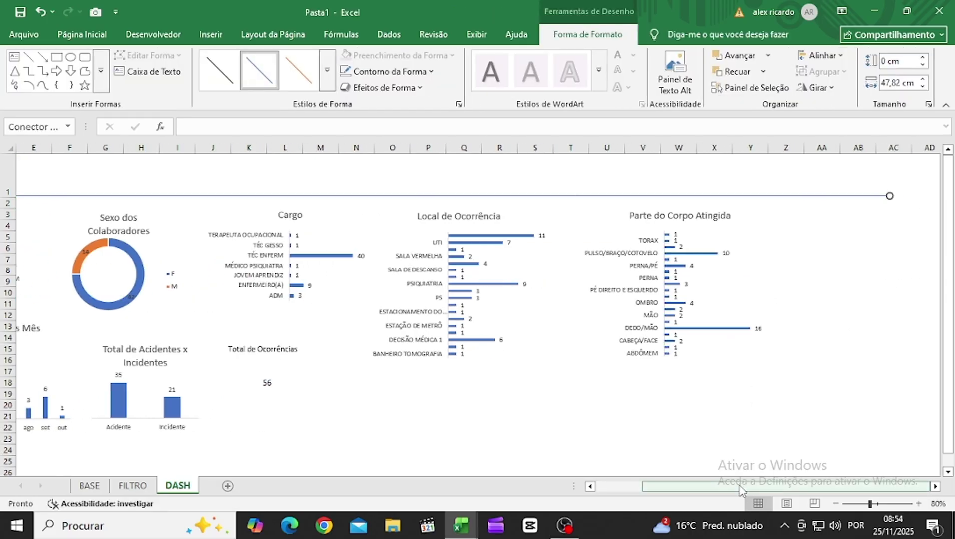
{"action": "left_click_drag", "start_coordinate": [742, 487], "coordinate": [532, 493]}
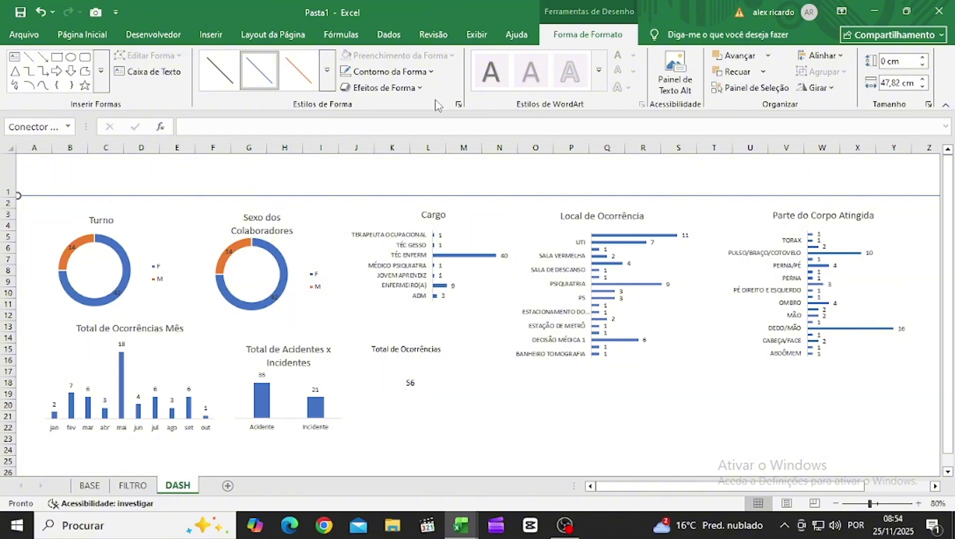
{"action": "left_click", "coordinate": [428, 71]}
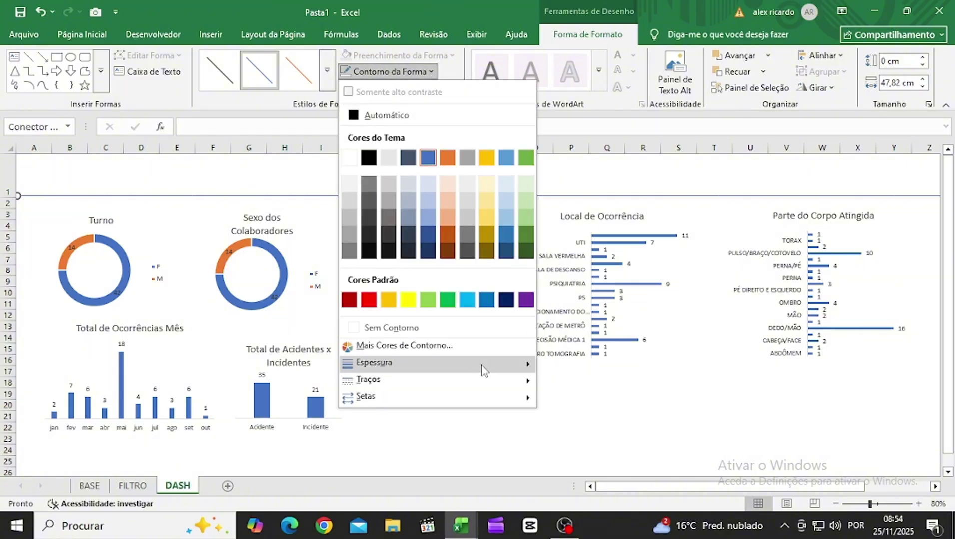
{"action": "mouse_move", "coordinate": [482, 367]}
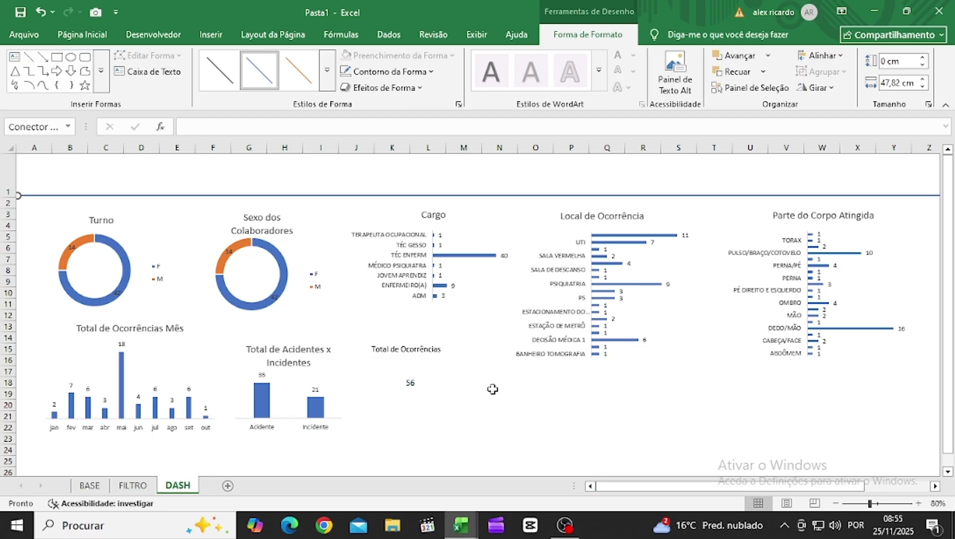
Step: Duplicate the "Total de Ocorrências" text box into row 1 and replace its text with "DASHBOARD DE ACIDENTES DE TRABALHO"
{"action": "left_click", "coordinate": [416, 352]}
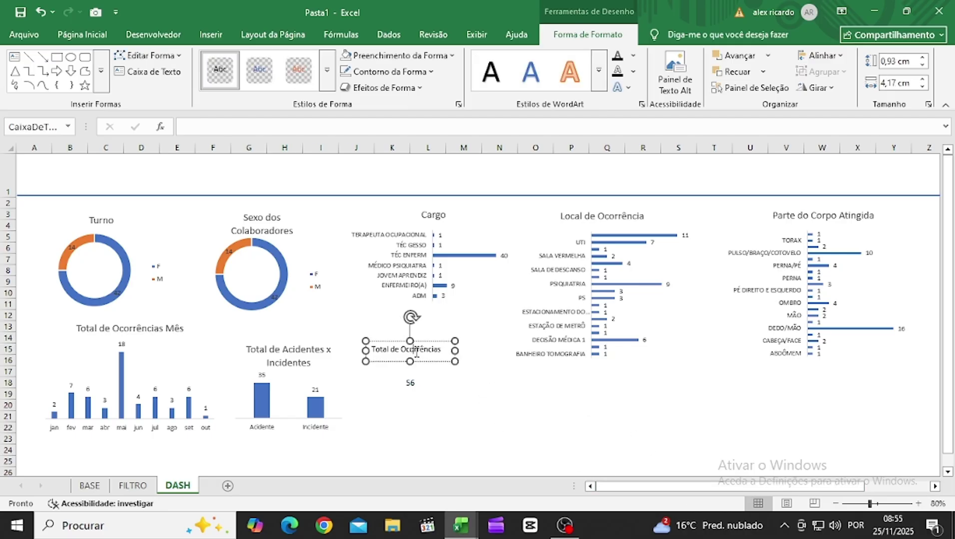
{"action": "left_click", "coordinate": [424, 344]}
{"action": "left_click", "coordinate": [378, 161]}
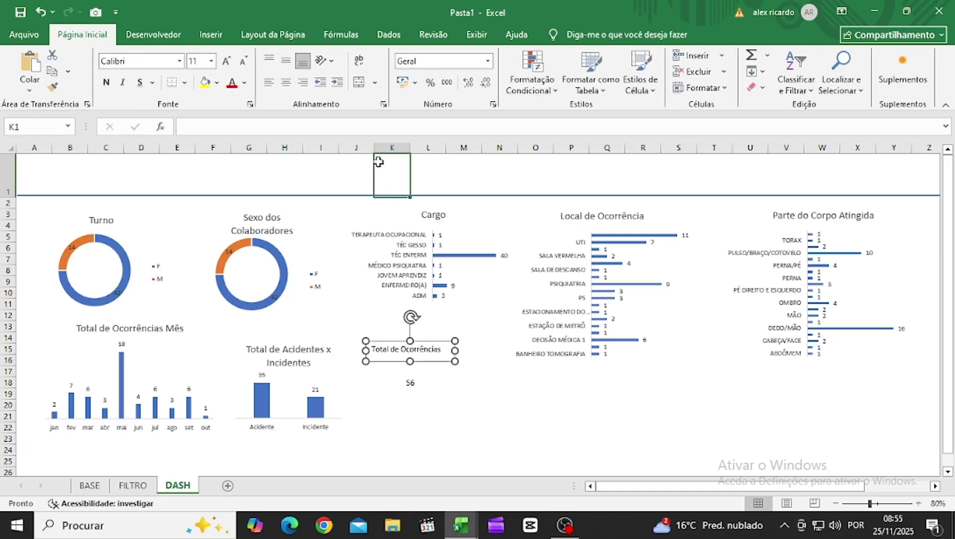
{"action": "key", "text": "ctrl+v"}
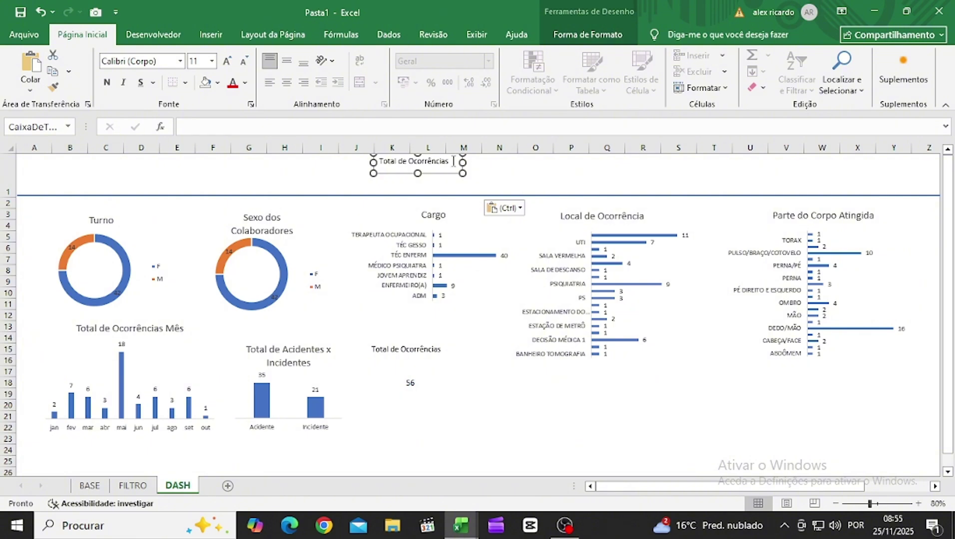
{"action": "left_click_drag", "start_coordinate": [453, 161], "coordinate": [361, 149]}
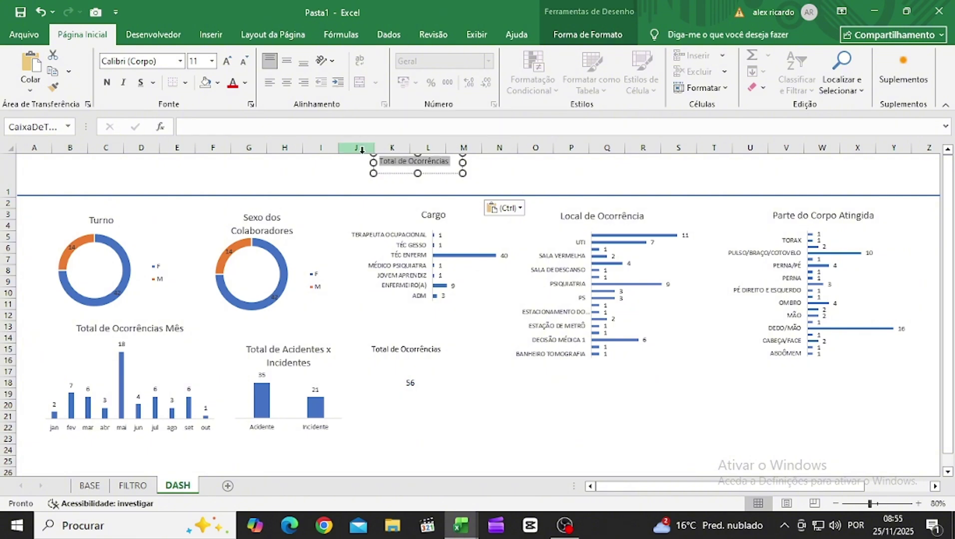
{"action": "type", "text": "DASHBOARD DE"}
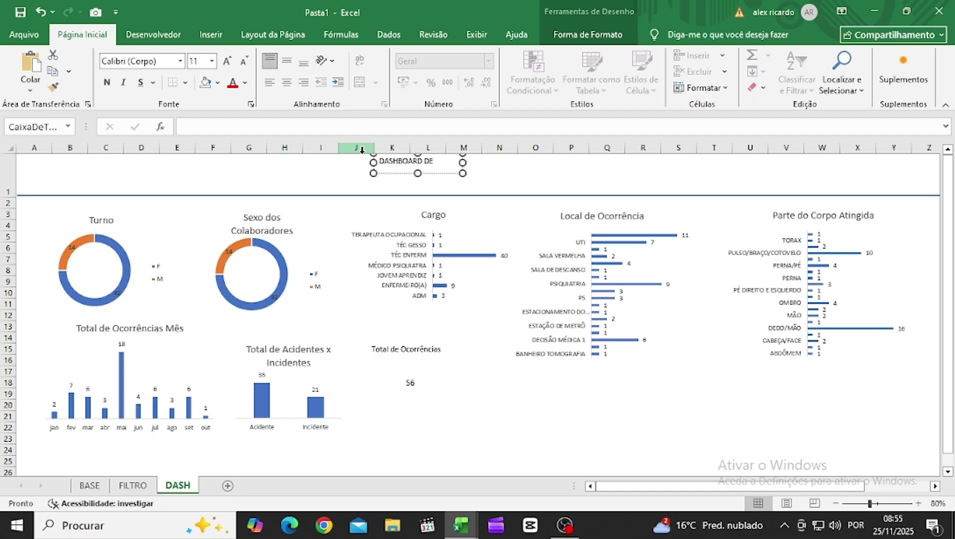
{"action": "type", "text": "IDENTES DE TRABALHO"}
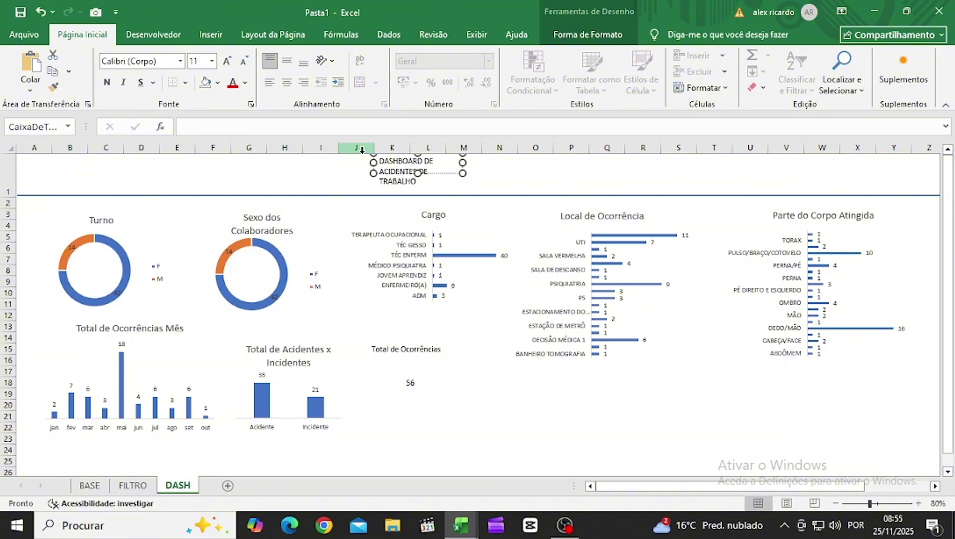
Step: Set the dashboard title to font size 24 and widen and reposition its text box so it sits on one line in row 1
{"action": "left_click_drag", "start_coordinate": [461, 164], "coordinate": [620, 163]}
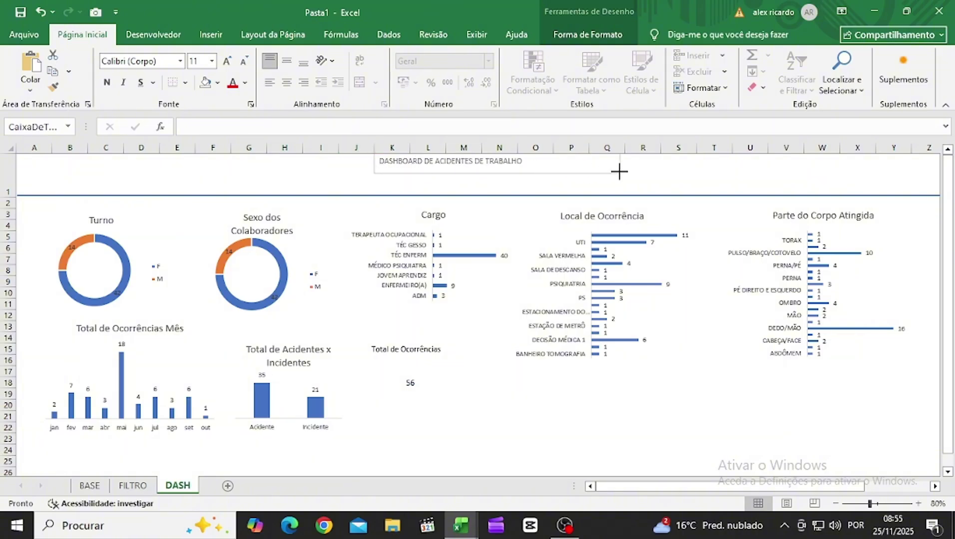
{"action": "left_click_drag", "start_coordinate": [518, 175], "coordinate": [273, 178]}
{"action": "left_click", "coordinate": [229, 61]}
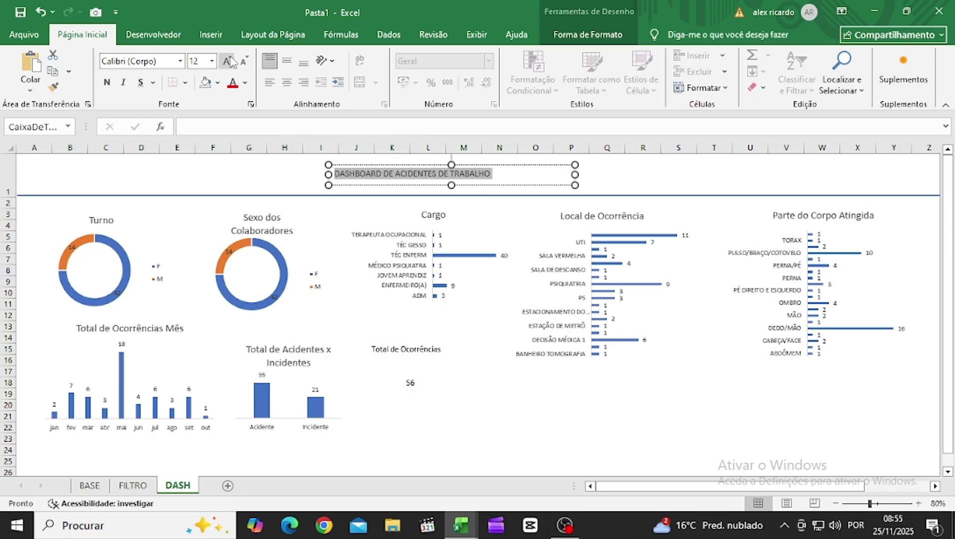
{"action": "left_click", "coordinate": [230, 61]}
{"action": "left_click", "coordinate": [229, 61]}
{"action": "left_click", "coordinate": [230, 61]}
{"action": "left_click", "coordinate": [229, 61]}
{"action": "left_click", "coordinate": [229, 61]}
{"action": "left_click", "coordinate": [230, 61]}
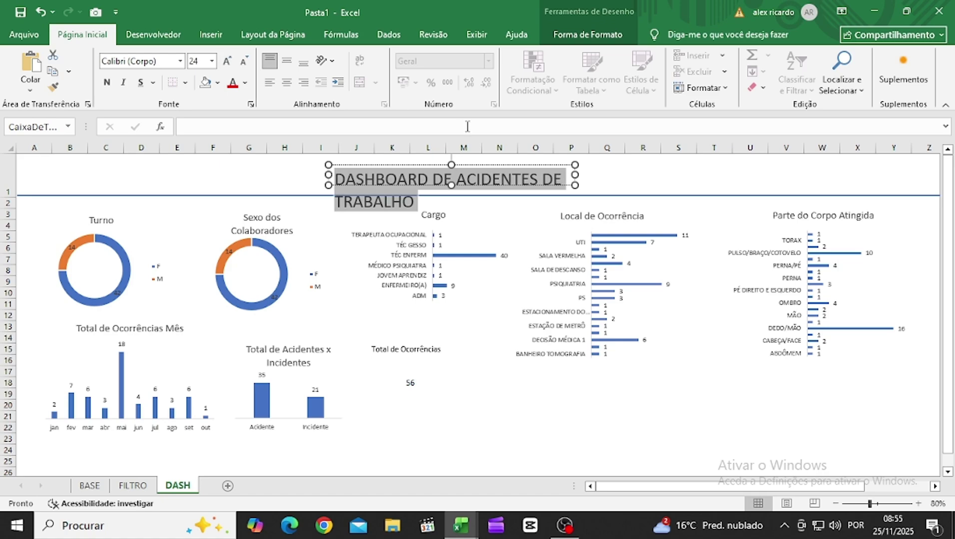
{"action": "left_click_drag", "start_coordinate": [575, 174], "coordinate": [670, 175]}
{"action": "left_click_drag", "start_coordinate": [566, 169], "coordinate": [489, 157]}
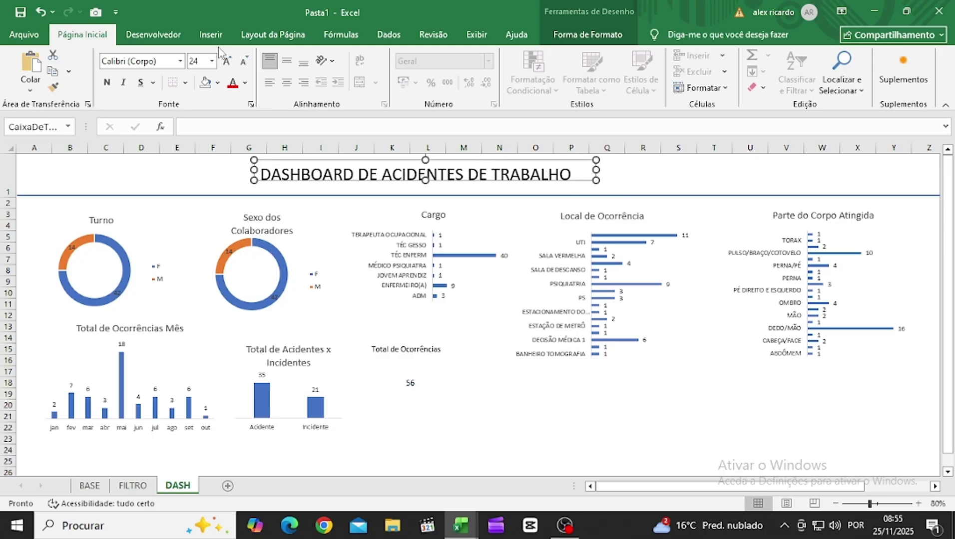
Step: Format the dashboard title in Azul, Ênfase 1 at font size 28 and enlarge its text box to keep it on one line
{"action": "left_click", "coordinate": [245, 83]}
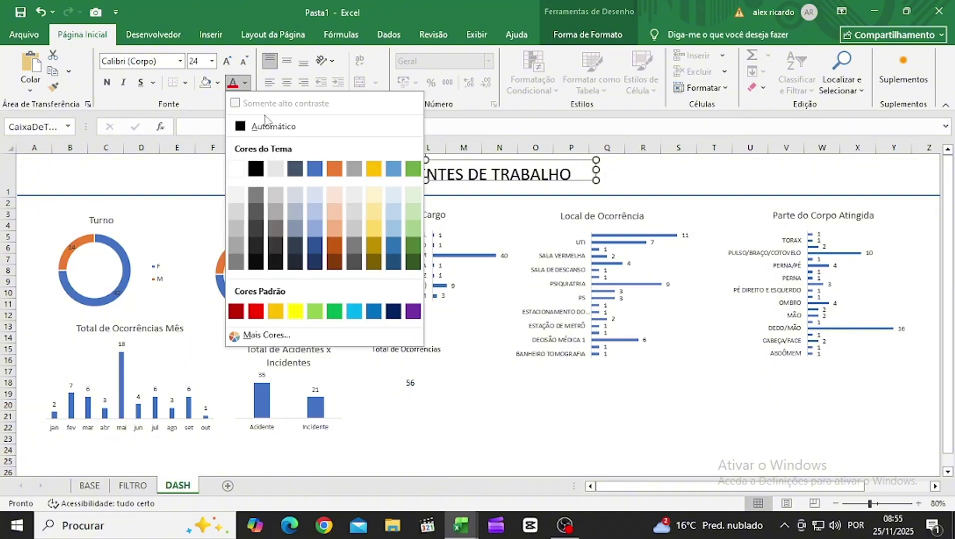
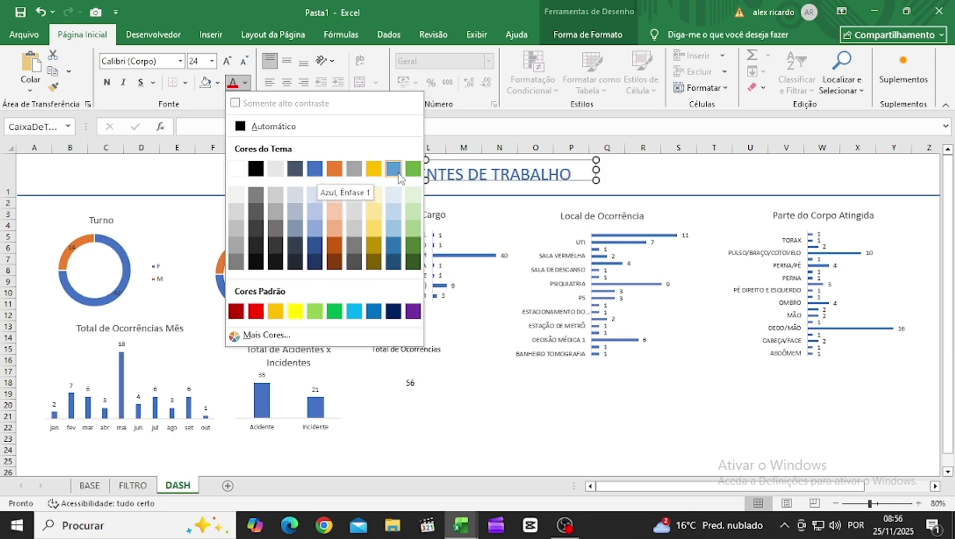
{"action": "left_click", "coordinate": [313, 170]}
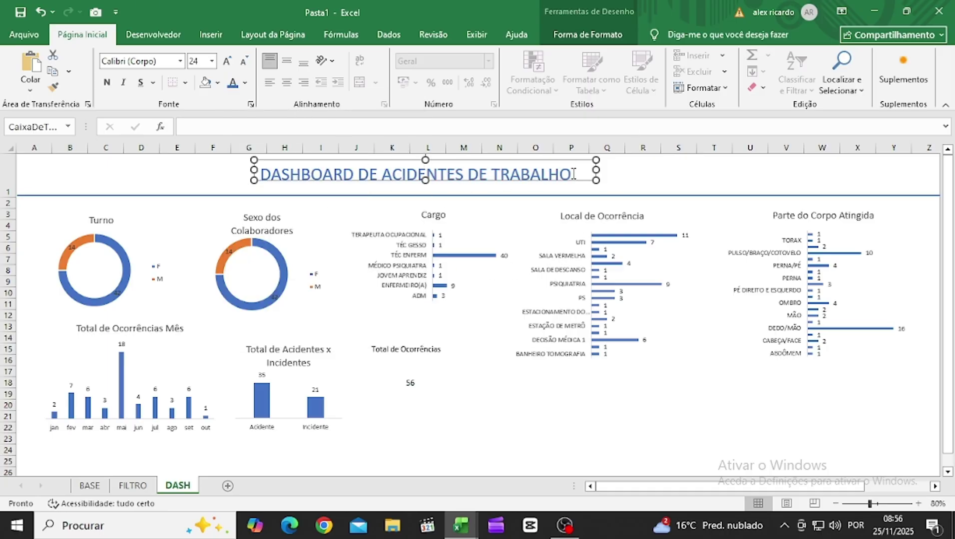
{"action": "left_click_drag", "start_coordinate": [574, 174], "coordinate": [258, 174]}
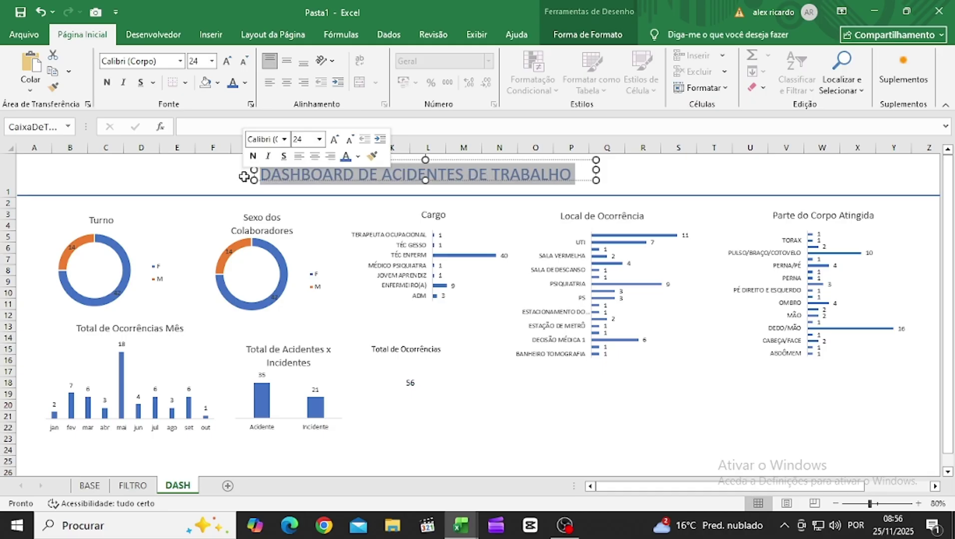
{"action": "double_click", "coordinate": [228, 61]}
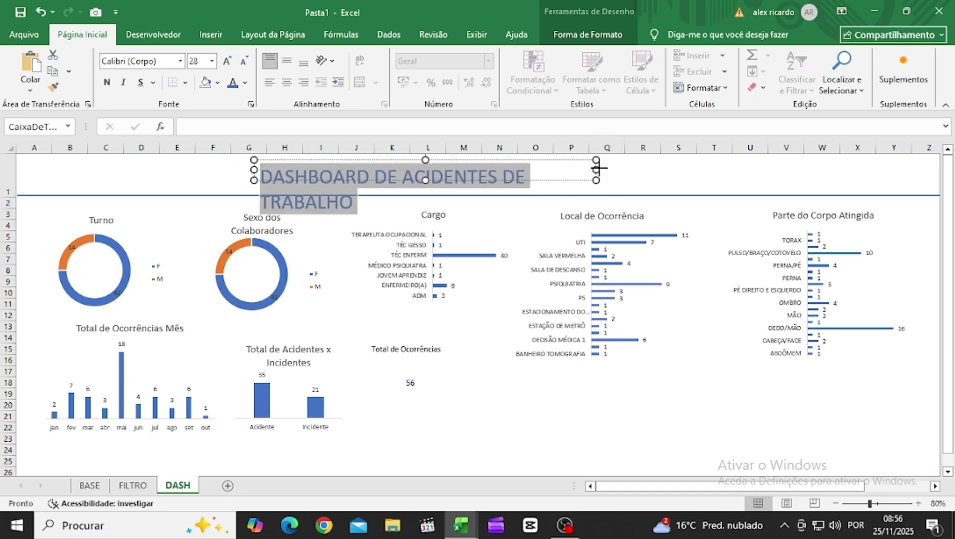
{"action": "left_click_drag", "start_coordinate": [597, 169], "coordinate": [646, 167]}
{"action": "left_click", "coordinate": [453, 194]}
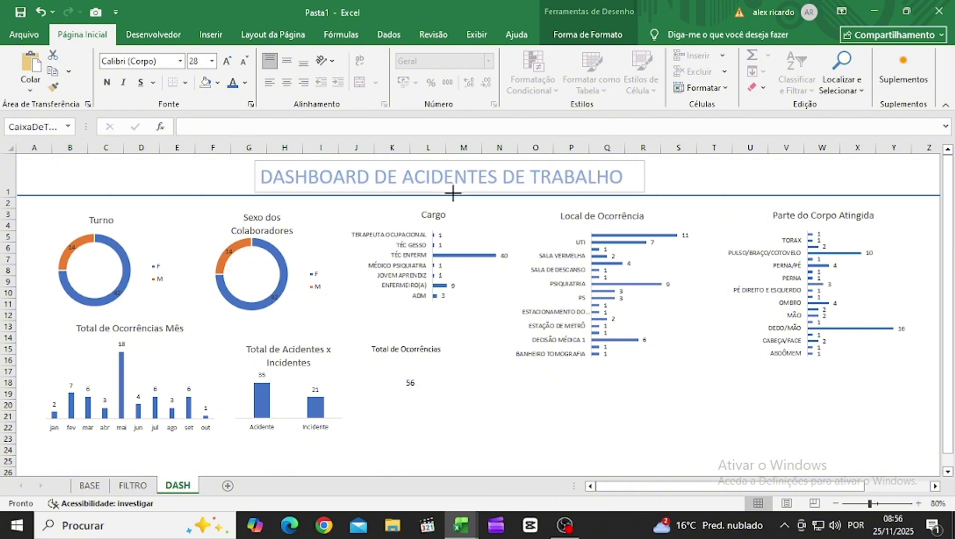
Step: Move the "Total de Ocorrências Mês" and "Total de Acidentes x Incidentes" charts down together by about two rows
{"action": "left_click", "coordinate": [453, 194]}
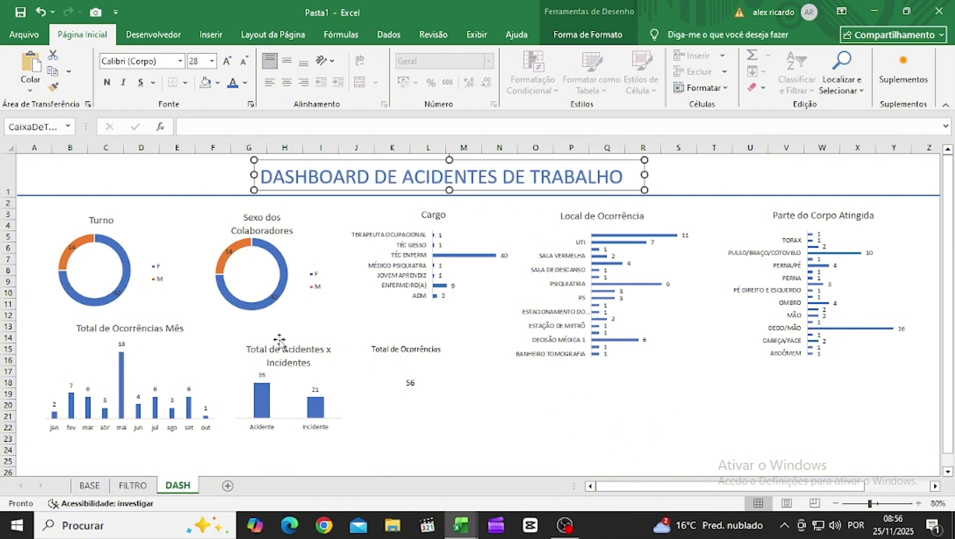
{"action": "left_click", "coordinate": [157, 356]}
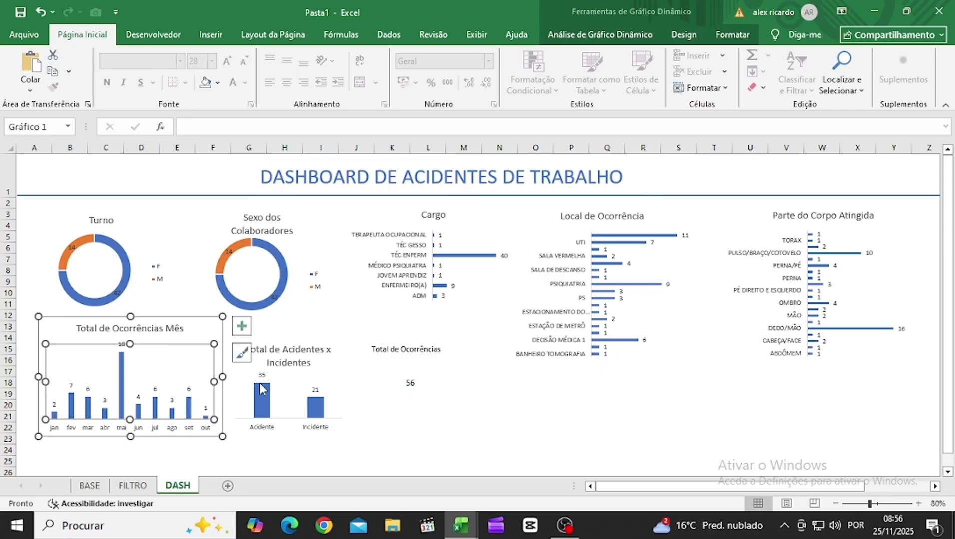
{"action": "left_click", "coordinate": [299, 334]}
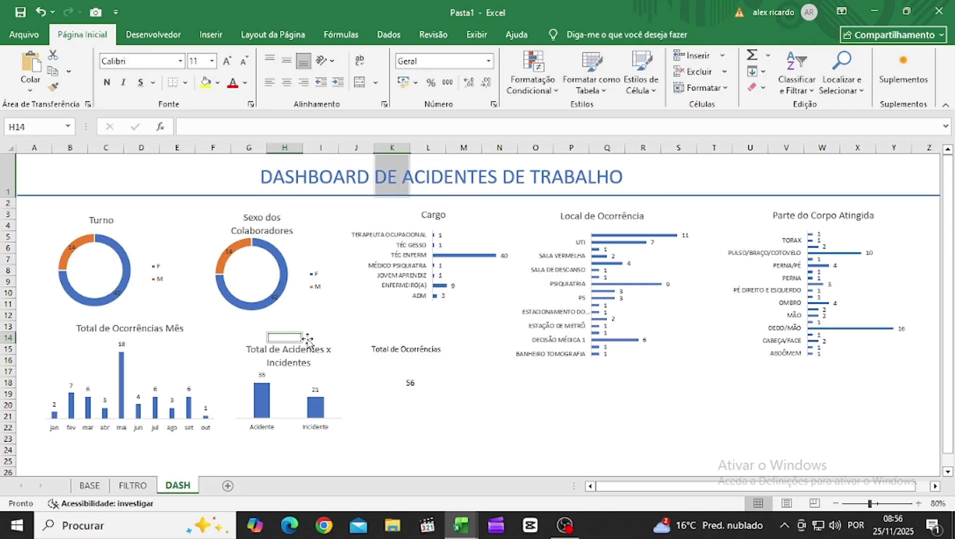
{"action": "left_click", "coordinate": [169, 358]}
{"action": "left_click", "coordinate": [312, 338], "text": "ctrl"}
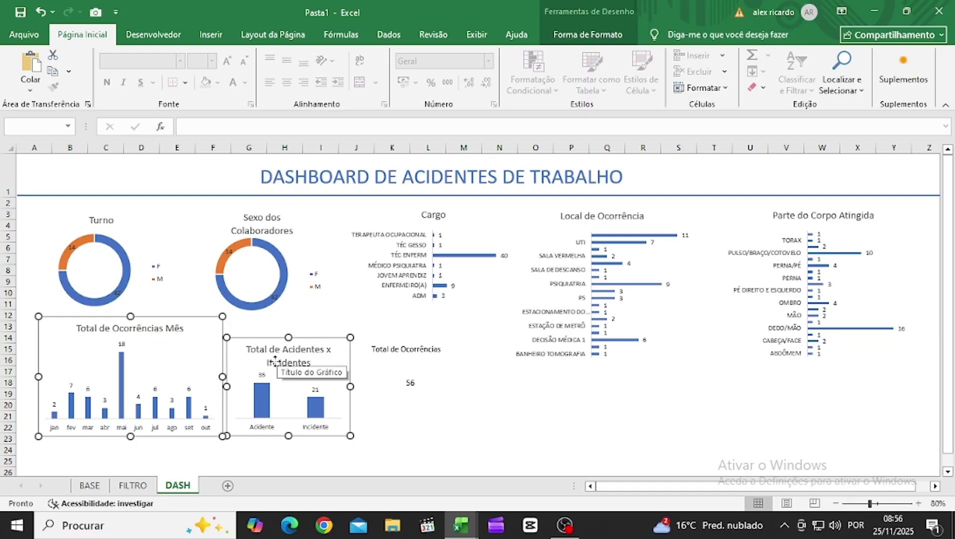
{"action": "key", "text": "Down"}
{"action": "key", "text": "Down"}
{"action": "key", "text": "Down"}
{"action": "key", "text": "Down"}
{"action": "key", "text": "Down"}
{"action": "key", "text": "Down"}
{"action": "key", "text": "Down"}
{"action": "key", "text": "Down"}
{"action": "key", "text": "Down"}
{"action": "key", "text": "Down"}
{"action": "key", "text": "Down"}
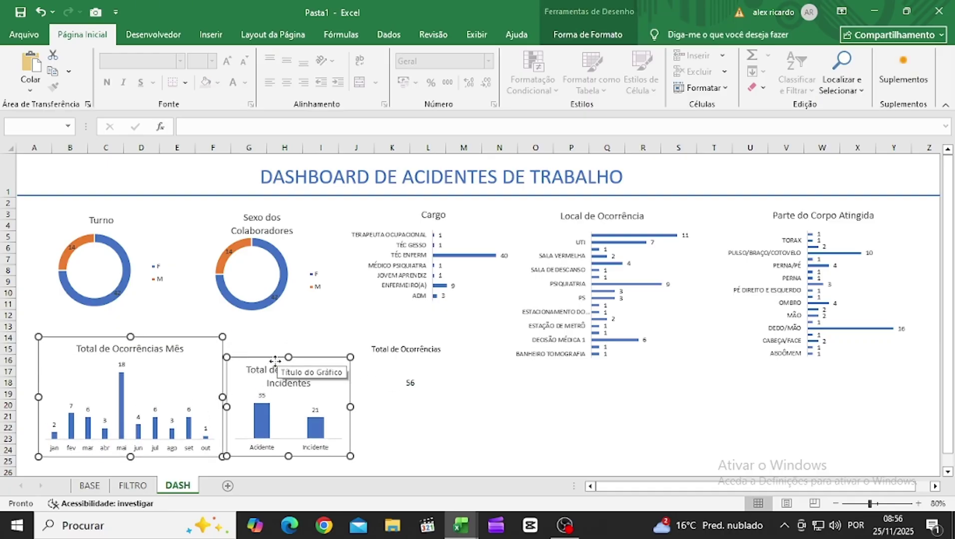
Step: Extend the "Local de Ocorrência" and "Parte do Corpo Atingida" charts downward to about row 25
{"action": "left_click", "coordinate": [578, 263]}
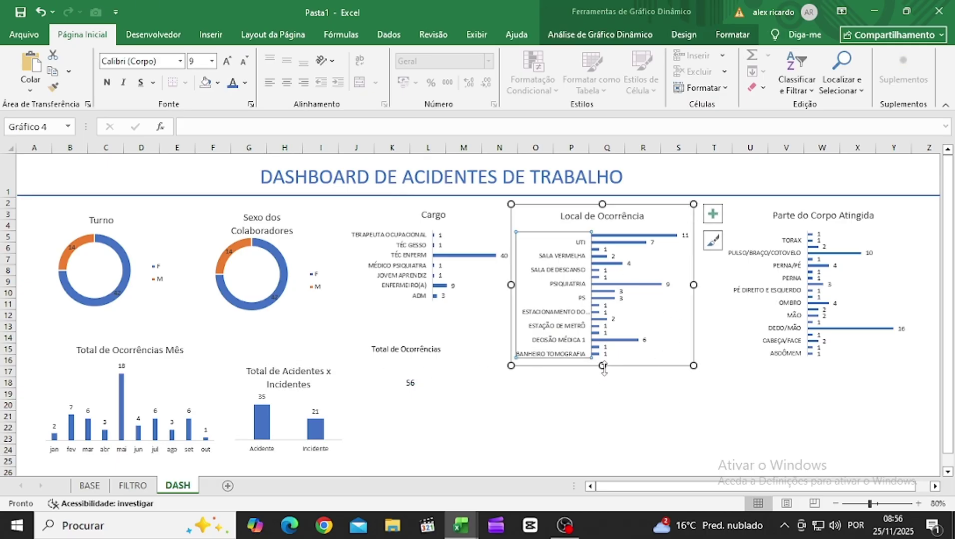
{"action": "left_click_drag", "start_coordinate": [602, 365], "coordinate": [610, 460]}
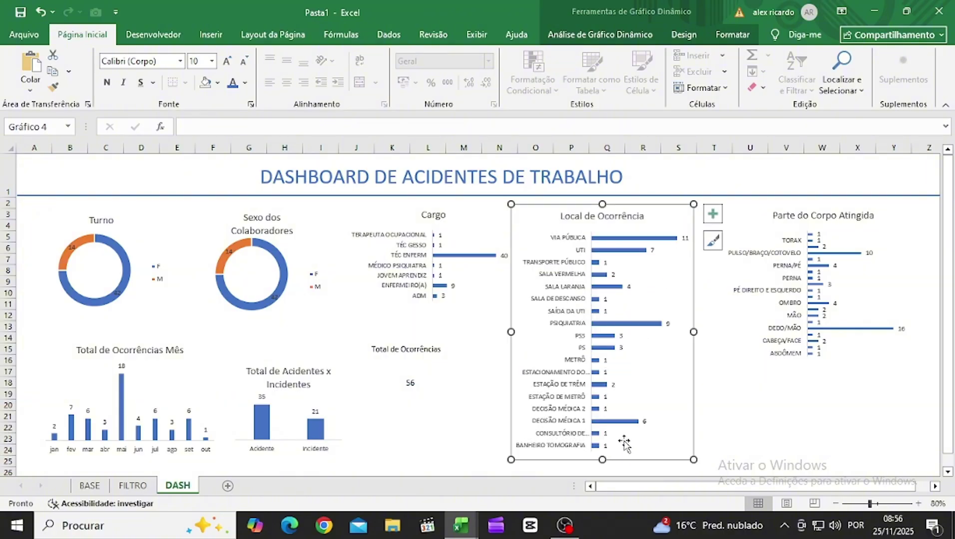
{"action": "left_click", "coordinate": [764, 306]}
{"action": "left_click", "coordinate": [854, 306]}
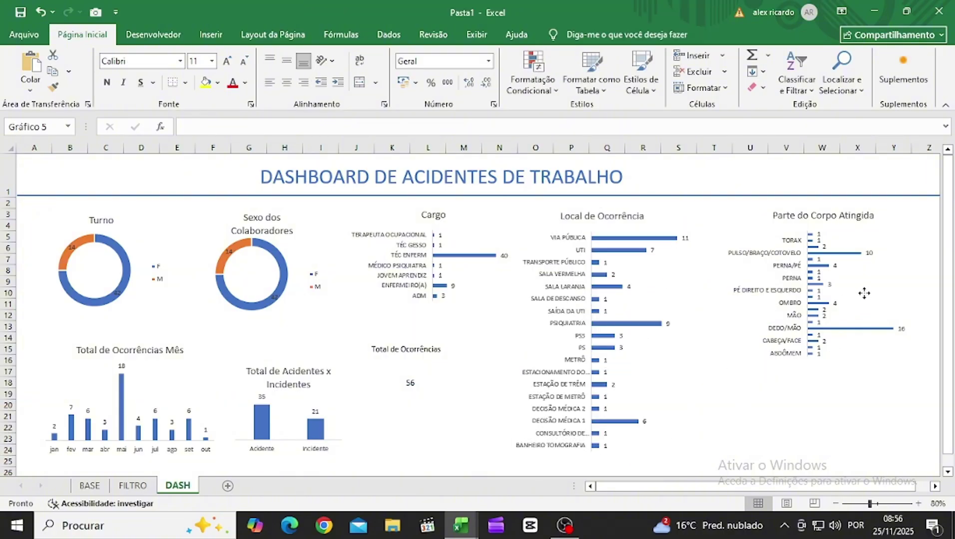
{"action": "left_click_drag", "start_coordinate": [824, 365], "coordinate": [832, 459]}
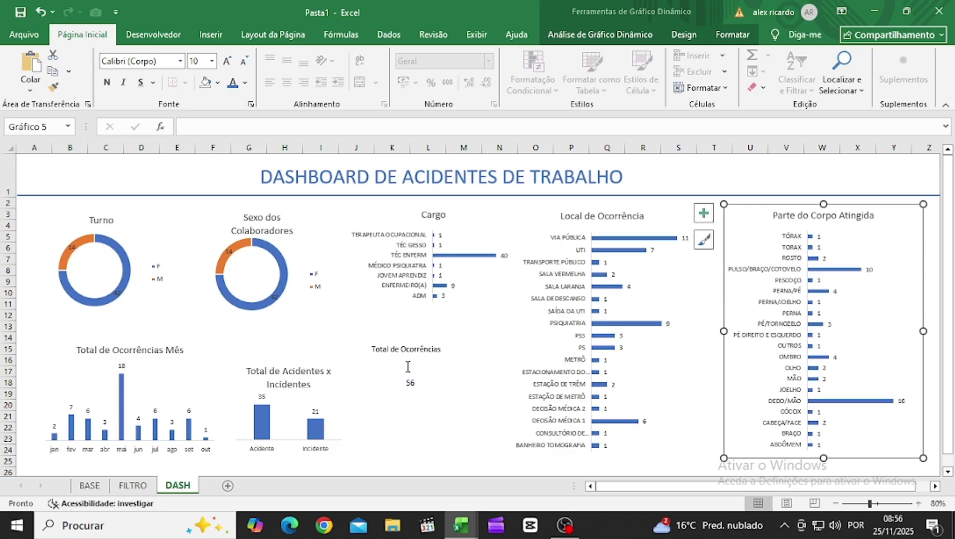
Step: Merge and center K17:M18 around the occurrence total and align its value to the vertical middle
{"action": "left_click", "coordinate": [414, 382]}
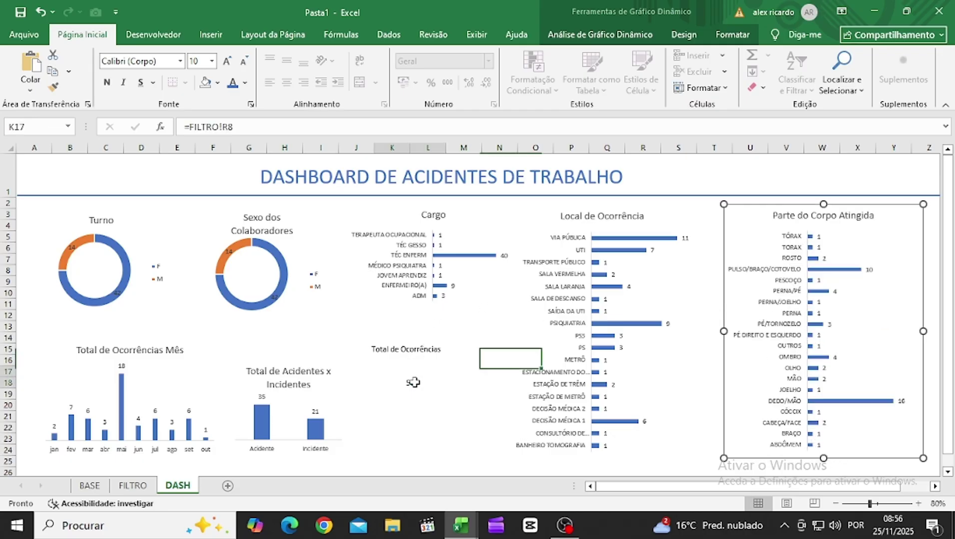
{"action": "left_click", "coordinate": [462, 383]}
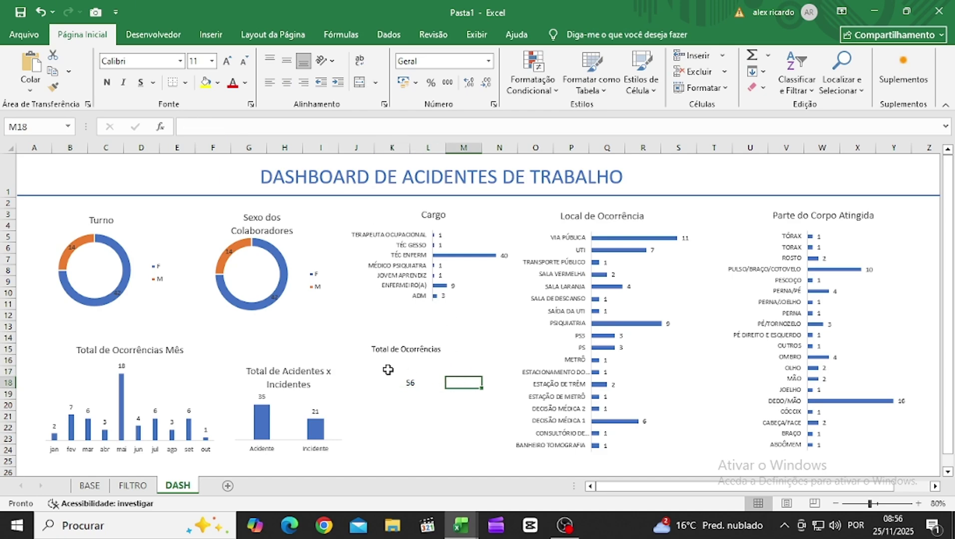
{"action": "left_click_drag", "start_coordinate": [393, 374], "coordinate": [466, 388]}
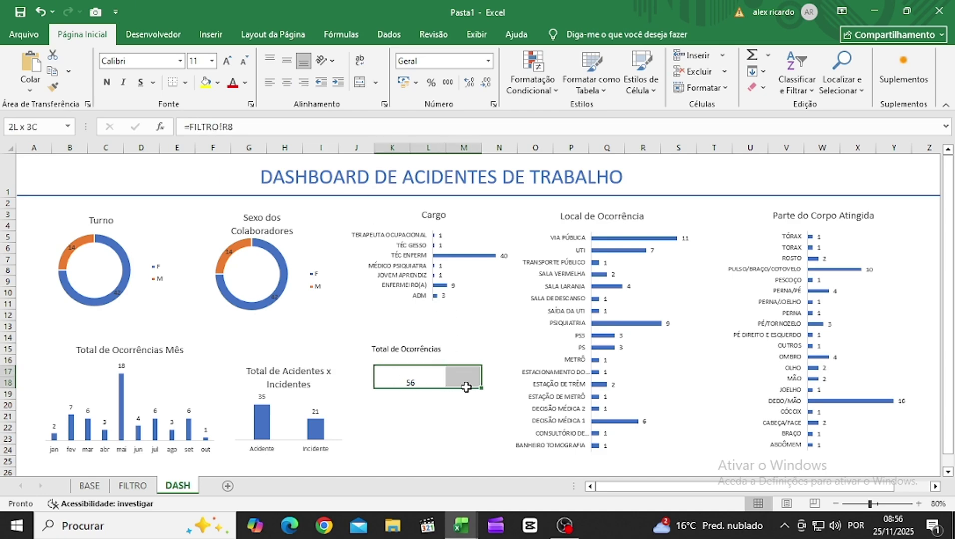
{"action": "left_click", "coordinate": [359, 84]}
{"action": "left_click", "coordinate": [359, 83]}
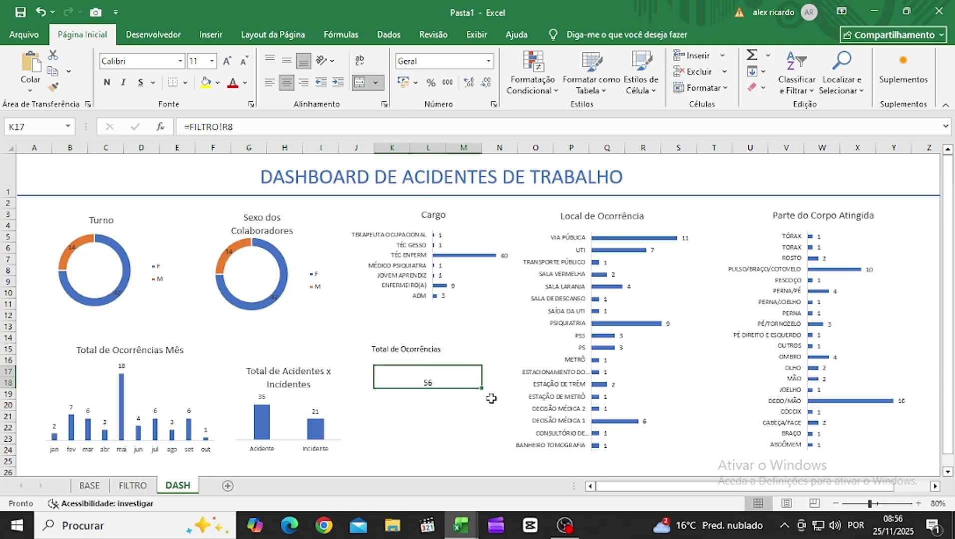
{"action": "left_click", "coordinate": [287, 61]}
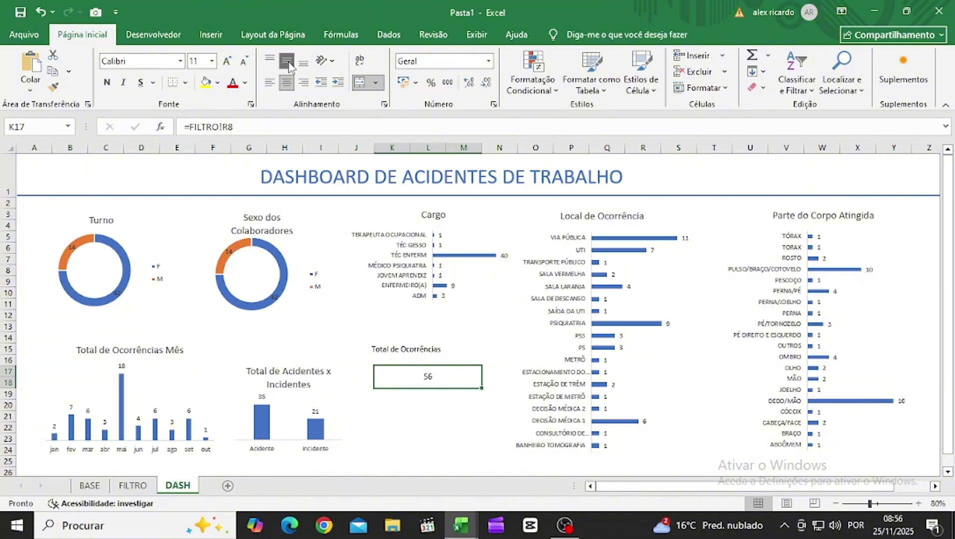
Step: Center the "Total de Ocorrências" label above the total and shift the "Total de Acidentes x Incidentes" chart slightly up and right
{"action": "left_click", "coordinate": [427, 344]}
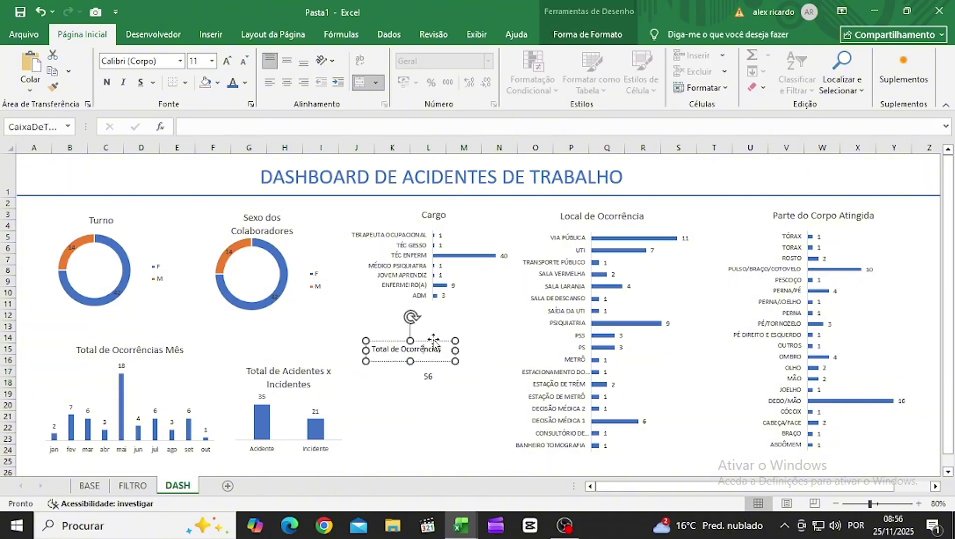
{"action": "left_click_drag", "start_coordinate": [433, 341], "coordinate": [455, 350]}
{"action": "left_click", "coordinate": [307, 372]}
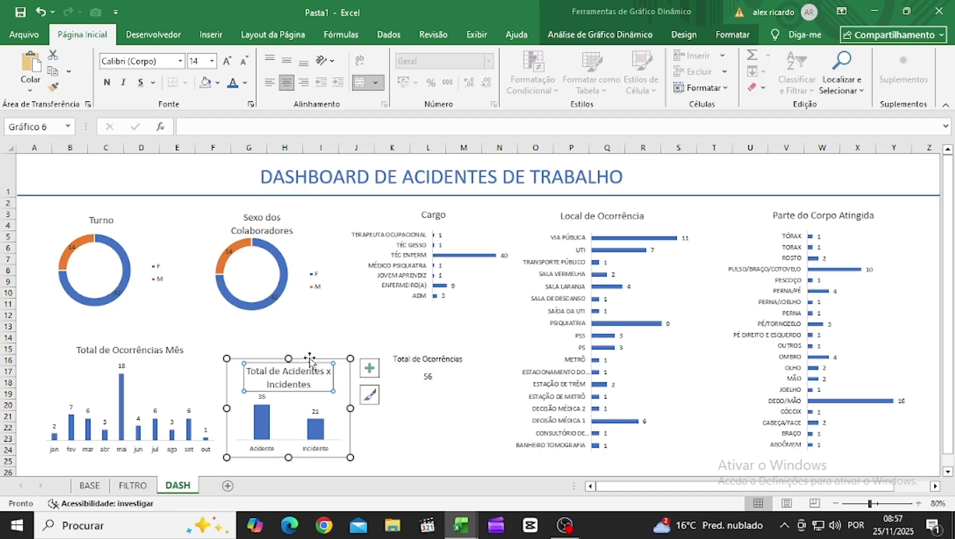
{"action": "mouse_move", "coordinate": [294, 363]}
{"action": "left_mouse_down"}
{"action": "mouse_move", "coordinate": [336, 343]}
{"action": "mouse_move", "coordinate": [337, 353]}
{"action": "mouse_move", "coordinate": [331, 359]}
{"action": "mouse_move", "coordinate": [312, 343]}
{"action": "left_mouse_up"}
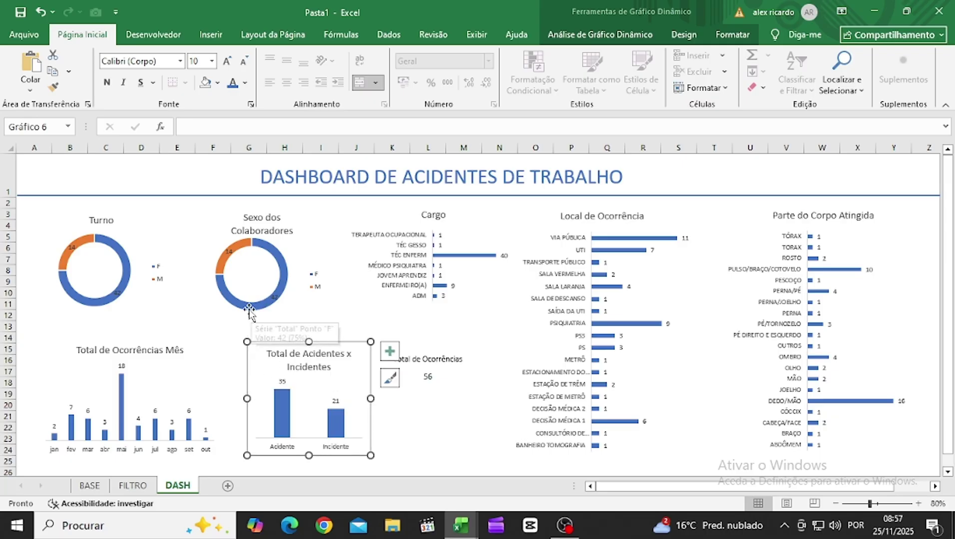
Step: Draw a rounded rectangle about 5.52 cm high and 7.57 cm wide around the Turno chart and remove its fill
{"action": "left_click", "coordinate": [190, 330]}
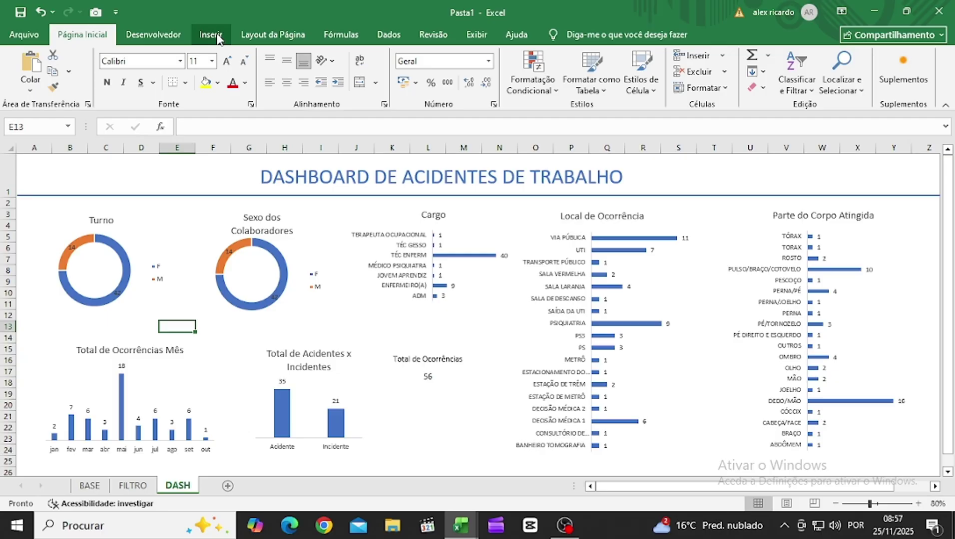
{"action": "key", "text": "alt+Tab"}
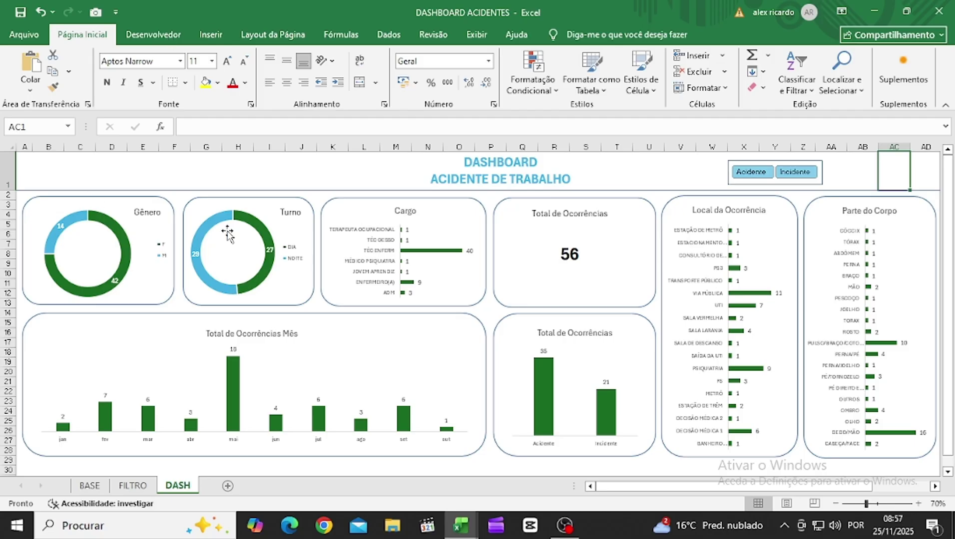
{"action": "key", "text": "alt+Tab"}
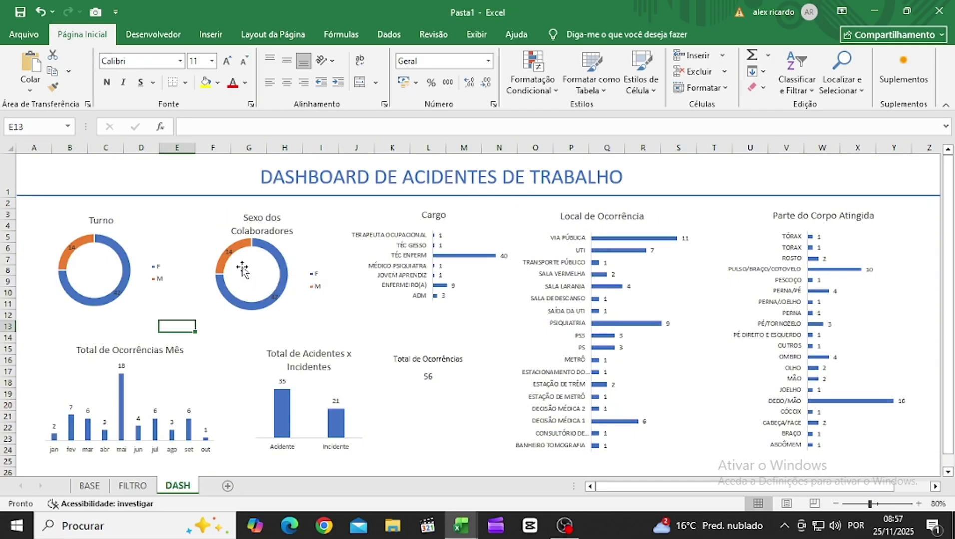
{"action": "left_click", "coordinate": [211, 35]}
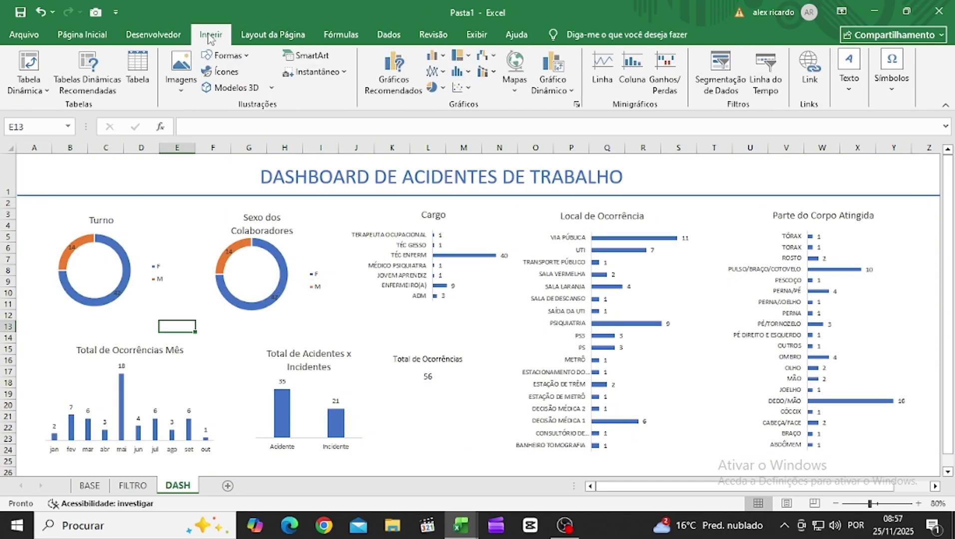
{"action": "left_click", "coordinate": [227, 55]}
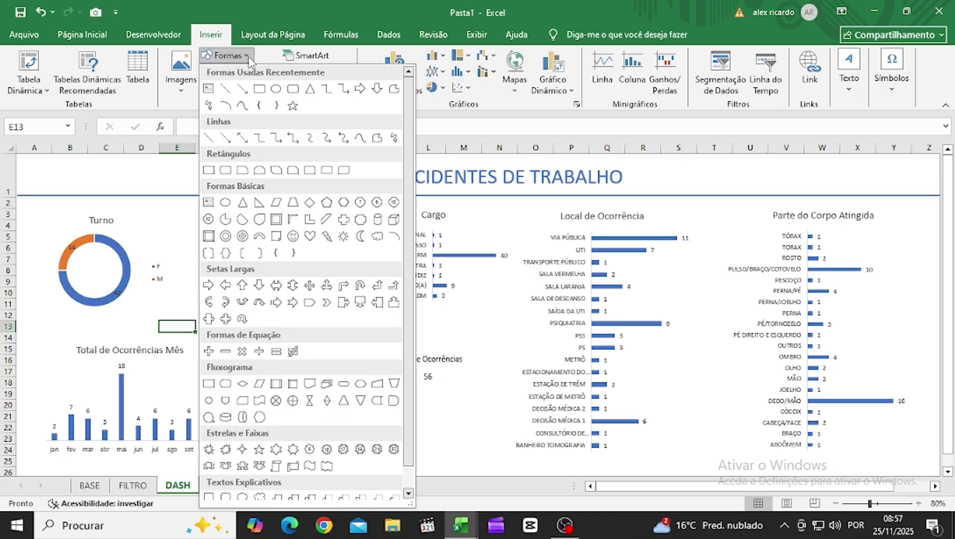
{"action": "left_click", "coordinate": [297, 91]}
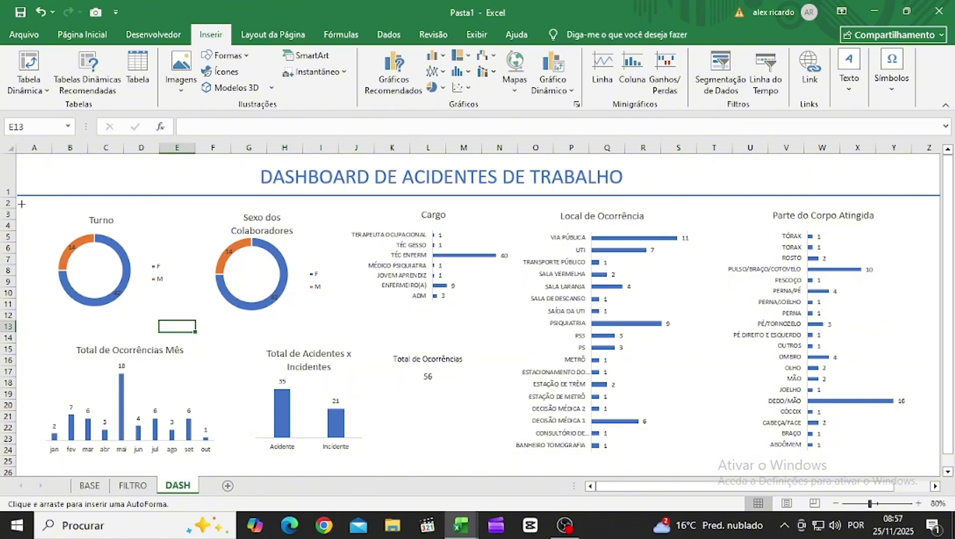
{"action": "left_click_drag", "start_coordinate": [23, 204], "coordinate": [185, 323]}
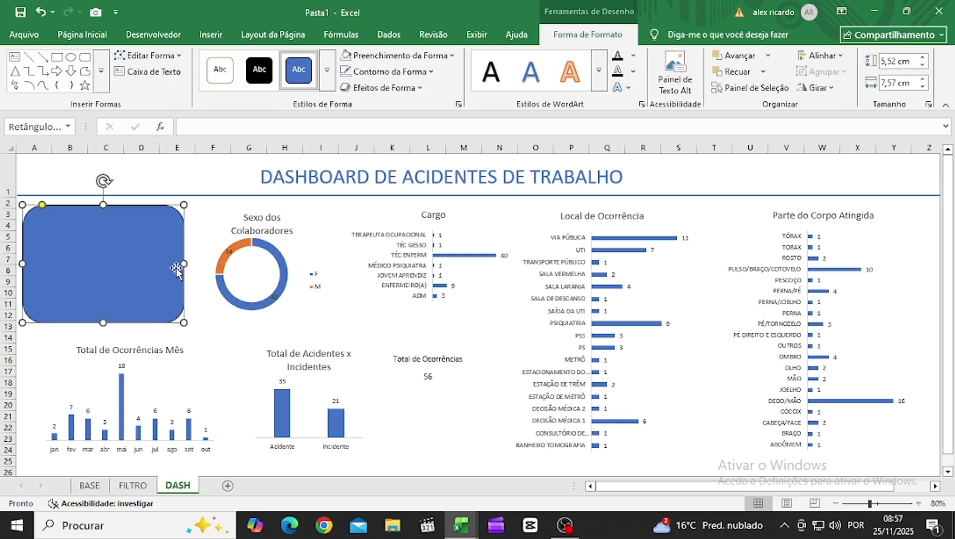
{"action": "left_click", "coordinate": [449, 56]}
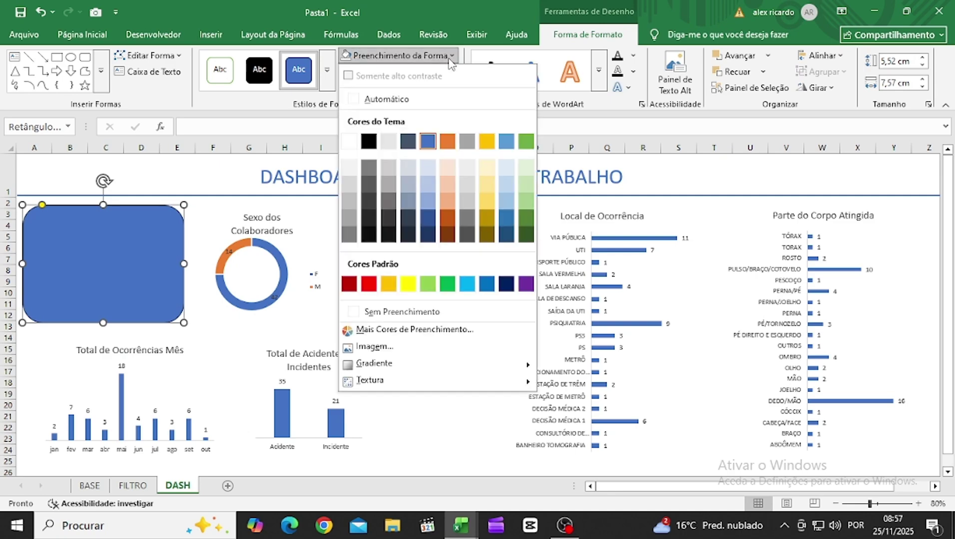
{"action": "left_click", "coordinate": [391, 312]}
Step: Duplicate the unfilled rounded rectangle and align the copy level with the first, around the "Sexo dos Colaboradores" chart
{"action": "mouse_move", "coordinate": [248, 243]}
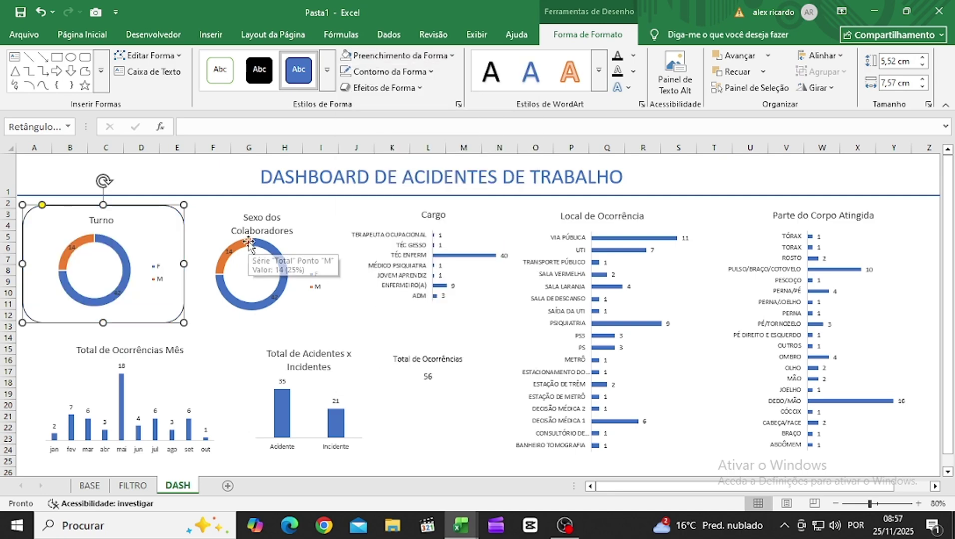
{"action": "key", "text": "ctrl+c"}
{"action": "key", "text": "ctrl+v"}
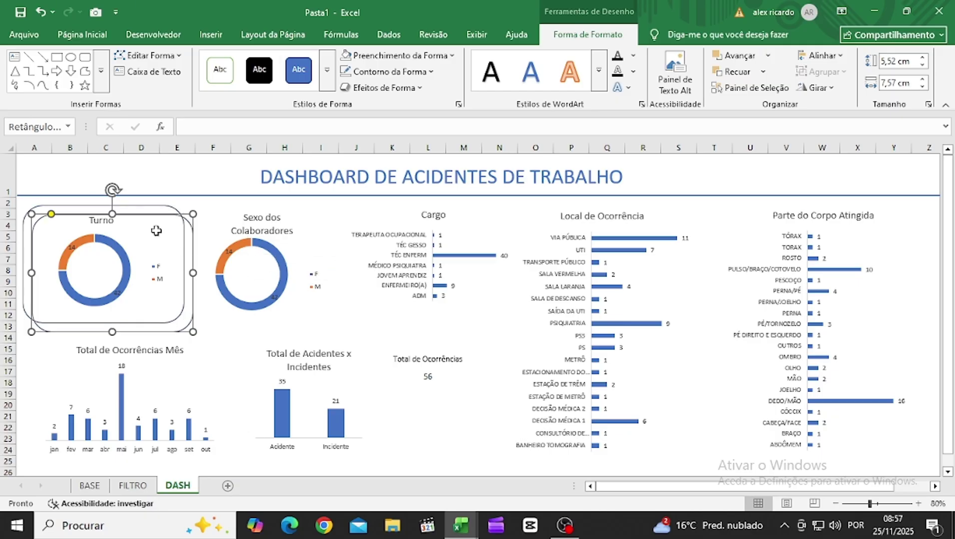
{"action": "left_click_drag", "start_coordinate": [156, 228], "coordinate": [222, 227]}
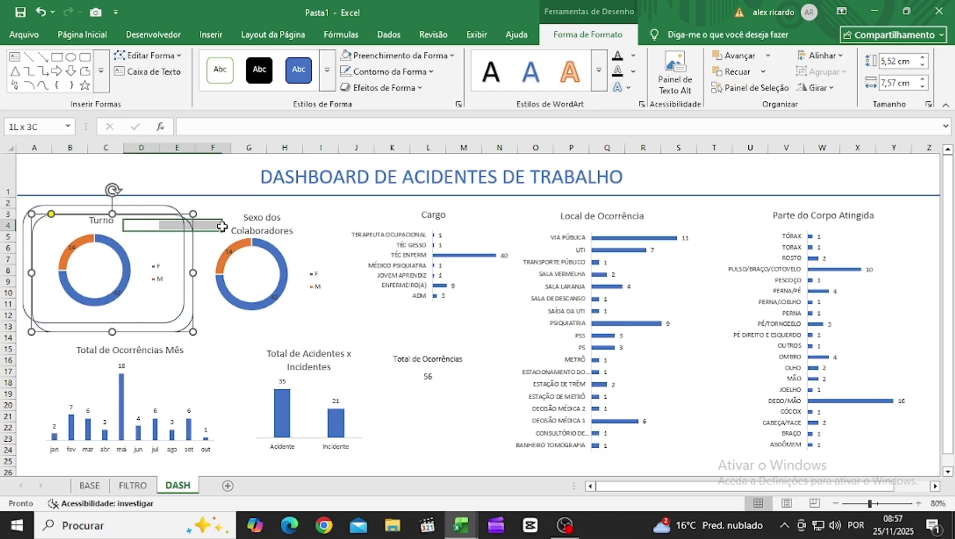
{"action": "left_click", "coordinate": [193, 314]}
{"action": "left_click_drag", "start_coordinate": [193, 313], "coordinate": [303, 299]}
{"action": "key", "text": "Right"}
{"action": "key", "text": "Right"}
{"action": "key", "text": "Right"}
{"action": "key", "text": "Right"}
{"action": "key", "text": "Right"}
{"action": "key", "text": "Right"}
{"action": "key", "text": "Right"}
{"action": "key", "text": "Right"}
{"action": "key", "text": "Right"}
{"action": "key", "text": "Right"}
{"action": "key", "text": "Right"}
{"action": "key", "text": "Right"}
{"action": "key", "text": "Right"}
{"action": "key", "text": "Right"}
{"action": "key", "text": "Right"}
{"action": "key", "text": "Right"}
{"action": "key", "text": "Right"}
{"action": "key", "text": "Right"}
{"action": "key", "text": "Right"}
{"action": "key", "text": "Right"}
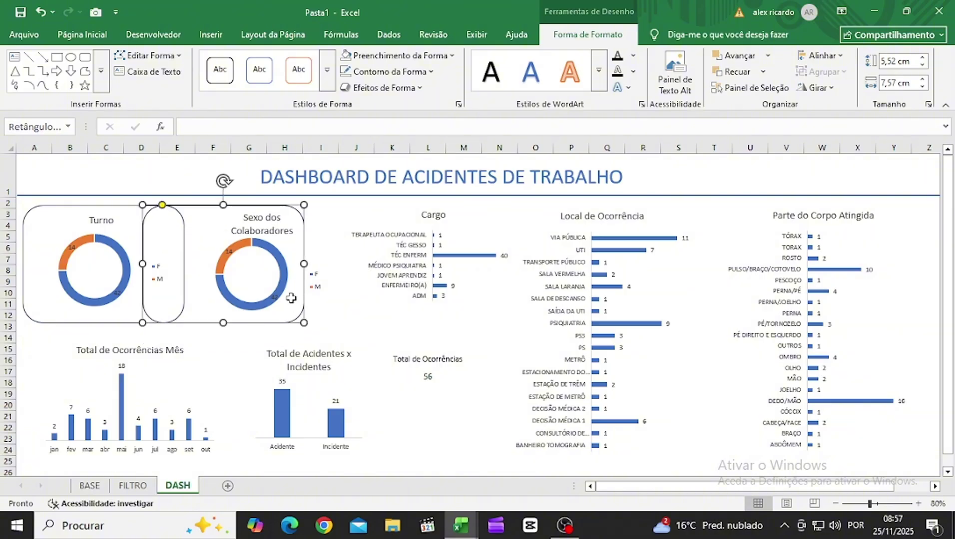
{"action": "key", "text": "Left"}
{"action": "key", "text": "Left"}
{"action": "key", "text": "Left"}
{"action": "key", "text": "Left"}
{"action": "key", "text": "Left"}
{"action": "key", "text": "Left"}
{"action": "key", "text": "Left"}
{"action": "key", "text": "Left"}
{"action": "key", "text": "Left"}
{"action": "key", "text": "Left"}
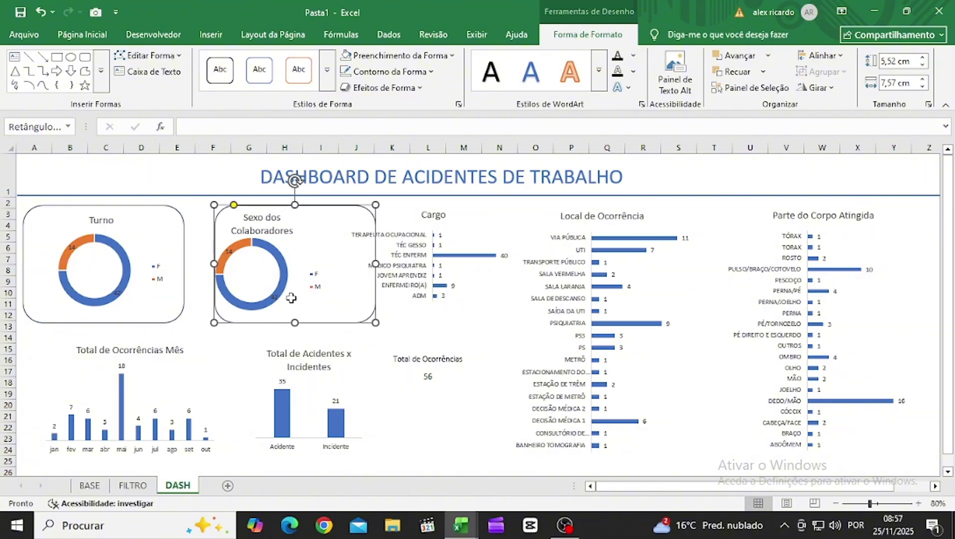
{"action": "key", "text": "Left"}
{"action": "key", "text": "Left"}
{"action": "key", "text": "Left"}
{"action": "key", "text": "Left"}
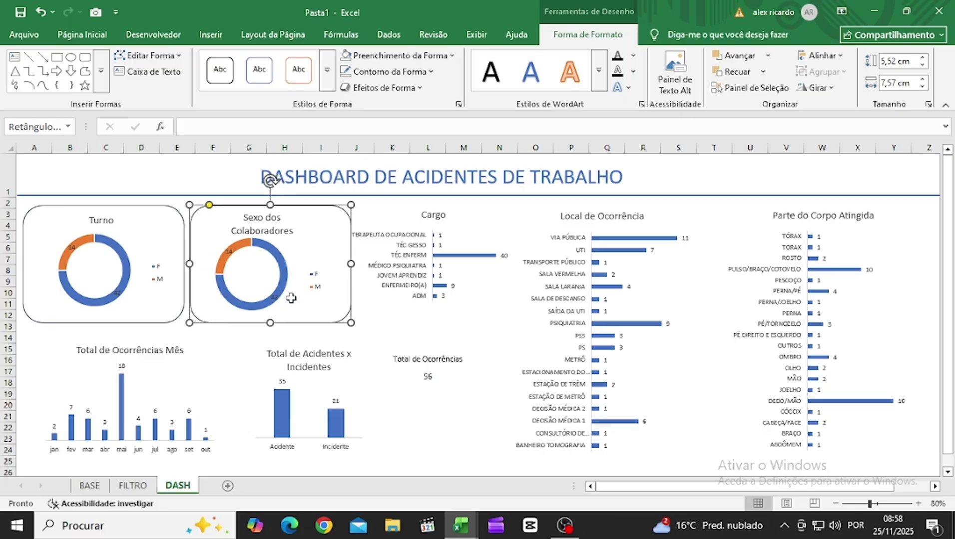
Step: Narrow the frames around the Turno and "Sexo dos Colaboradores" charts, leaving a small gap between them and the second about 7.08 cm wide
{"action": "left_click_drag", "start_coordinate": [351, 264], "coordinate": [338, 260]}
{"action": "left_click_drag", "start_coordinate": [189, 265], "coordinate": [197, 266]}
{"action": "left_click", "coordinate": [176, 261]}
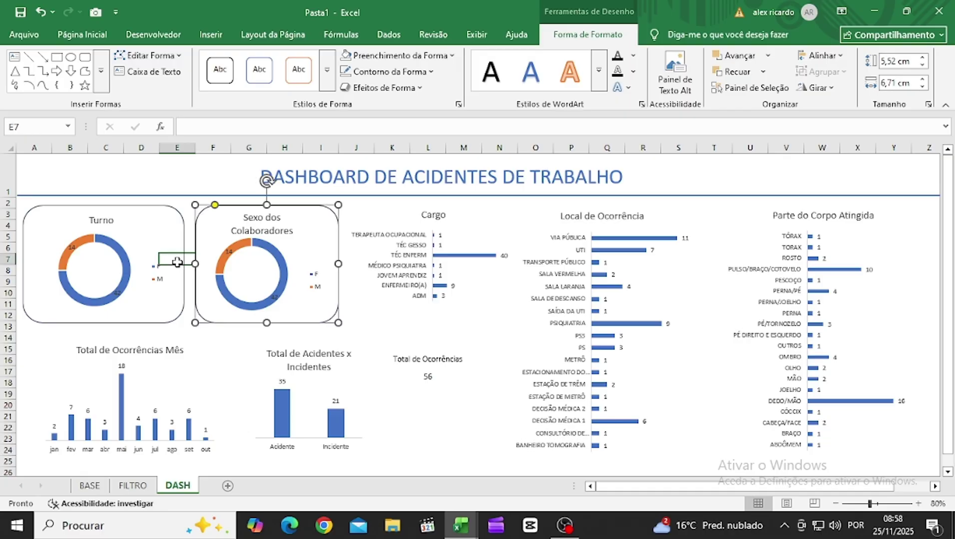
{"action": "left_click", "coordinate": [180, 244]}
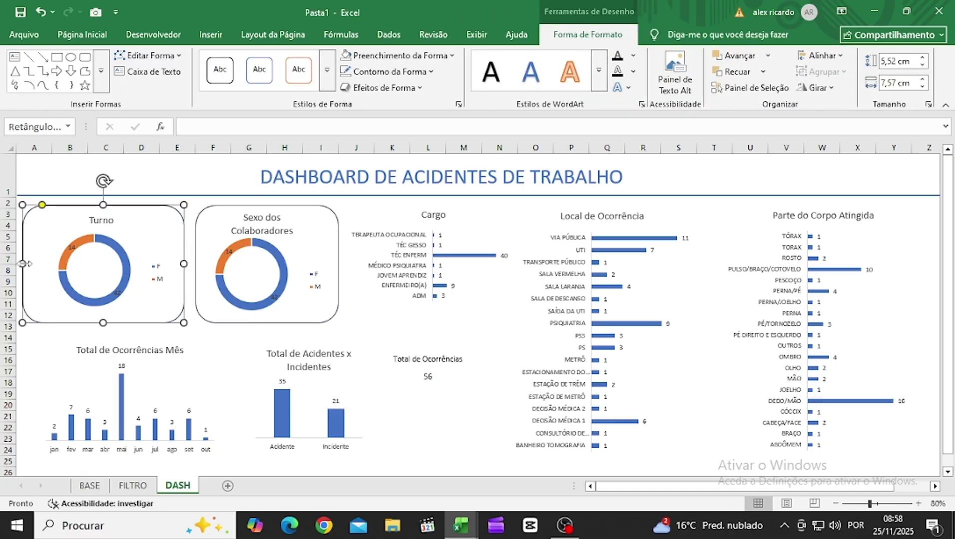
{"action": "left_click_drag", "start_coordinate": [22, 264], "coordinate": [34, 263]}
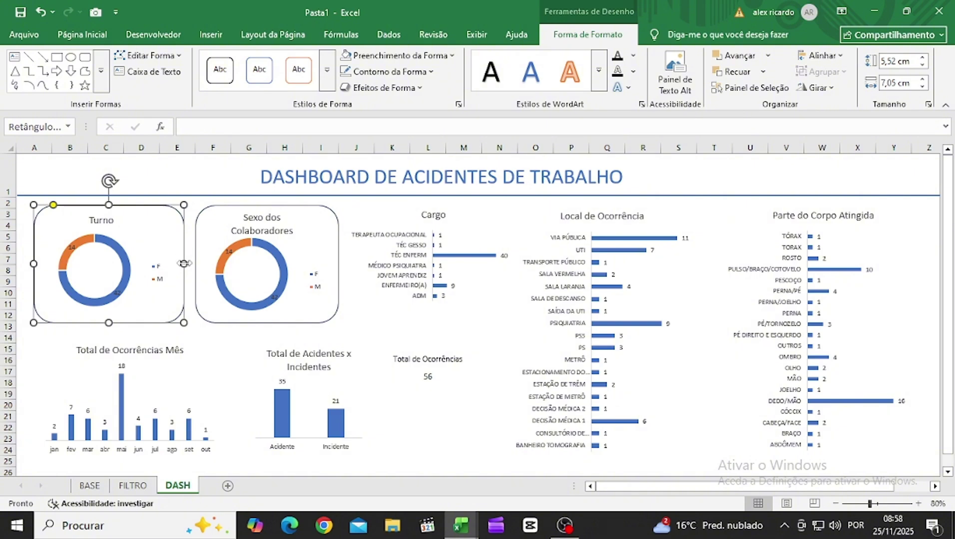
{"action": "mouse_move", "coordinate": [184, 264]}
{"action": "left_mouse_down"}
{"action": "mouse_move", "coordinate": [235, 266]}
{"action": "mouse_move", "coordinate": [176, 264]}
{"action": "mouse_move", "coordinate": [188, 264]}
{"action": "left_mouse_up"}
{"action": "left_click", "coordinate": [196, 264]}
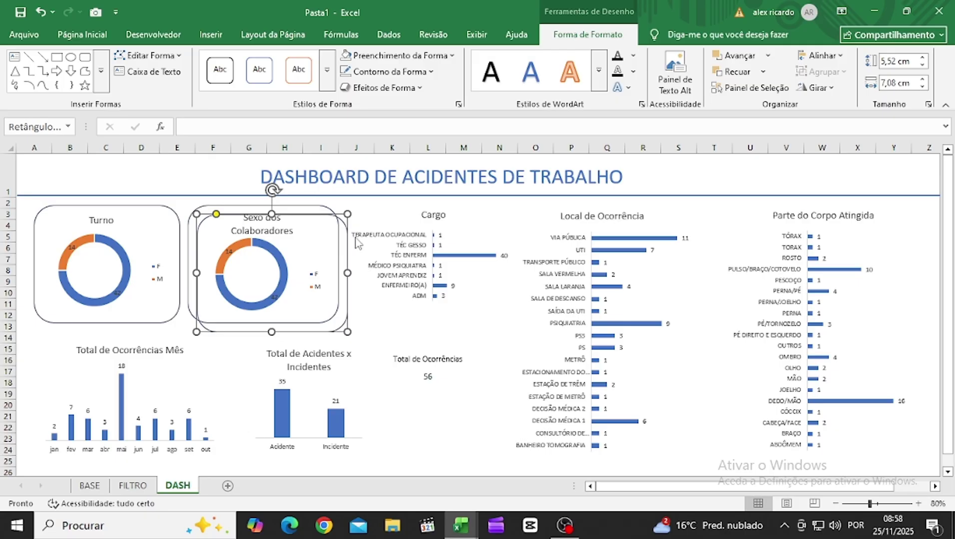
Step: Place the copied frame around the Cargo chart, level with the other frames, and widen it to about 7.71 cm
{"action": "left_click_drag", "start_coordinate": [320, 209], "coordinate": [362, 208]}
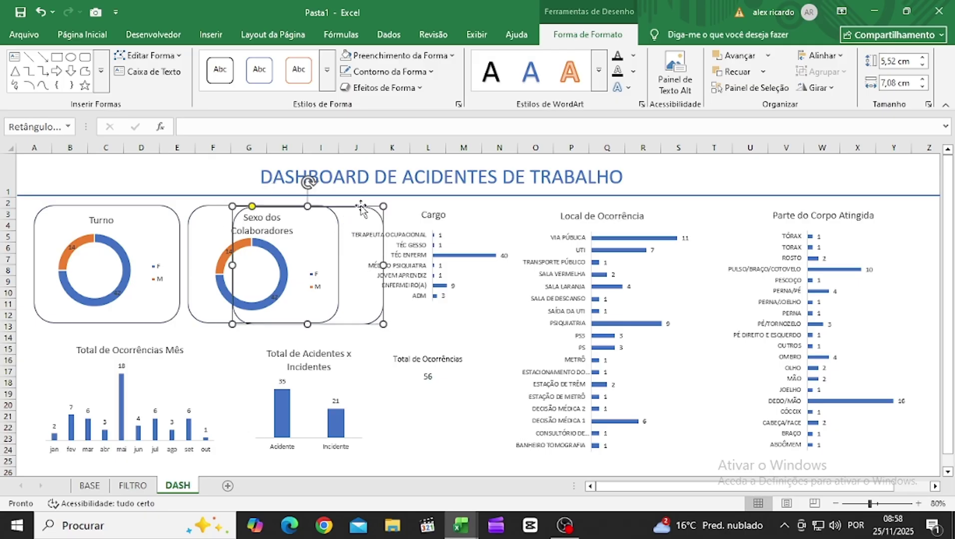
{"action": "key", "text": "Right"}
{"action": "key", "text": "Right"}
{"action": "key", "text": "Right"}
{"action": "key", "text": "Right"}
{"action": "key", "text": "Right"}
{"action": "key", "text": "Right"}
{"action": "key", "text": "Right"}
{"action": "key", "text": "Right"}
{"action": "key", "text": "Right"}
{"action": "key", "text": "Right"}
{"action": "key", "text": "Right"}
{"action": "key", "text": "Right"}
{"action": "key", "text": "Right"}
{"action": "key", "text": "Right"}
{"action": "key", "text": "Right"}
{"action": "key", "text": "Right"}
{"action": "key", "text": "Right"}
{"action": "key", "text": "Right"}
{"action": "key", "text": "Right"}
{"action": "key", "text": "Right"}
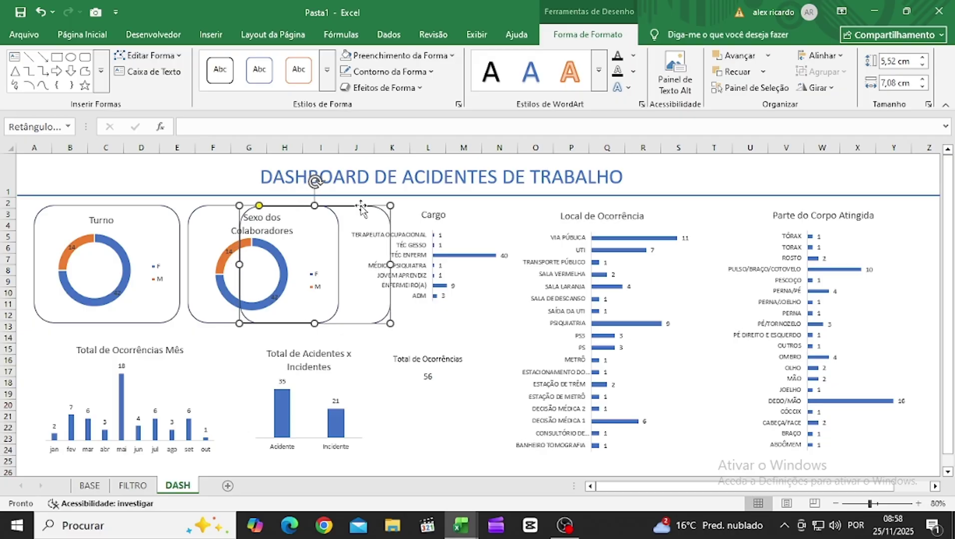
{"action": "key", "text": "Left"}
{"action": "key", "text": "Left"}
{"action": "key", "text": "Left"}
{"action": "key", "text": "Left"}
{"action": "key", "text": "Left"}
{"action": "key", "text": "Left"}
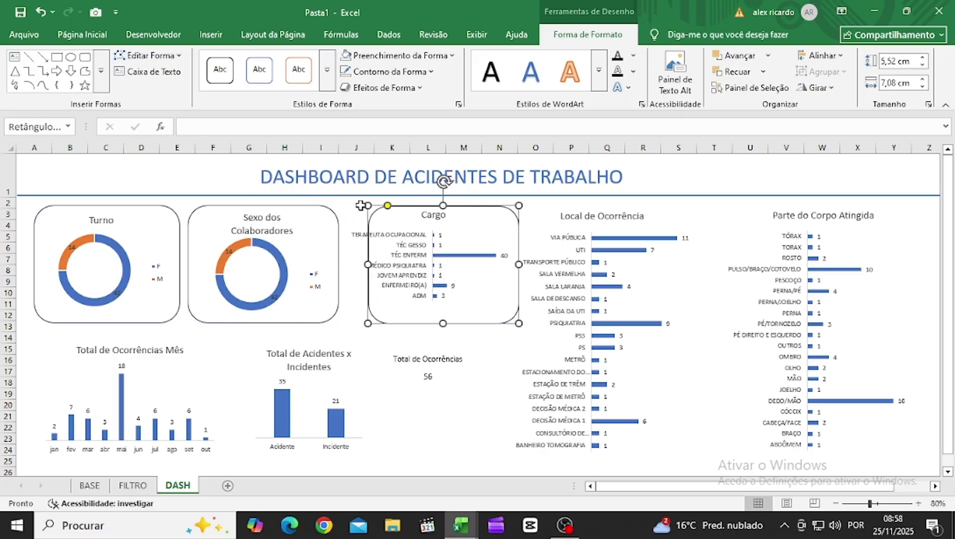
{"action": "key", "text": "Left"}
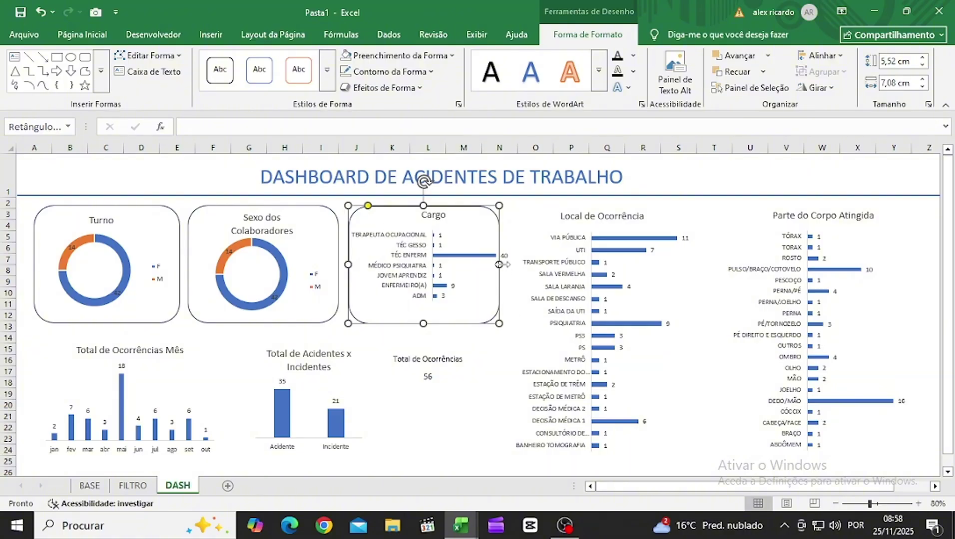
{"action": "left_click_drag", "start_coordinate": [499, 265], "coordinate": [512, 265]}
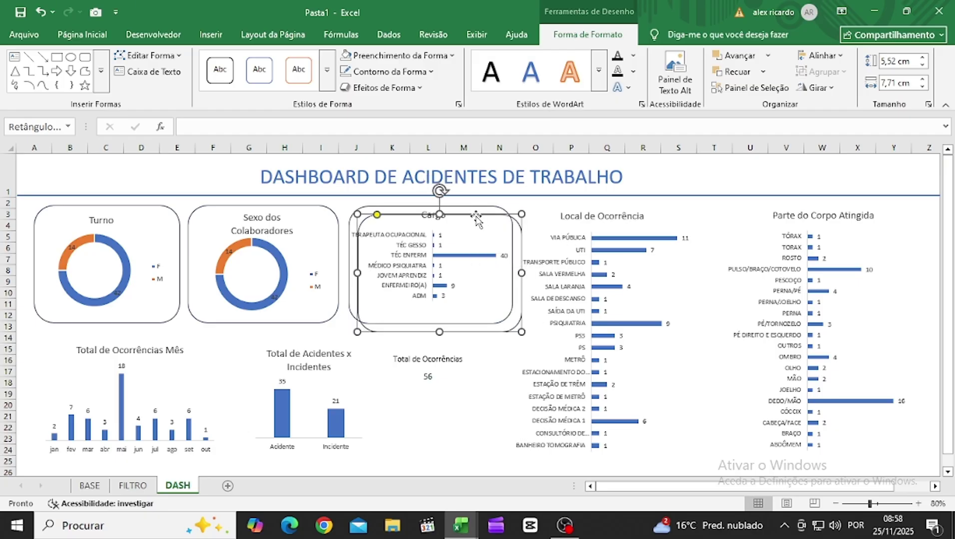
Step: Position a copy of the Cargo frame around the "Local de Ocorrência" chart and enlarge it to about 12.29 cm high and 8.38 cm wide
{"action": "left_click_drag", "start_coordinate": [473, 205], "coordinate": [517, 205]}
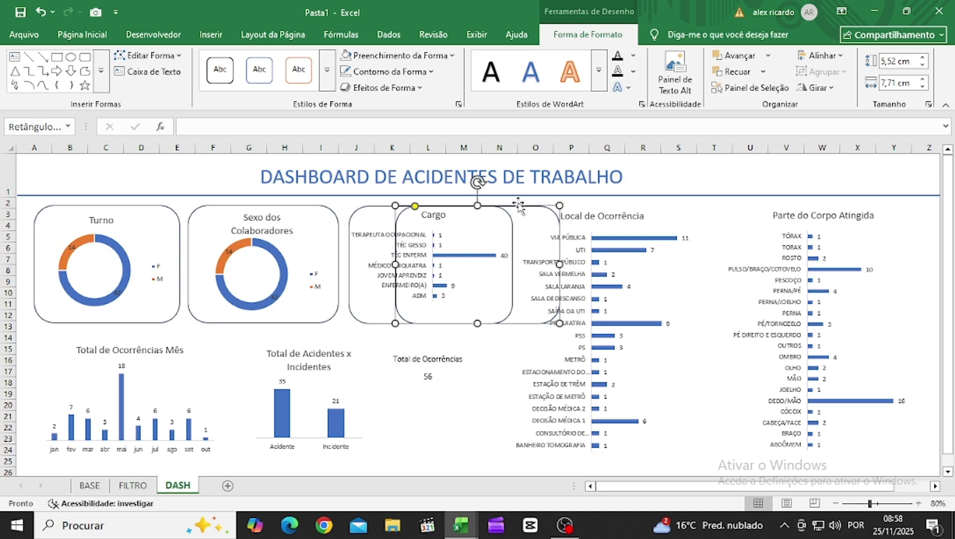
{"action": "key", "text": "Right"}
{"action": "key", "text": "Right"}
{"action": "key", "text": "Right"}
{"action": "key", "text": "Right"}
{"action": "key", "text": "Right"}
{"action": "key", "text": "Right"}
{"action": "key", "text": "Right"}
{"action": "key", "text": "Right"}
{"action": "key", "text": "Right"}
{"action": "key", "text": "Right"}
{"action": "key", "text": "Right"}
{"action": "key", "text": "Right"}
{"action": "key", "text": "Right"}
{"action": "key", "text": "Right"}
{"action": "key", "text": "Right"}
{"action": "key", "text": "Right"}
{"action": "key", "text": "Right"}
{"action": "key", "text": "Right"}
{"action": "key", "text": "Right"}
{"action": "key", "text": "Right"}
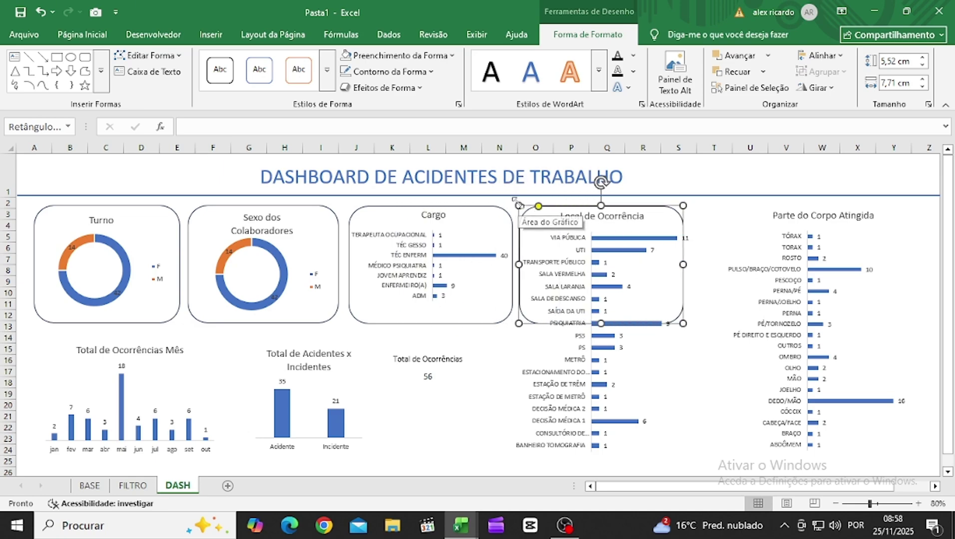
{"action": "key", "text": "Left"}
{"action": "key", "text": "Left"}
{"action": "key", "text": "Left"}
{"action": "key", "text": "Left"}
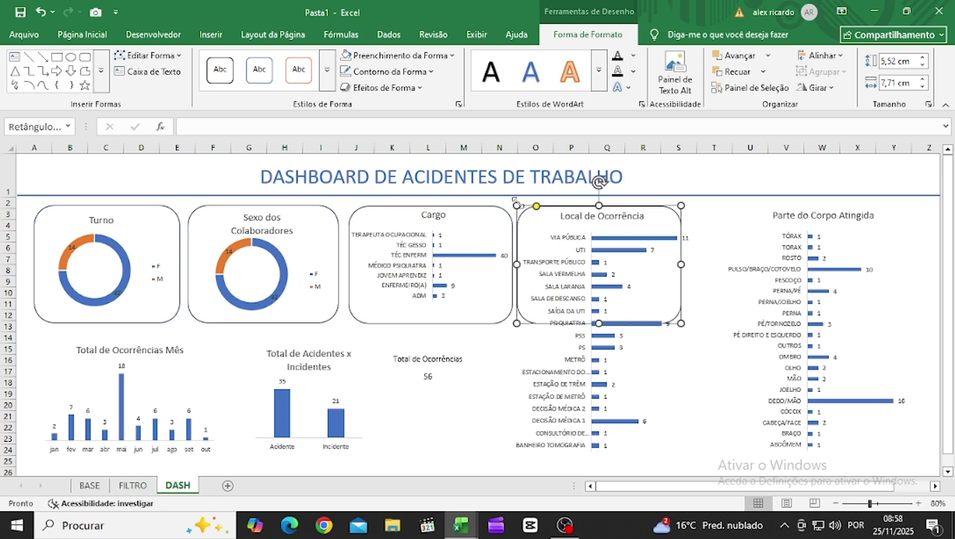
{"action": "key", "text": "Right"}
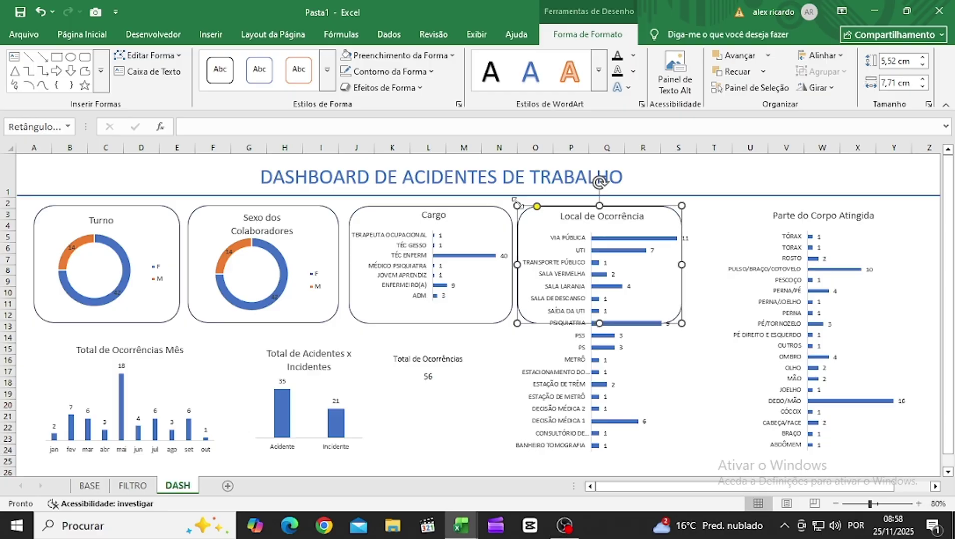
{"action": "left_click_drag", "start_coordinate": [682, 265], "coordinate": [695, 273]}
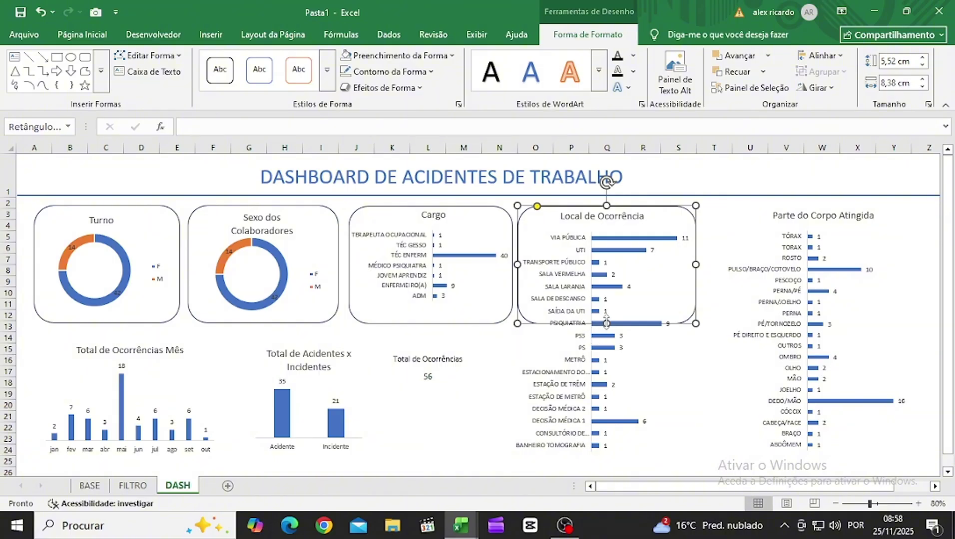
{"action": "left_click_drag", "start_coordinate": [606, 324], "coordinate": [606, 467]}
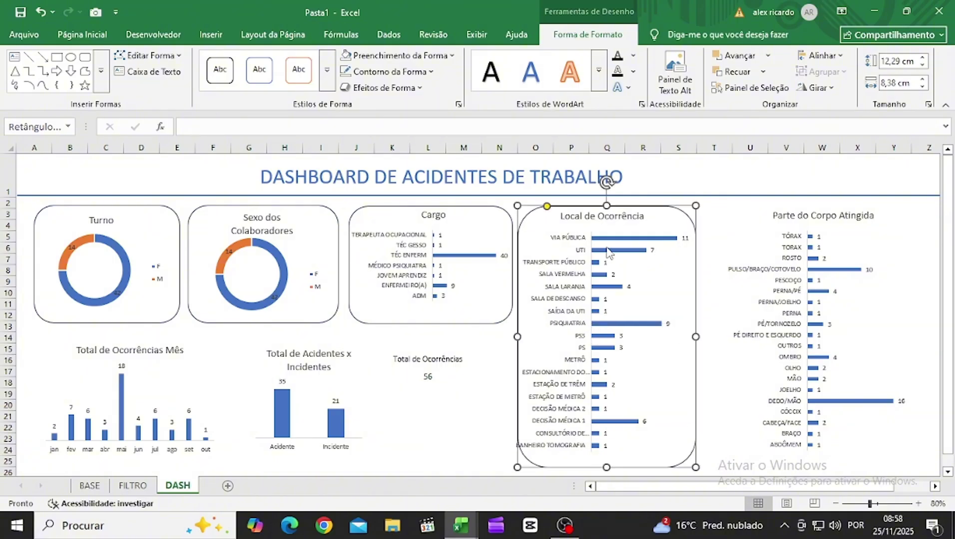
Step: Narrow the "Local de Ocorrência" chart from its left edge so its labels fit inside the frame
{"action": "left_click", "coordinate": [641, 316]}
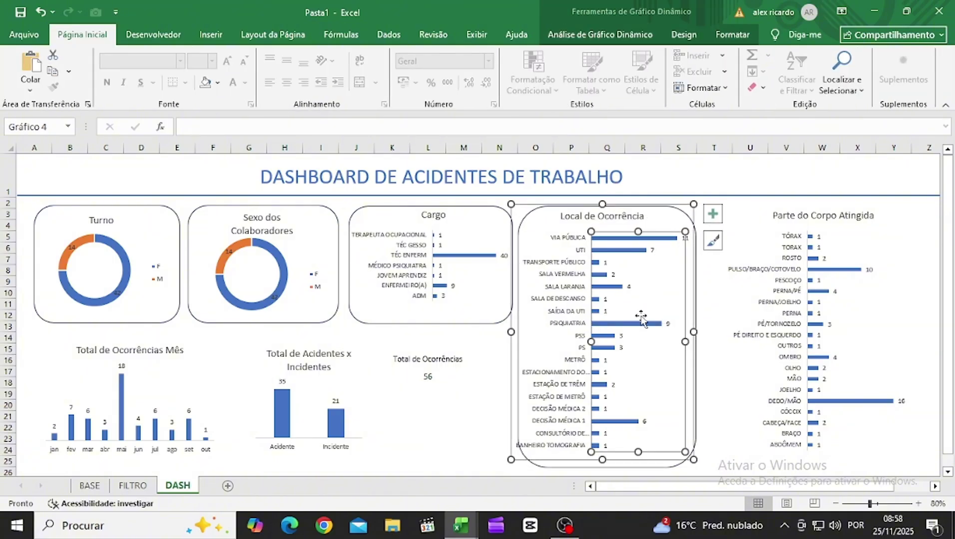
{"action": "left_click", "coordinate": [510, 330]}
{"action": "left_click_drag", "start_coordinate": [510, 330], "coordinate": [520, 331]}
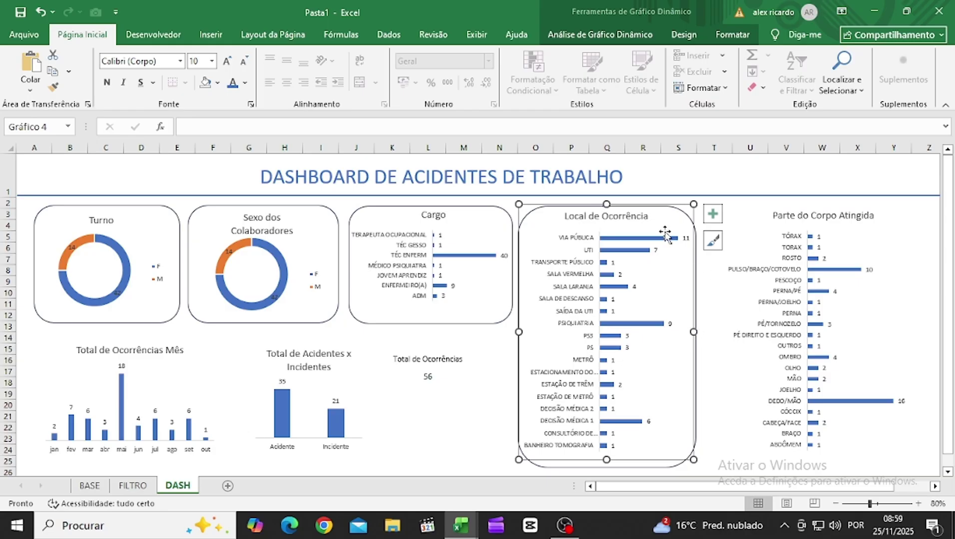
{"action": "left_click", "coordinate": [714, 382]}
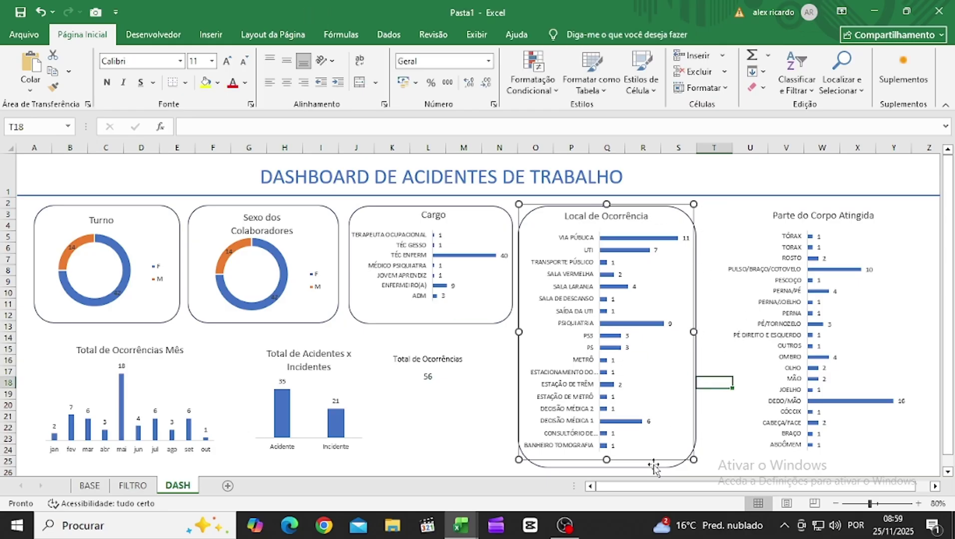
Step: Duplicate the "Local de Ocorrência" frame and align the copy level beside it, with a small gap, for the "Parte do Corpo Atingida" chart
{"action": "left_click", "coordinate": [606, 468]}
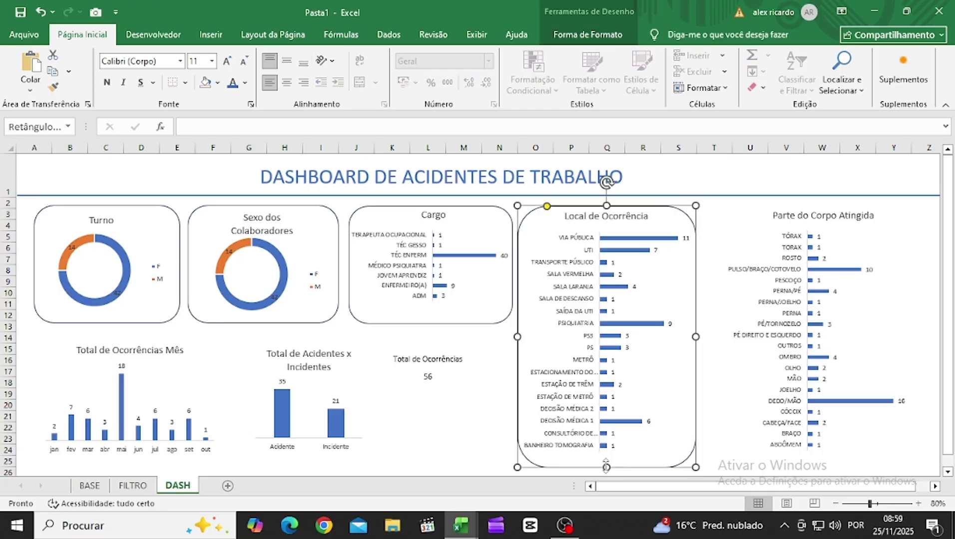
{"action": "key", "text": "ctrl+d"}
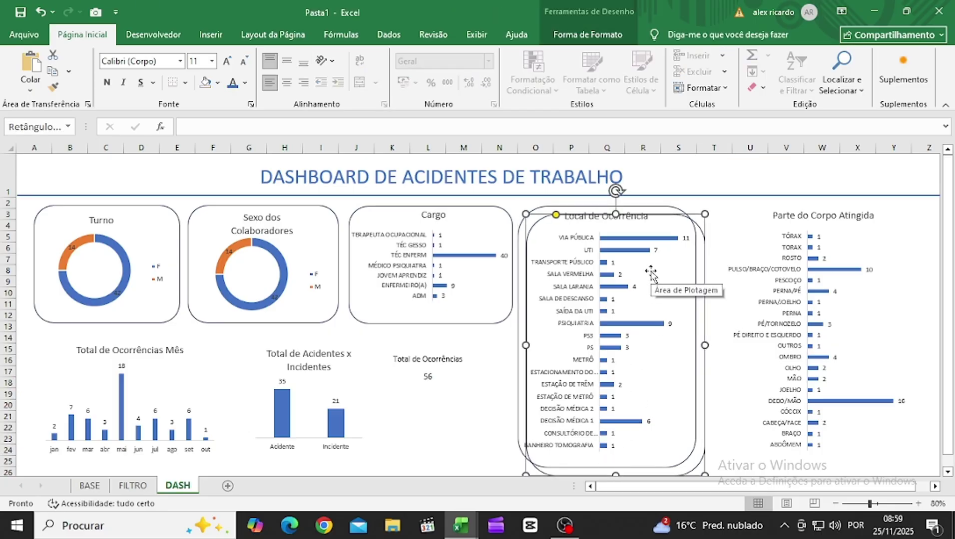
{"action": "key", "text": "Up"}
{"action": "key", "text": "Up"}
{"action": "key", "text": "Up"}
{"action": "key", "text": "Up"}
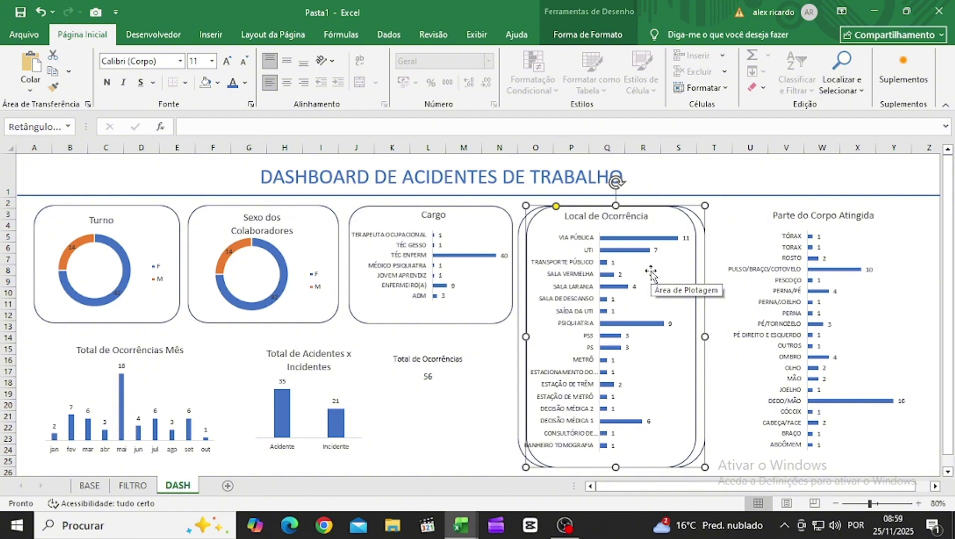
{"action": "key", "text": "Right"}
{"action": "key", "text": "Right"}
{"action": "key", "text": "Right"}
{"action": "key", "text": "Right"}
{"action": "key", "text": "Right"}
{"action": "key", "text": "Right"}
{"action": "key", "text": "Right"}
{"action": "key", "text": "Right"}
{"action": "key", "text": "Right"}
{"action": "key", "text": "Right"}
{"action": "key", "text": "Right"}
{"action": "key", "text": "Right"}
{"action": "key", "text": "Right"}
{"action": "key", "text": "Right"}
{"action": "key", "text": "Right"}
{"action": "key", "text": "Right"}
{"action": "key", "text": "Right"}
{"action": "key", "text": "Right"}
{"action": "key", "text": "Right"}
{"action": "key", "text": "Right"}
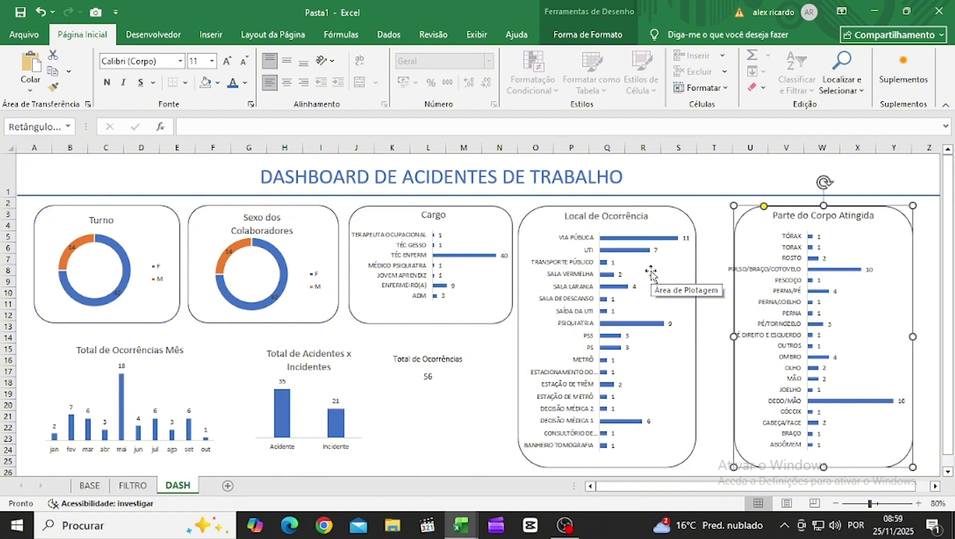
{"action": "key", "text": "Left"}
{"action": "key", "text": "Left"}
{"action": "key", "text": "Left"}
{"action": "key", "text": "Left"}
{"action": "key", "text": "Left"}
{"action": "key", "text": "Left"}
{"action": "key", "text": "Left"}
{"action": "key", "text": "Left"}
{"action": "key", "text": "Left"}
{"action": "key", "text": "Left"}
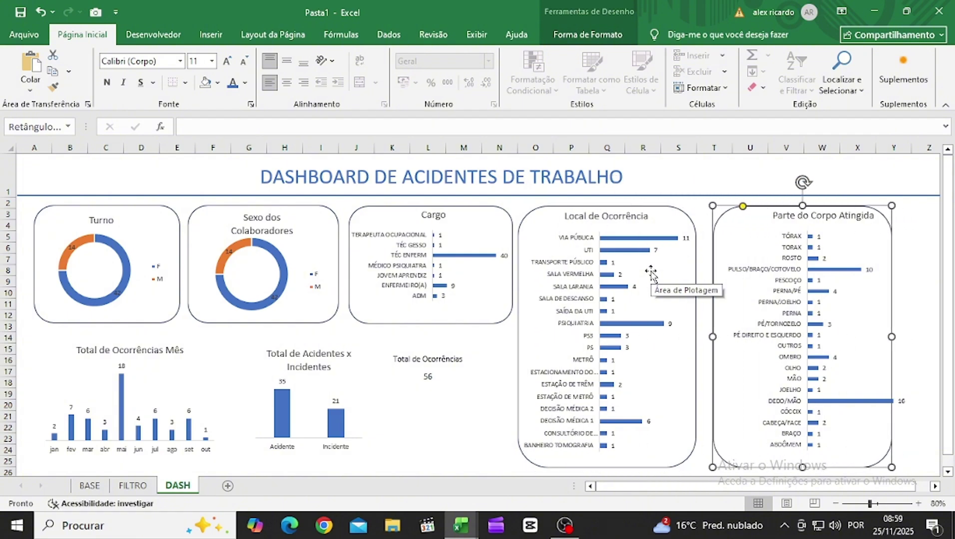
{"action": "key", "text": "Right"}
{"action": "key", "text": "Right"}
{"action": "key", "text": "Right"}
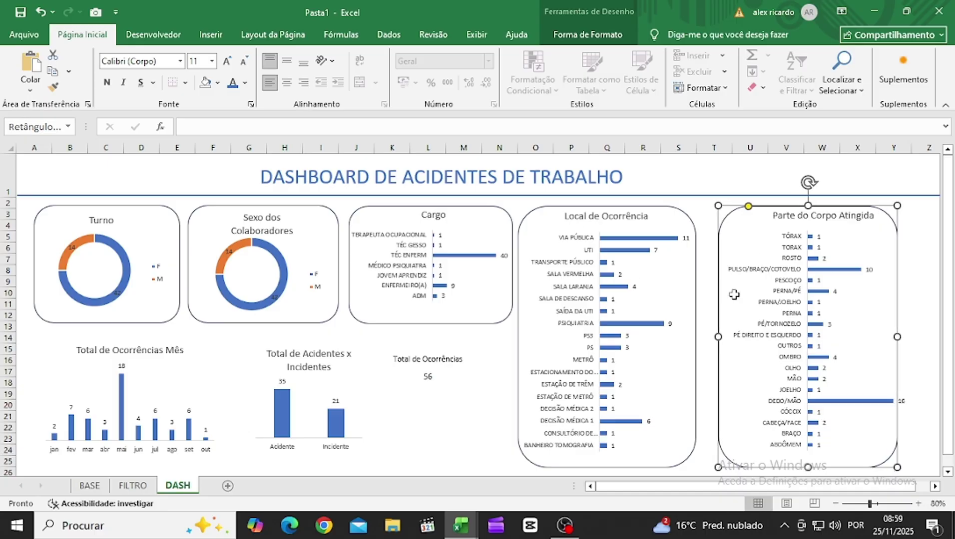
{"action": "key", "text": "Left"}
{"action": "key", "text": "Left"}
{"action": "key", "text": "Left"}
{"action": "key", "text": "Left"}
{"action": "key", "text": "Left"}
{"action": "key", "text": "Left"}
{"action": "key", "text": "Left"}
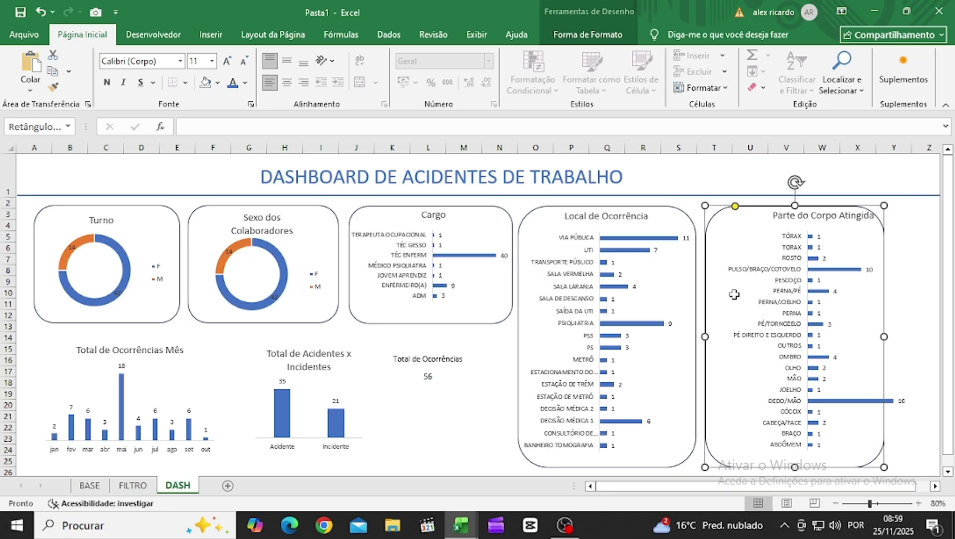
Step: Move the "Parte do Corpo Atingida" chart left into its frame and narrow it to about the frame's width
{"action": "left_click", "coordinate": [860, 249]}
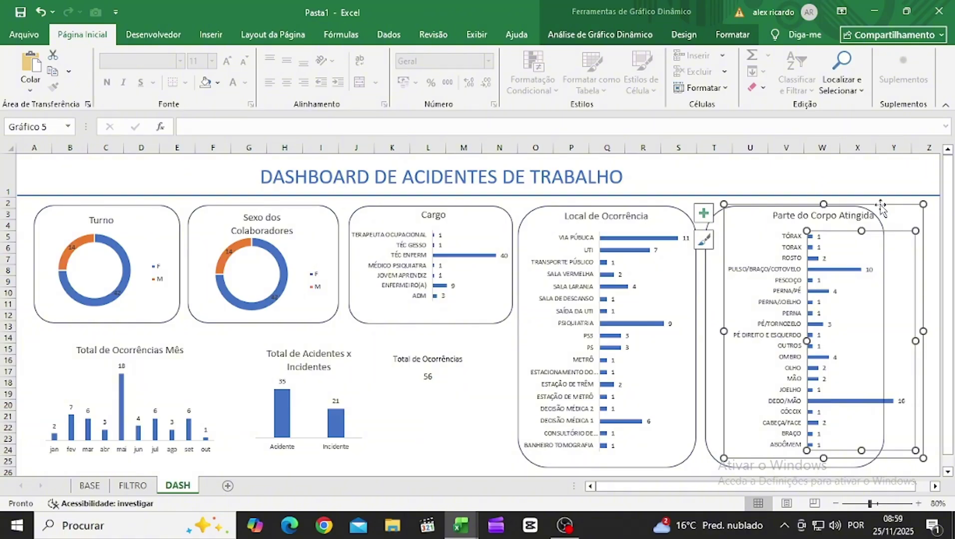
{"action": "left_click_drag", "start_coordinate": [880, 206], "coordinate": [864, 205]}
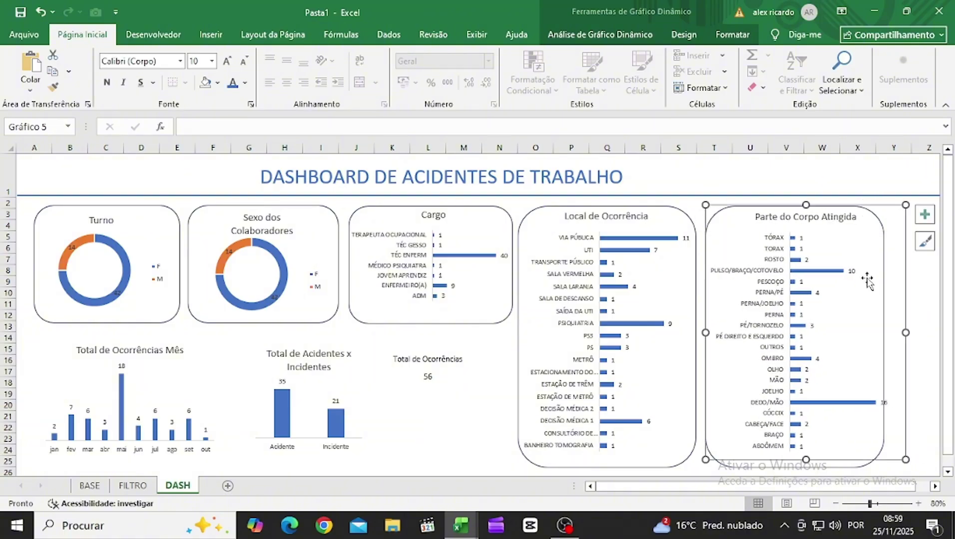
{"action": "left_click_drag", "start_coordinate": [906, 332], "coordinate": [887, 330]}
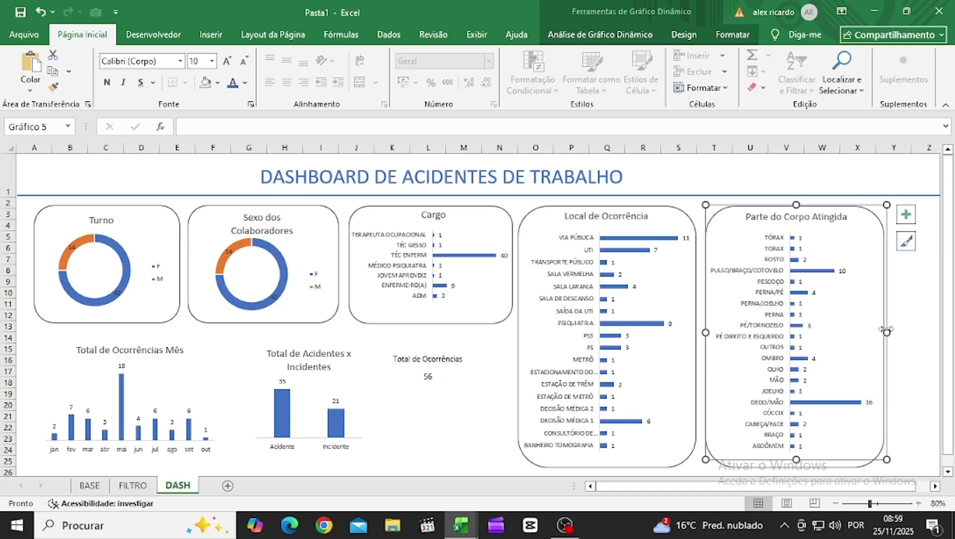
{"action": "left_click", "coordinate": [913, 340]}
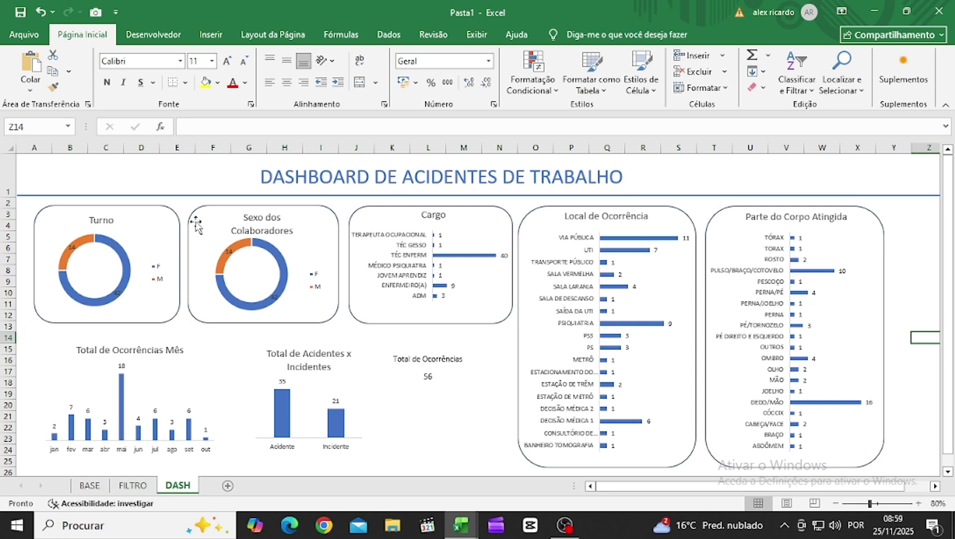
Step: Duplicate the "Sexo dos Colaboradores" frame, place the copy around the "Total de Ocorrências Mês" chart and widen it to enclose all months
{"action": "left_click", "coordinate": [208, 204]}
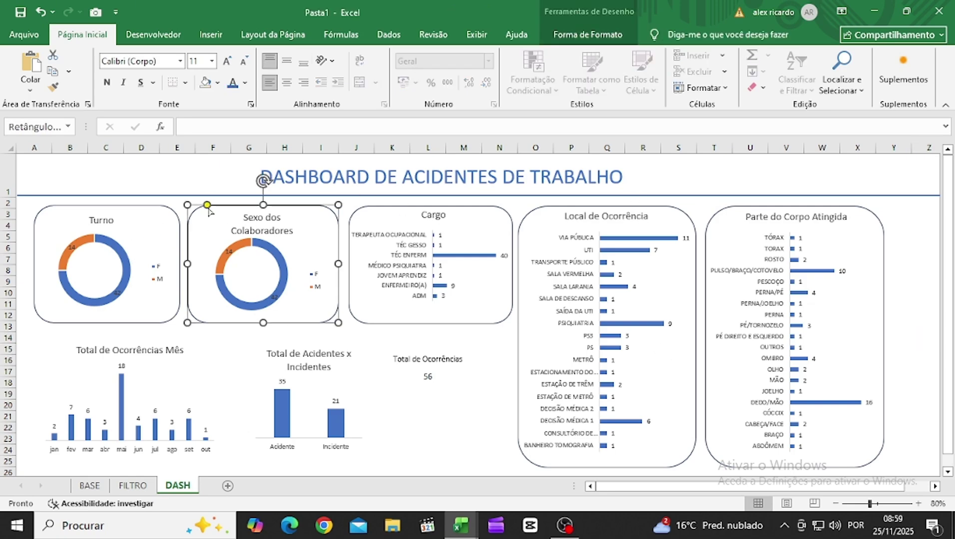
{"action": "left_click_drag", "start_coordinate": [209, 210], "coordinate": [217, 219]}
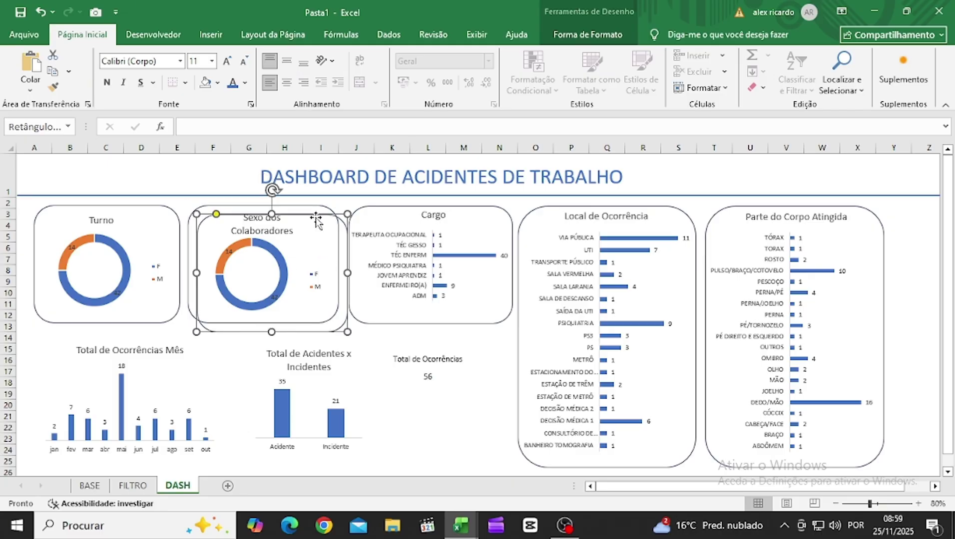
{"action": "left_click_drag", "start_coordinate": [313, 214], "coordinate": [148, 340]}
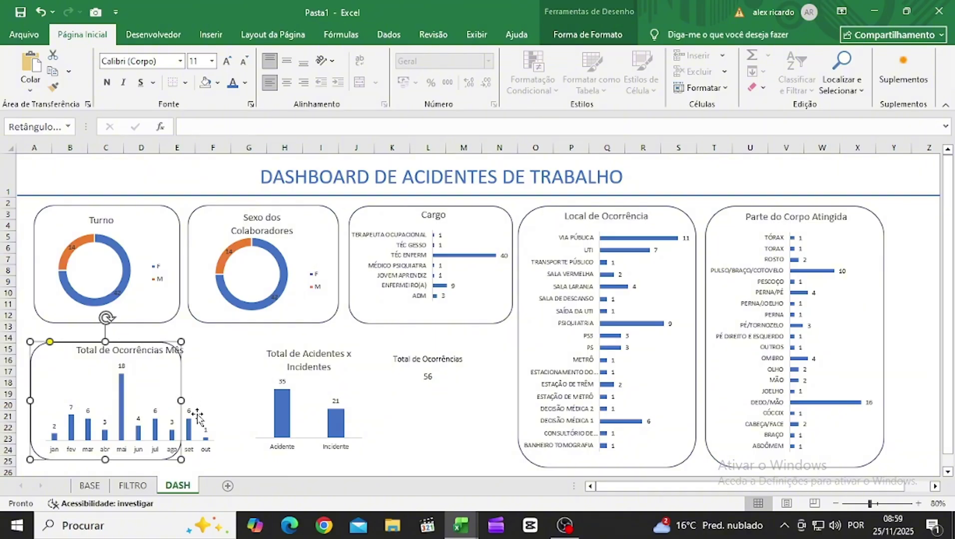
{"action": "left_click_drag", "start_coordinate": [181, 400], "coordinate": [235, 407]}
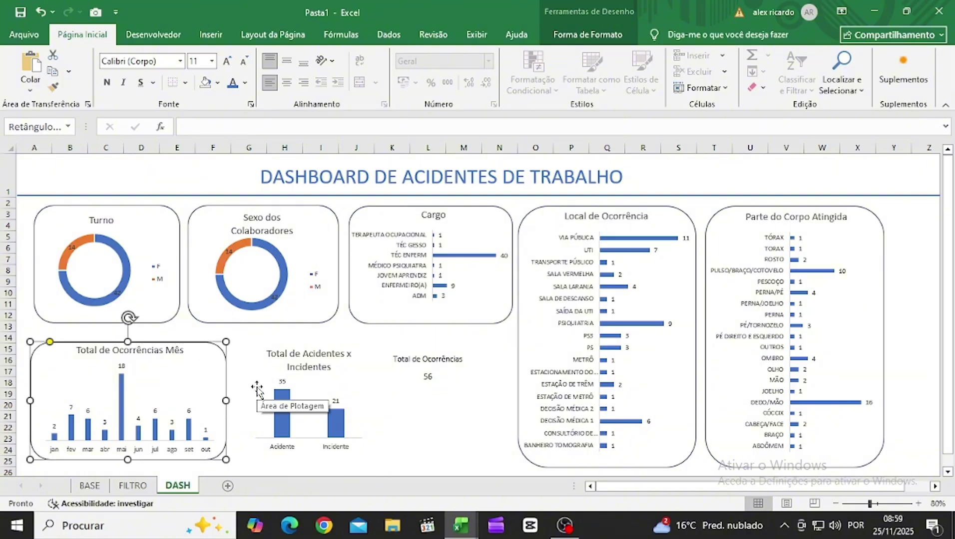
Step: Place a narrower copy of the monthly frame around the "Total de Acidentes x Incidentes" chart and shift that chart's title slightly down and left
{"action": "left_click_drag", "start_coordinate": [185, 344], "coordinate": [386, 347]}
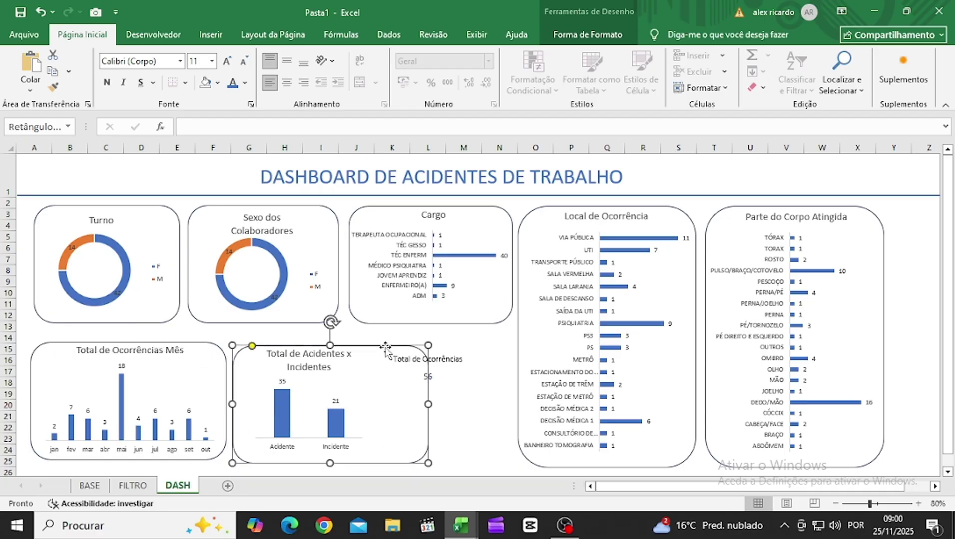
{"action": "left_click_drag", "start_coordinate": [429, 405], "coordinate": [371, 399]}
{"action": "left_click", "coordinate": [315, 364]}
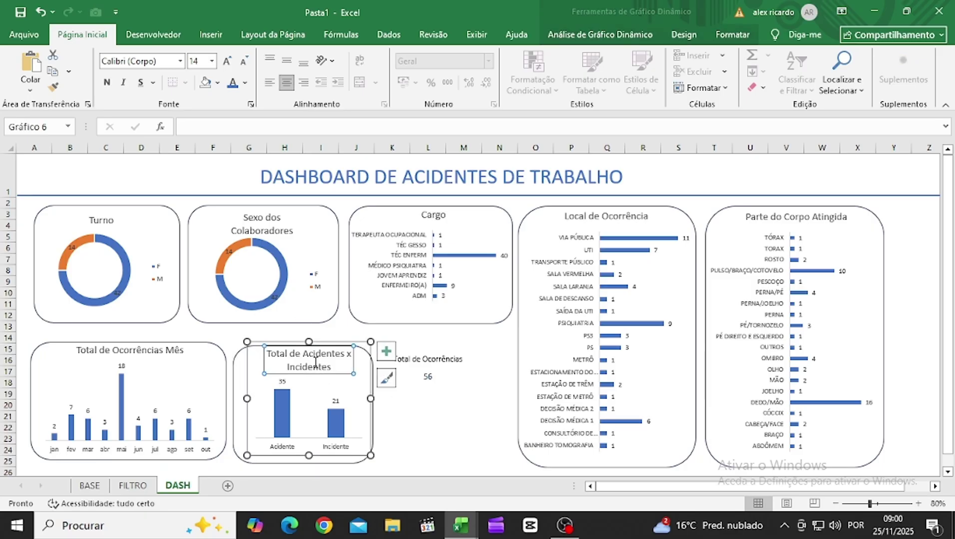
{"action": "mouse_move", "coordinate": [323, 345]}
{"action": "left_mouse_down"}
{"action": "mouse_move", "coordinate": [309, 345]}
{"action": "mouse_move", "coordinate": [330, 348]}
{"action": "left_mouse_up"}
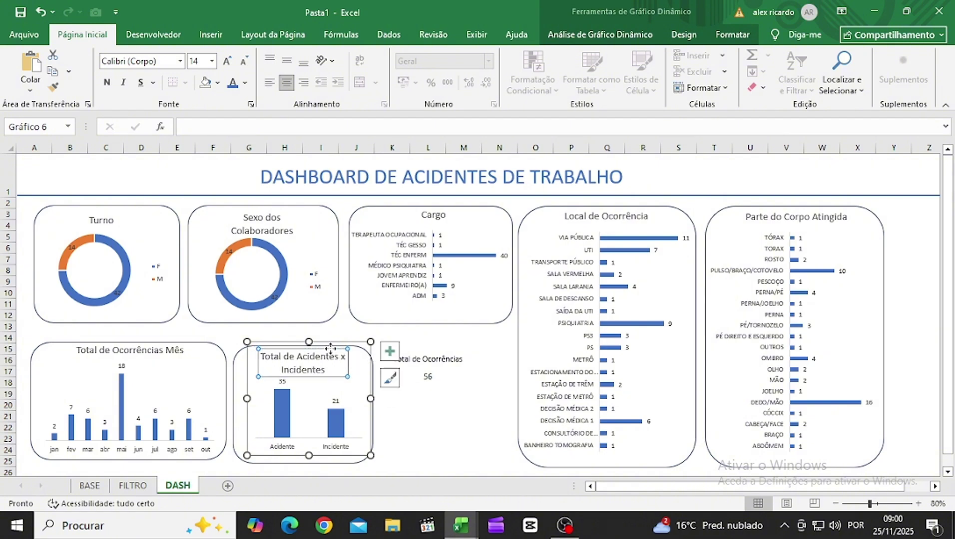
{"action": "left_click", "coordinate": [432, 427]}
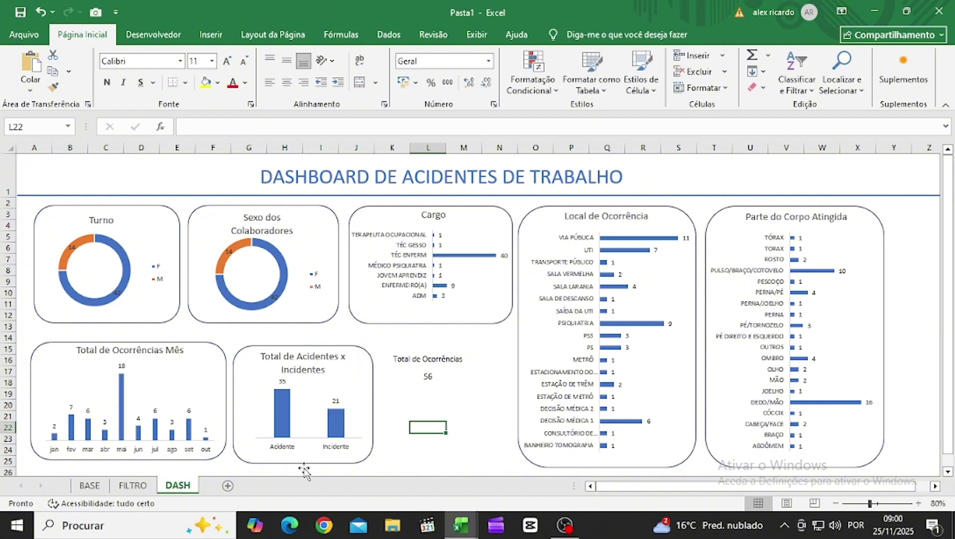
Step: Duplicate the "Total de Acidentes x Incidentes" frame, place the copy around the "Total de Ocorrências" total and narrow it from its left edge
{"action": "left_click", "coordinate": [307, 463]}
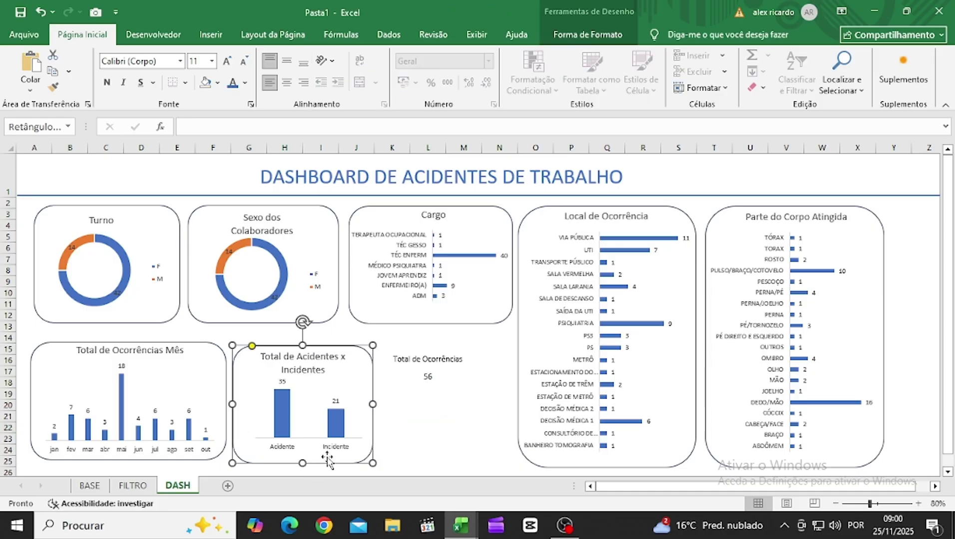
{"action": "key", "text": "ctrl+d"}
{"action": "left_click_drag", "start_coordinate": [351, 359], "coordinate": [486, 346]}
{"action": "left_click_drag", "start_coordinate": [375, 406], "coordinate": [384, 404]}
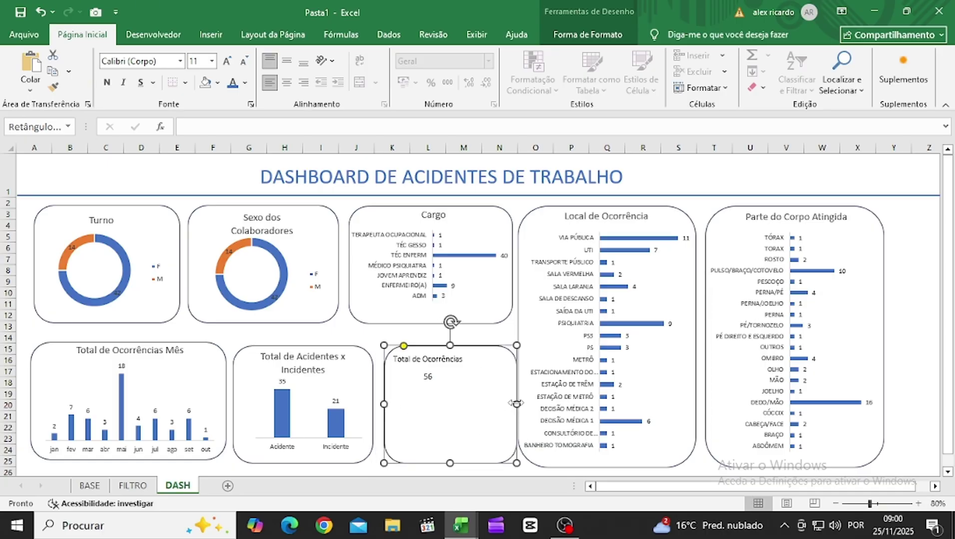
Step: Pull the right edge of the "Total de Ocorrências" frame slightly inward and extend its left edge a little toward the neighbouring frame
{"action": "left_click_drag", "start_coordinate": [516, 404], "coordinate": [510, 402]}
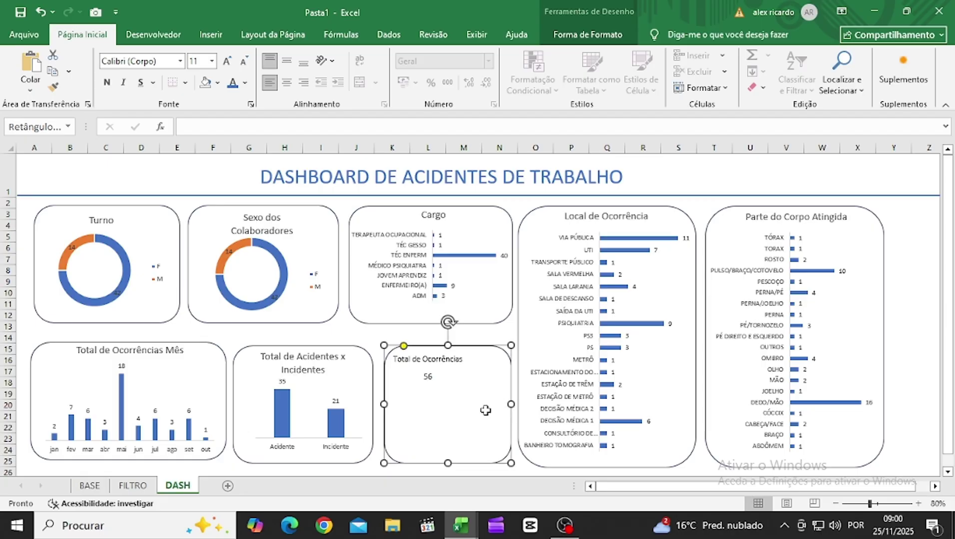
{"action": "left_click", "coordinate": [428, 380]}
{"action": "left_click", "coordinate": [470, 405]}
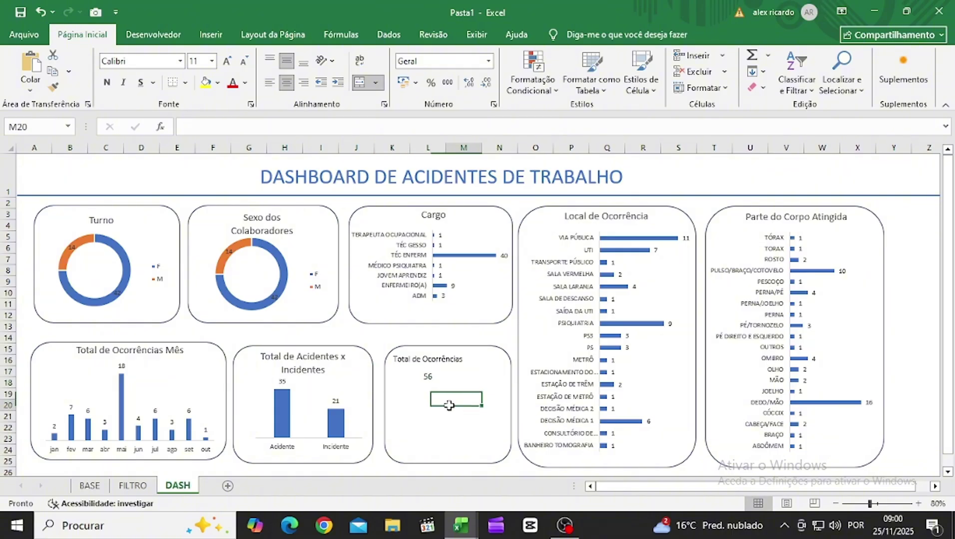
{"action": "left_click", "coordinate": [405, 377]}
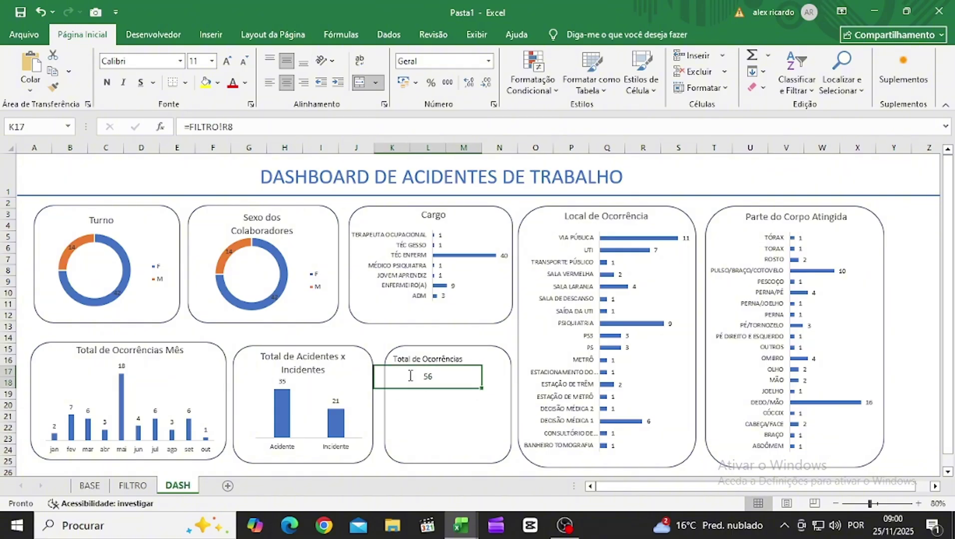
{"action": "left_click", "coordinate": [384, 400]}
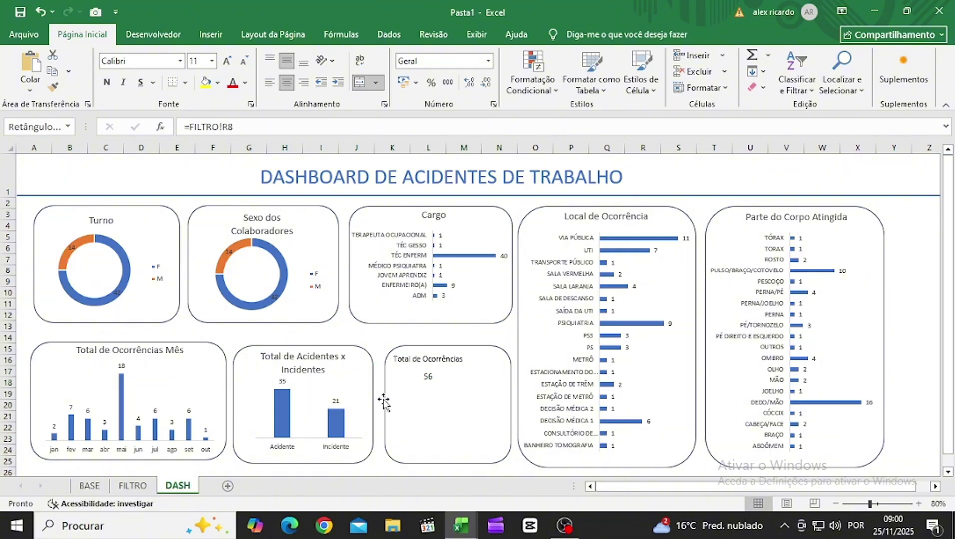
{"action": "mouse_move", "coordinate": [383, 405]}
{"action": "left_mouse_down"}
{"action": "mouse_move", "coordinate": [375, 456]}
{"action": "mouse_move", "coordinate": [378, 404]}
{"action": "left_mouse_up"}
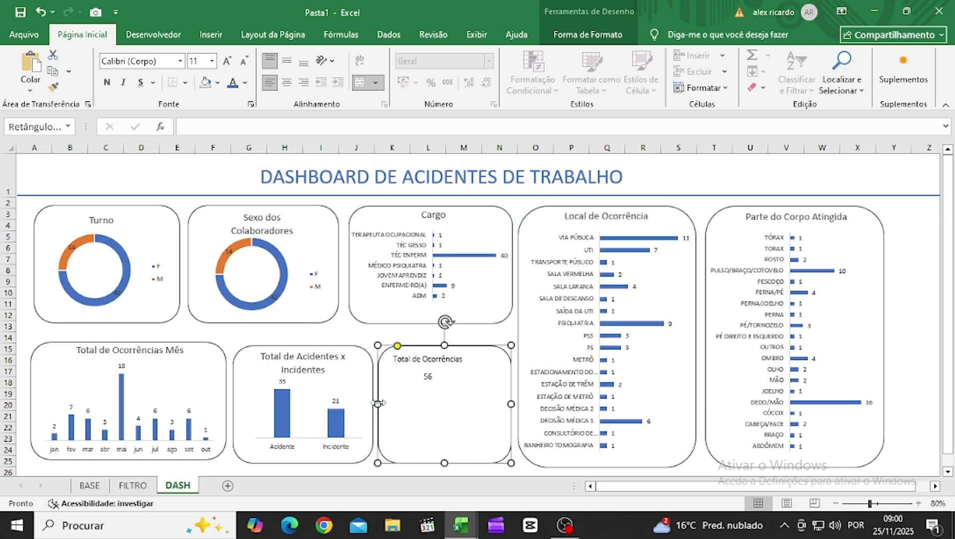
Step: Unmerge the K17:M18 cells that hold the occurrence total
{"action": "left_click", "coordinate": [421, 375]}
{"action": "left_click", "coordinate": [447, 378]}
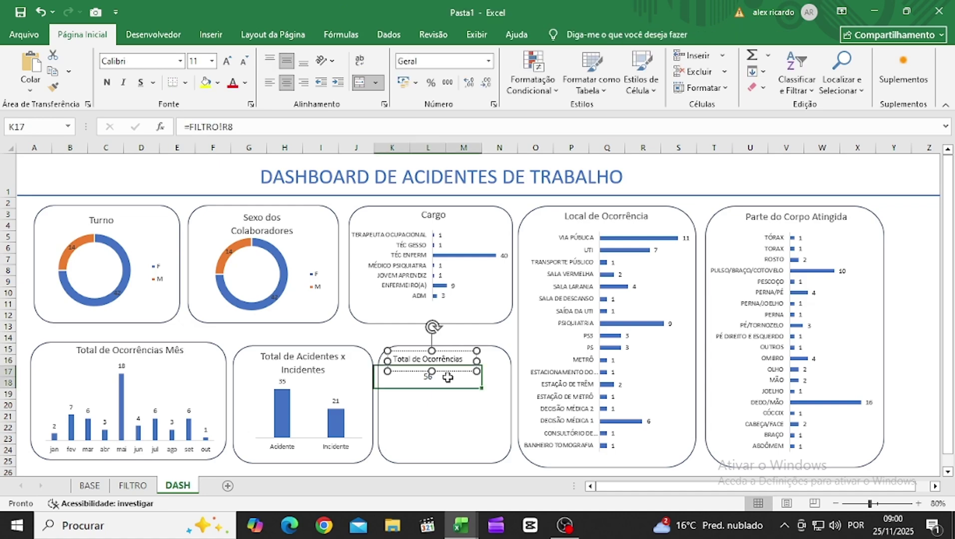
{"action": "left_click", "coordinate": [360, 82]}
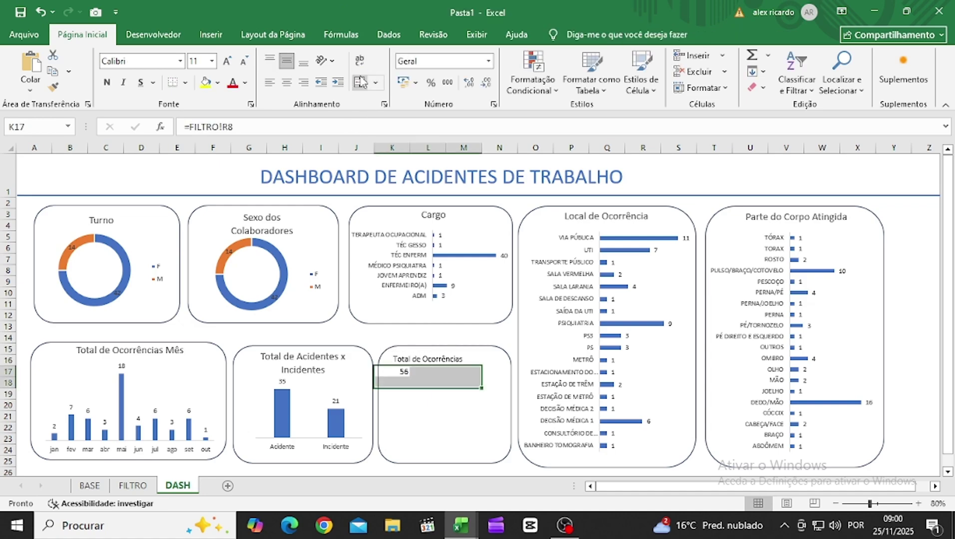
{"action": "left_click", "coordinate": [473, 404]}
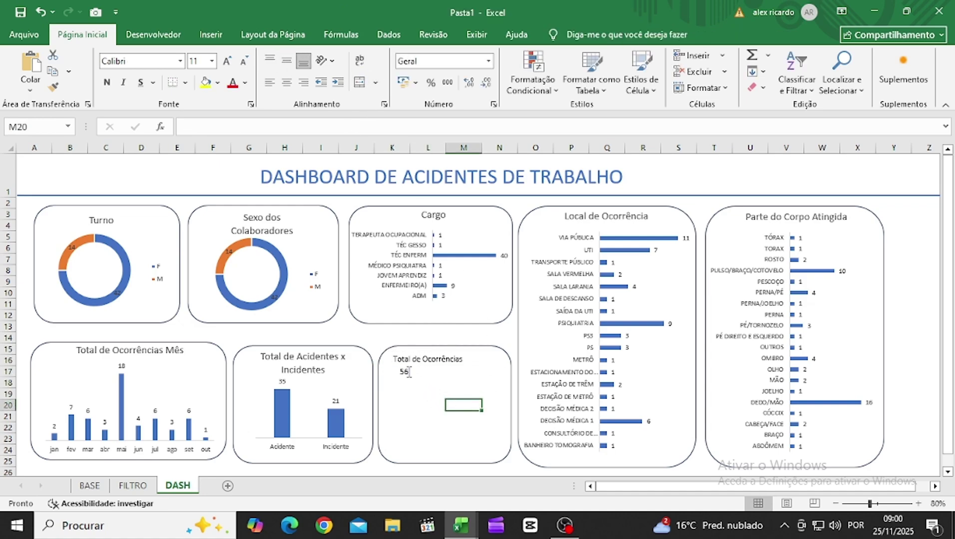
Step: Merge and center cells L19:M20 inside the "Total de Ocorrências" frame
{"action": "left_click", "coordinate": [422, 394]}
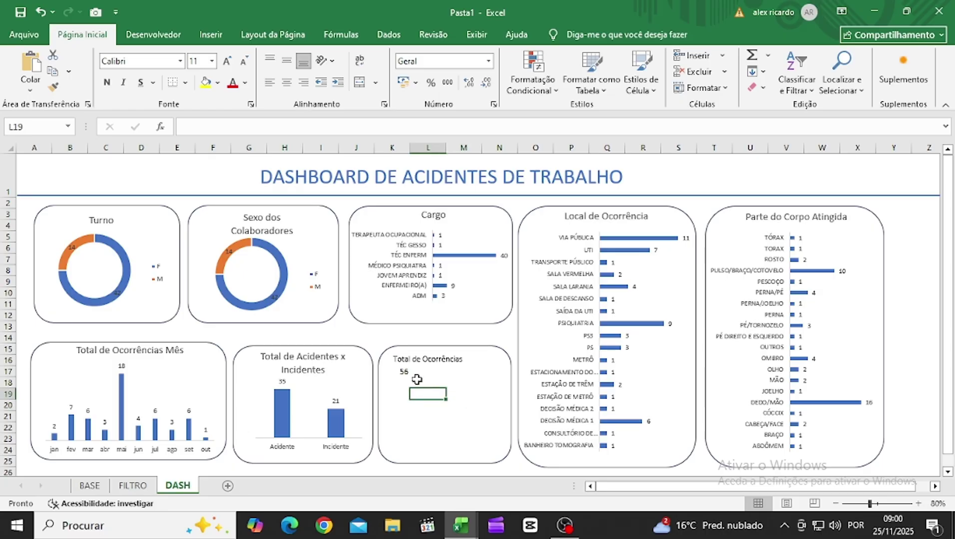
{"action": "left_click", "coordinate": [418, 381]}
{"action": "left_click_drag", "start_coordinate": [418, 380], "coordinate": [456, 407]}
{"action": "left_click", "coordinate": [441, 426]}
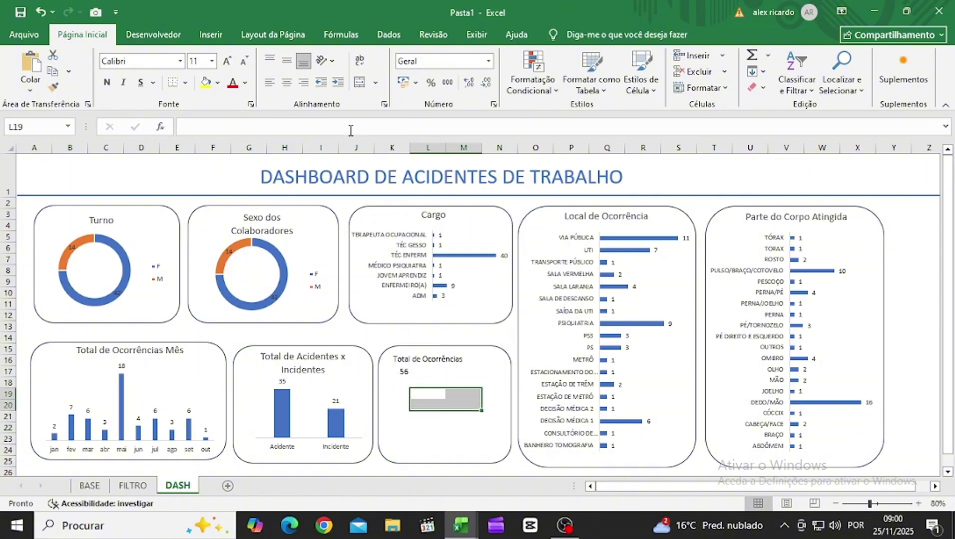
{"action": "left_click", "coordinate": [360, 83]}
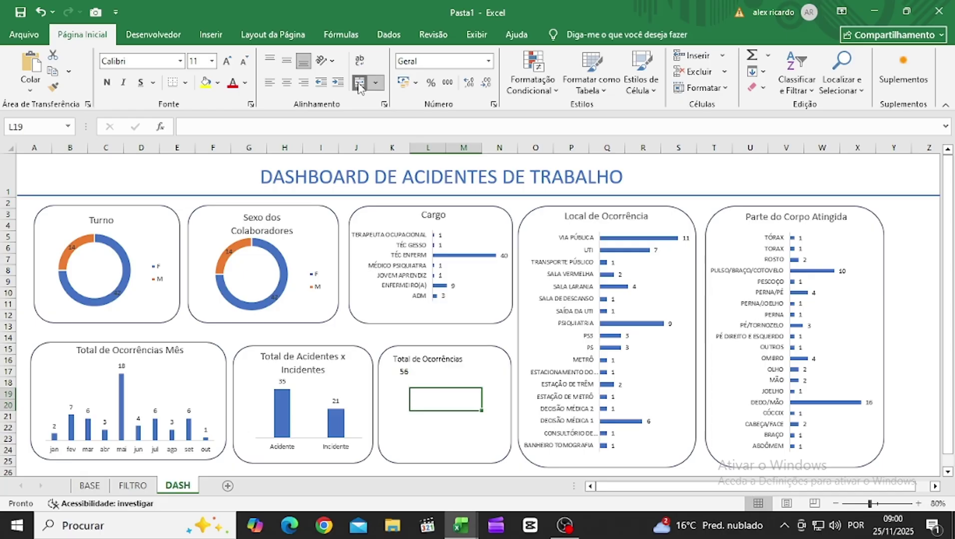
Step: Move the "Total de Ocorrências" text box right toward the middle of its frame and clear the old total in K17
{"action": "left_click", "coordinate": [409, 372]}
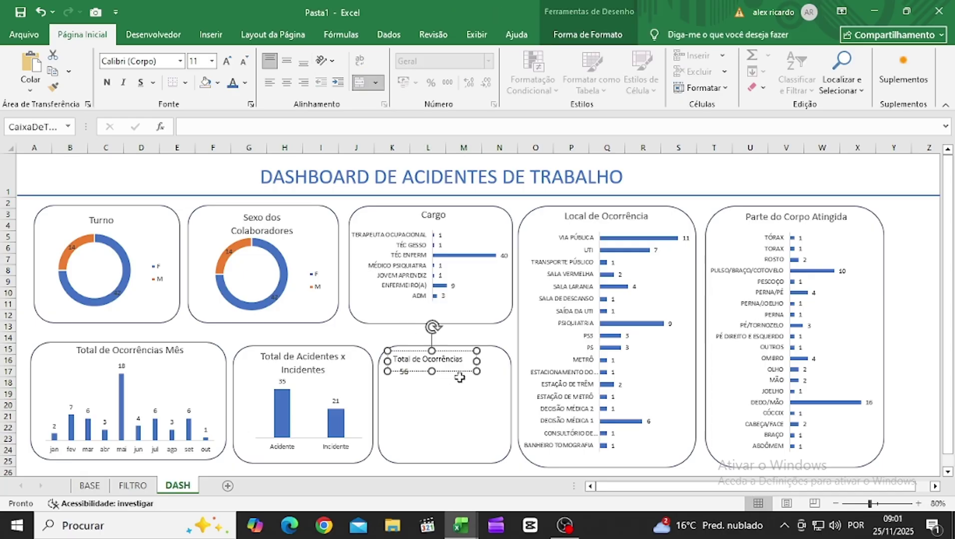
{"action": "left_click", "coordinate": [407, 384]}
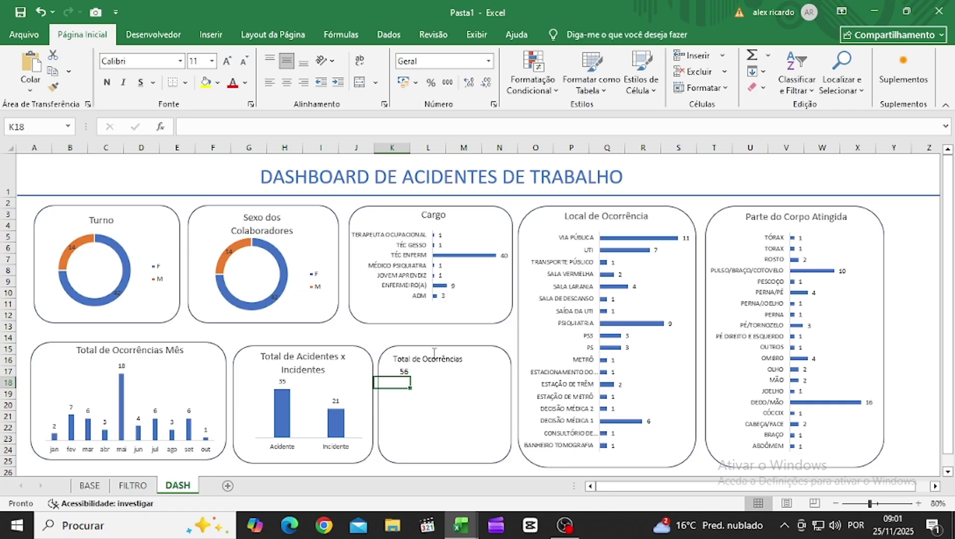
{"action": "left_click", "coordinate": [437, 362]}
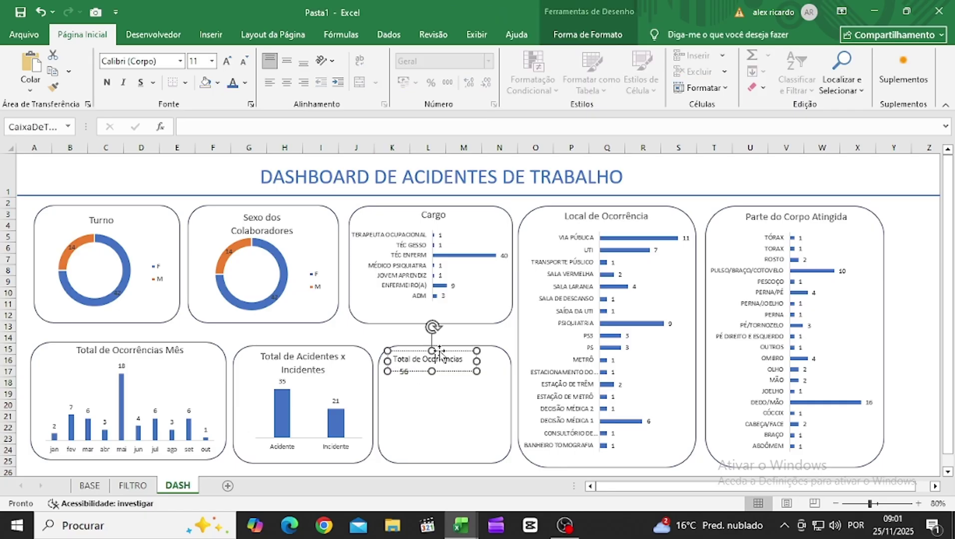
{"action": "left_click_drag", "start_coordinate": [440, 351], "coordinate": [461, 354]}
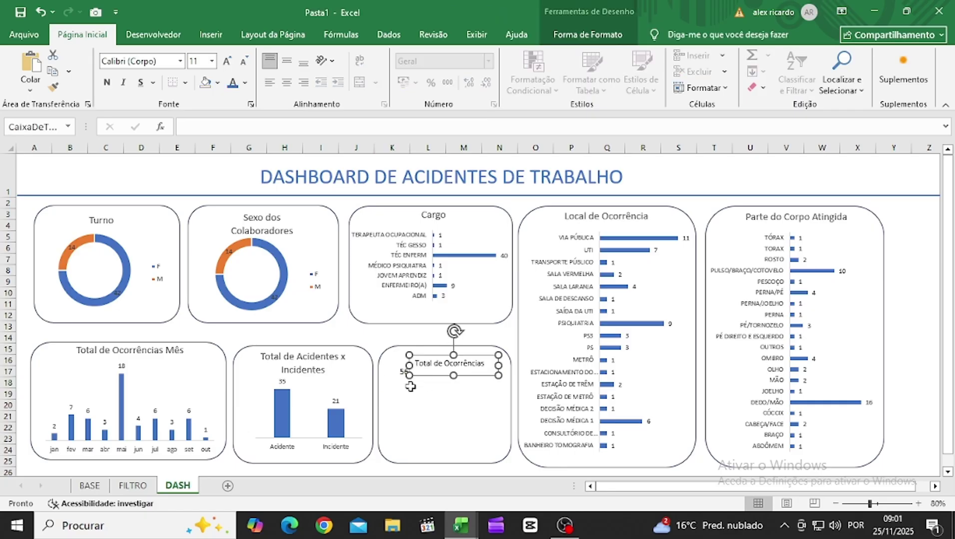
{"action": "left_click", "coordinate": [397, 371]}
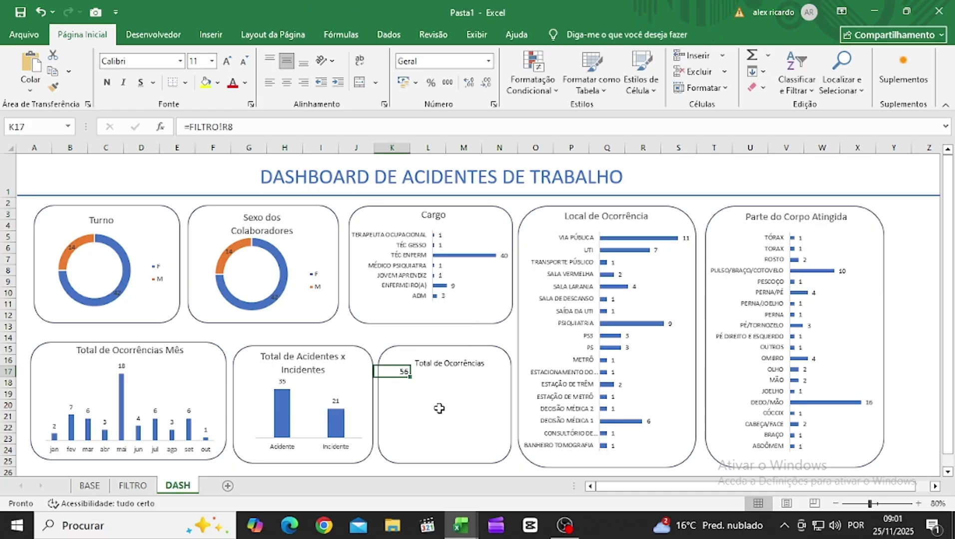
{"action": "key", "text": "Delete"}
Step: Link the merged cell L19 to the occurrence total with the formula =FILTRO!R8
{"action": "left_click", "coordinate": [445, 396]}
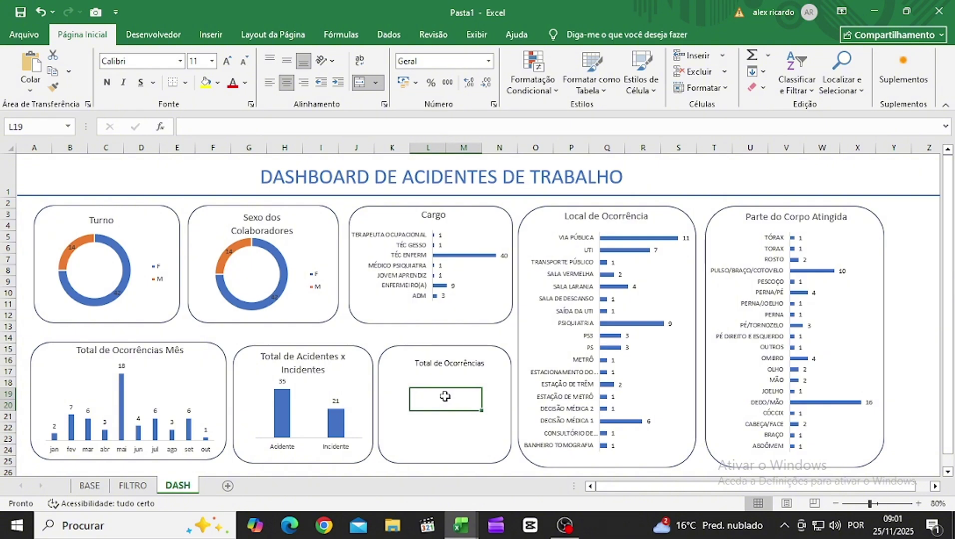
{"action": "type", "text": "="}
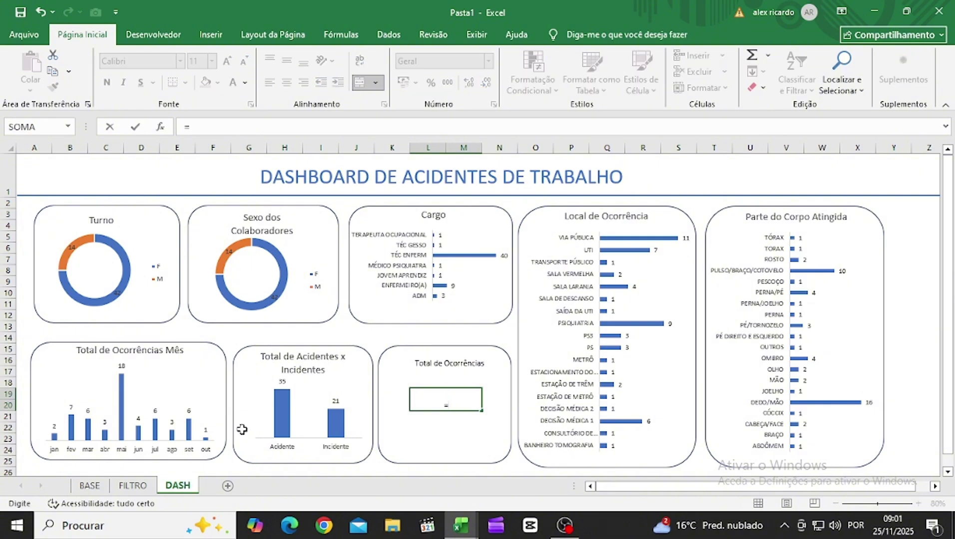
{"action": "left_click", "coordinate": [142, 485]}
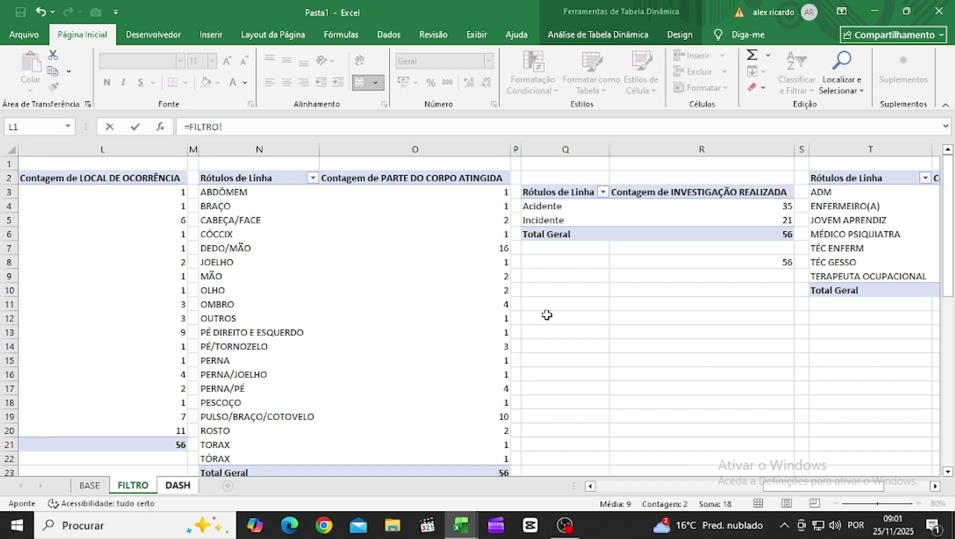
{"action": "left_click", "coordinate": [766, 260]}
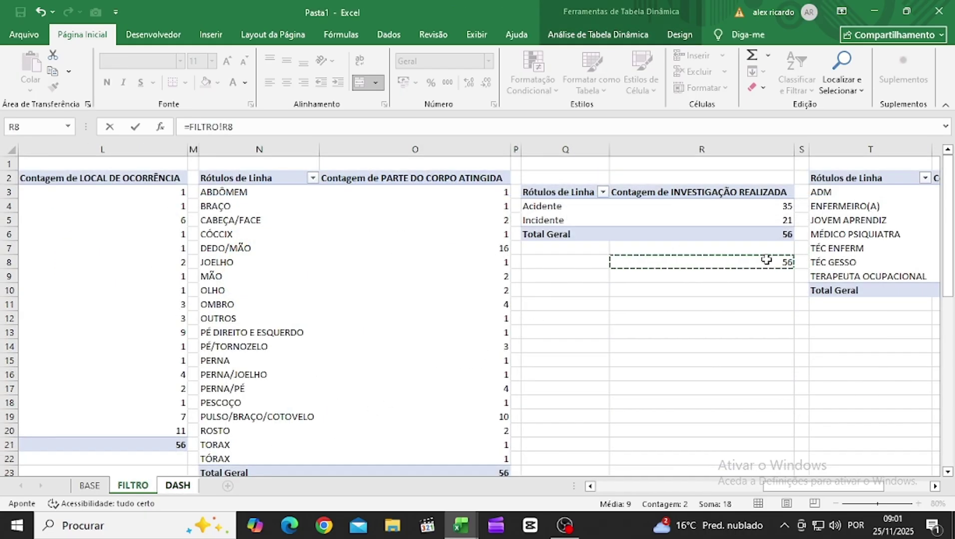
{"action": "key", "text": "Return"}
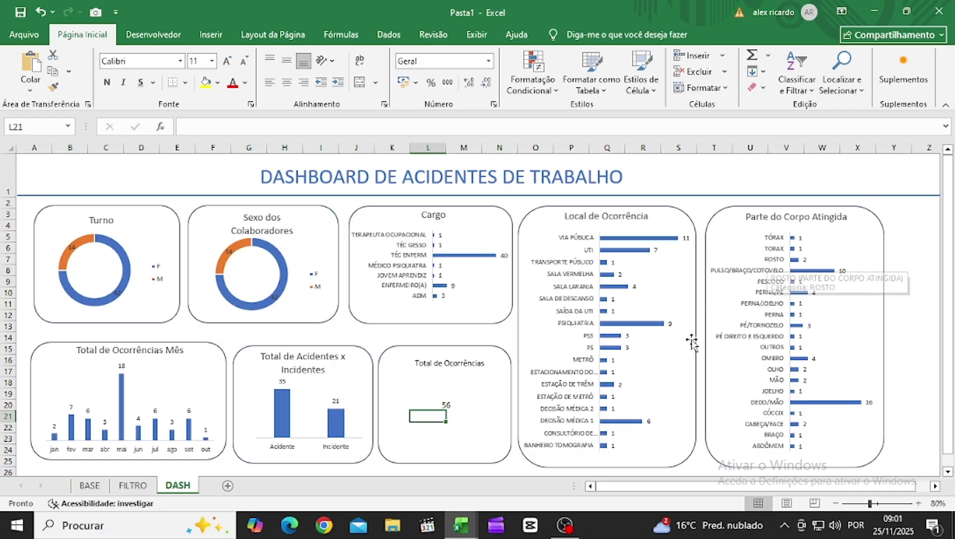
Step: Format the total in L19 as vertically centered, bold and font size 20
{"action": "left_click", "coordinate": [436, 403]}
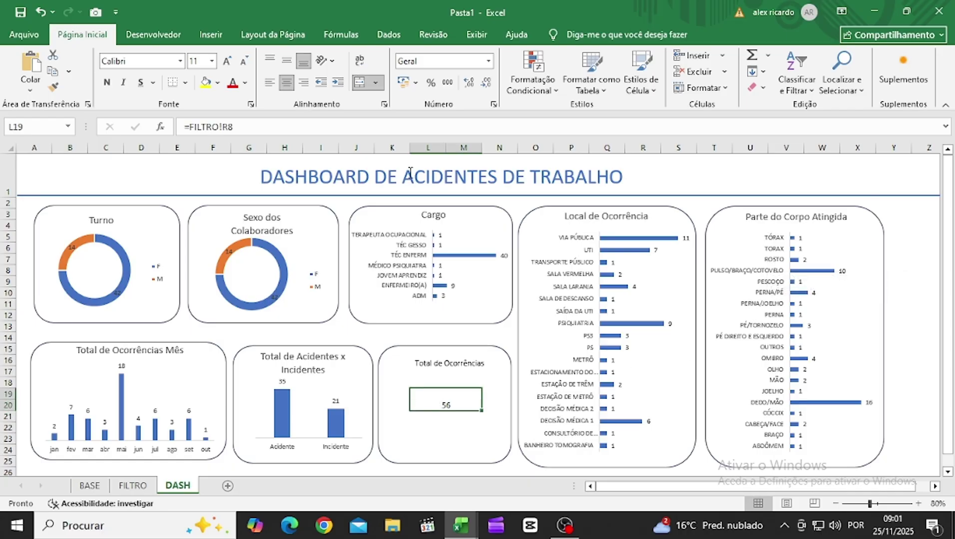
{"action": "left_click", "coordinate": [287, 61]}
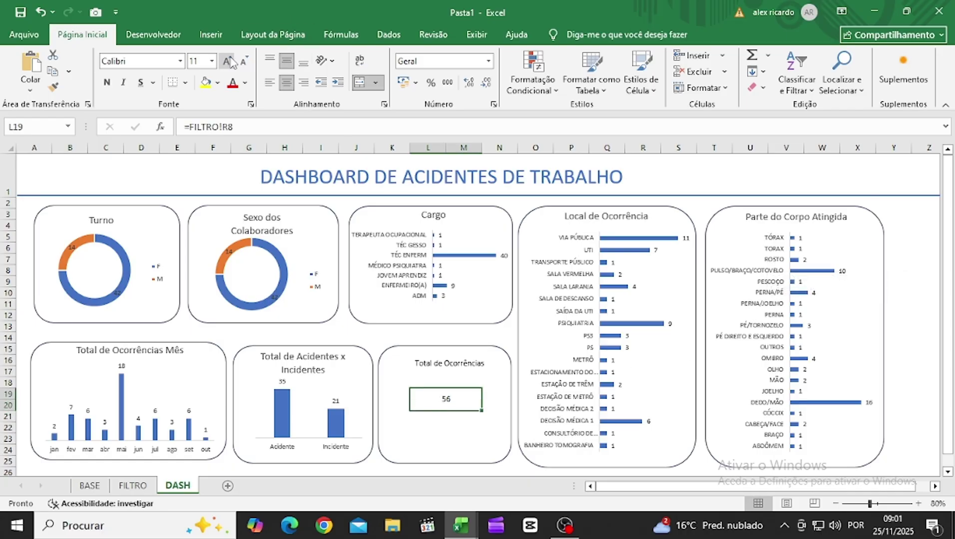
{"action": "left_click", "coordinate": [106, 82]}
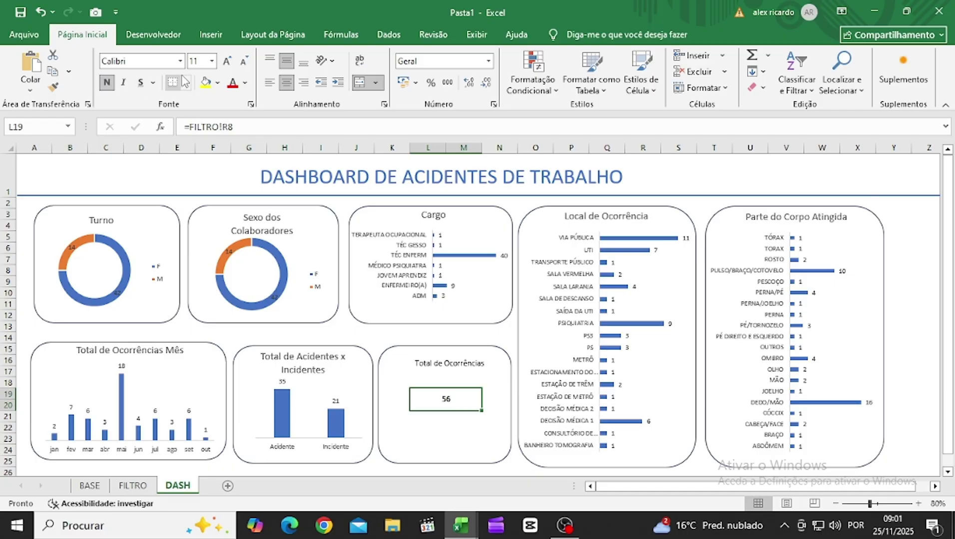
{"action": "left_click", "coordinate": [227, 61]}
{"action": "left_click", "coordinate": [228, 61]}
{"action": "left_click", "coordinate": [227, 61]}
{"action": "left_click", "coordinate": [227, 61]}
{"action": "left_click", "coordinate": [228, 61]}
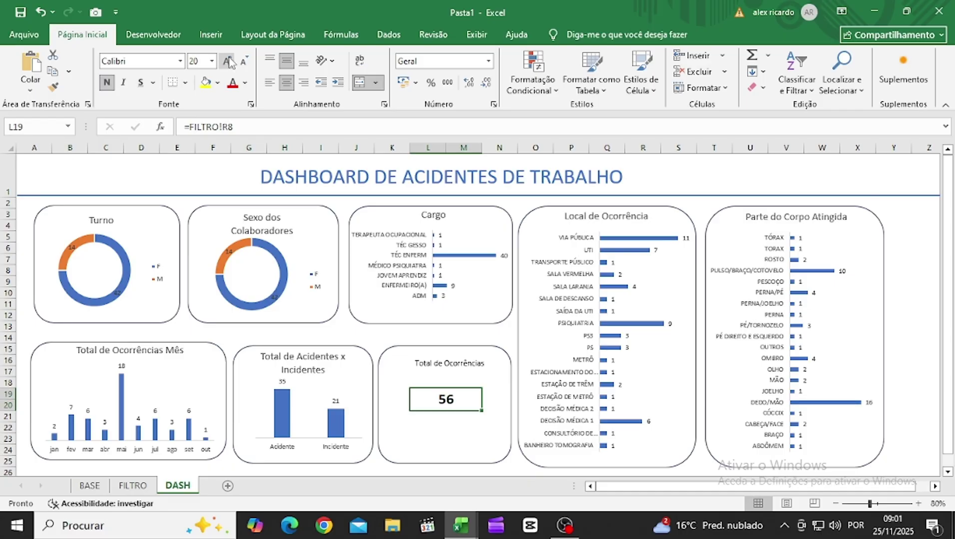
{"action": "left_click", "coordinate": [464, 361]}
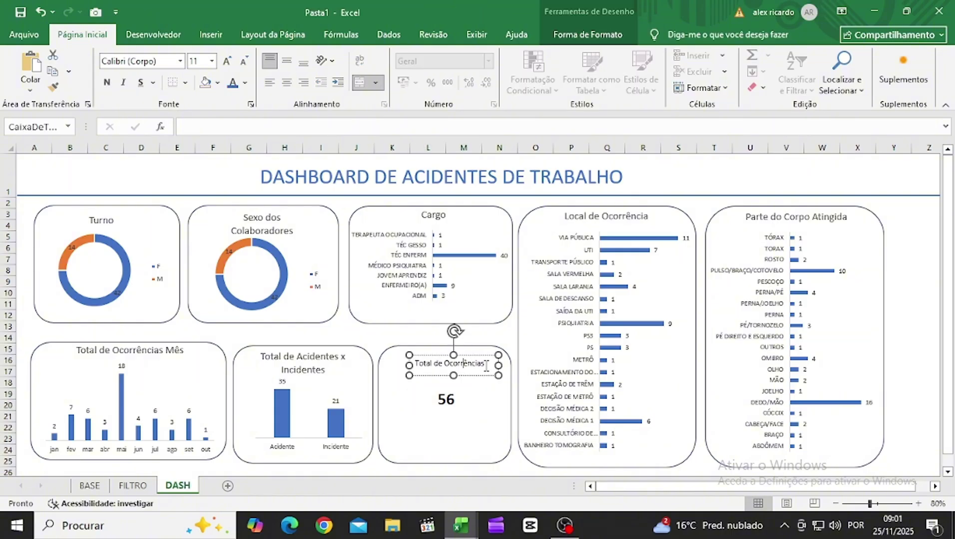
{"action": "left_click_drag", "start_coordinate": [486, 365], "coordinate": [415, 364]}
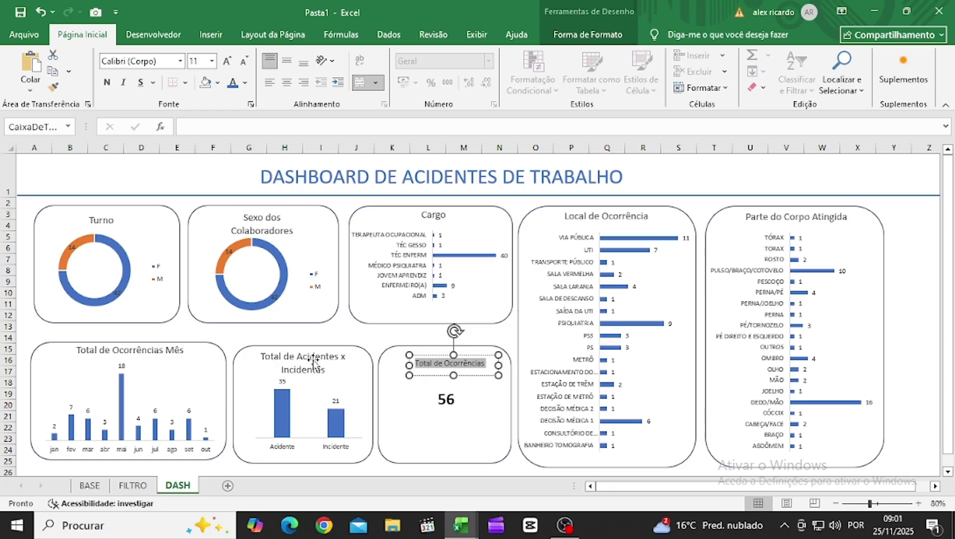
{"action": "left_click", "coordinate": [426, 337]}
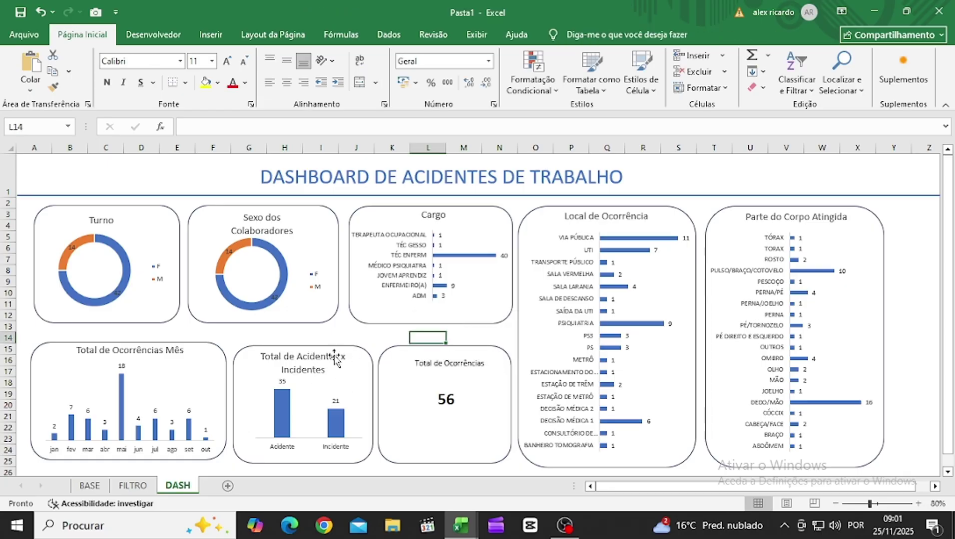
Step: Copy the "Total de Acidentes x Incidentes" title formatting onto "Ocorrências" in the total's text box and widen that box to the left
{"action": "left_click", "coordinate": [307, 362]}
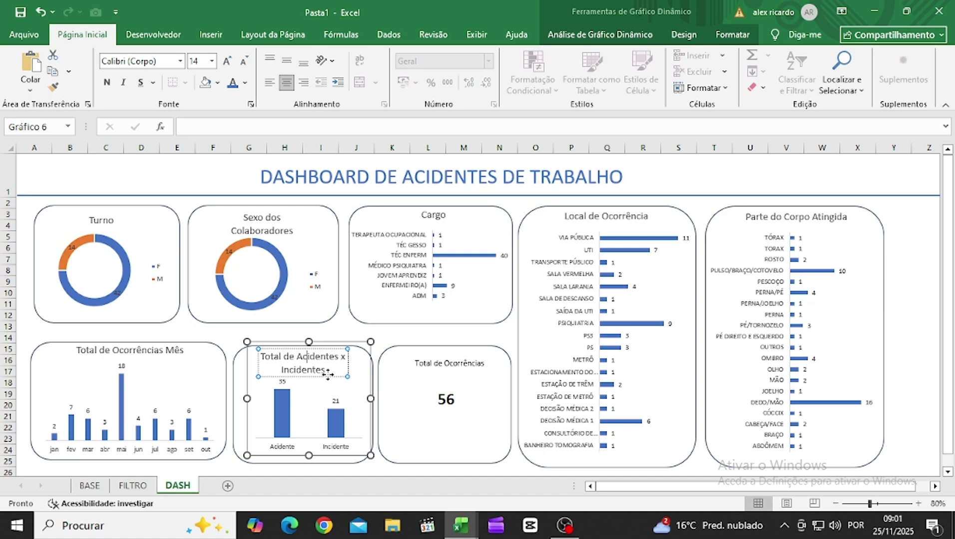
{"action": "left_click_drag", "start_coordinate": [327, 371], "coordinate": [276, 356]}
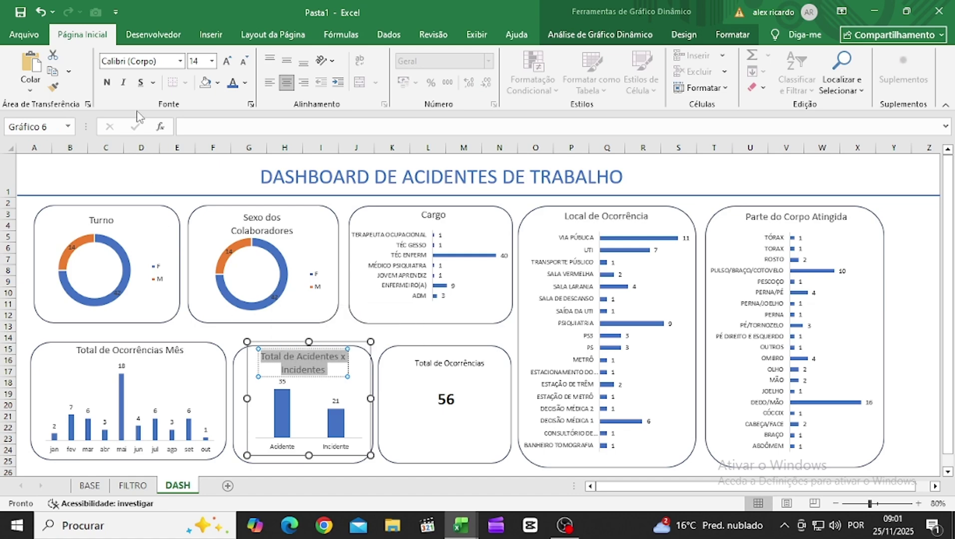
{"action": "left_click", "coordinate": [53, 87]}
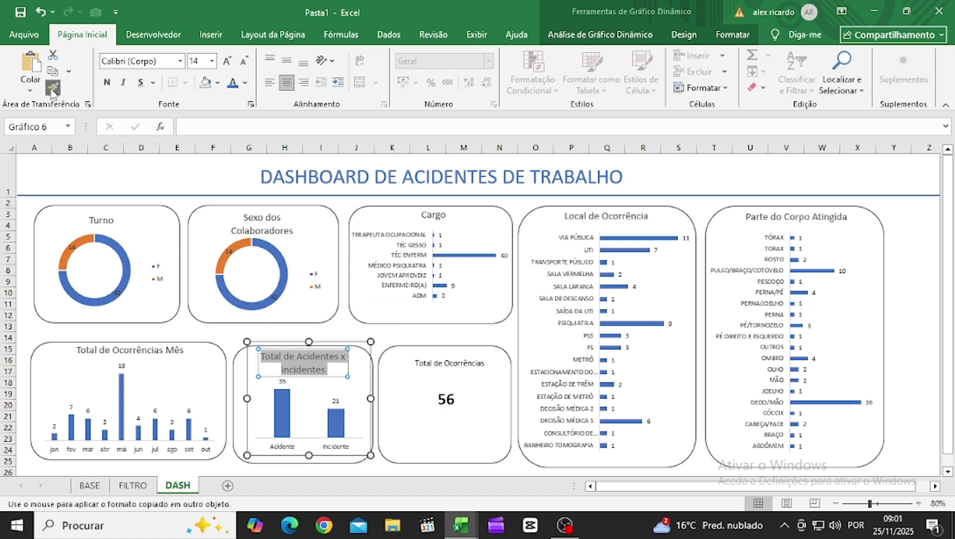
{"action": "left_click", "coordinate": [457, 367]}
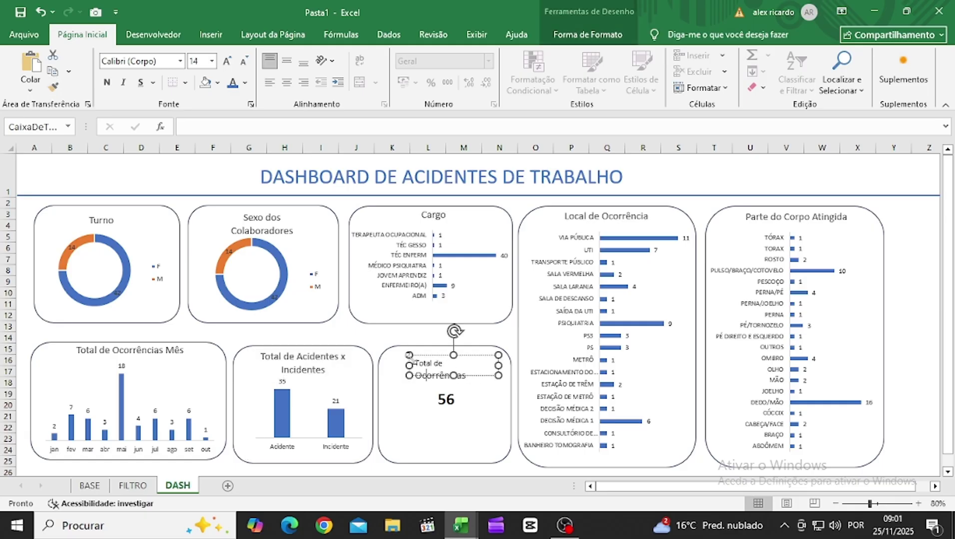
{"action": "key", "text": "ctrl+z"}
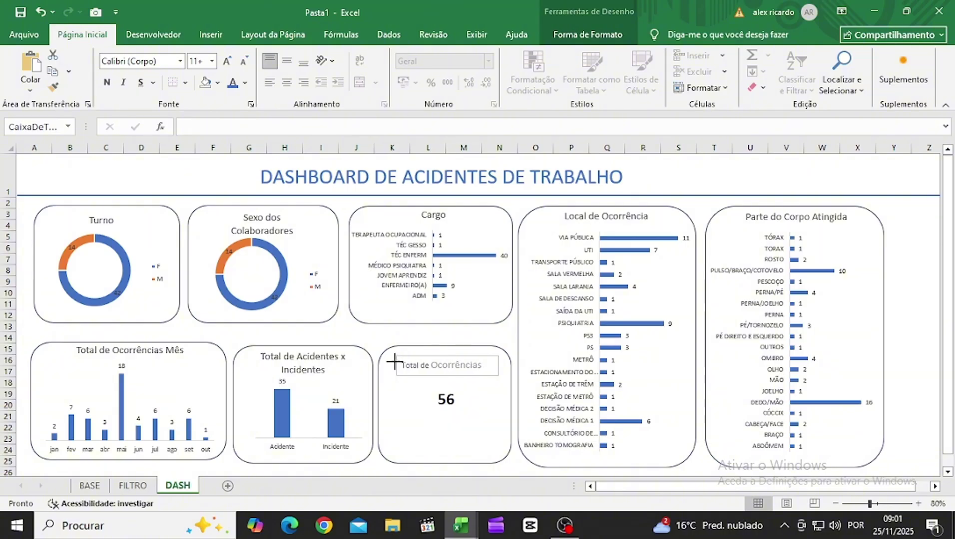
{"action": "left_click", "coordinate": [395, 363]}
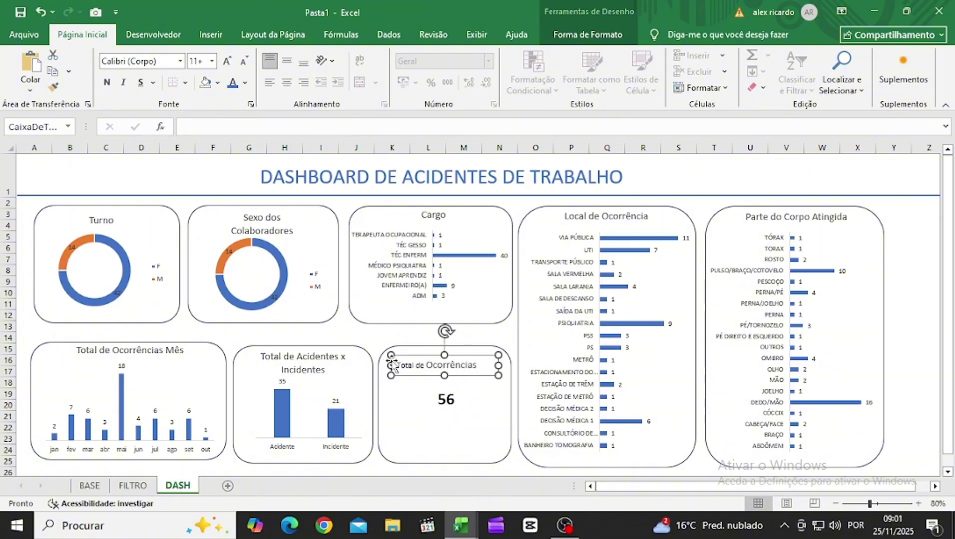
Step: Copy the "Total de Acidentes x Incidentes" title formatting onto "Total de" in the occurrence total's text box
{"action": "left_click", "coordinate": [322, 357]}
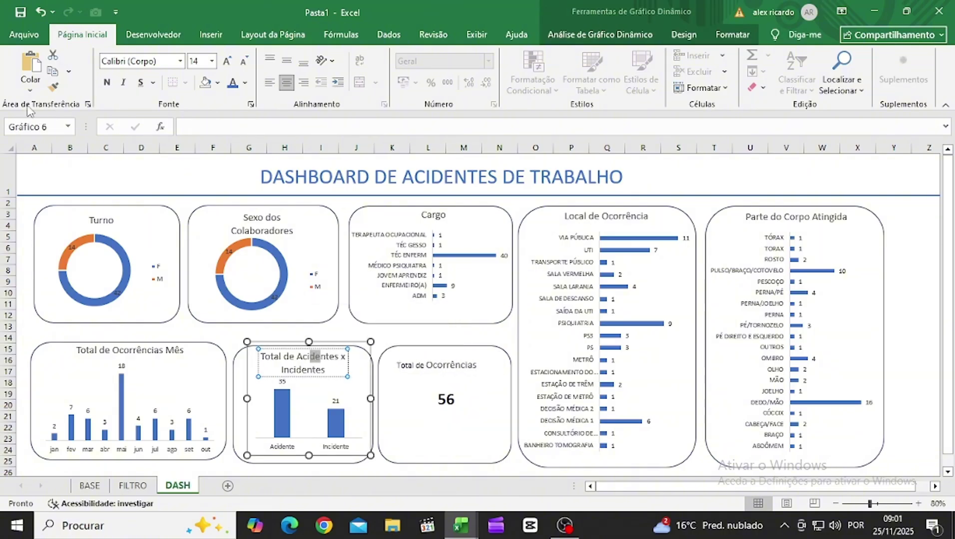
{"action": "left_click", "coordinate": [53, 87]}
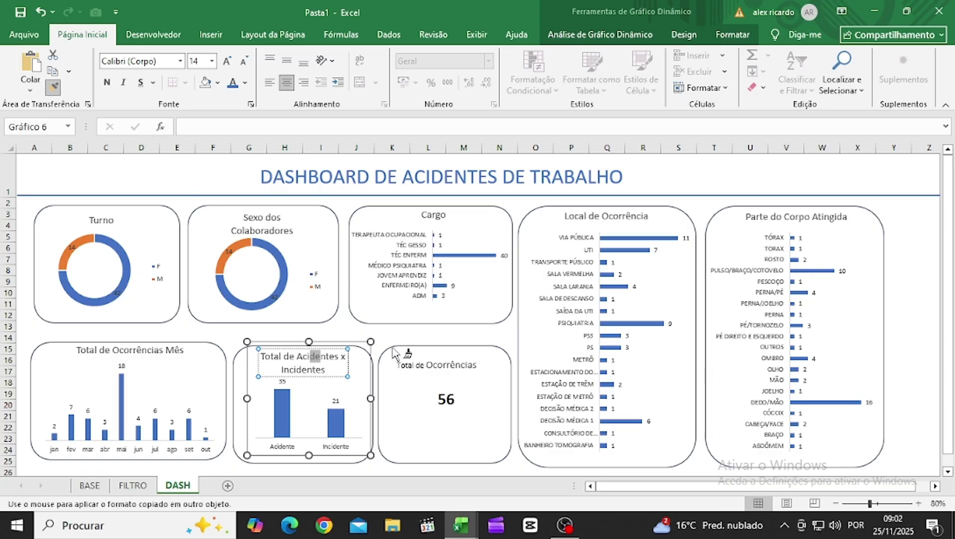
{"action": "left_click", "coordinate": [407, 370]}
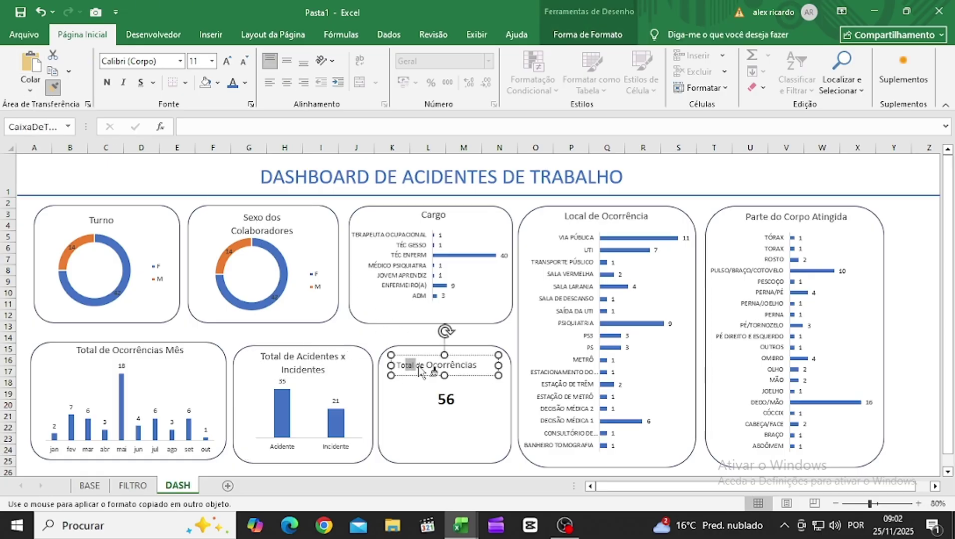
{"action": "left_click_drag", "start_coordinate": [421, 372], "coordinate": [432, 371]}
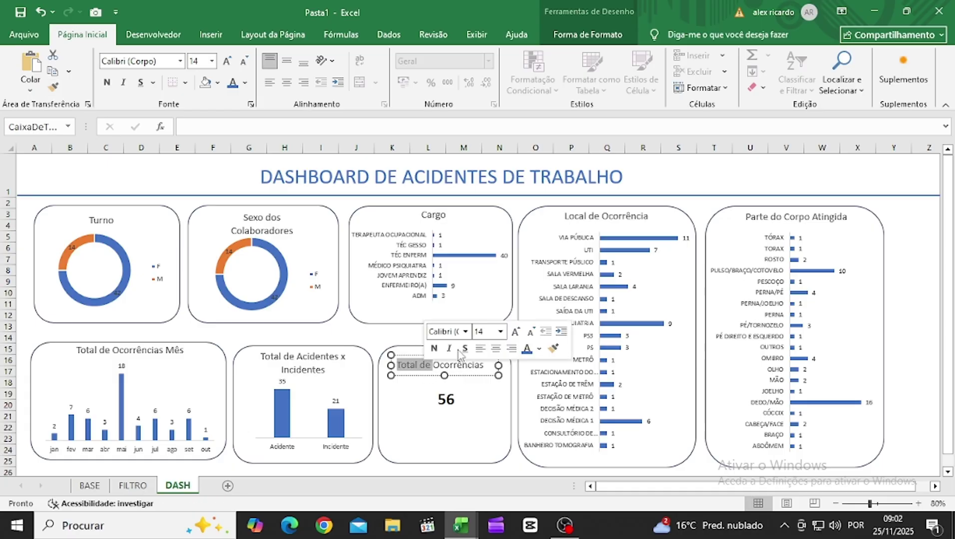
{"action": "left_click", "coordinate": [400, 337]}
{"action": "left_click", "coordinate": [502, 333]}
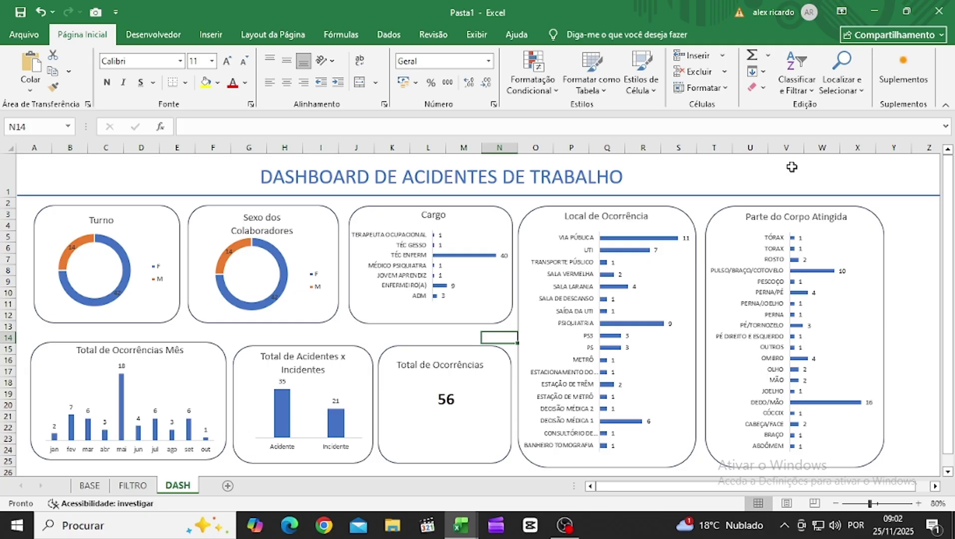
Step: Check the reference dashboard's slicer, then insert an INVESTIGAÇÃO REALIZADA slicer for the monthly accident pivot table on FILTRO
{"action": "key", "text": "alt+Tab"}
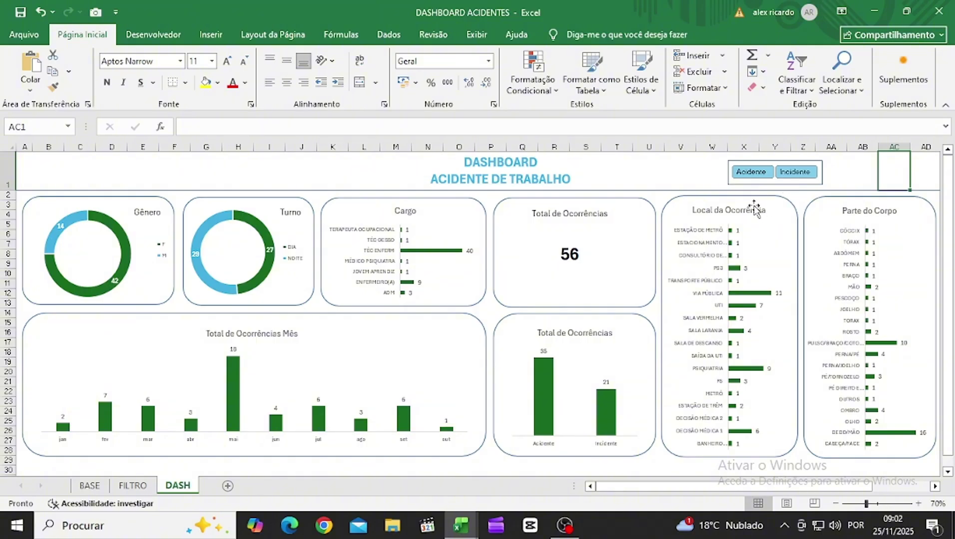
{"action": "key", "text": "alt+Tab"}
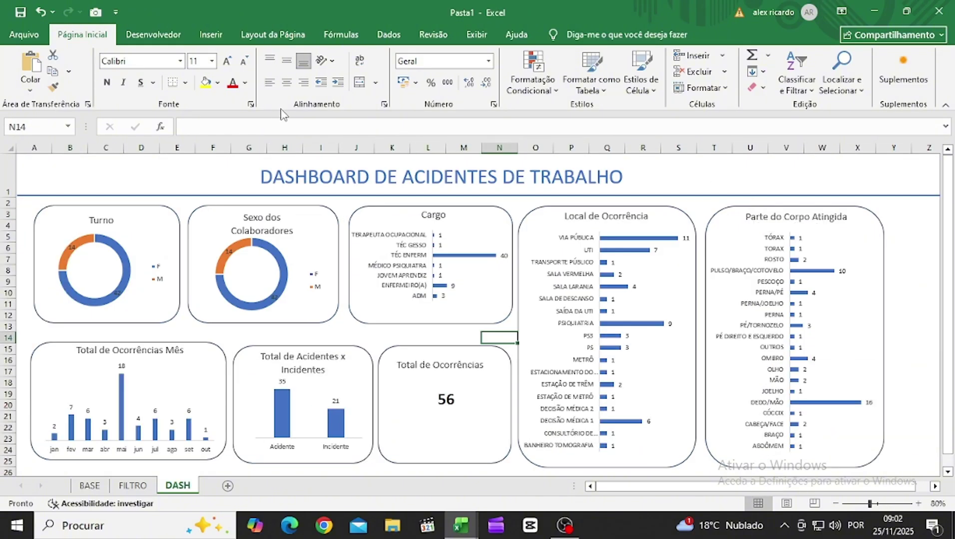
{"action": "left_click", "coordinate": [133, 486]}
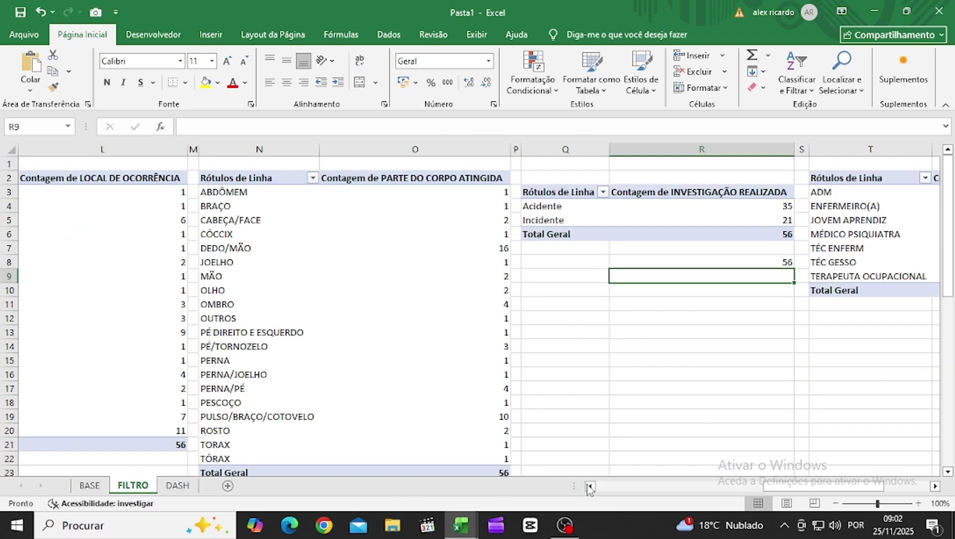
{"action": "left_click_drag", "start_coordinate": [781, 492], "coordinate": [547, 487]}
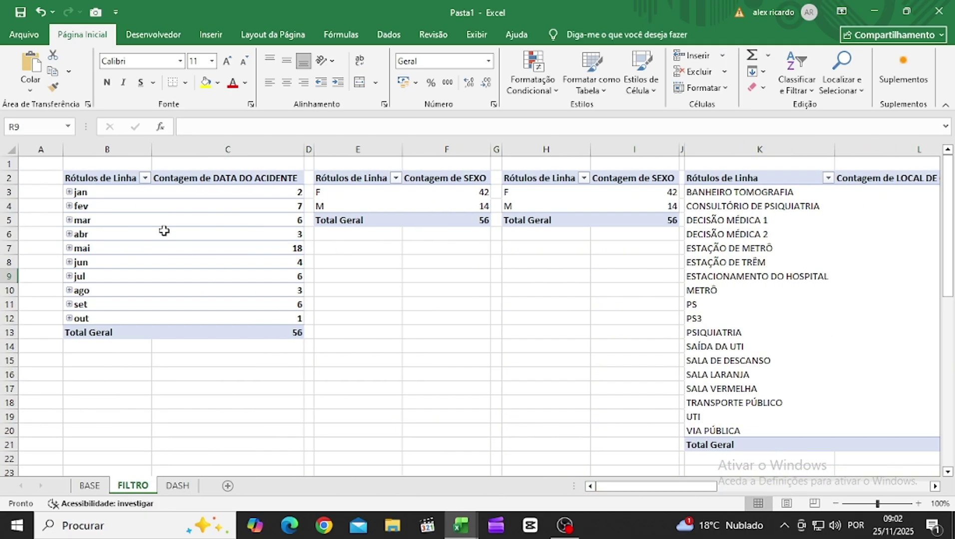
{"action": "left_click", "coordinate": [111, 177]}
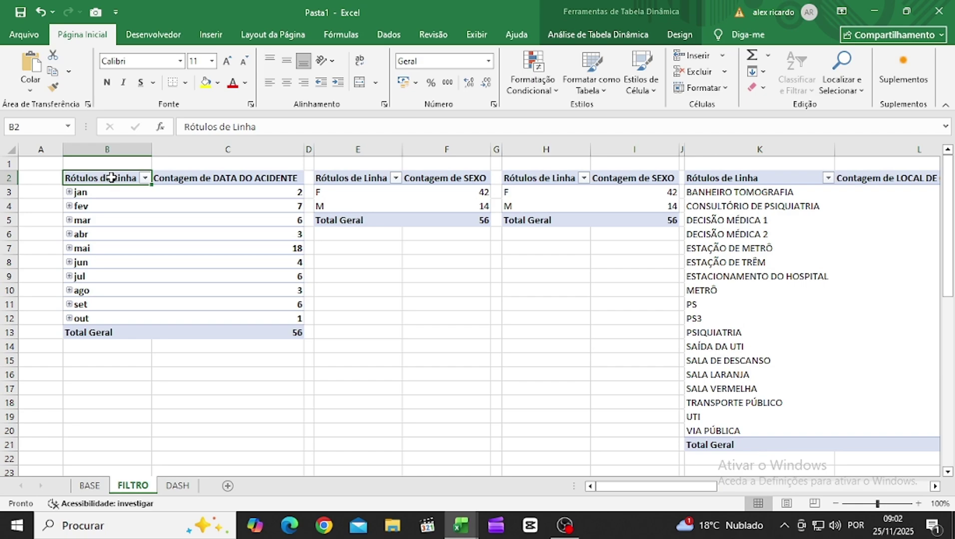
{"action": "left_click", "coordinate": [621, 40]}
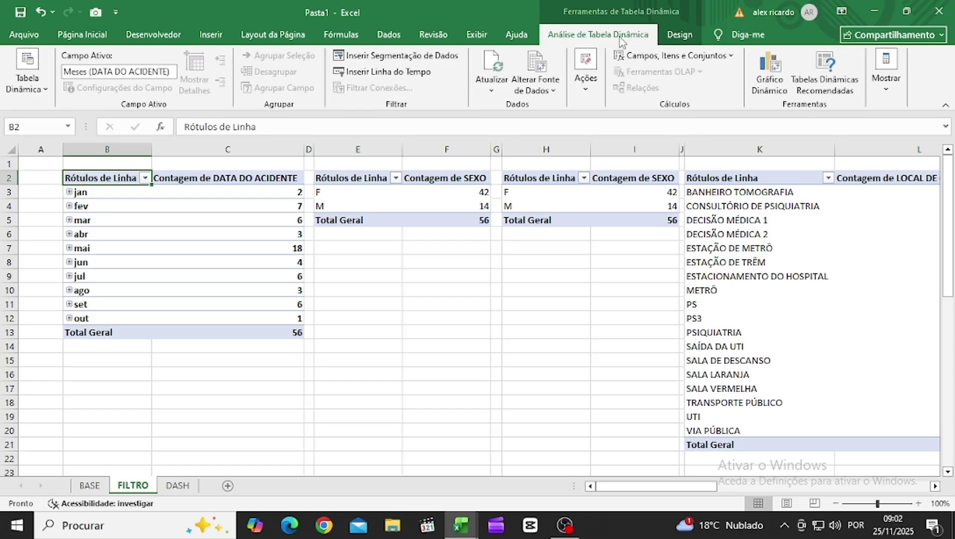
{"action": "left_click", "coordinate": [409, 58]}
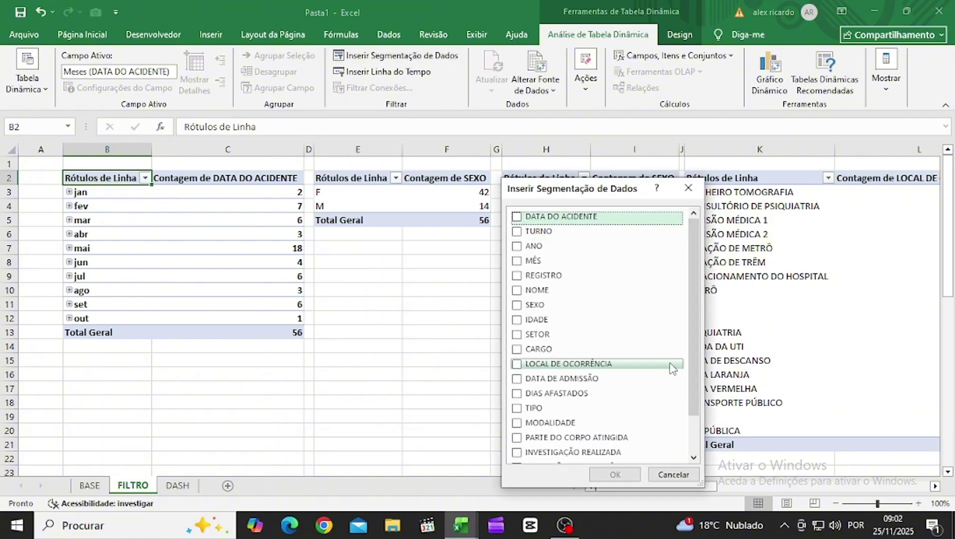
{"action": "left_click_drag", "start_coordinate": [692, 306], "coordinate": [692, 342]}
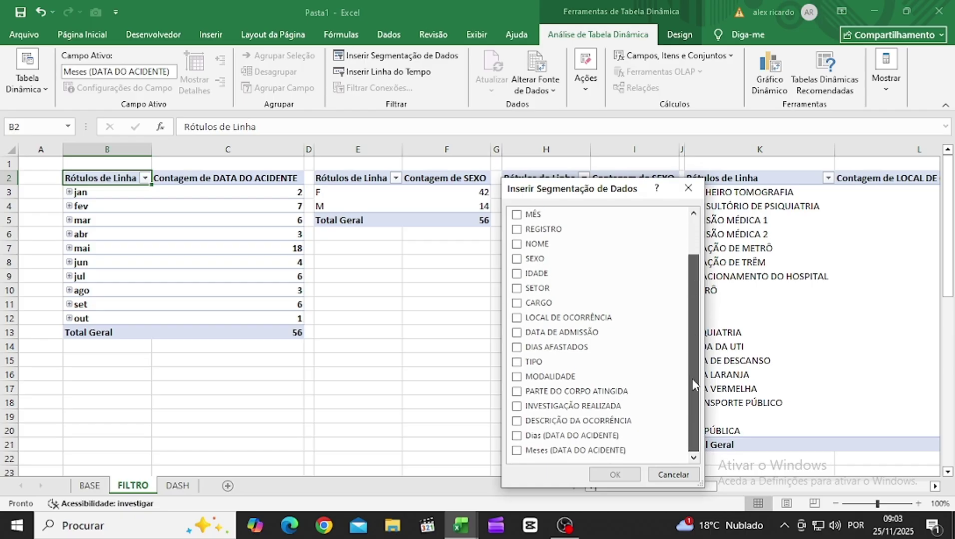
{"action": "left_click", "coordinate": [518, 407]}
{"action": "left_click", "coordinate": [615, 476]}
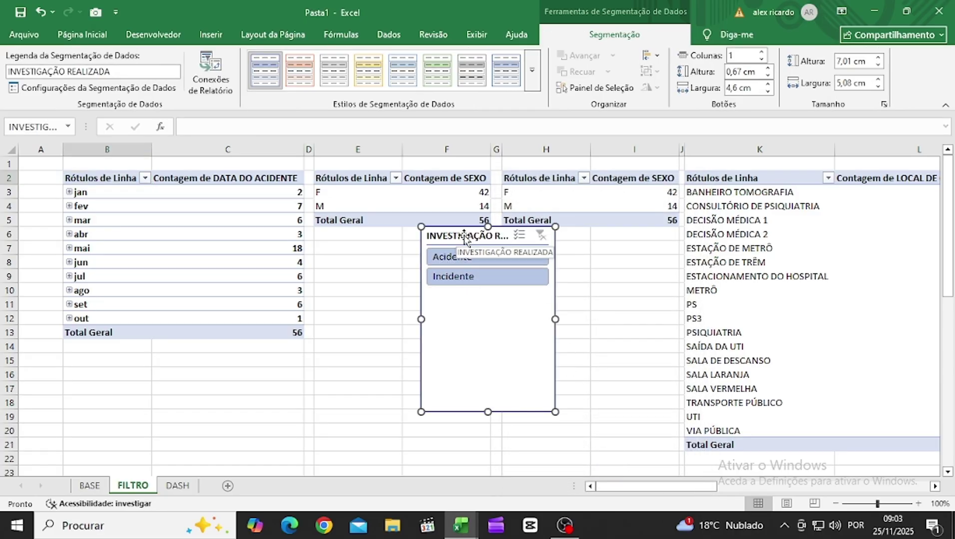
Step: Move the INVESTIGAÇÃO REALIZADA slicer from FILTRO to the DASH sheet, placing it at T1 beside the dashboard title
{"action": "key", "text": "Delete"}
{"action": "left_click", "coordinate": [178, 485]}
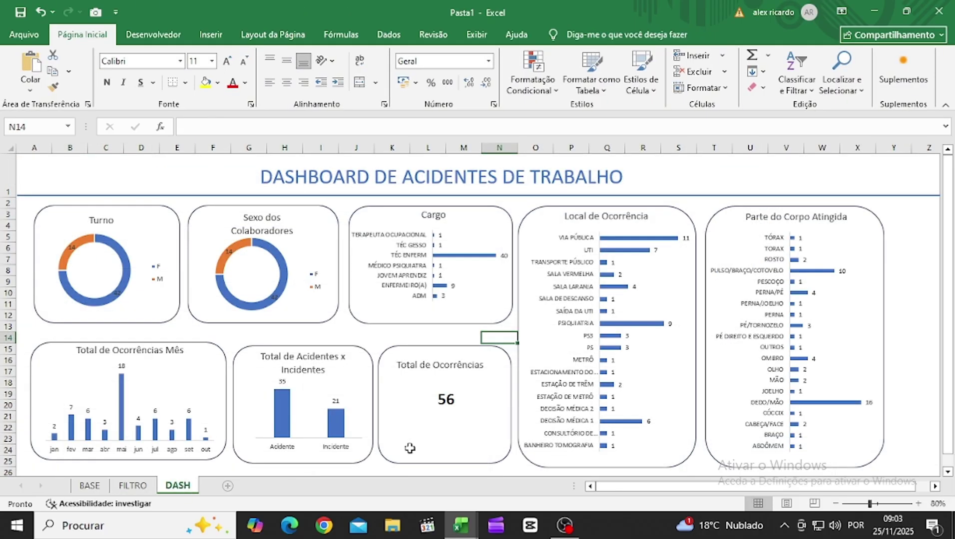
{"action": "left_click", "coordinate": [727, 171]}
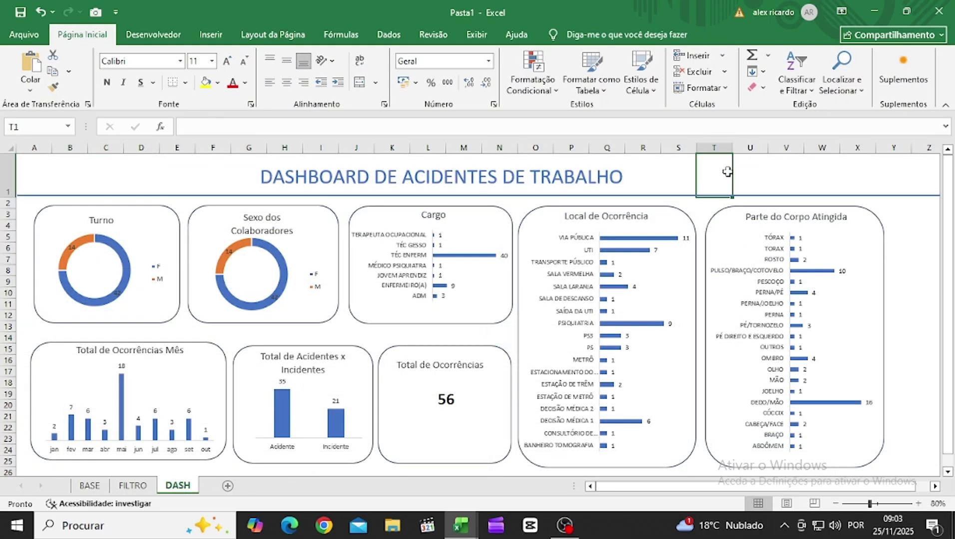
{"action": "key", "text": "ctrl+v"}
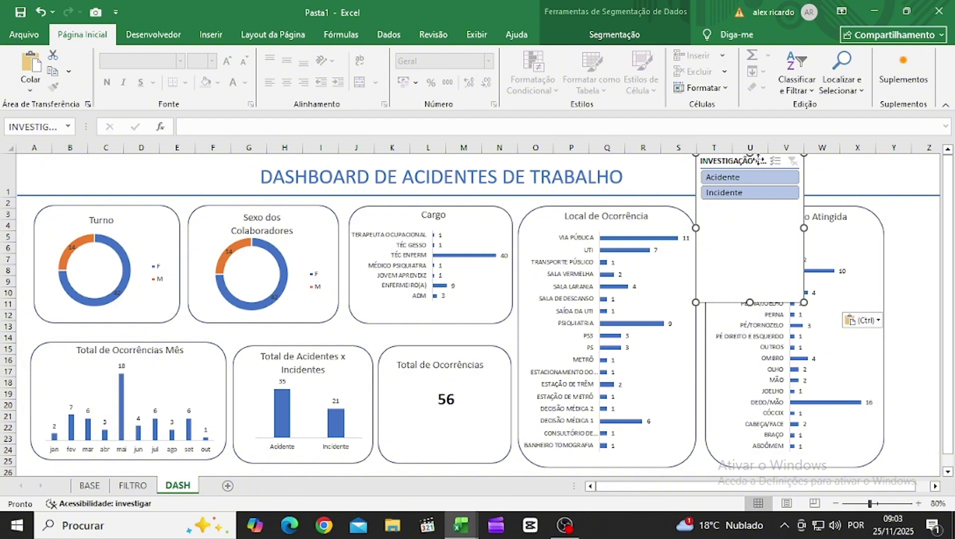
{"action": "left_click_drag", "start_coordinate": [758, 159], "coordinate": [759, 164]}
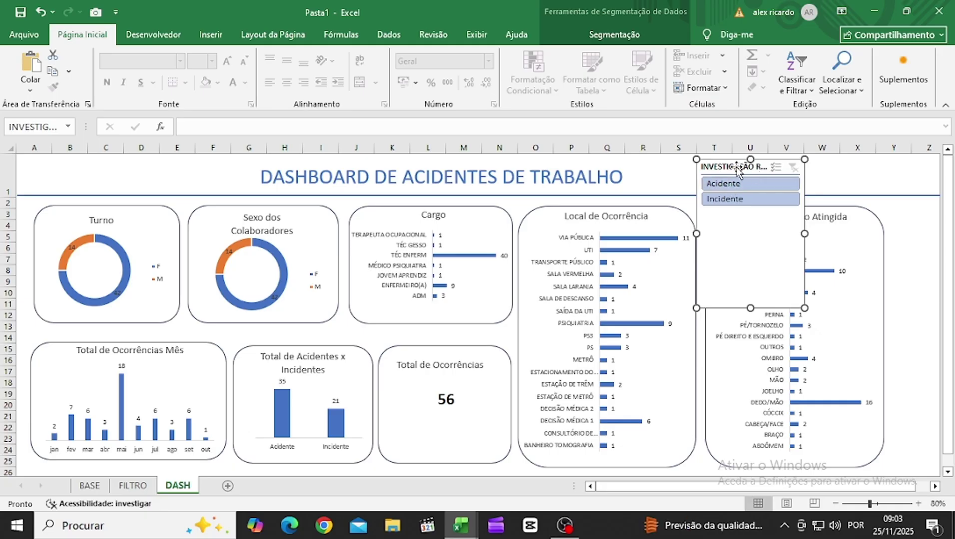
Step: Arrange the slicer's buttons in 2 columns and reduce its height to about 1.75 cm so it fits the header row
{"action": "left_click", "coordinate": [621, 36]}
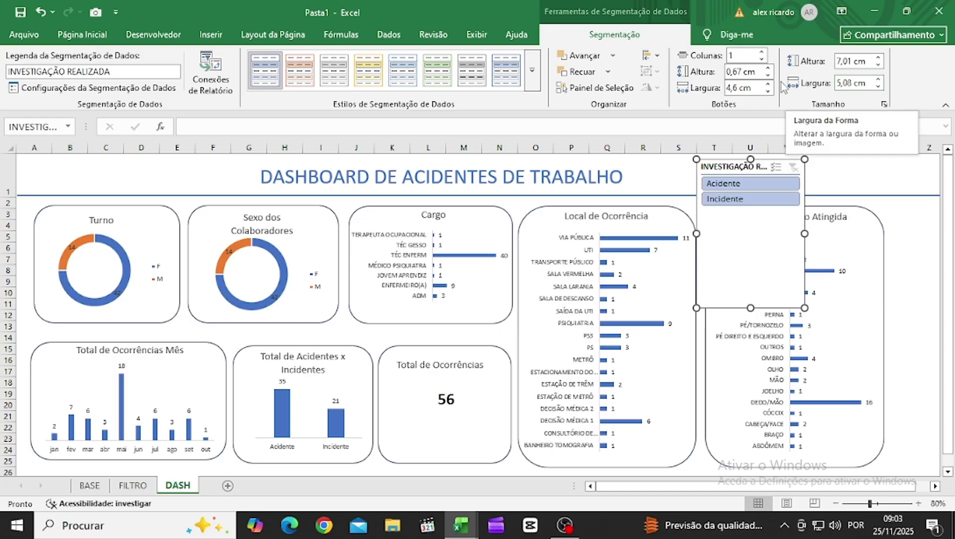
{"action": "left_click", "coordinate": [762, 52]}
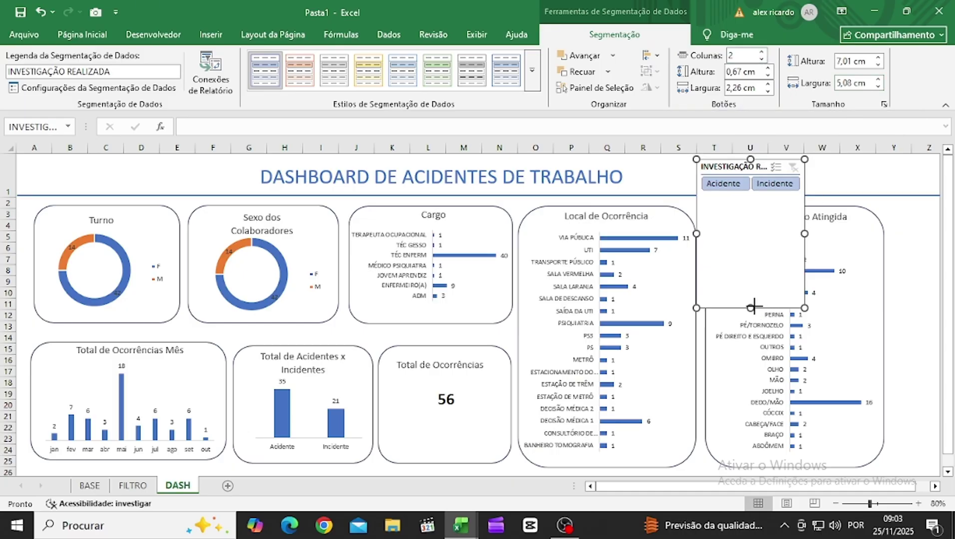
{"action": "left_click_drag", "start_coordinate": [751, 308], "coordinate": [758, 163]}
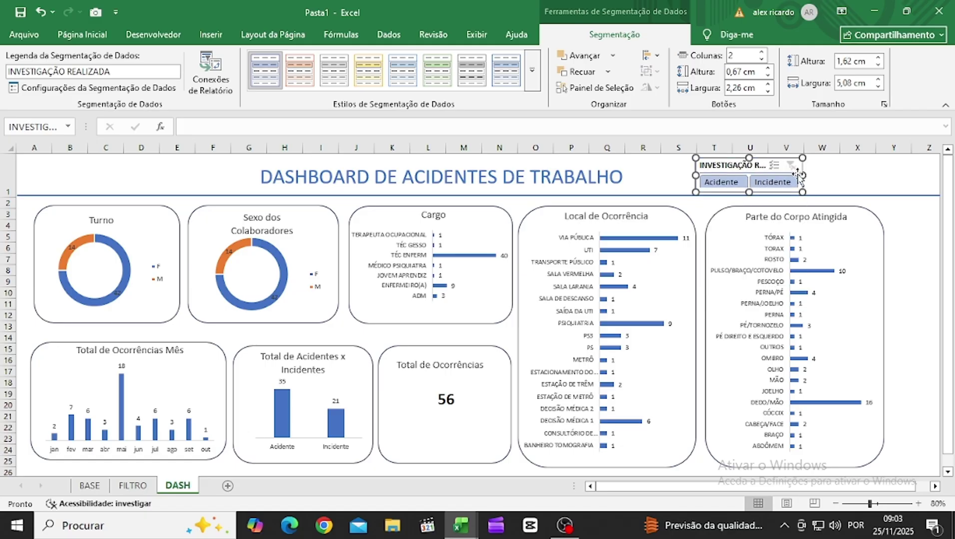
{"action": "left_click", "coordinate": [843, 179]}
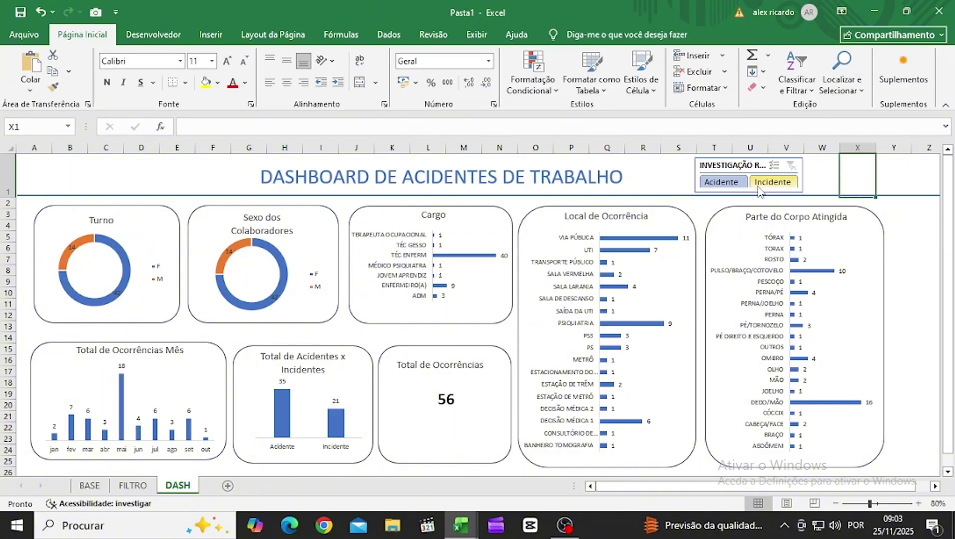
{"action": "left_click_drag", "start_coordinate": [723, 167], "coordinate": [748, 193]}
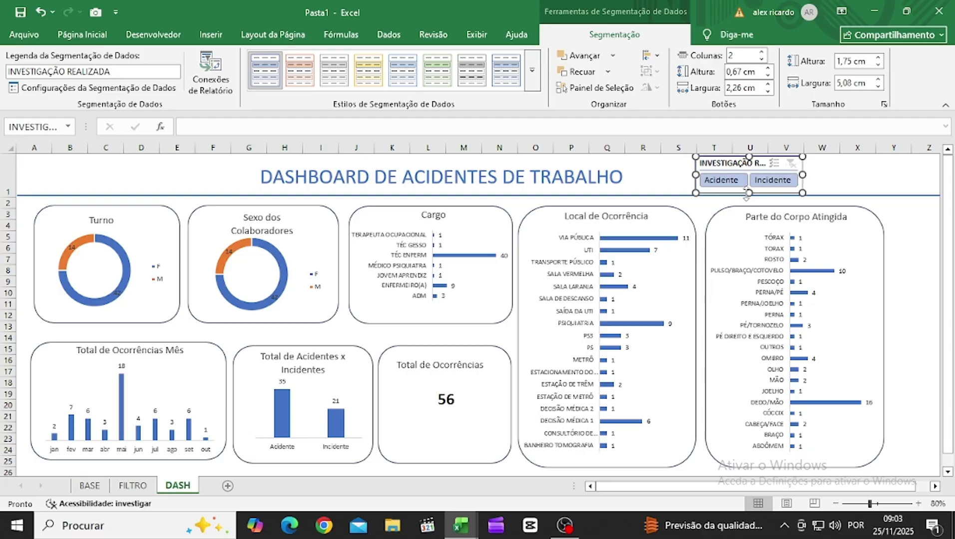
{"action": "left_click", "coordinate": [839, 170]}
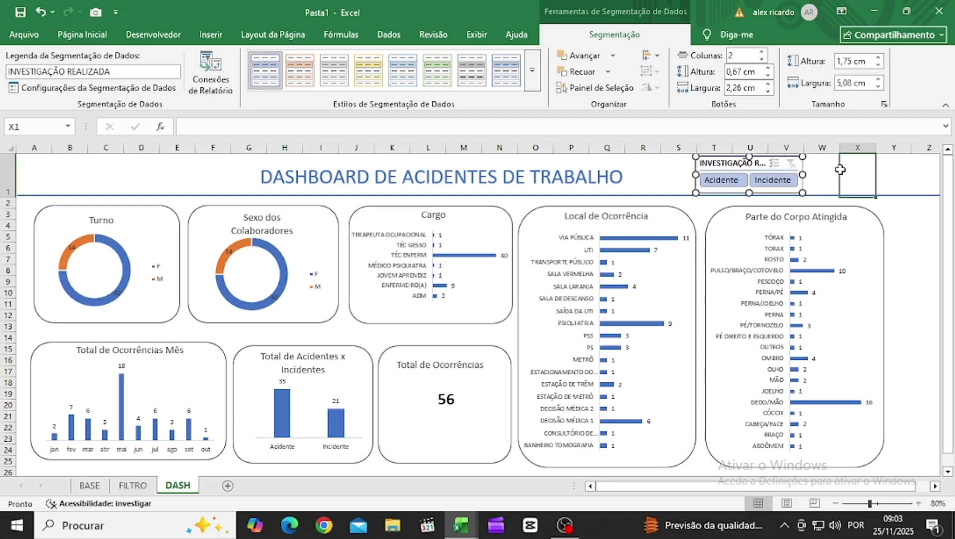
Step: Test the slicer by filtering on Acidente and on Incidente, and clear its filter
{"action": "left_click", "coordinate": [718, 182]}
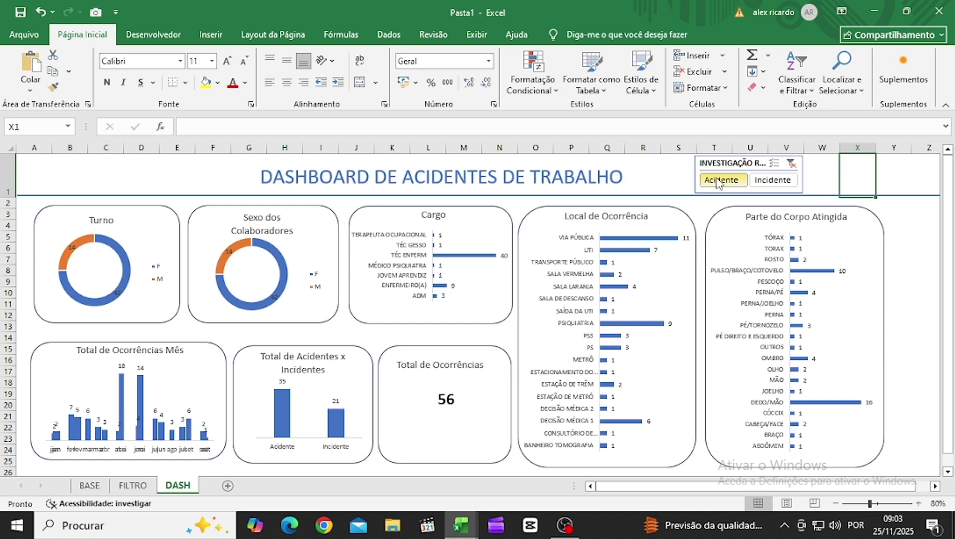
{"action": "left_click", "coordinate": [774, 181]}
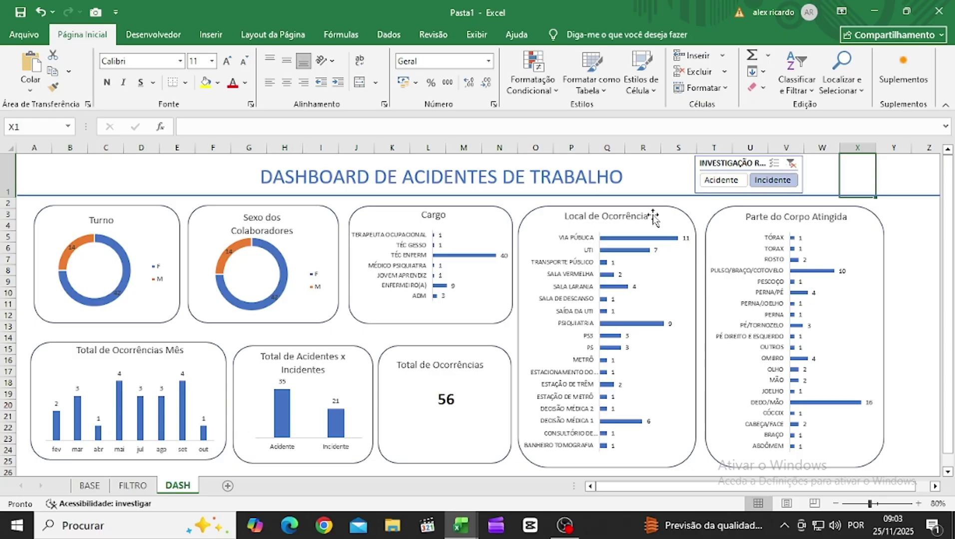
{"action": "left_click", "coordinate": [790, 162]}
Step: Connect the INVESTIGAÇÃO REALIZADA slicer to the remaining pivot tables, Tabela dinâmica2 through Tabela dinâmica7, in its report connections
{"action": "left_click", "coordinate": [724, 166]}
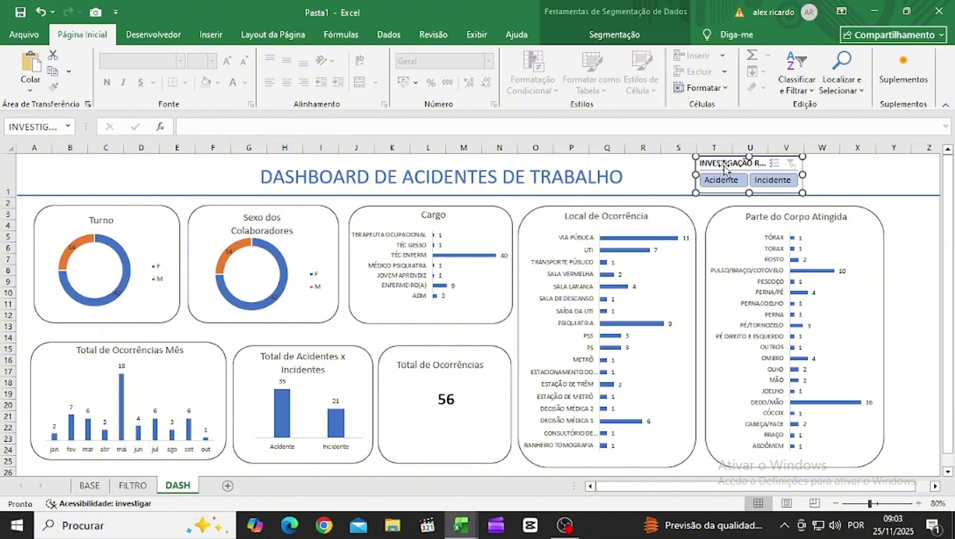
{"action": "right_click", "coordinate": [724, 167]}
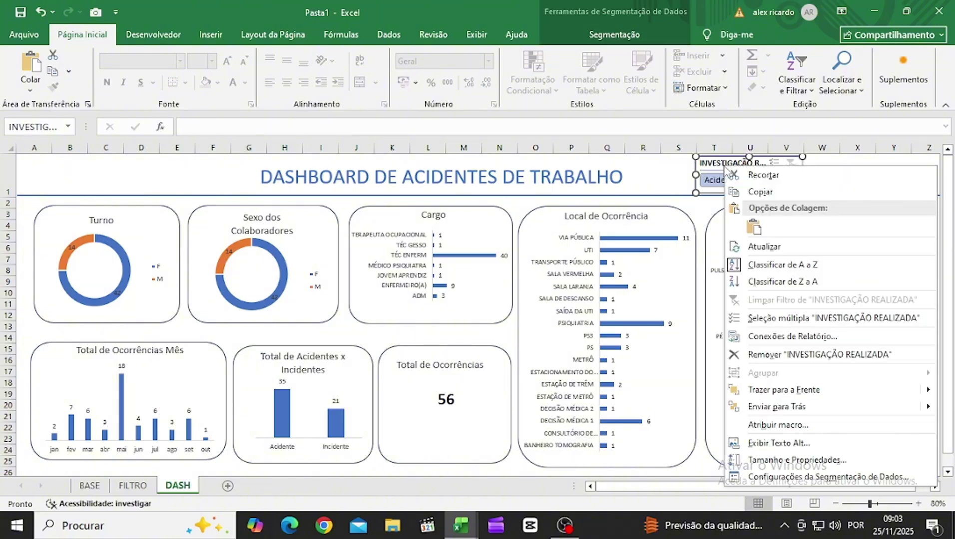
{"action": "left_click", "coordinate": [794, 341]}
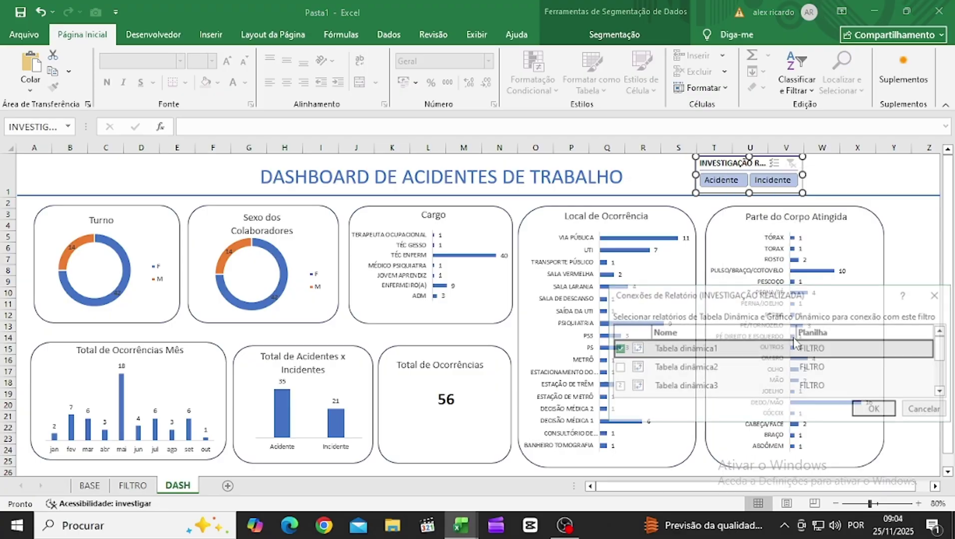
{"action": "left_click", "coordinate": [618, 367]}
{"action": "left_click", "coordinate": [618, 386]}
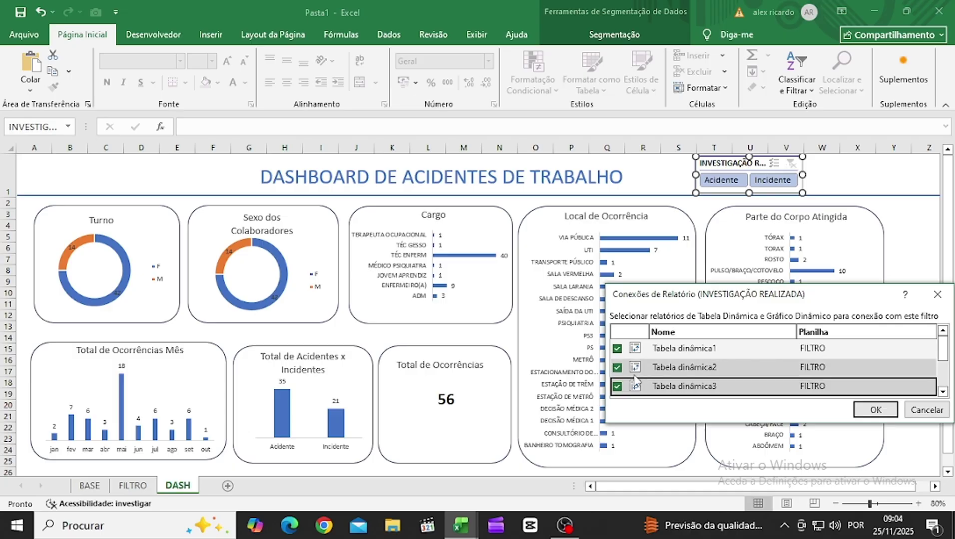
{"action": "scroll", "coordinate": [636, 382], "scroll_direction": "down", "scroll_amount": 1}
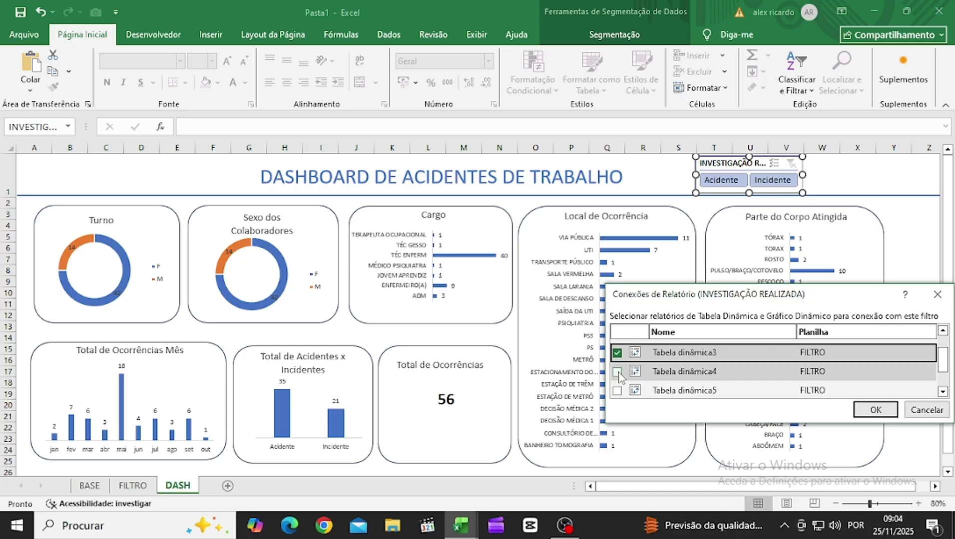
{"action": "left_click", "coordinate": [618, 372]}
{"action": "left_click", "coordinate": [618, 390]}
{"action": "scroll", "coordinate": [618, 385], "scroll_direction": "down", "scroll_amount": 1}
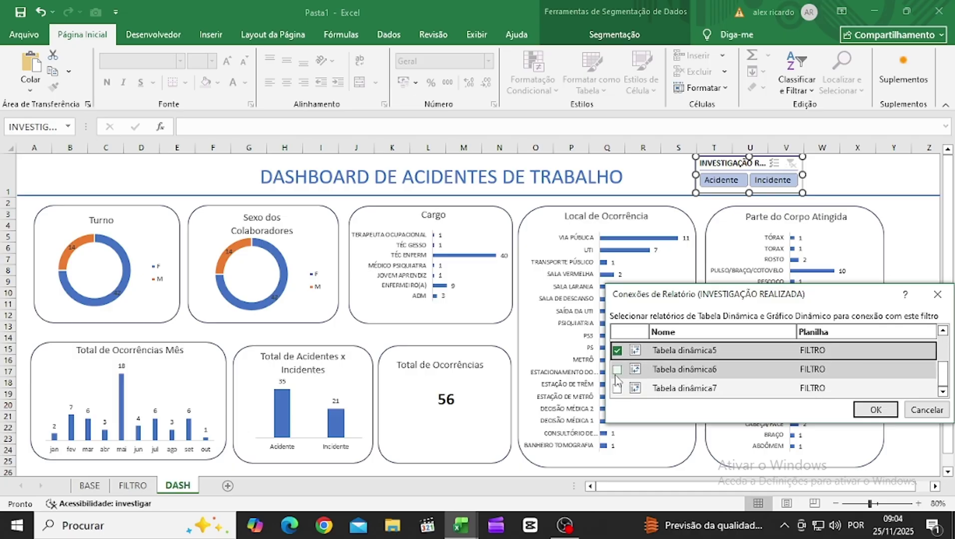
{"action": "left_click", "coordinate": [617, 371]}
{"action": "left_click", "coordinate": [618, 388]}
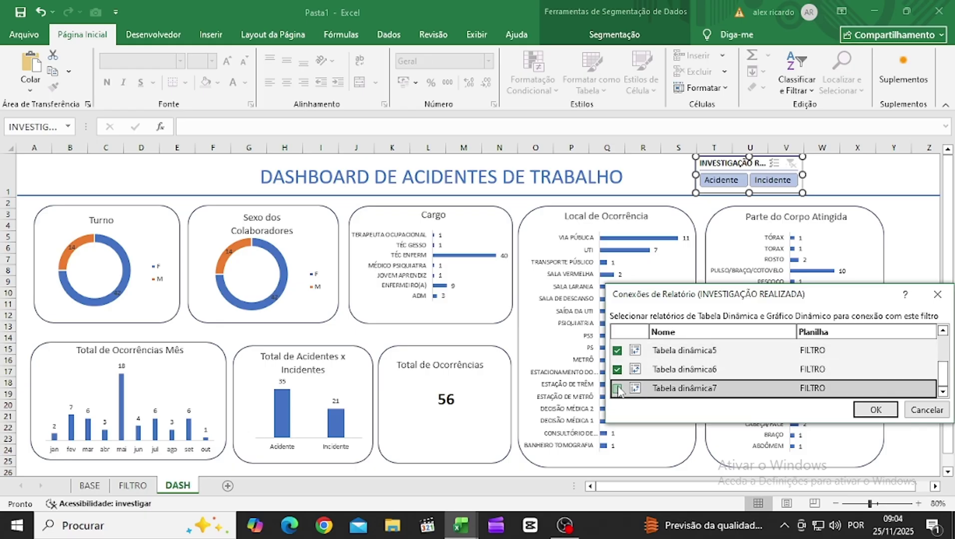
{"action": "left_click", "coordinate": [876, 410]}
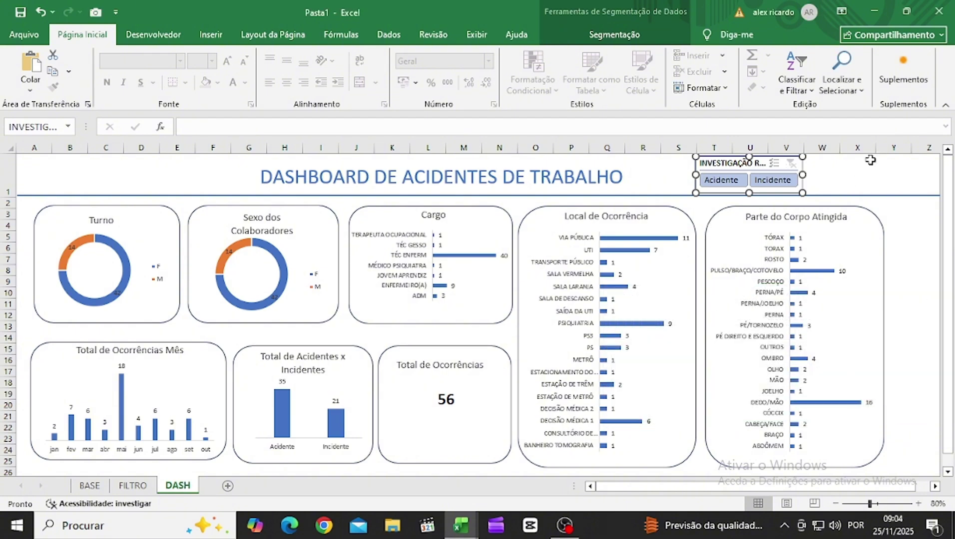
Step: Check that all dashboard charts respond to the Acidente and Incidente filters, and clear the slicer's filter
{"action": "left_click", "coordinate": [864, 177]}
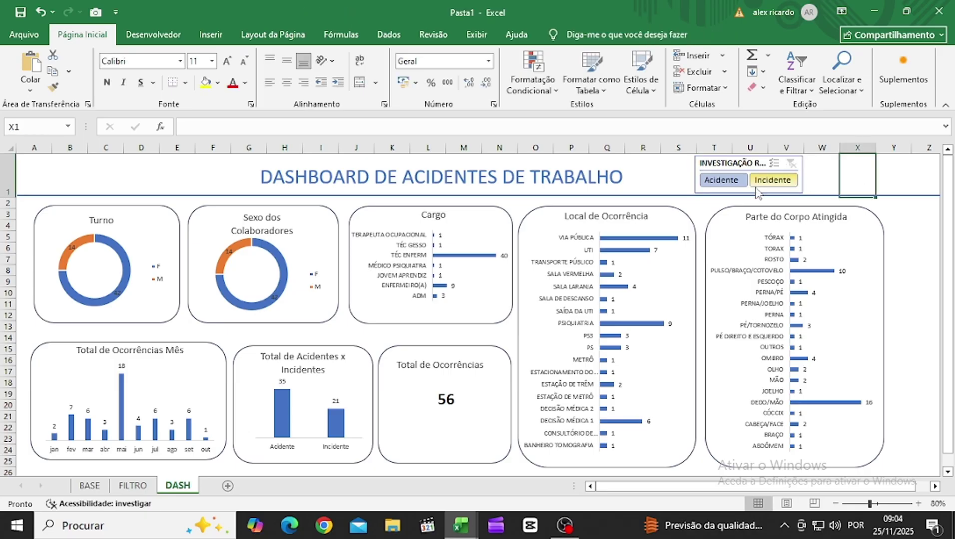
{"action": "left_click", "coordinate": [720, 181]}
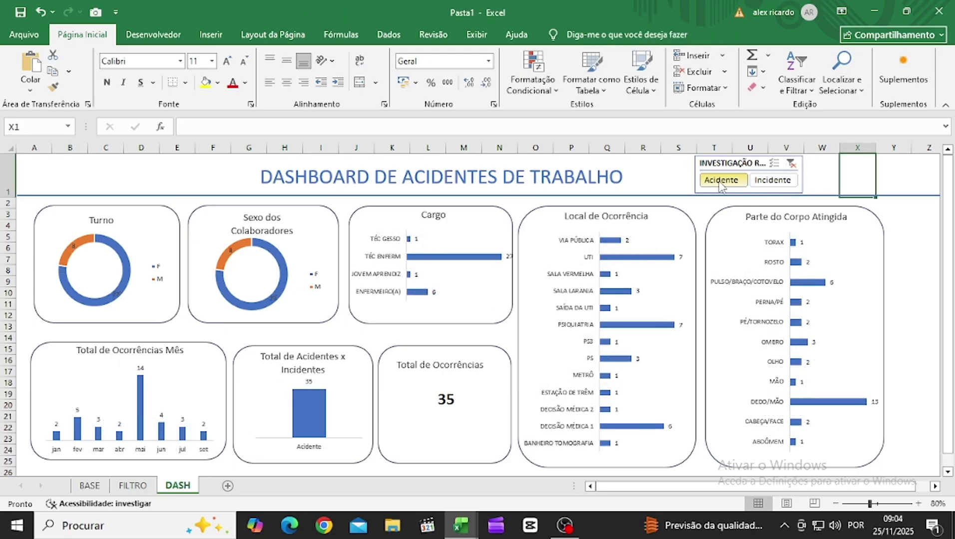
{"action": "left_click", "coordinate": [767, 186]}
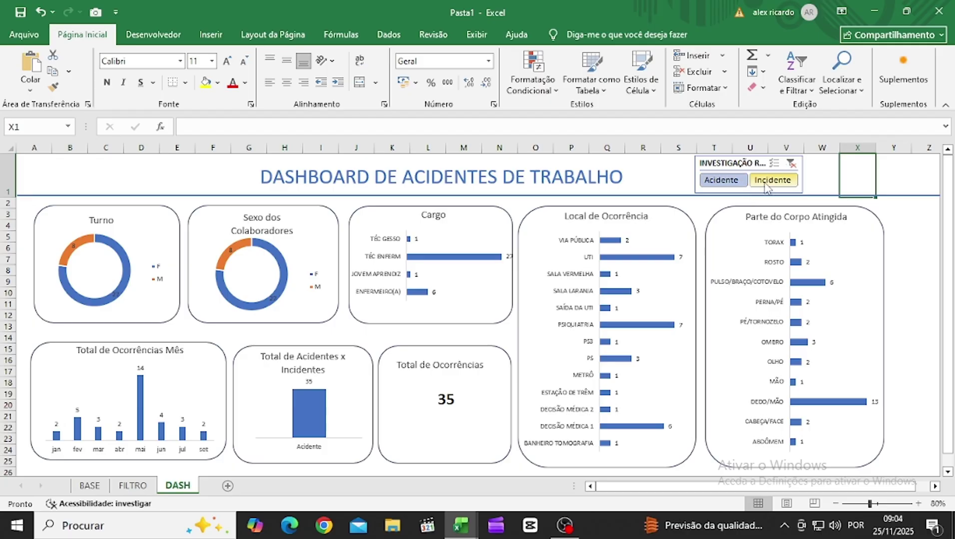
{"action": "left_click", "coordinate": [791, 164]}
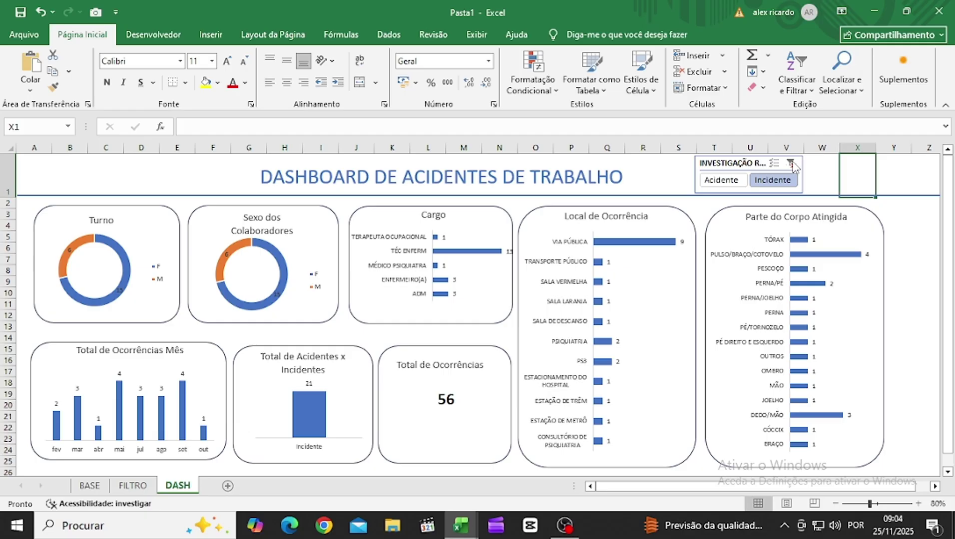
{"action": "left_click", "coordinate": [895, 170]}
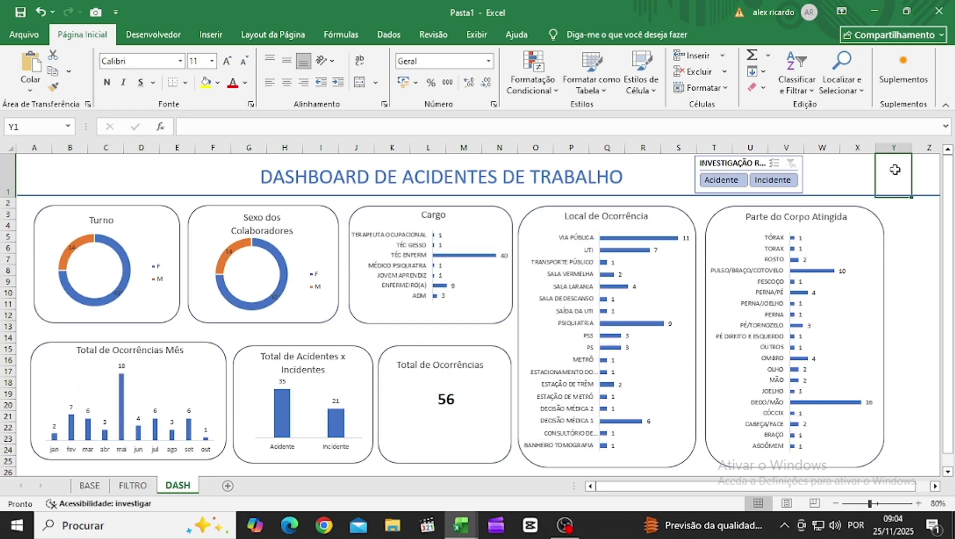